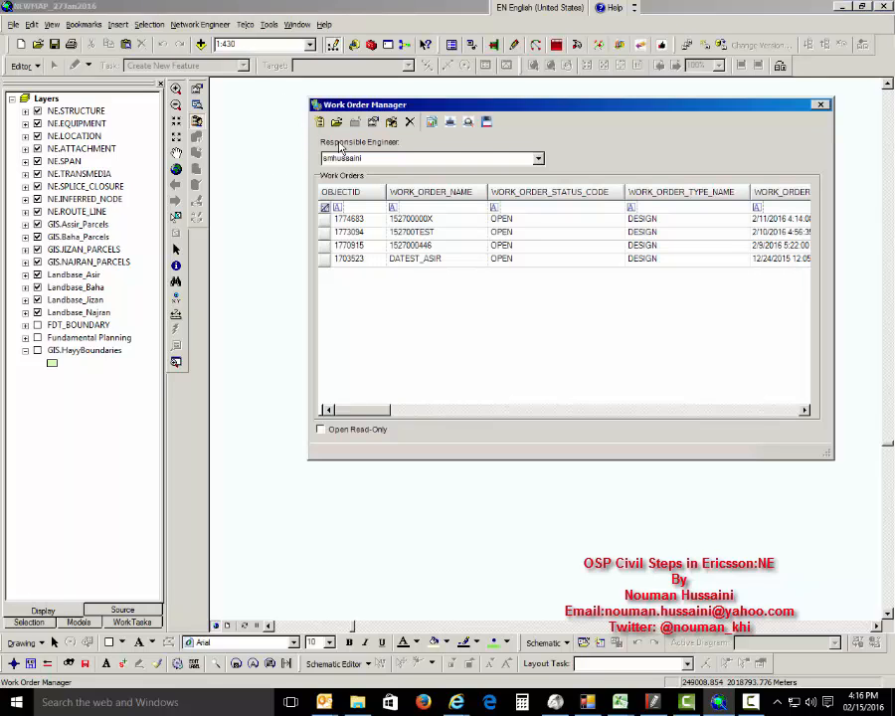
- Start a new work order, enlarge its form, and set the Workorder type to DESIGN
left_click(320, 125)
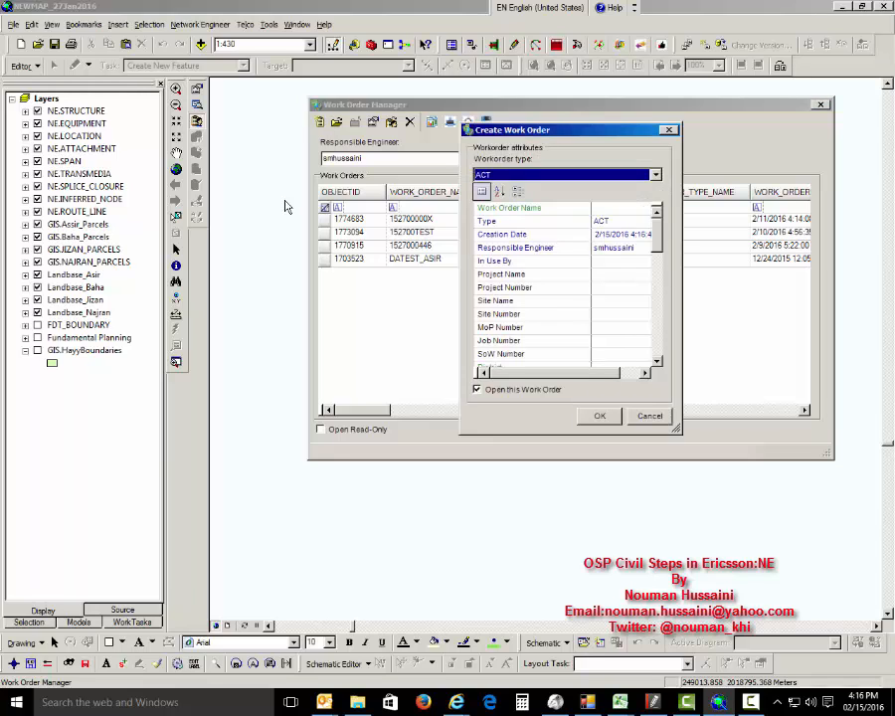
left_click_drag(675, 428, 879, 642)
left_click_drag(482, 130, 378, 96)
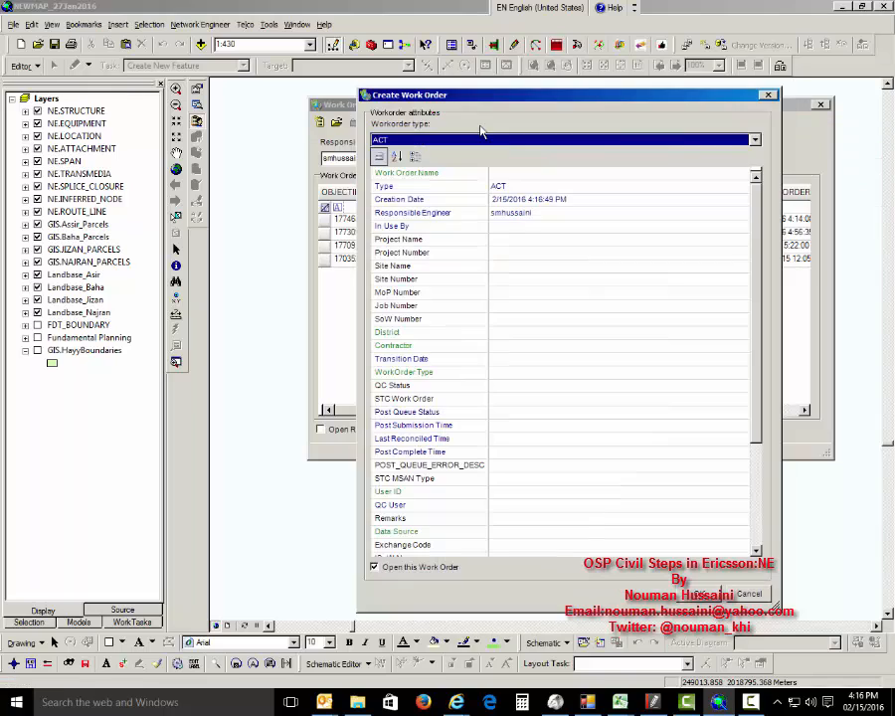
left_click(459, 140)
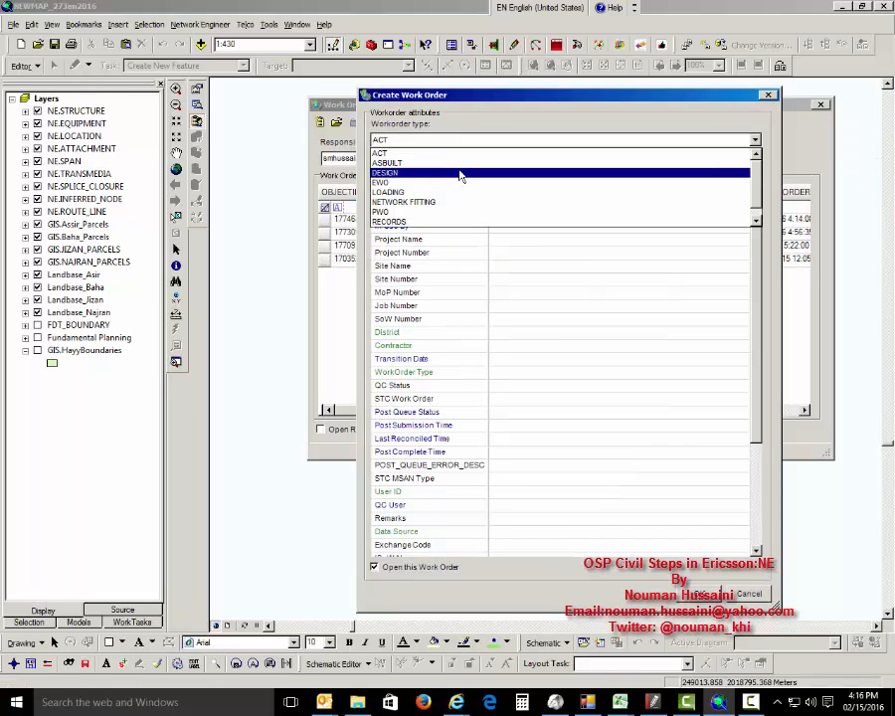
left_click(460, 173)
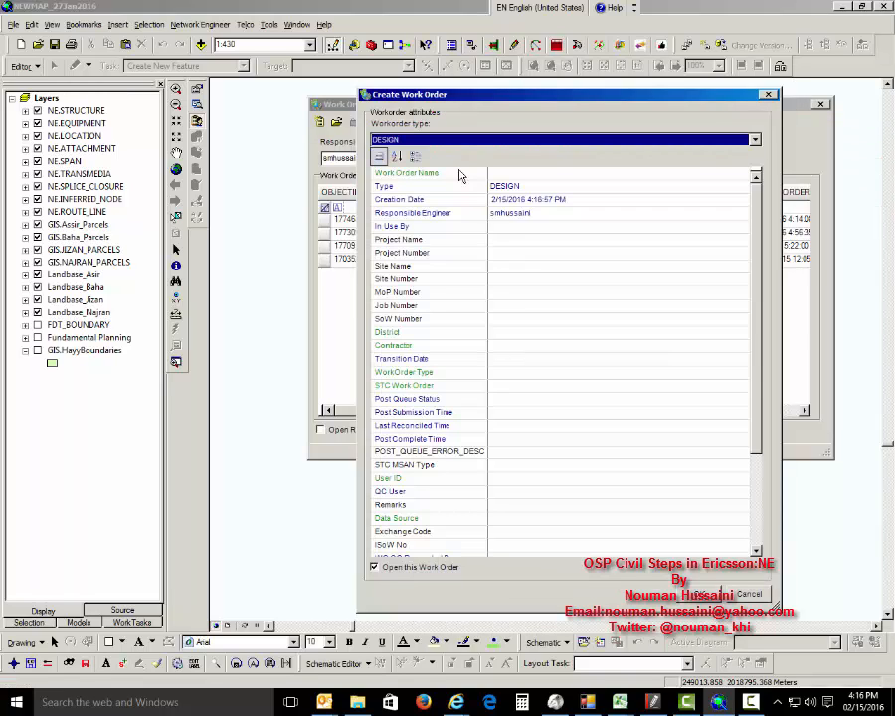
left_click(494, 173)
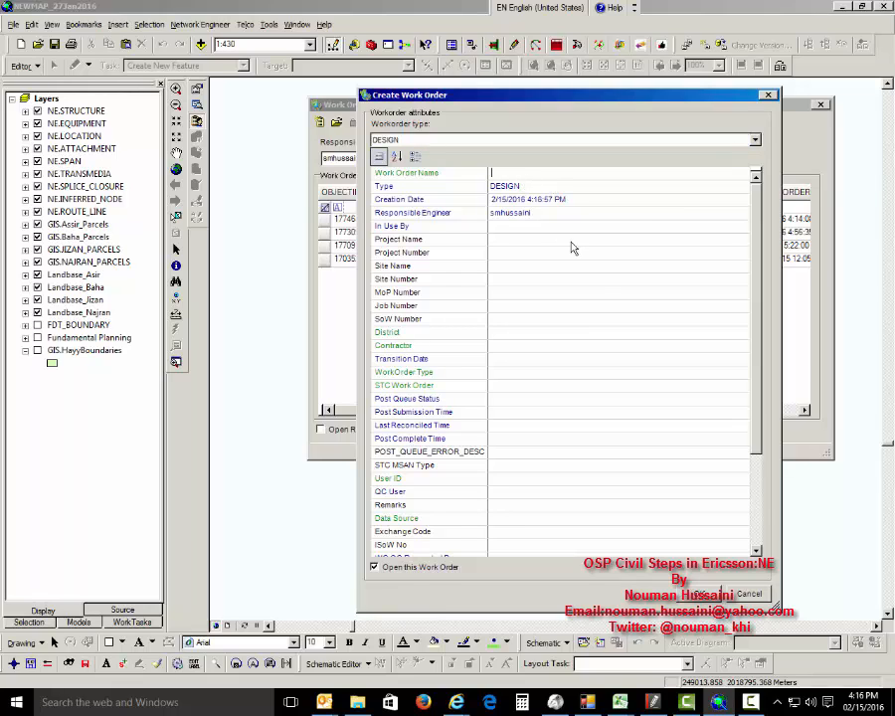
- Enter the work order name and copy it for reuse in later fields
type("15")
key("BackSpace")
type("627000")
type("00F")
key("Return")
key("ctrl+c")
- Set site name JIZAN II, site number 703-41-000, and paste the work order name as job number
left_click(506, 268)
type("JIZAN II")
left_click(500, 280)
type("703-41-000")
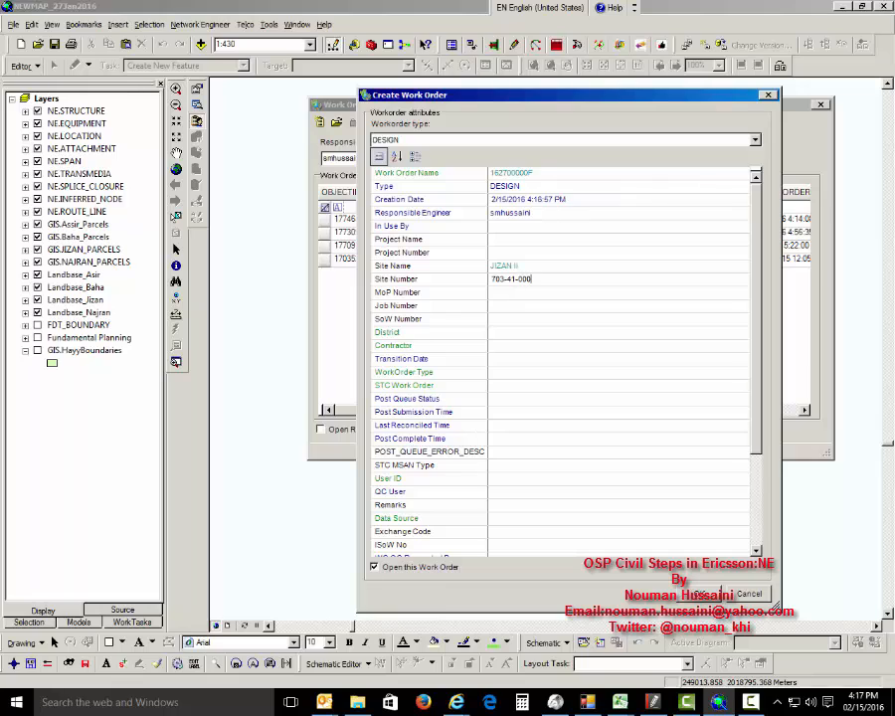
left_click(500, 306)
key("ctrl+v")
- Set district to Jizan, contractor to STC, and work order type to OSP Civil
left_click(504, 338)
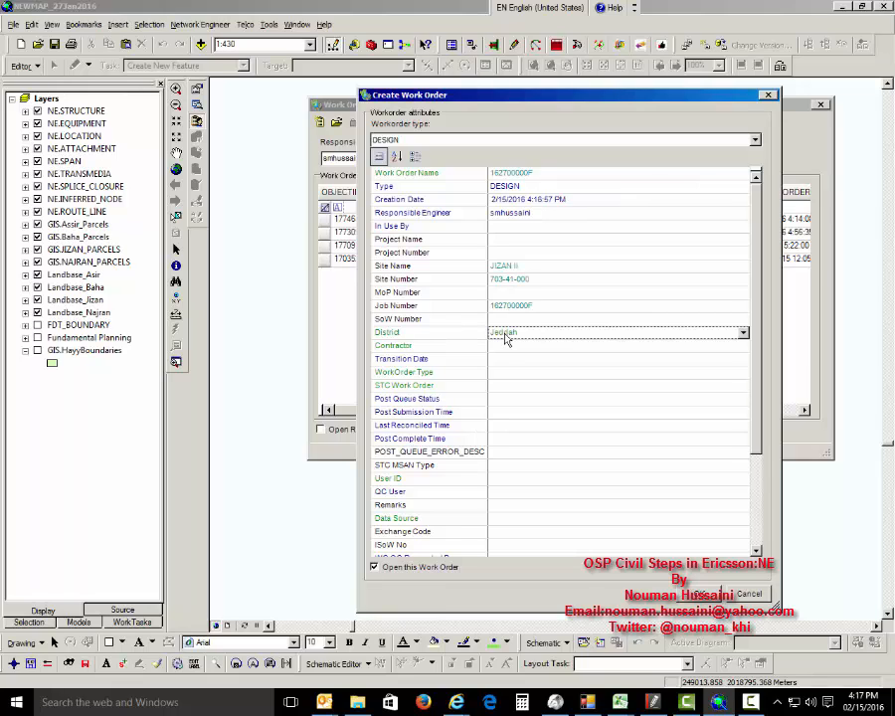
key("j")
left_click(500, 347)
key("s")
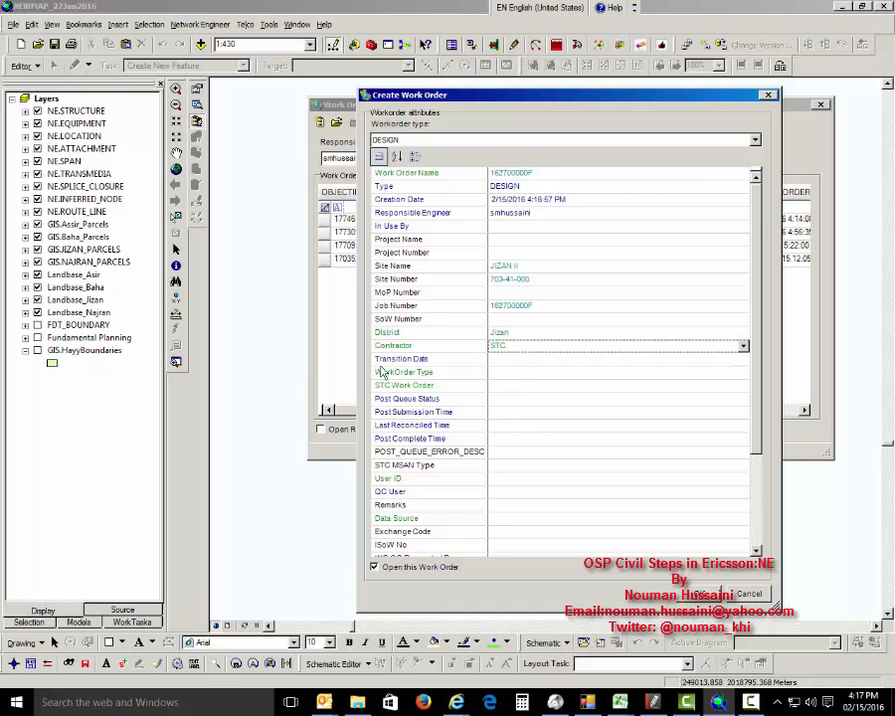
left_click(498, 371)
key("o")
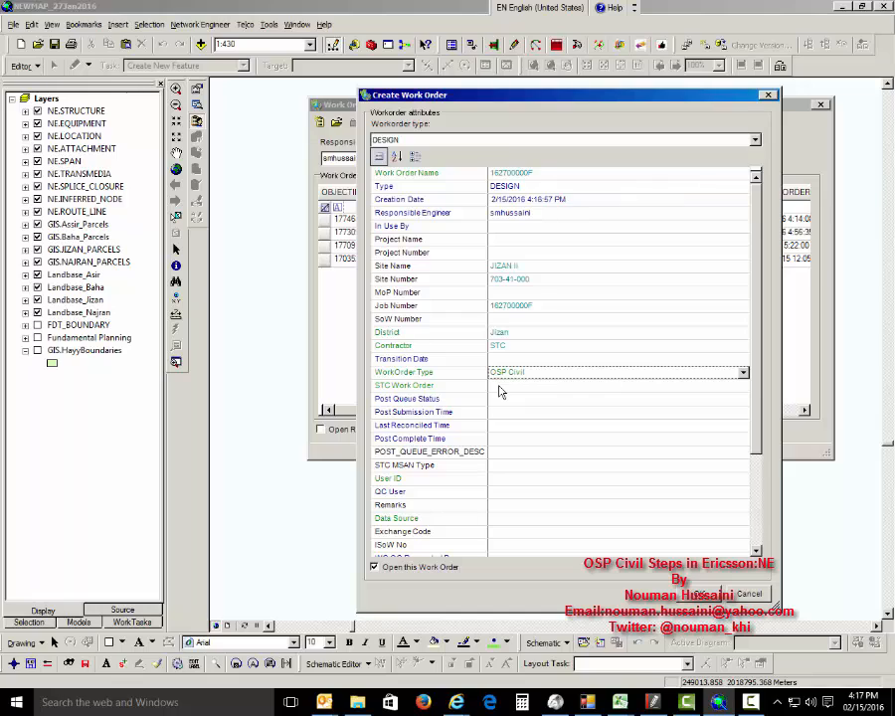
- Paste the work order name as STC Work Order and Data Source, and pick the User ID
left_click(497, 387)
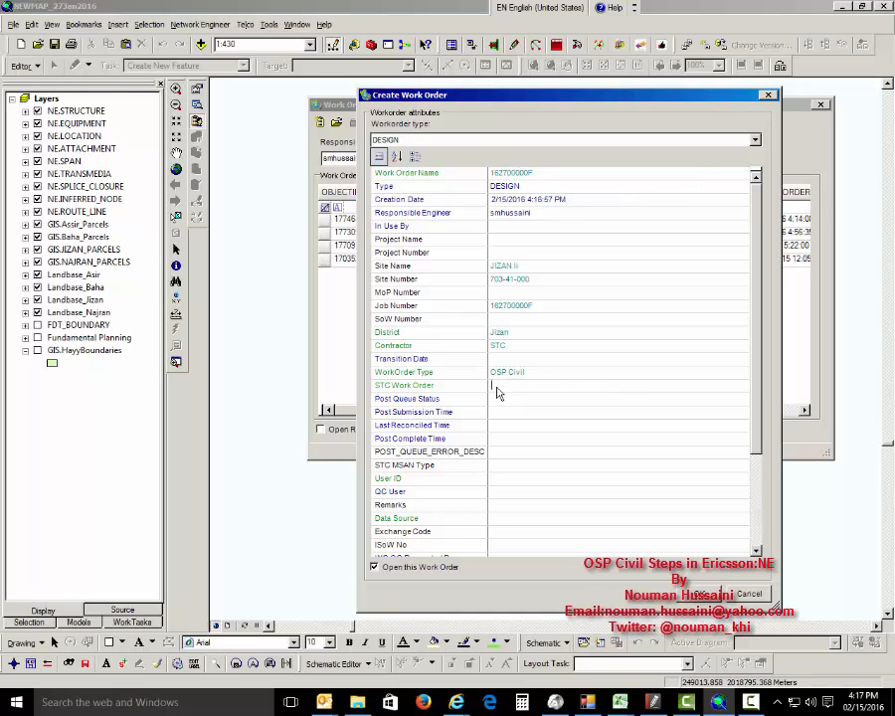
key("ctrl+v")
left_click(504, 480)
key("s")
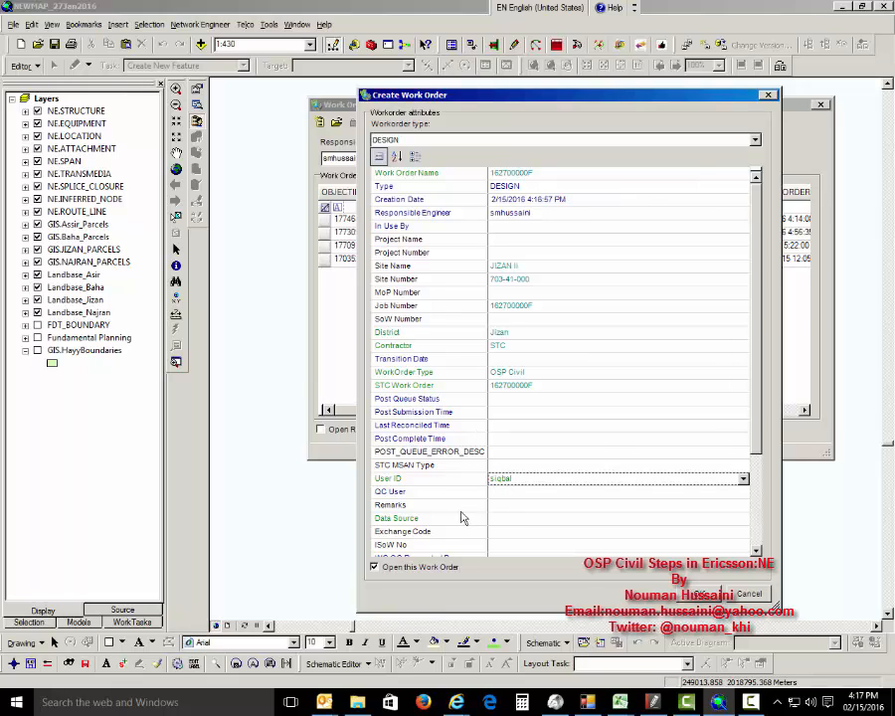
left_click_drag(508, 522, 509, 526)
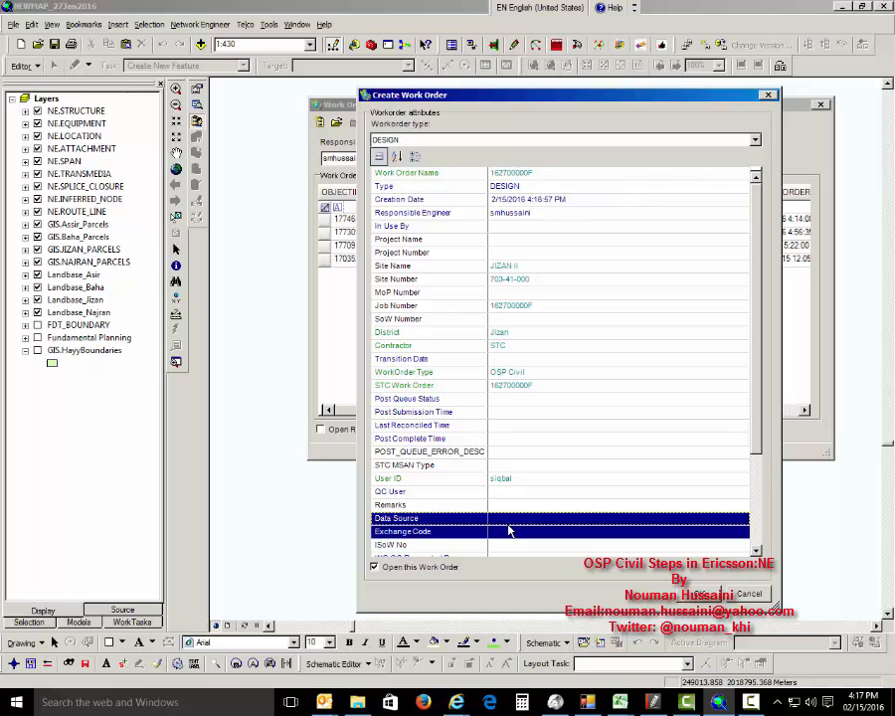
left_click(502, 517)
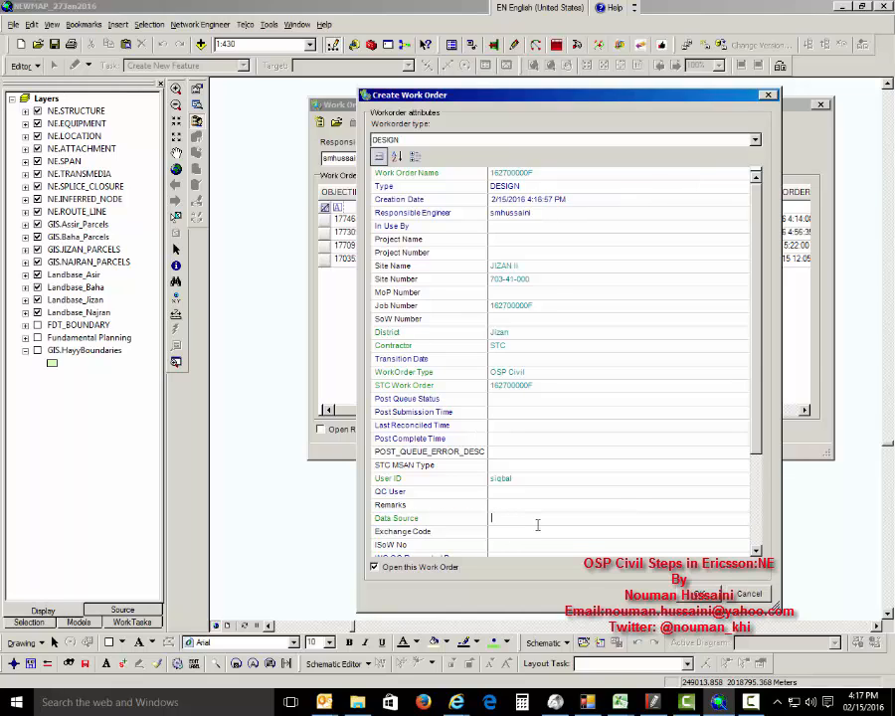
key("ctrl+v")
- Set exchange code JIZA and confirm the new work order with OK
left_click(512, 535)
type("JIZA")
scroll(443, 304, "down", 2)
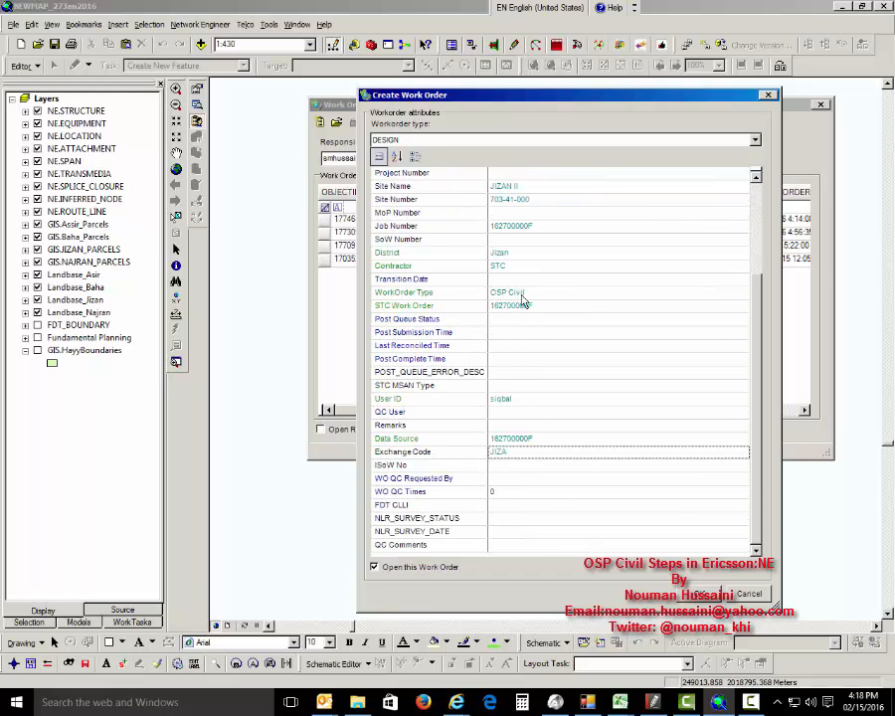
left_click(501, 509)
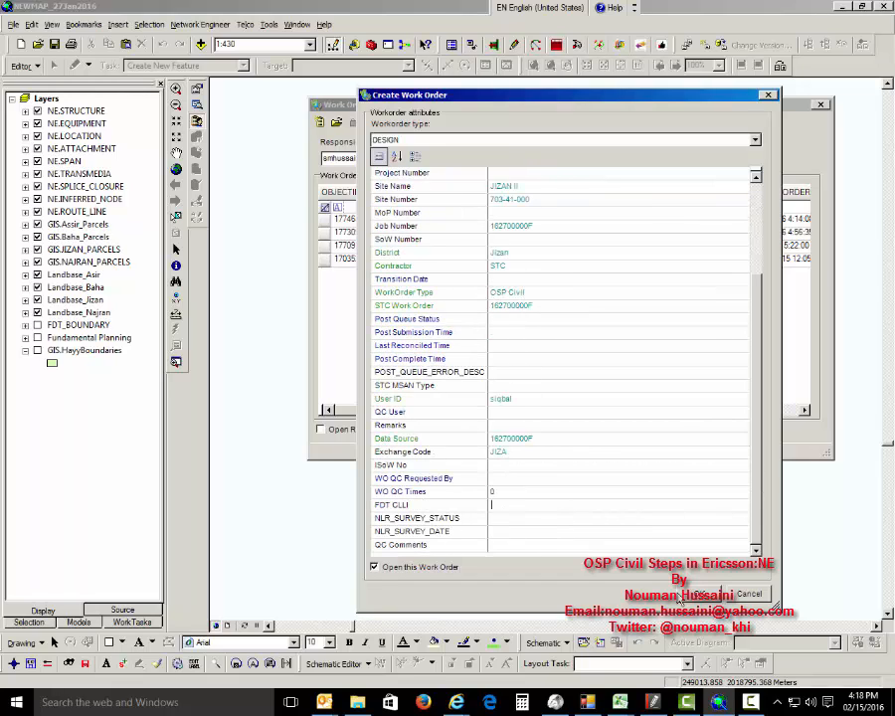
left_click(695, 599)
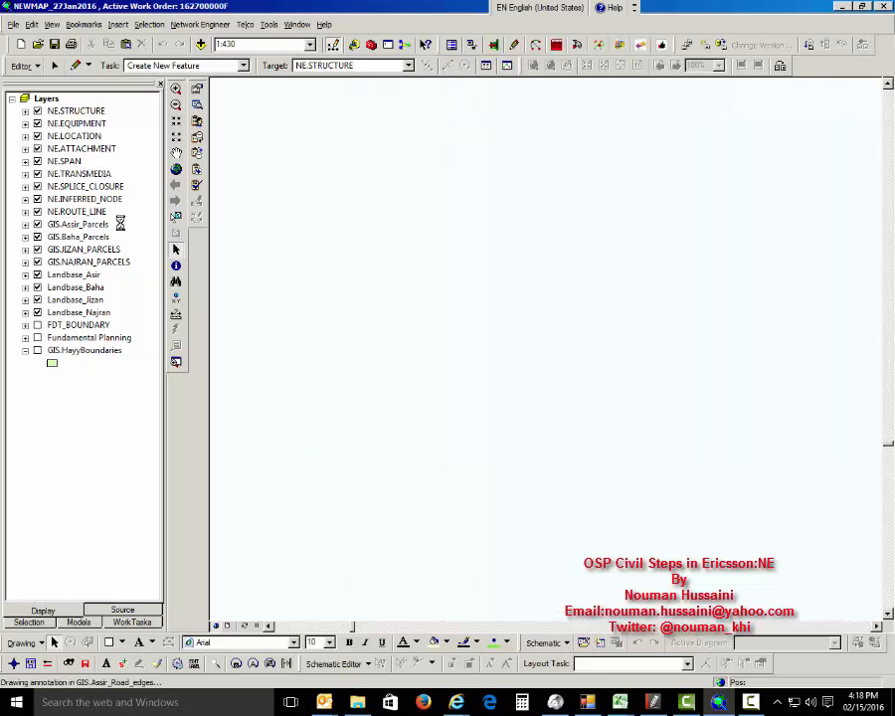
- Return to the map with the new work order active and NE.STRUCTURE as the edit target
left_click(752, 708)
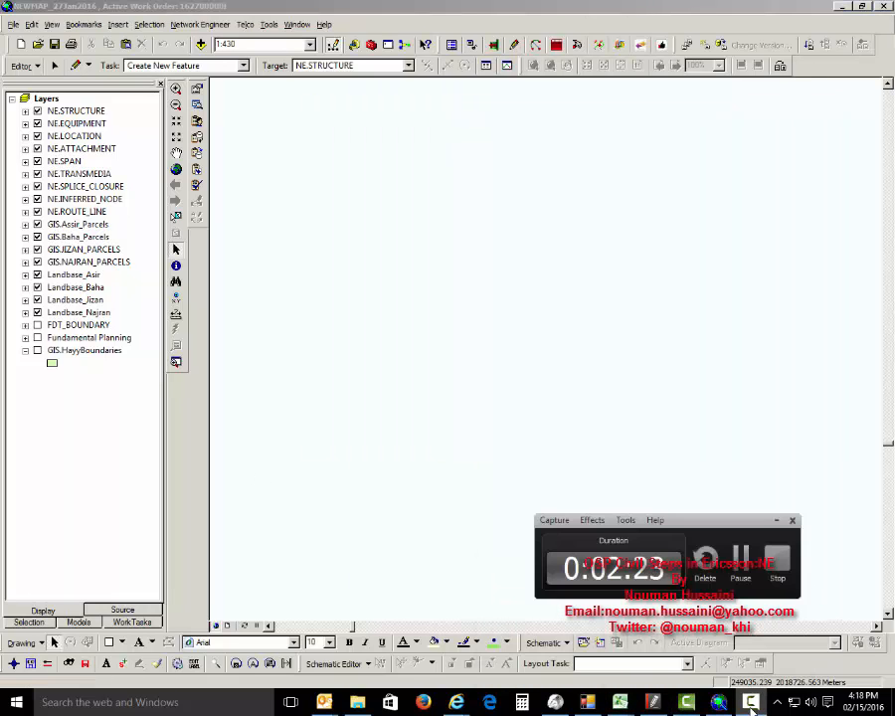
left_click(752, 707)
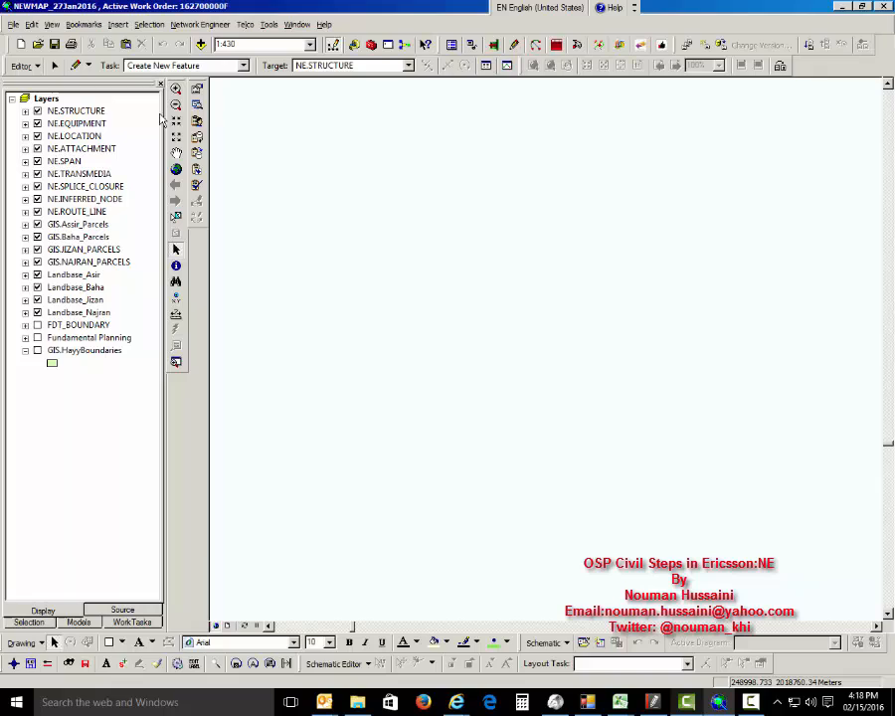
- Zoom to longitude 42.579027, latitude 16.887162, mark it with a point, and show the Models panel
left_click(176, 306)
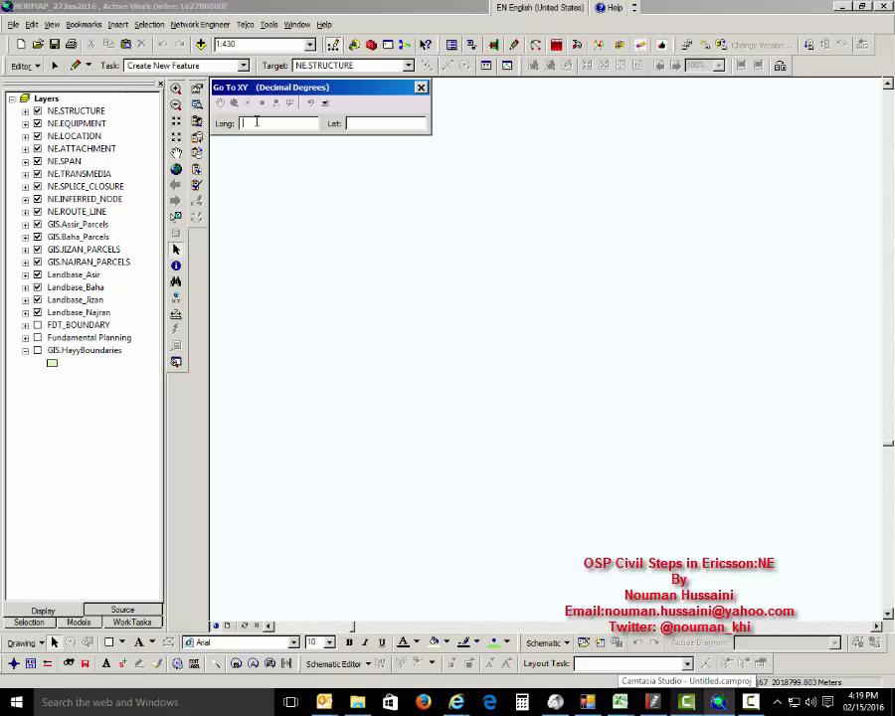
type("42.57")
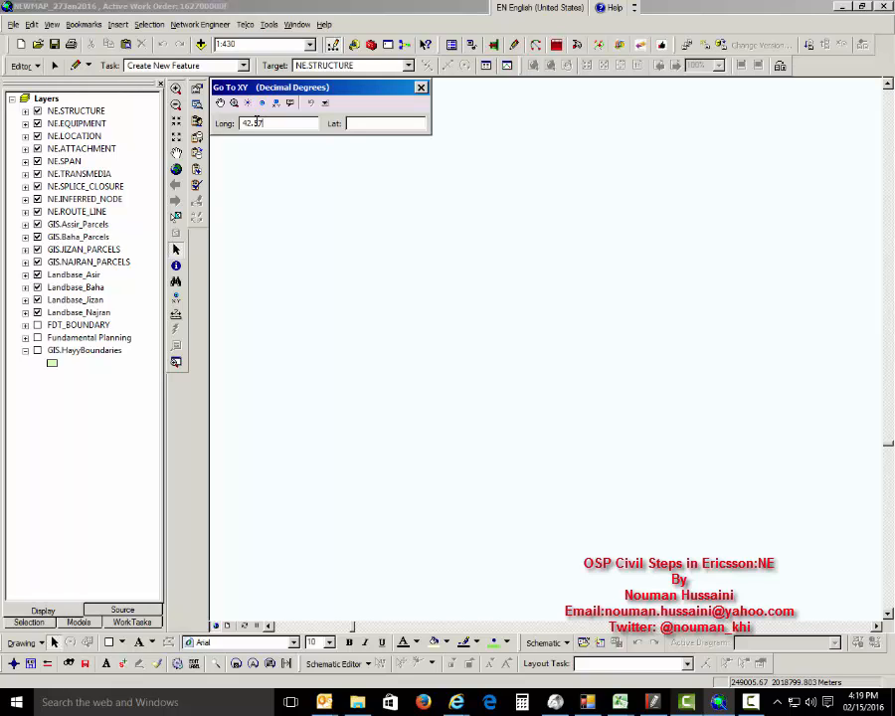
type("9027")
type("16")
type(".887162")
left_click(235, 104)
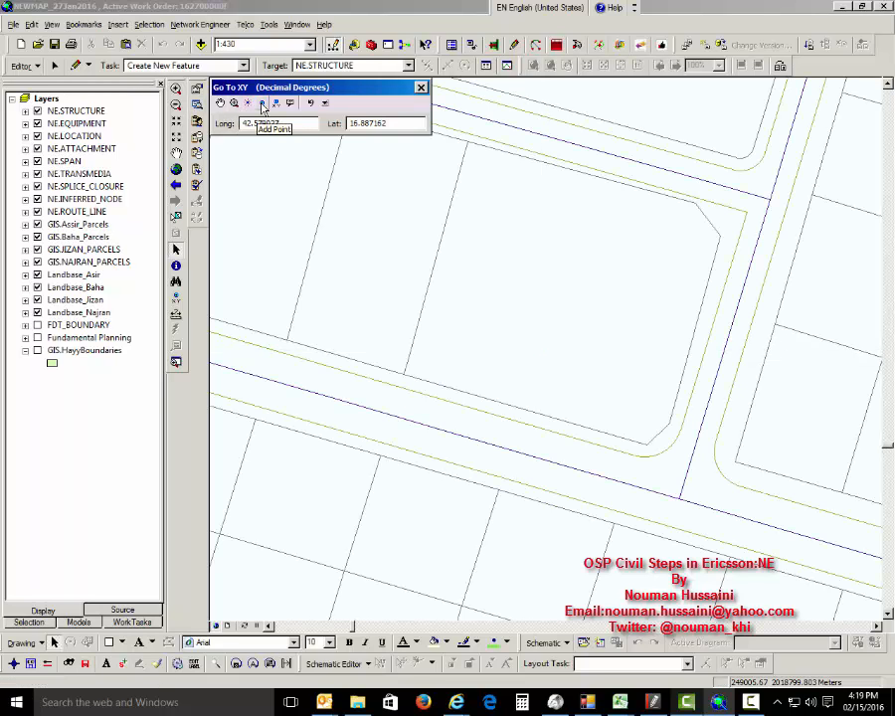
left_click(263, 107)
scroll(525, 343, "down", 2)
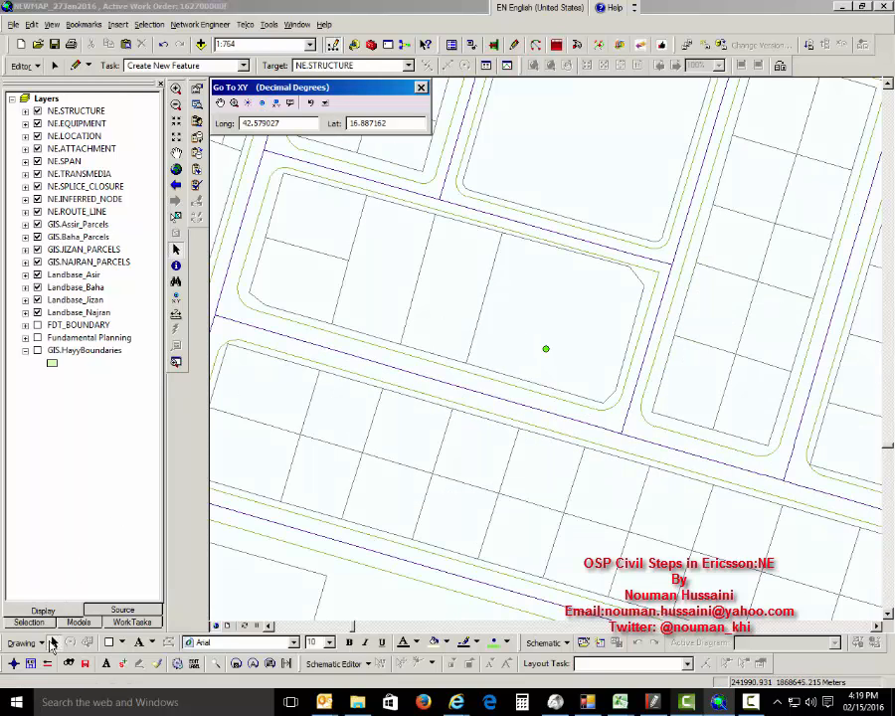
left_click(86, 623)
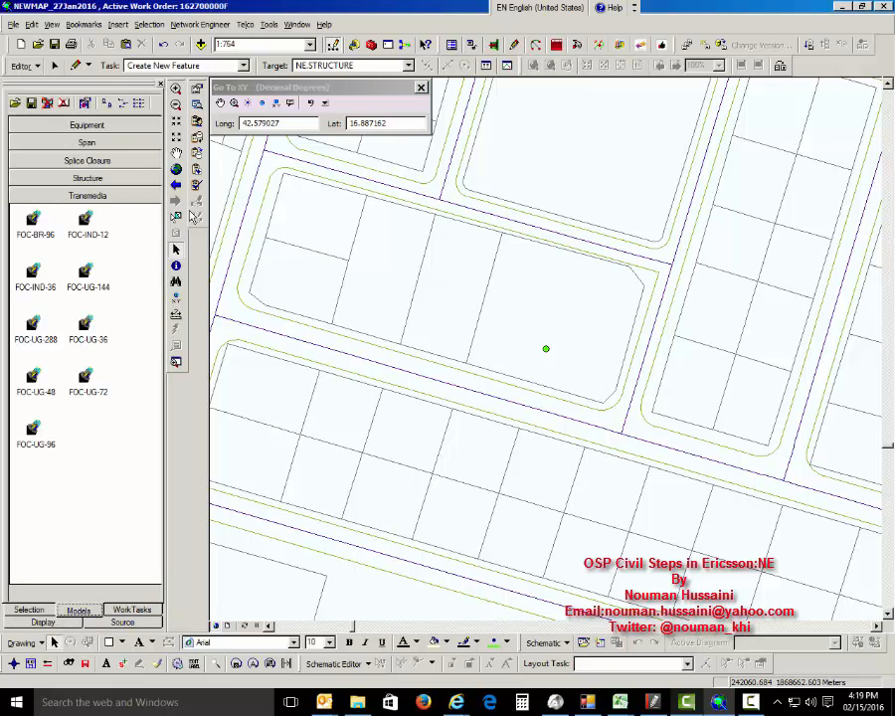
- Set the Model Selector class to Structure and add CUSTOMER-PREMISES to the structure templates
left_click(67, 179)
left_click(138, 102)
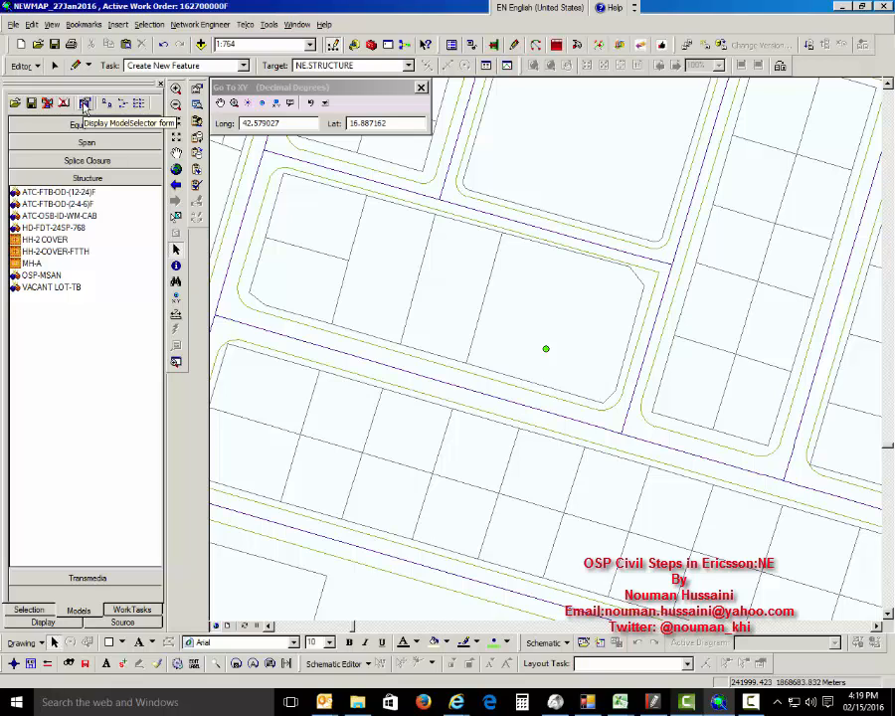
left_click(86, 104)
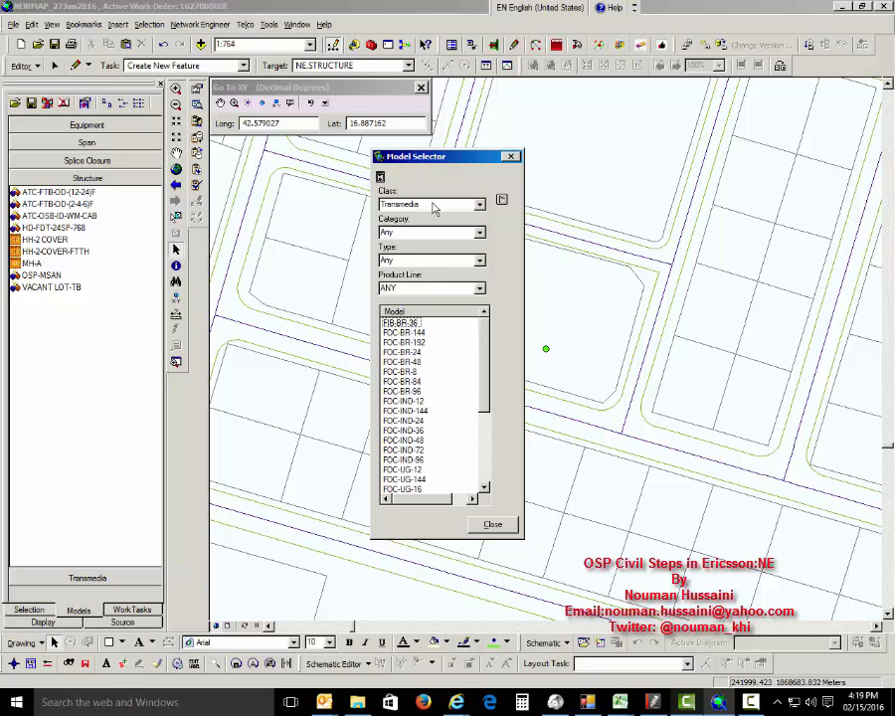
left_click(479, 205)
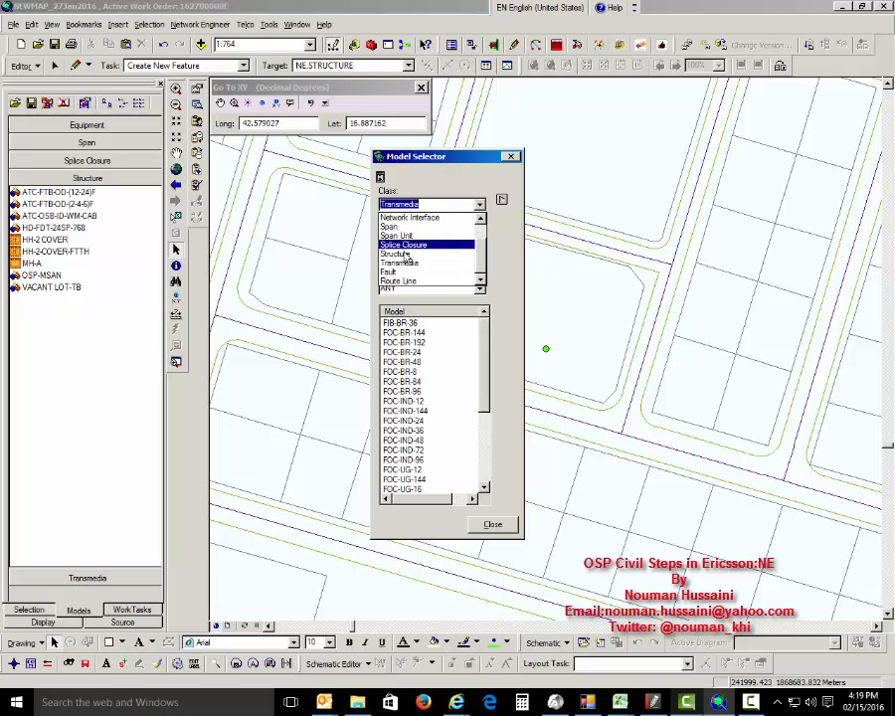
left_click(482, 220)
left_click(482, 220)
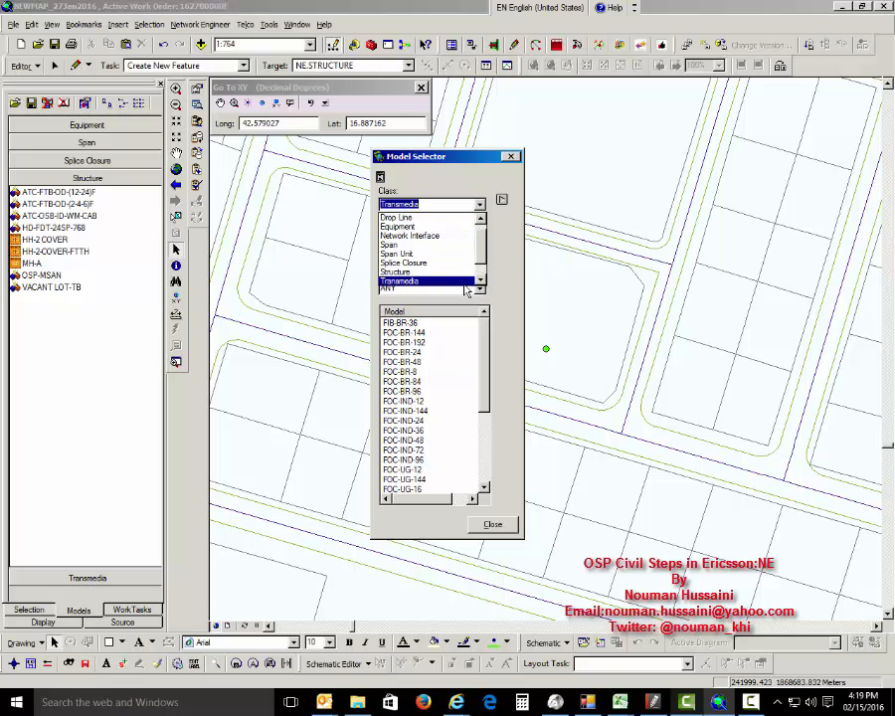
left_click(437, 271)
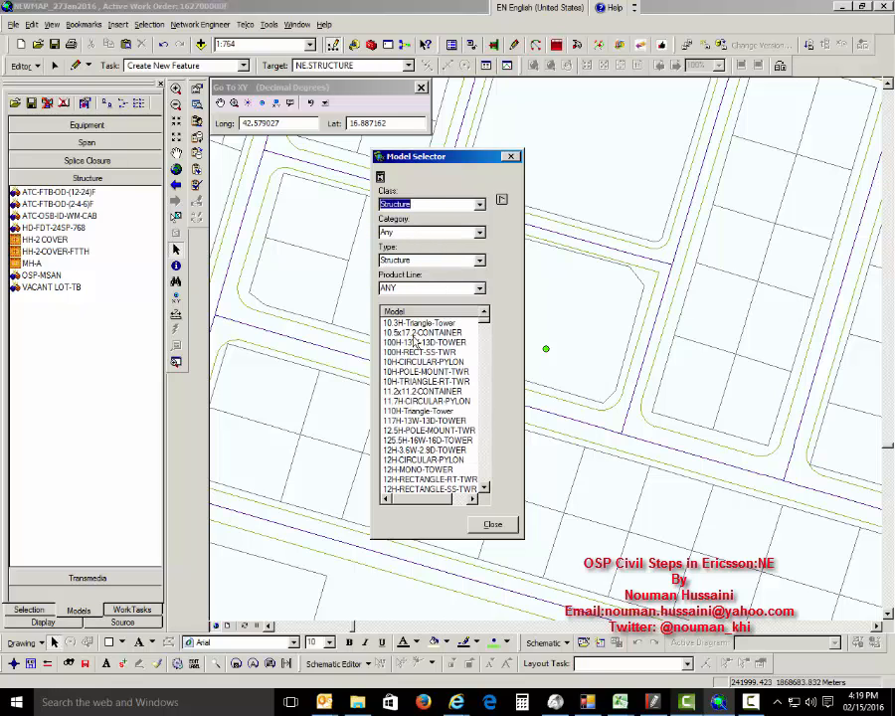
left_click(413, 371)
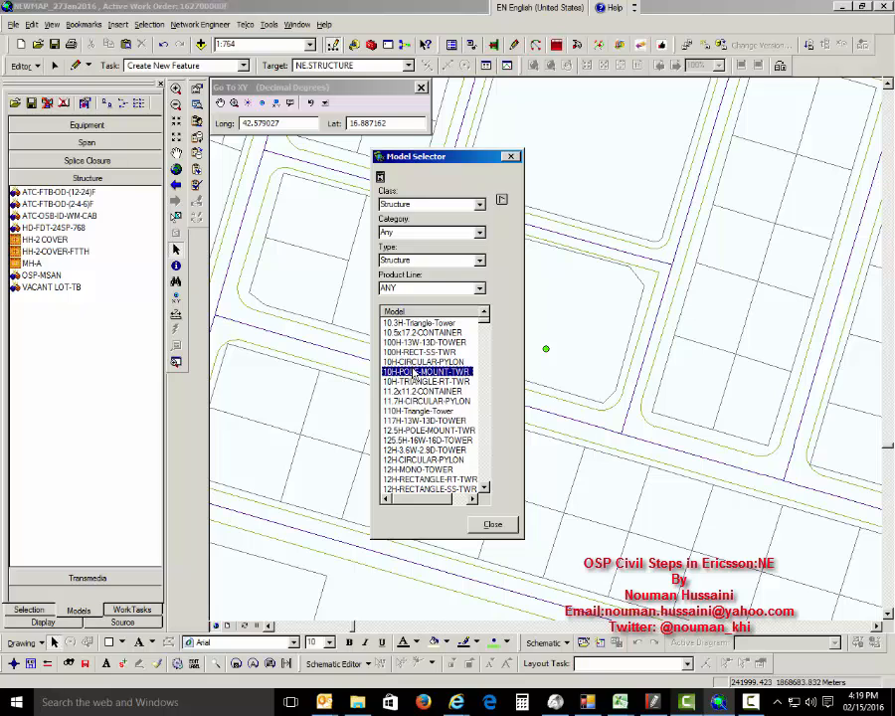
left_click_drag(413, 372, 425, 479)
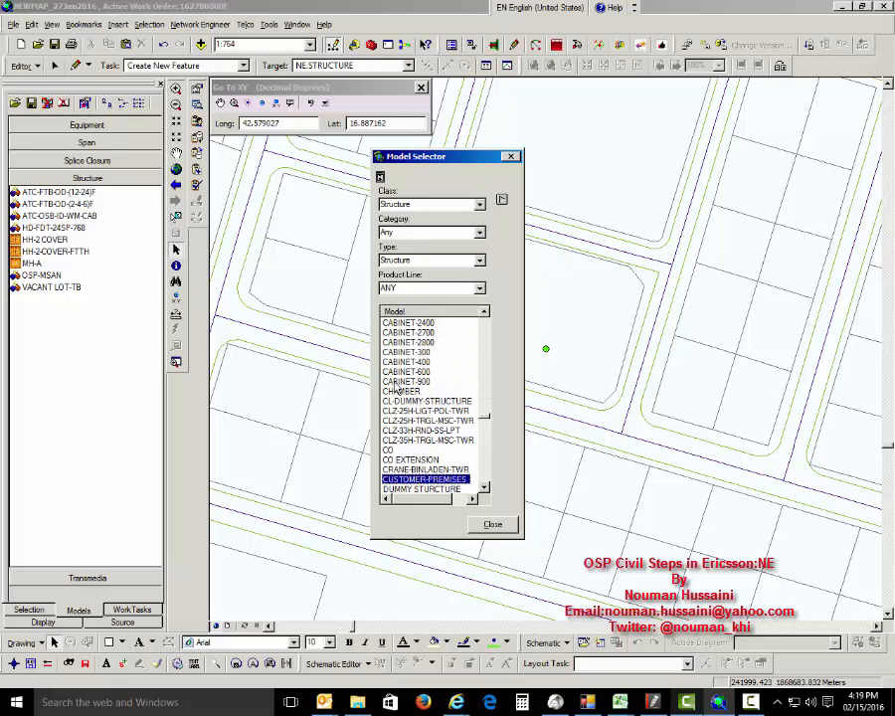
left_click(411, 481)
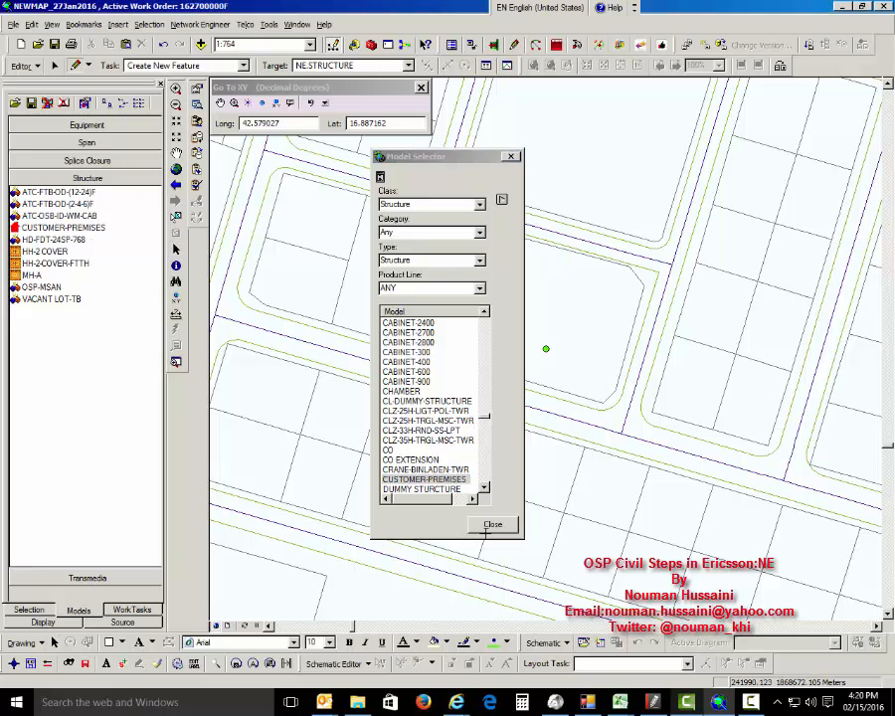
left_click(493, 524)
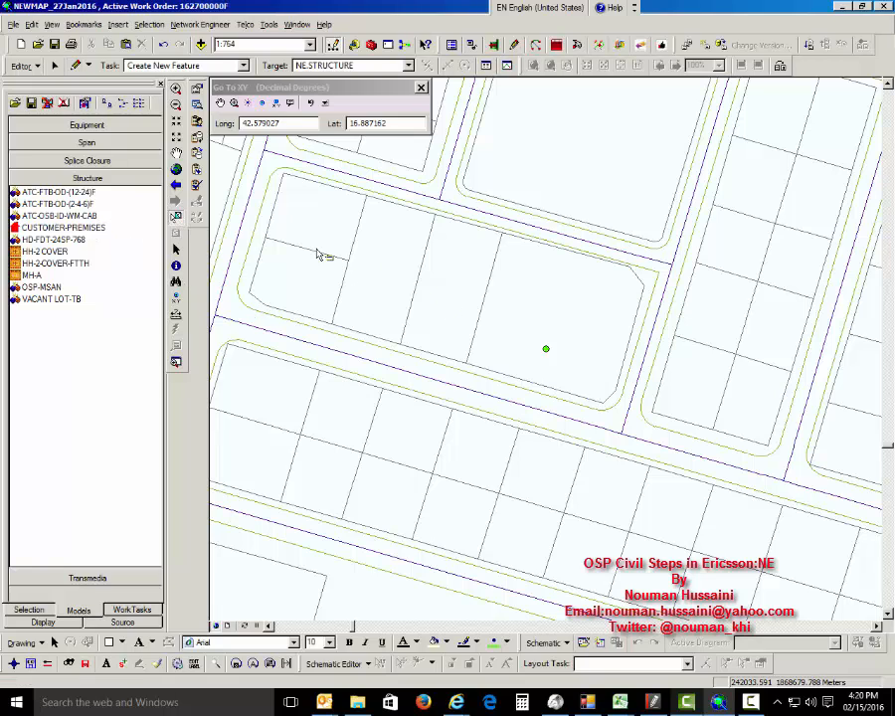
- Place a CUSTOMER-PREMISES structure on the green point and show it in the Attribute Editor
left_click(182, 218)
left_click(88, 227)
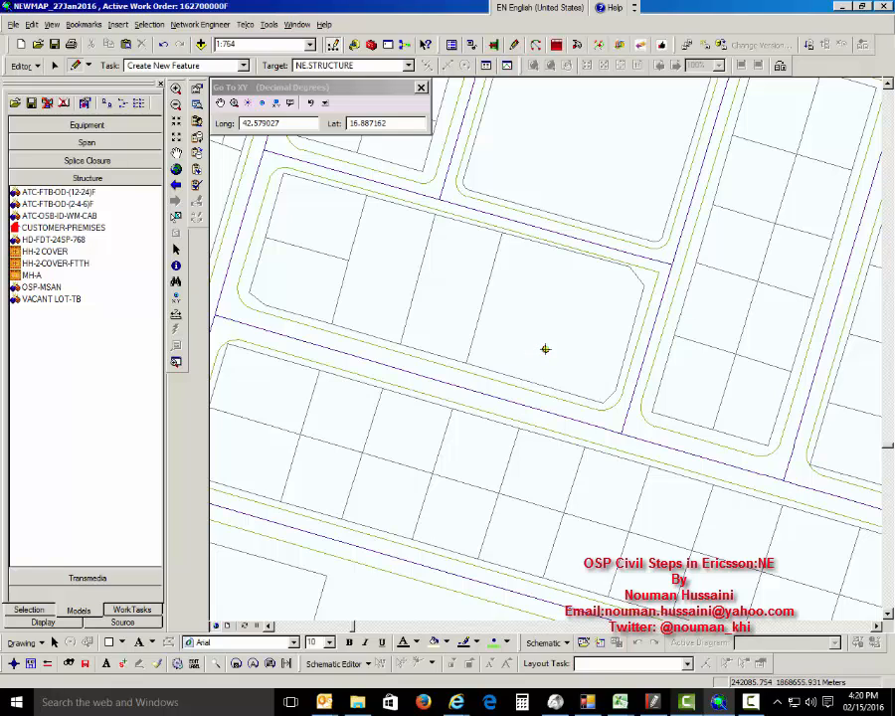
left_click(62, 227)
left_click(544, 348)
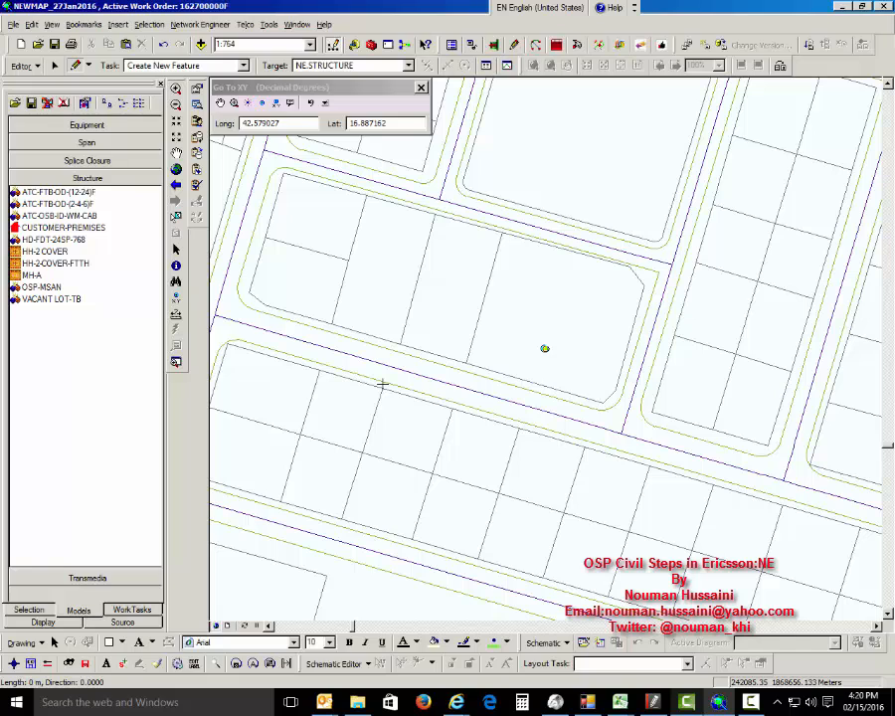
left_click(382, 384)
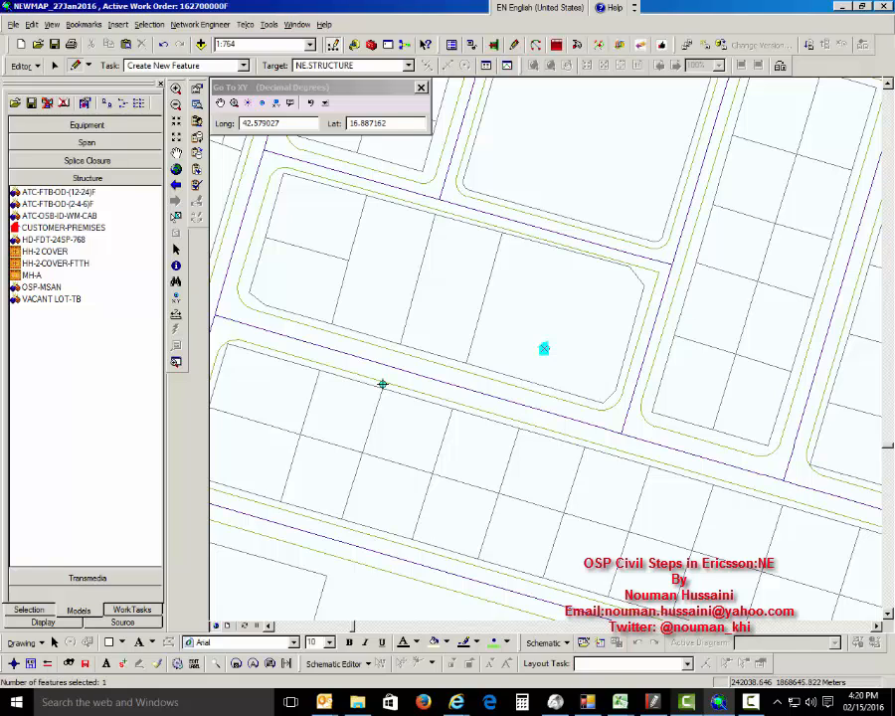
left_click(197, 92)
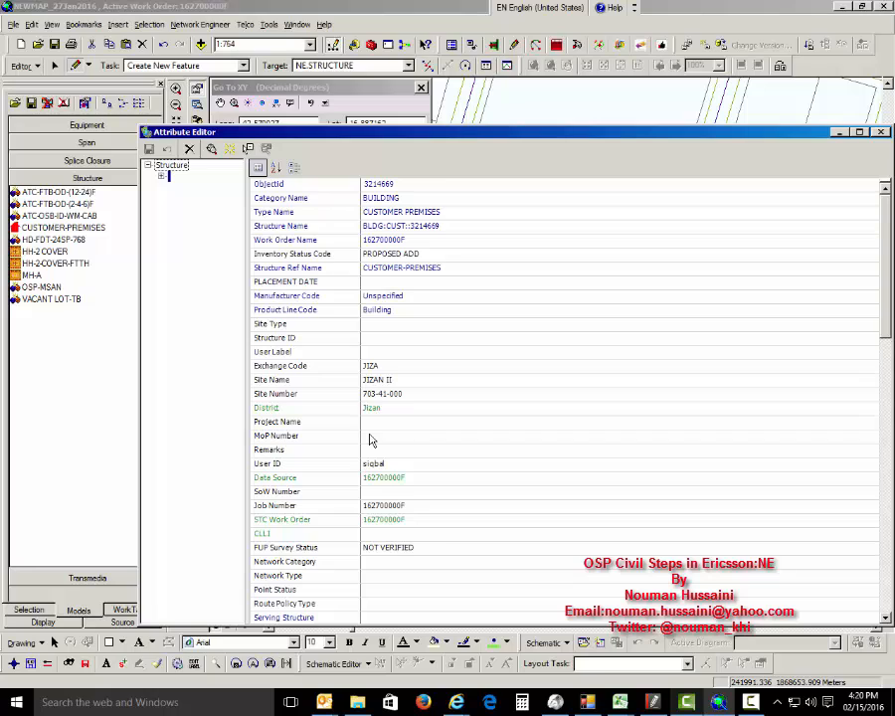
- Set User Label to MOE-JIZAN, save the attributes, and ignore the missing-CLLI warning
left_click(366, 351)
type("MOE-JIZAN")
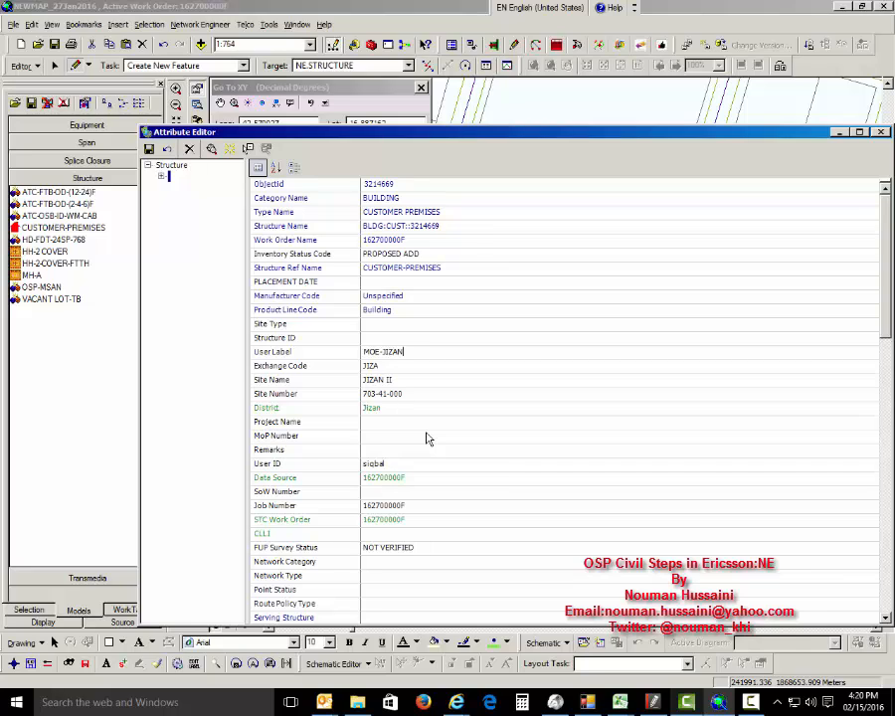
left_click(148, 148)
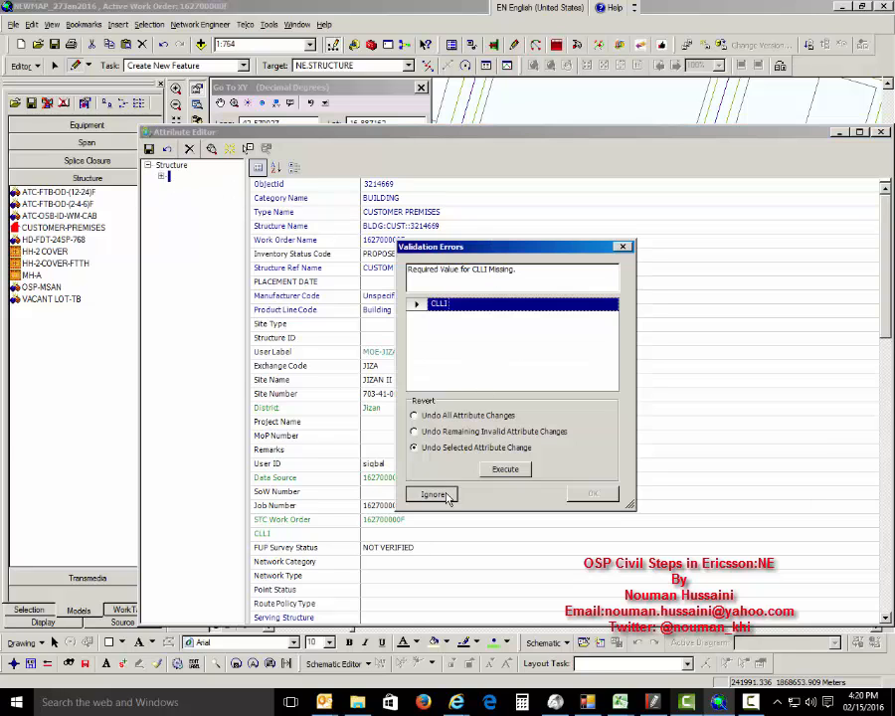
left_click(880, 132)
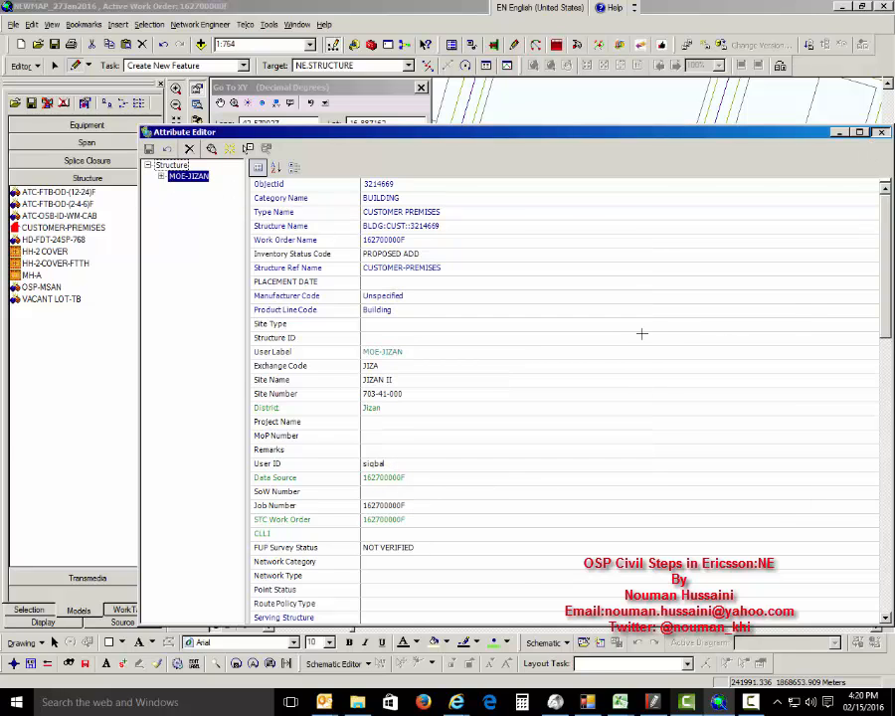
scroll(453, 406, "up", 3)
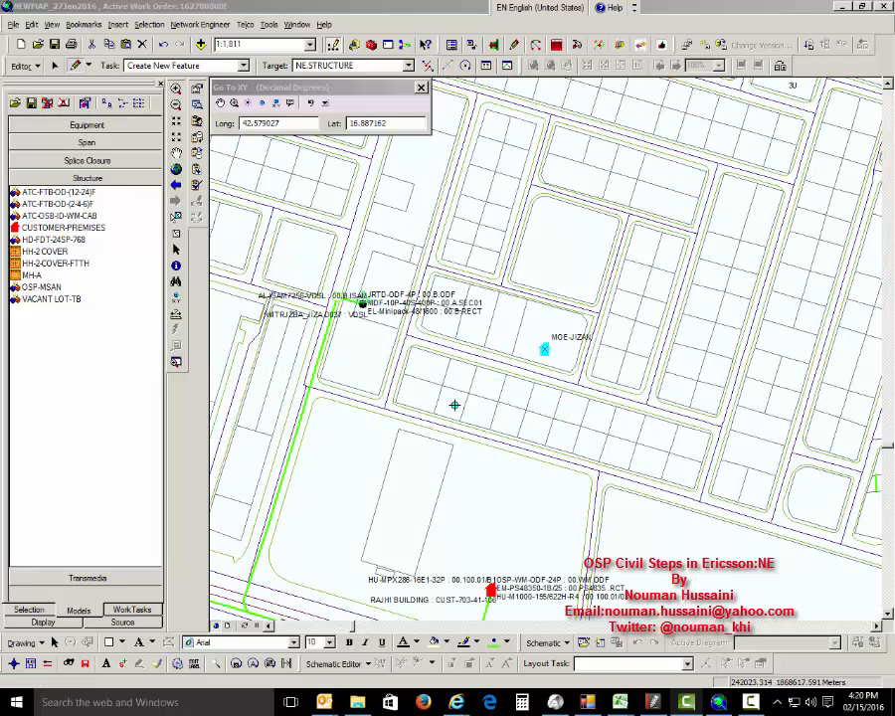
- Pan the map until the road with manholes MH054 and MH055 south of MOE-JIZAN is visible
left_click_drag(535, 421, 471, 329)
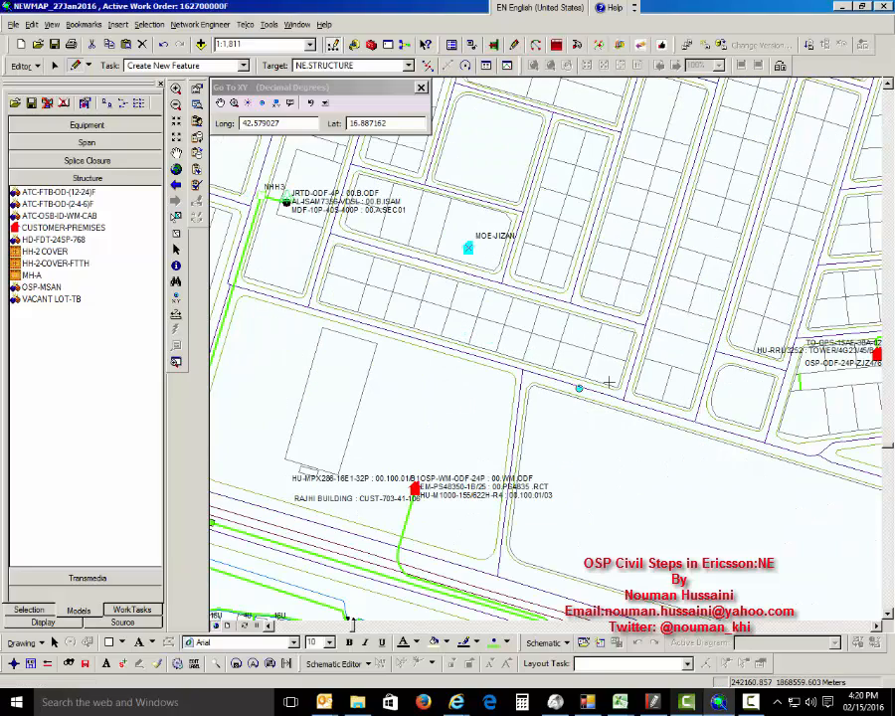
left_click_drag(610, 380, 425, 365)
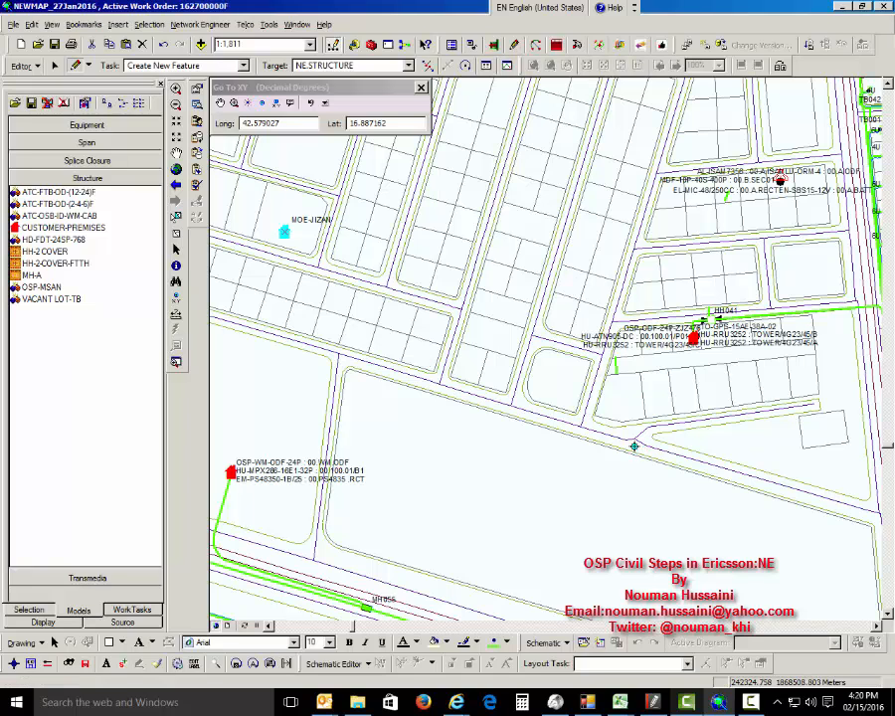
left_click_drag(634, 446, 710, 397)
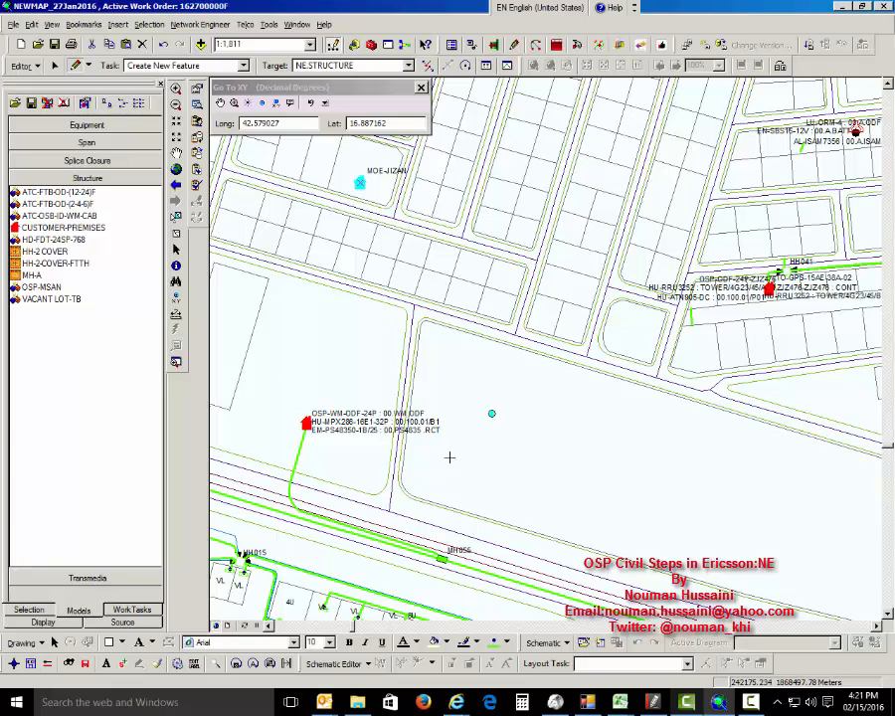
left_click_drag(425, 400, 585, 396)
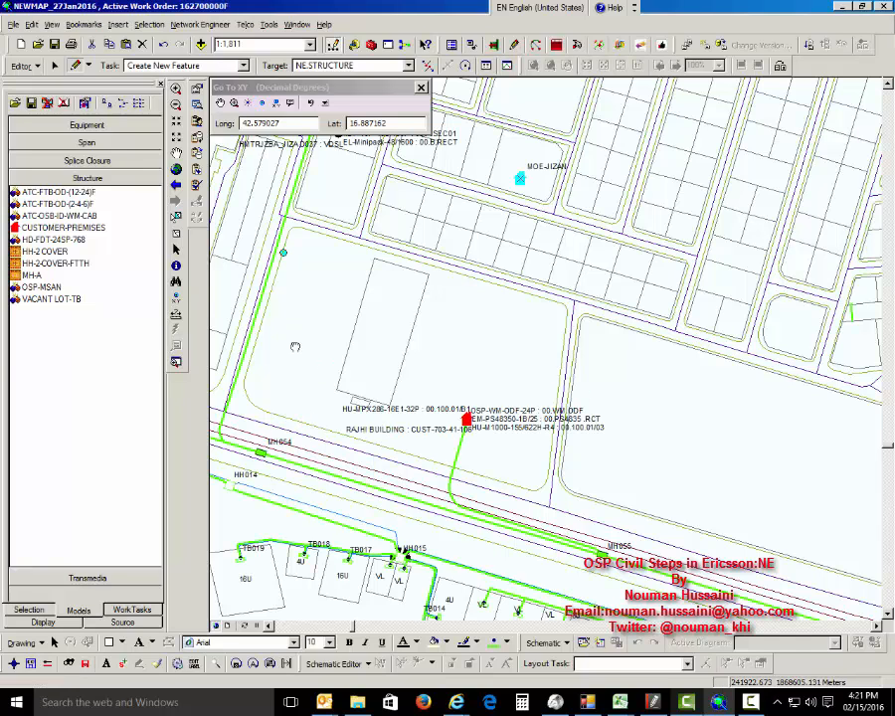
left_click_drag(295, 346, 308, 461)
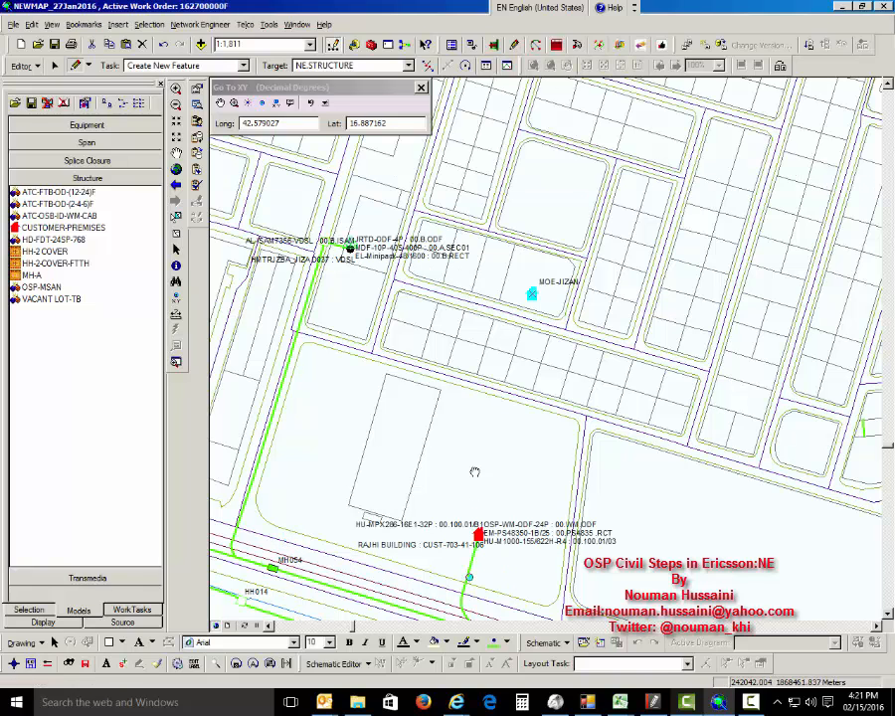
left_click_drag(474, 472, 480, 358)
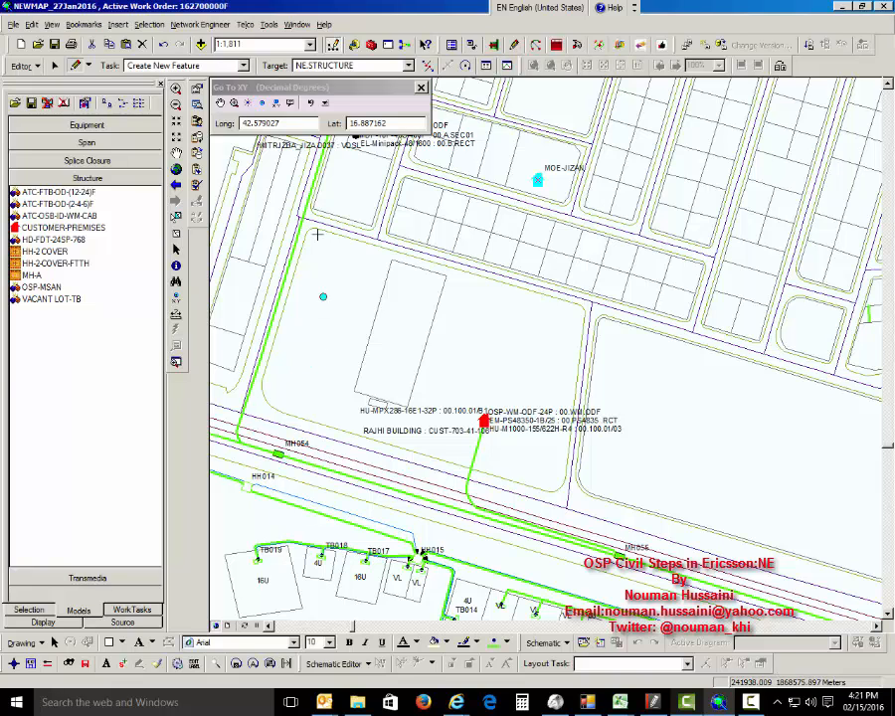
left_click_drag(359, 220, 379, 356)
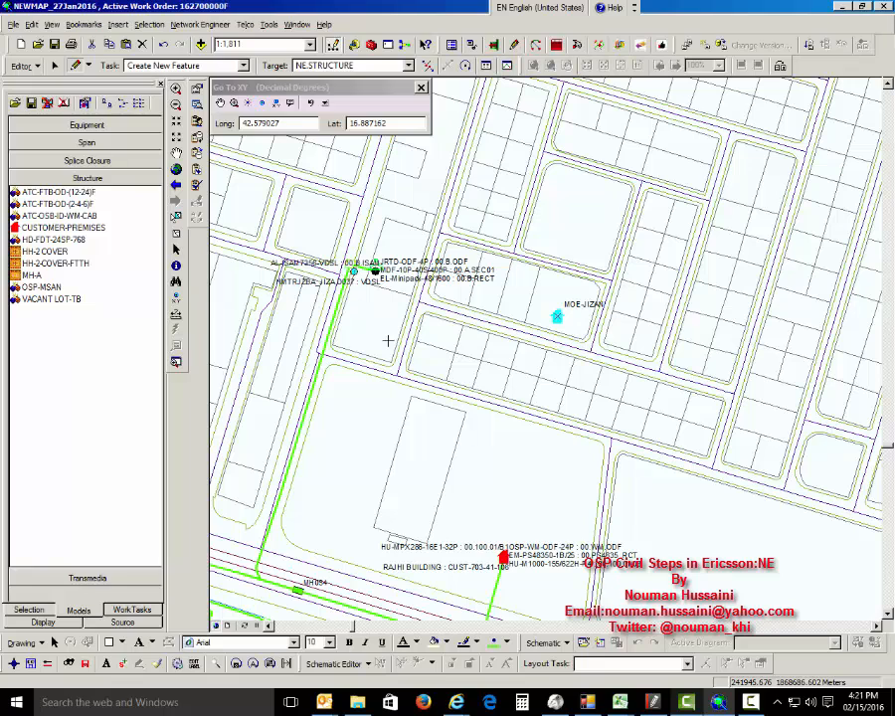
left_click_drag(581, 515, 512, 327)
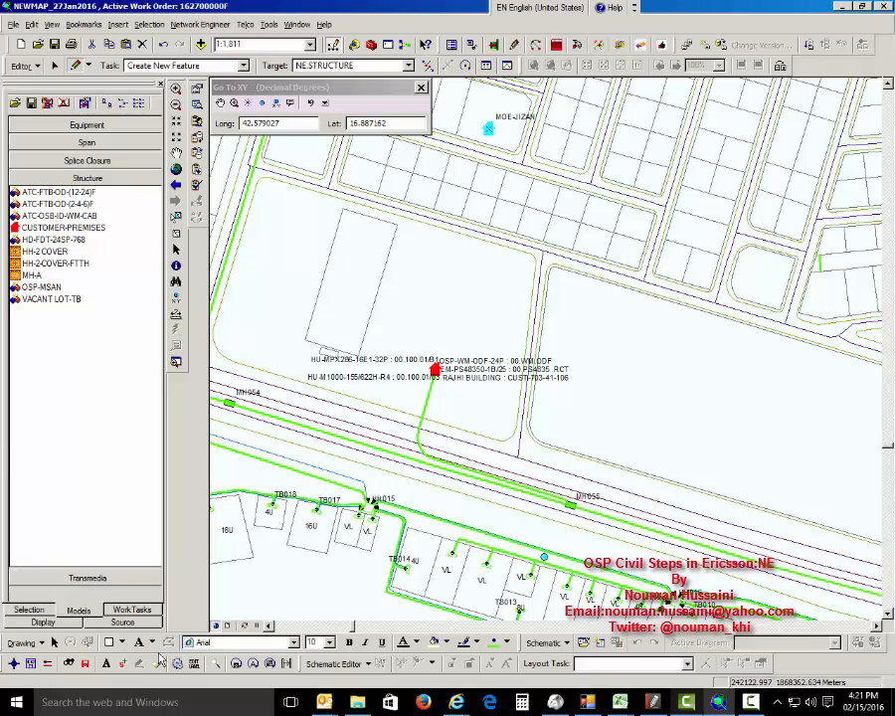
- Draw a CND-HDPE-3x2-32mm span north from manhole MH055 with a parallel segment, then expand Structure templates
left_click(67, 144)
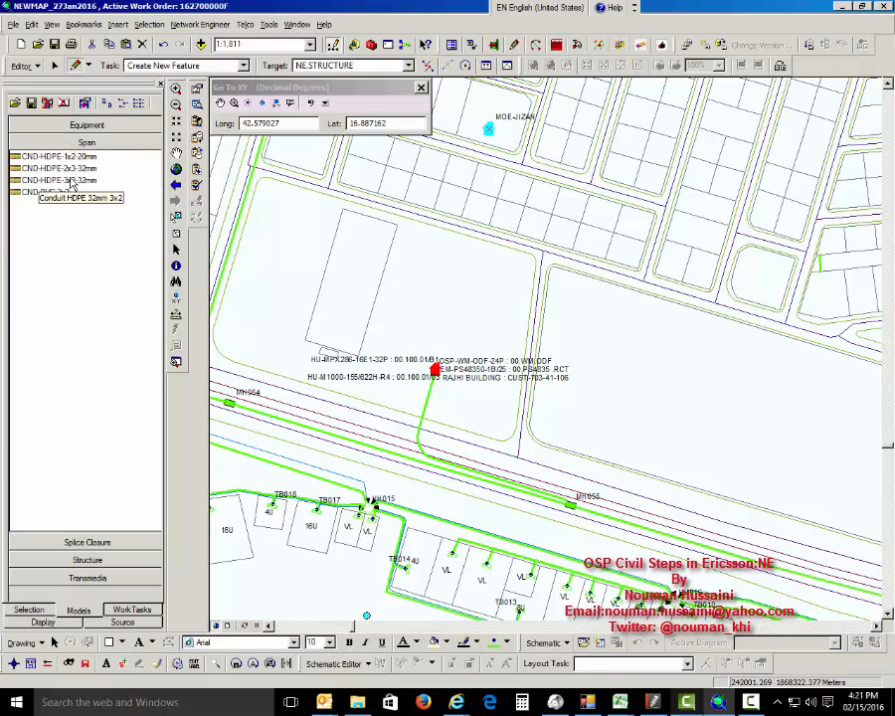
left_click(70, 181)
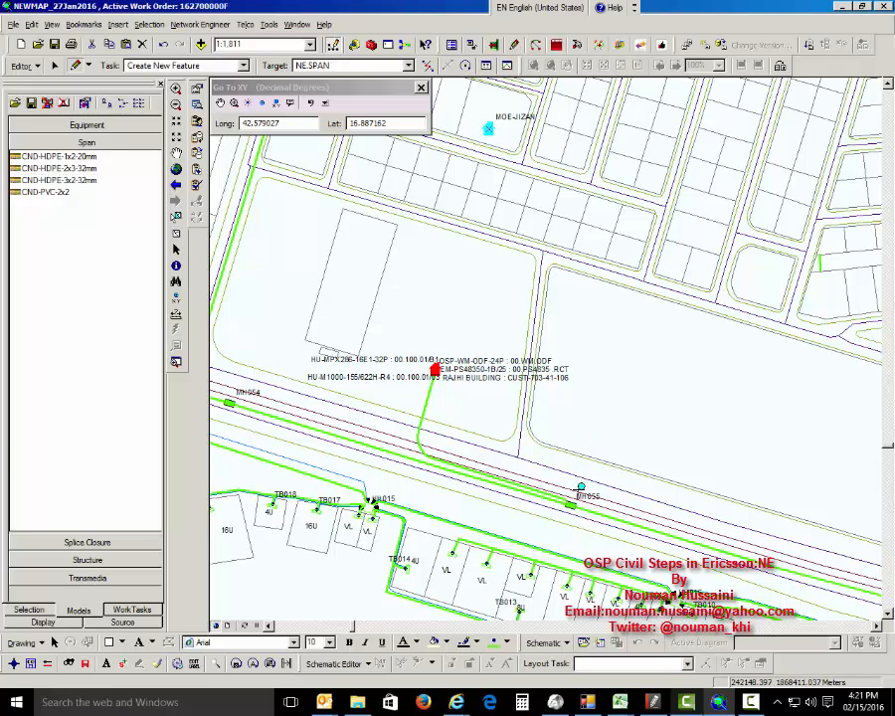
left_click(569, 504)
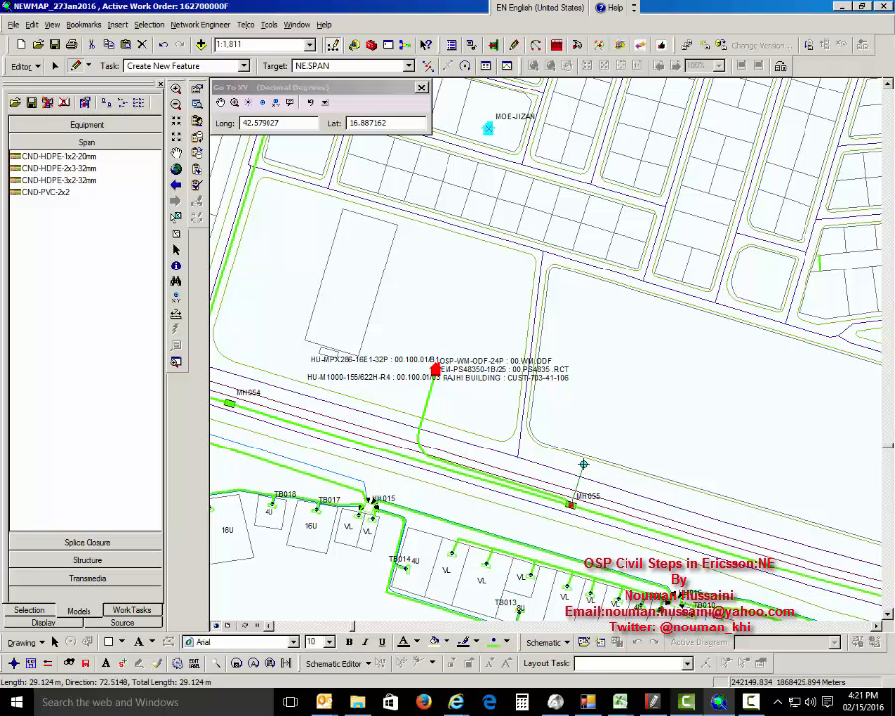
left_click(583, 464)
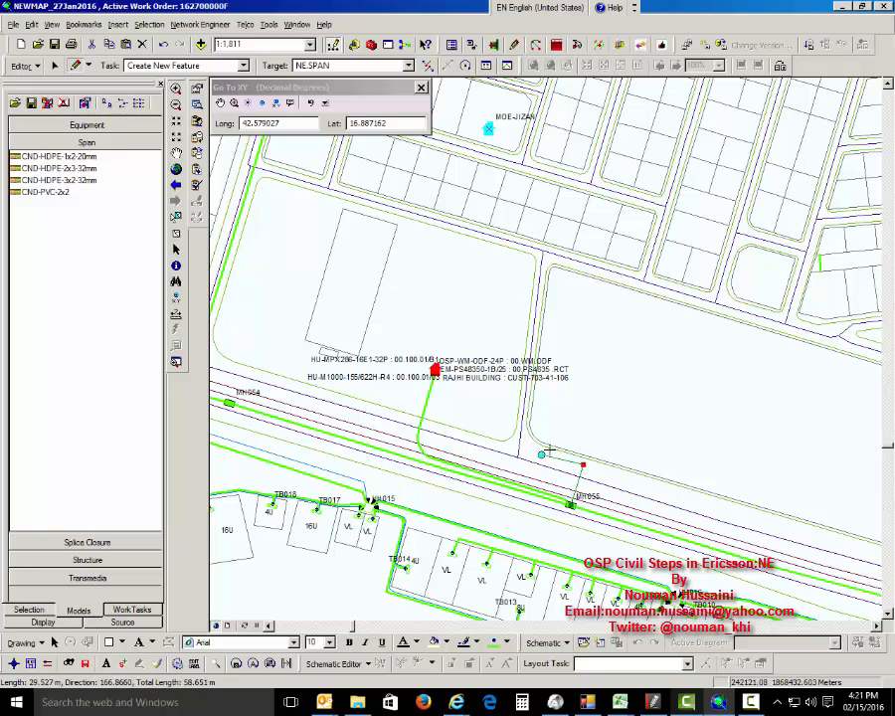
right_click(561, 452)
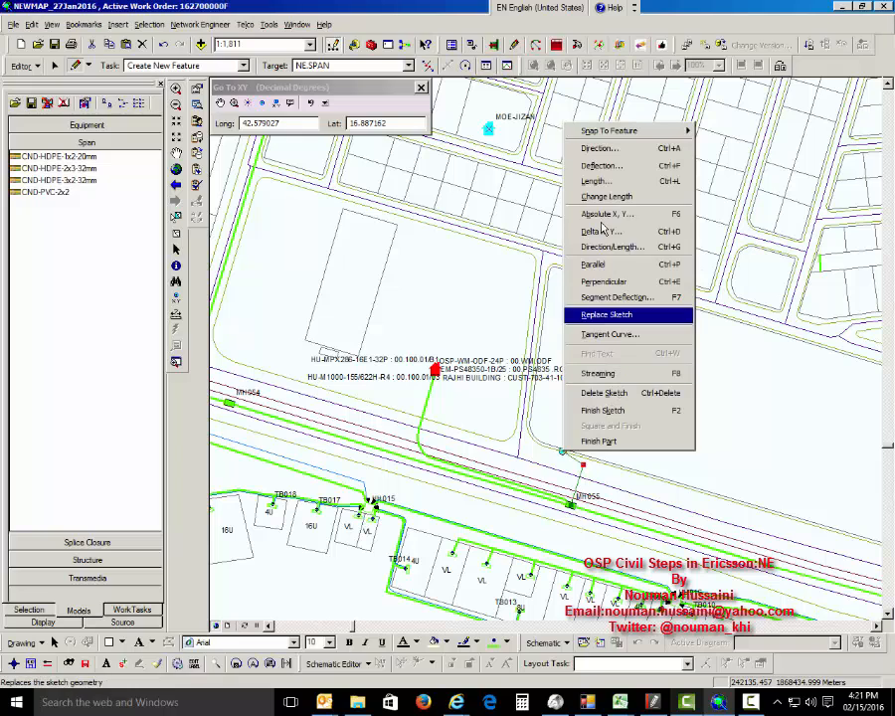
left_click(615, 265)
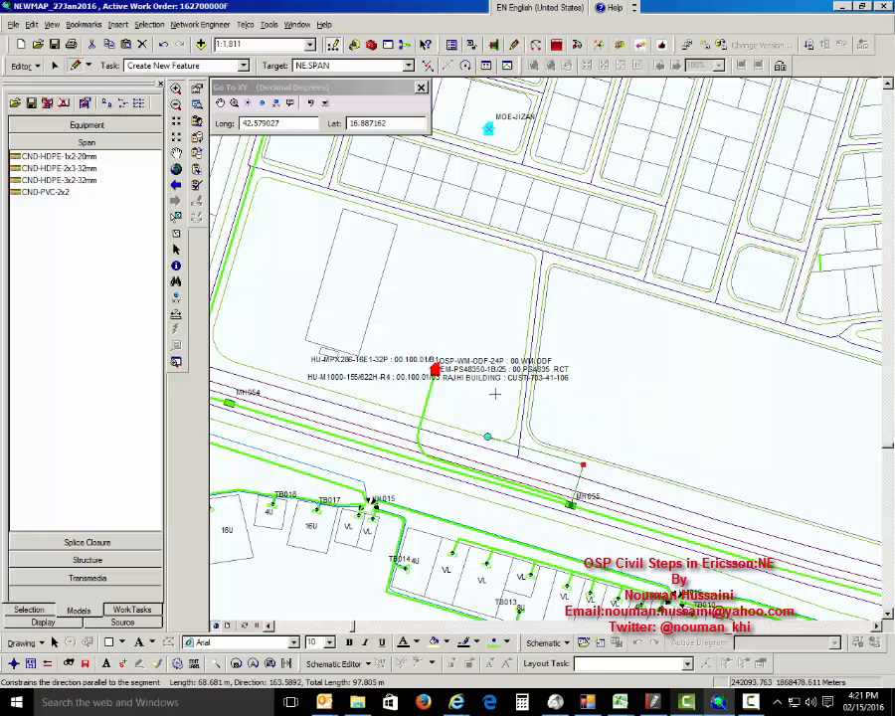
left_click(537, 409)
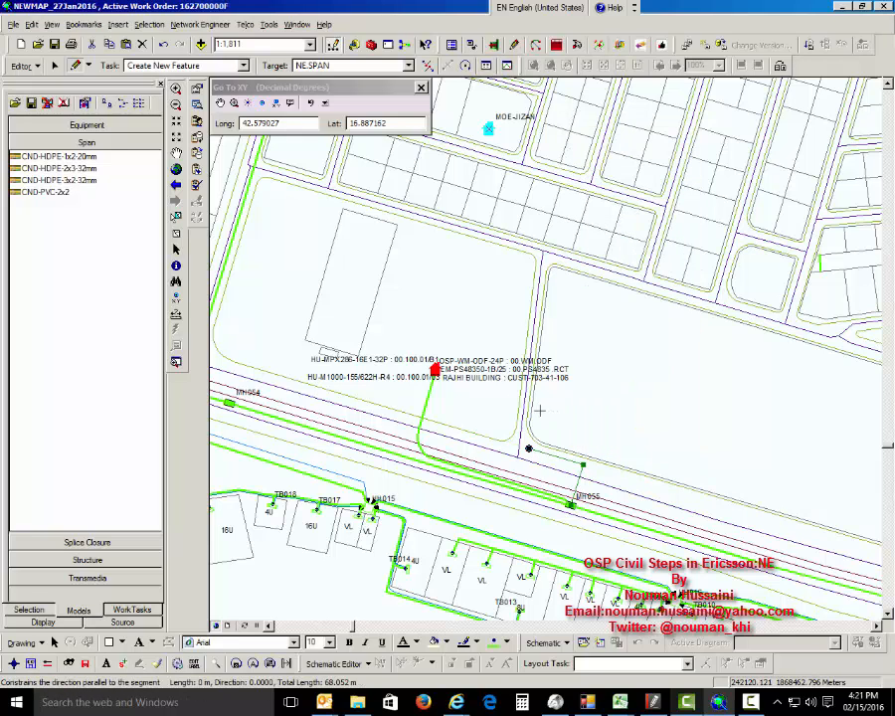
right_click(630, 346)
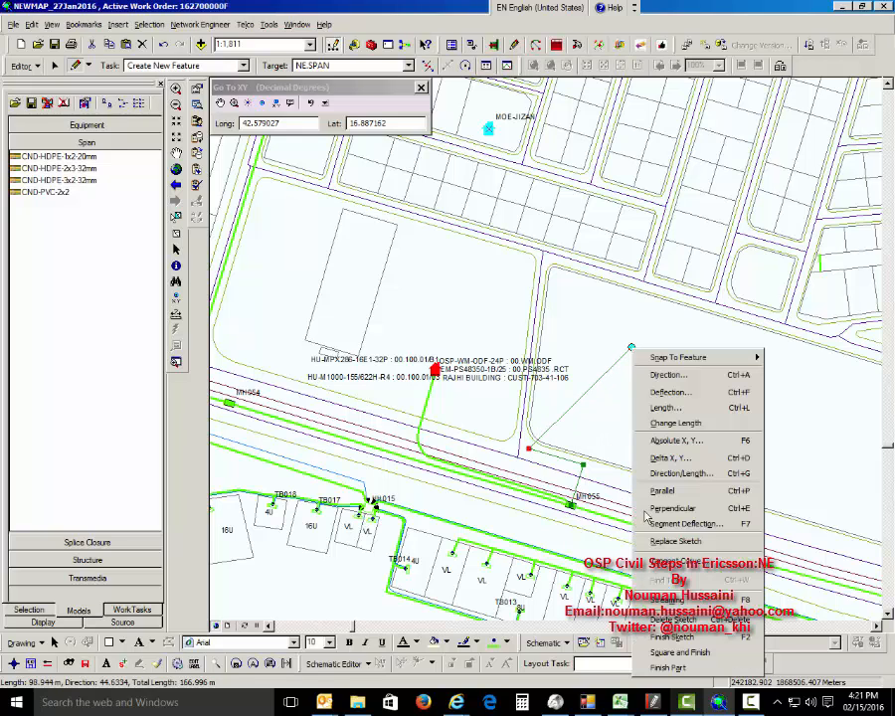
left_click(733, 640)
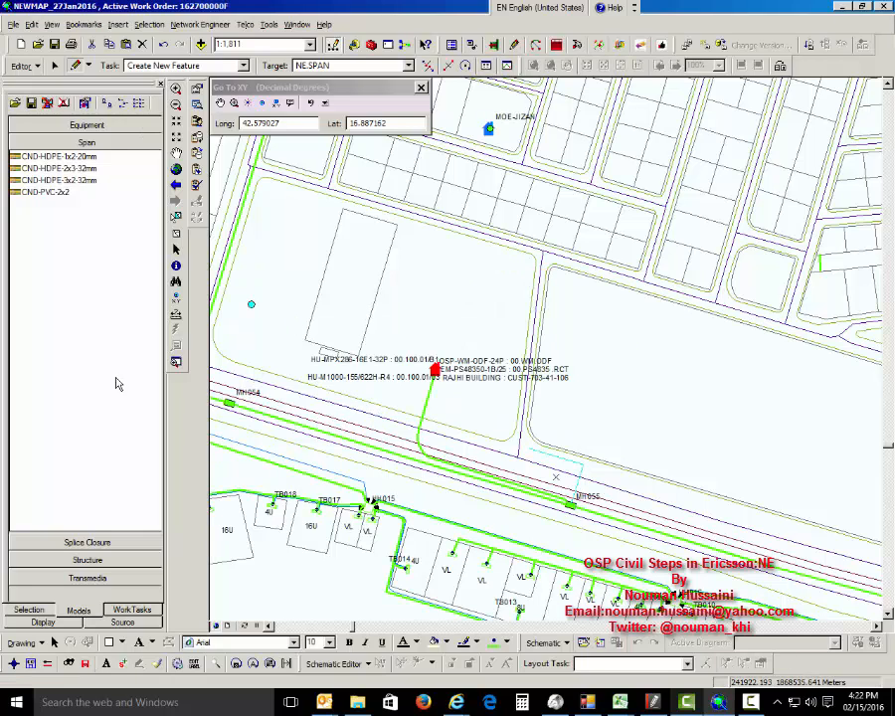
left_click(61, 561)
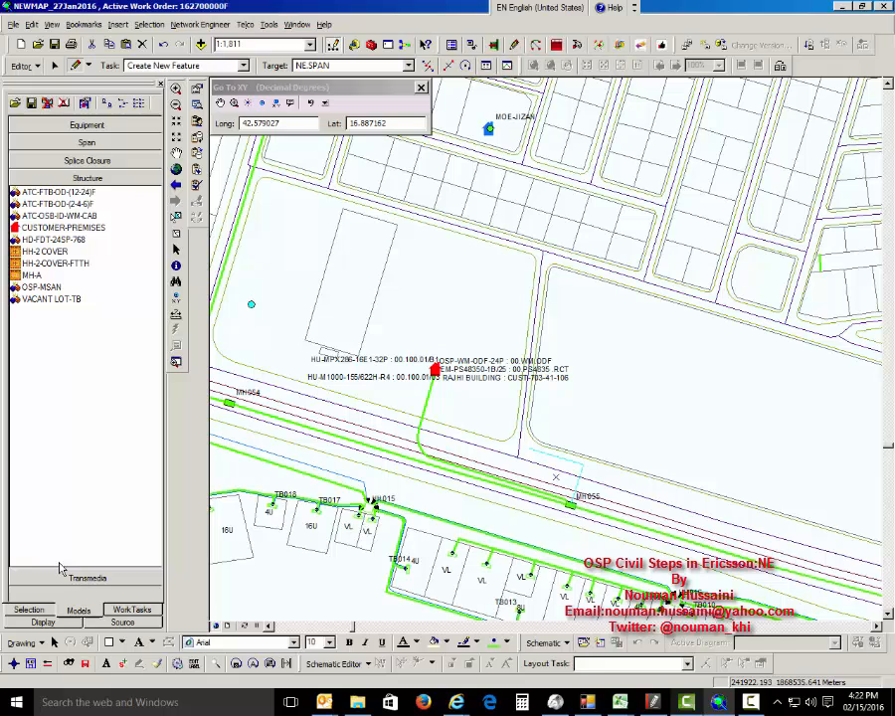
- Place an HH-2 COVER handhole beside the road near the customer building
left_click(48, 263)
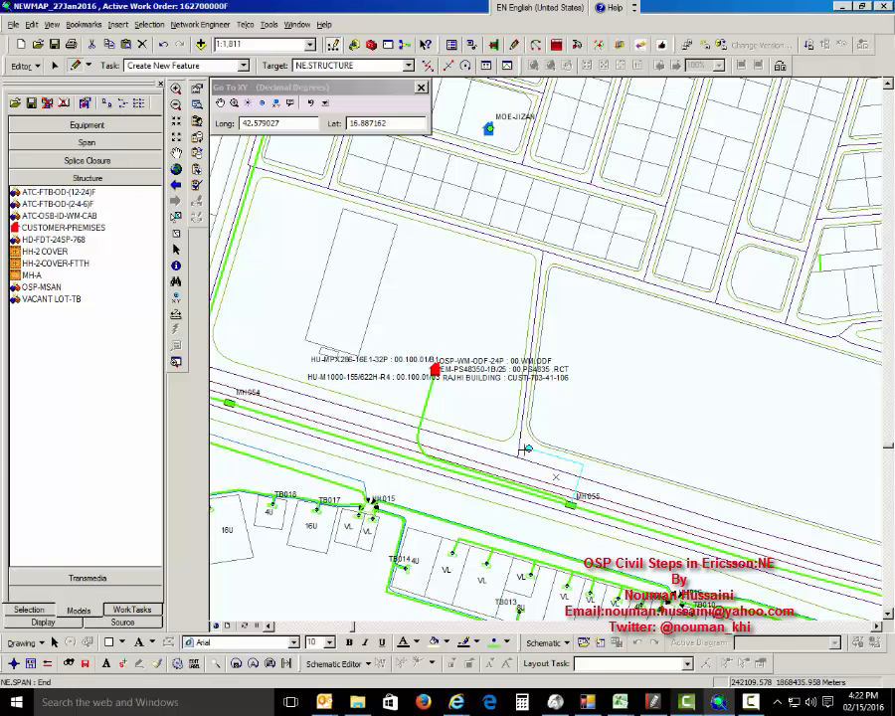
left_click(522, 450)
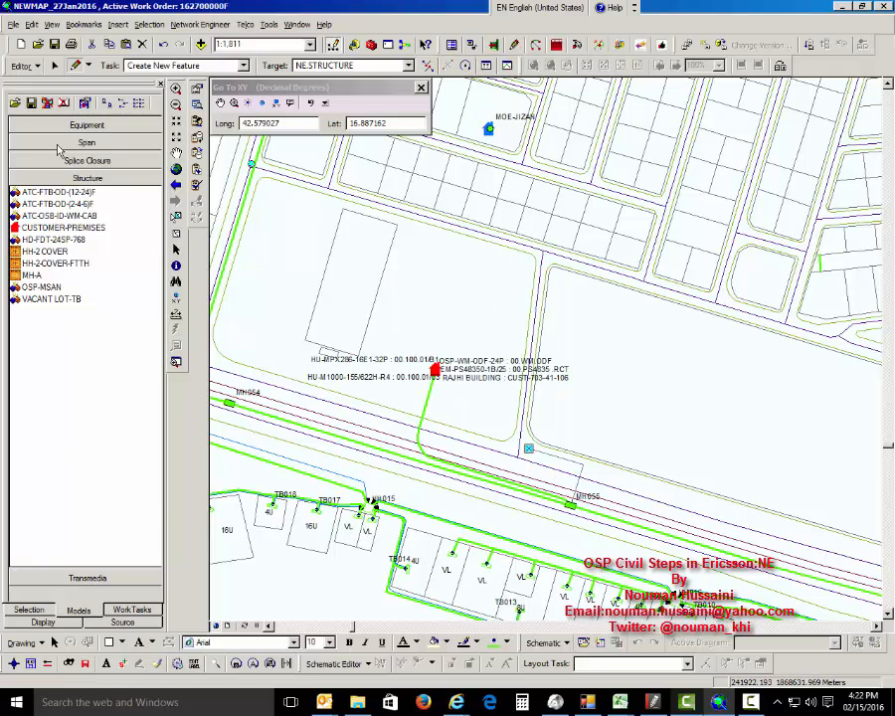
left_click(58, 147)
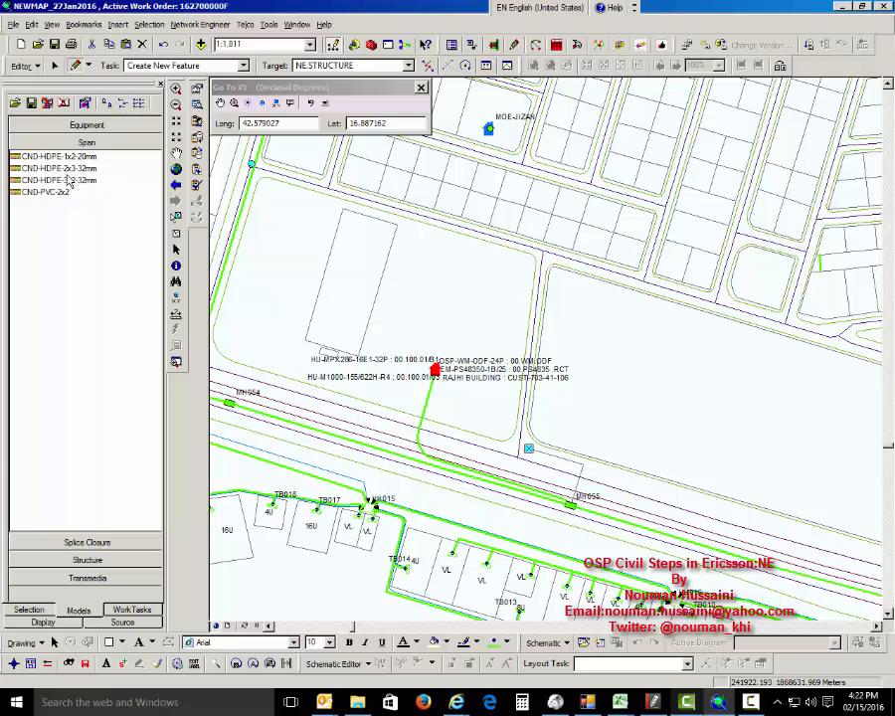
left_click(74, 189)
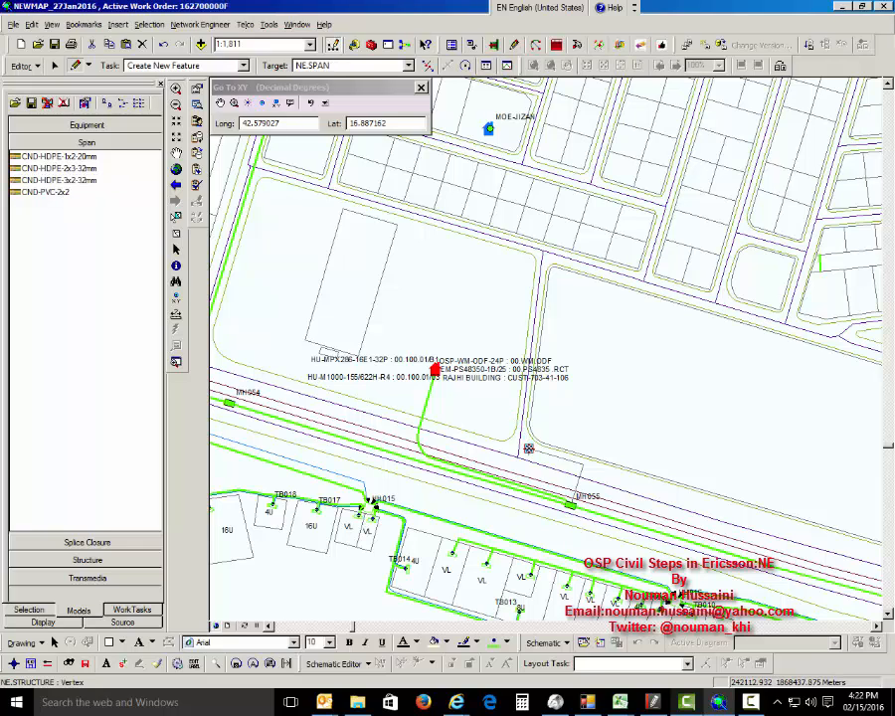
- Sketch a CND-HDPE-3x2-32mm span from the handhole north, parallel to the street, to the corner
left_click(528, 448)
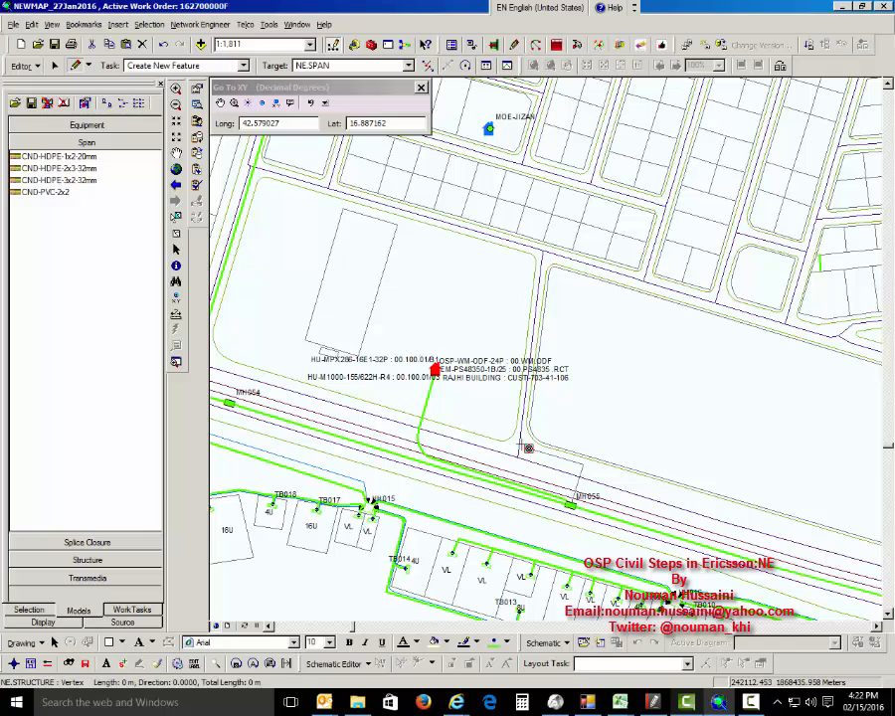
left_click(524, 431)
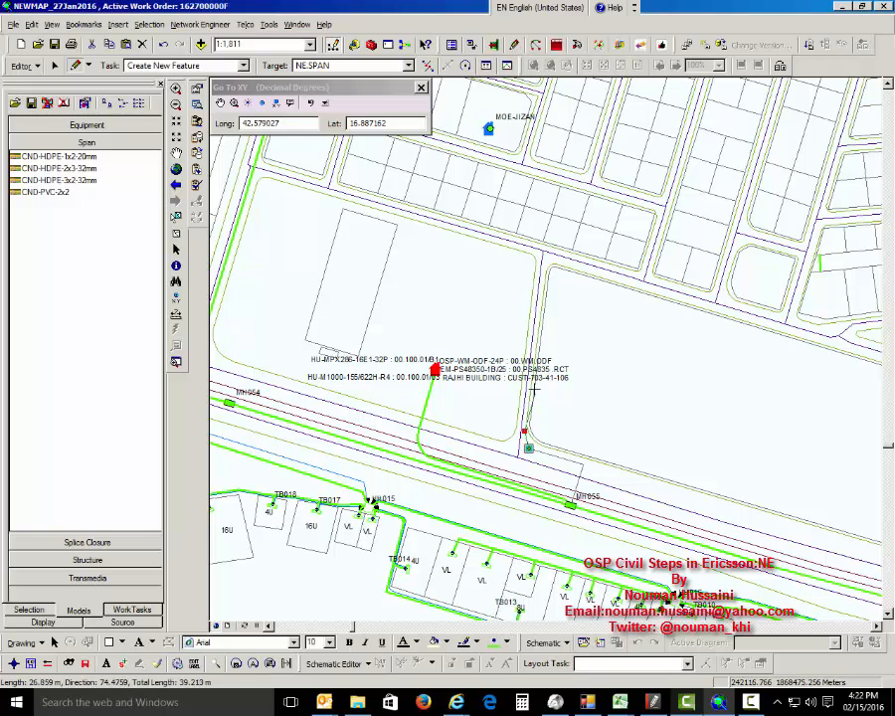
right_click(530, 393)
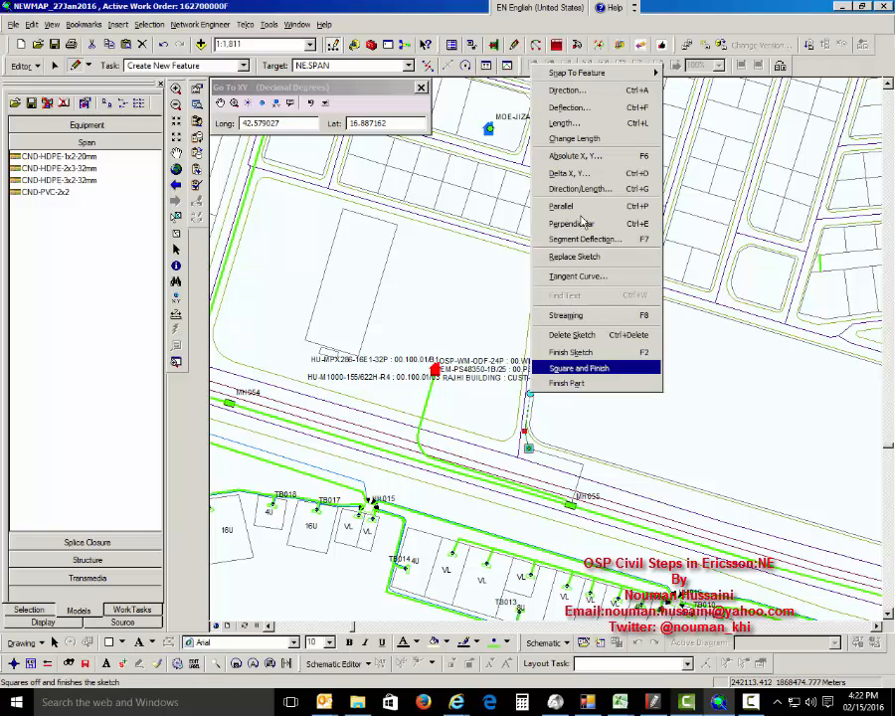
left_click(559, 205)
left_click(540, 288)
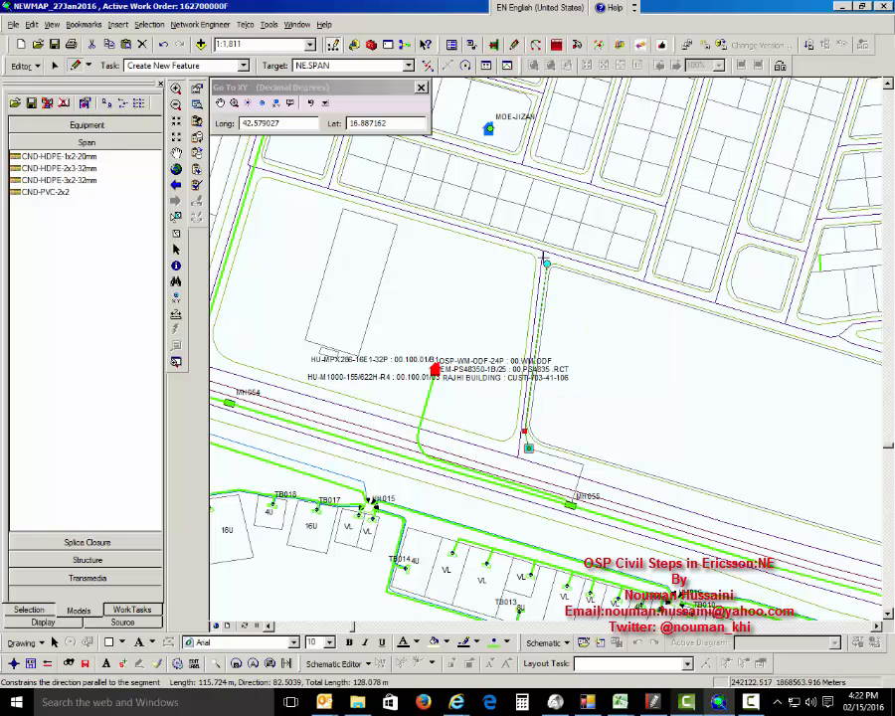
left_click(547, 250)
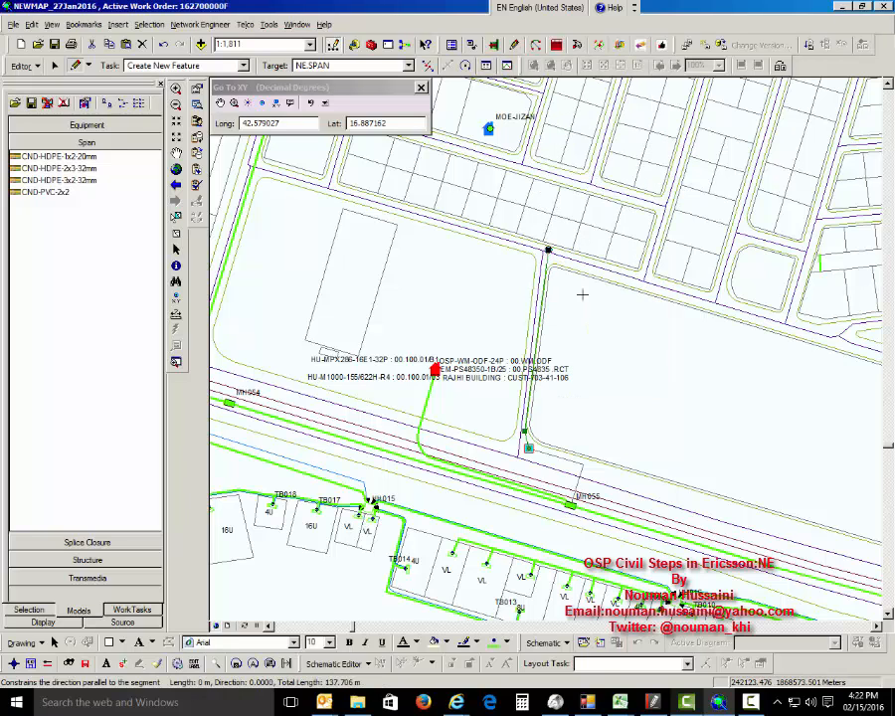
right_click(634, 296)
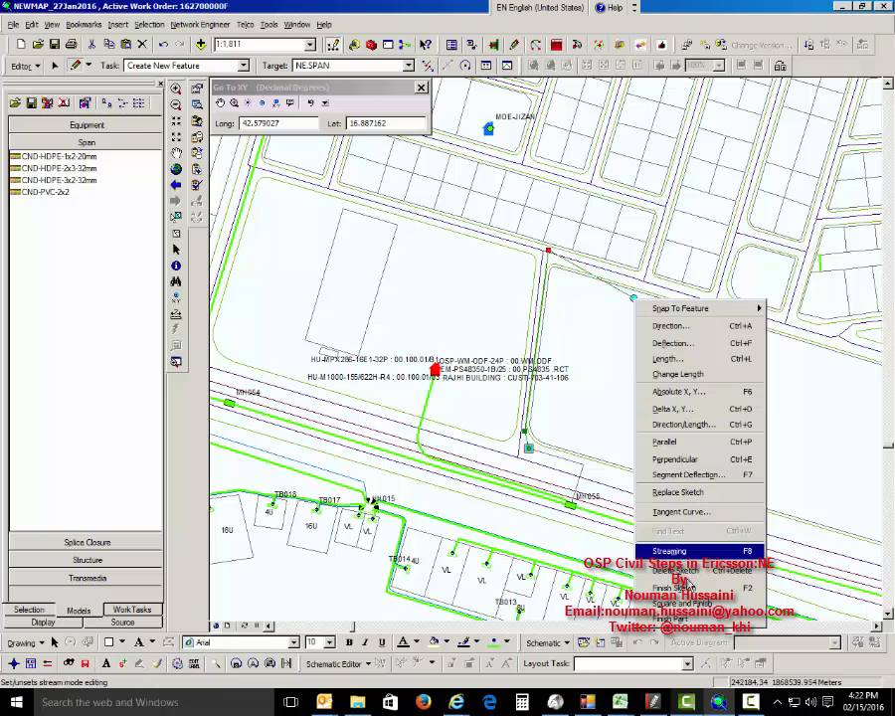
left_click(736, 588)
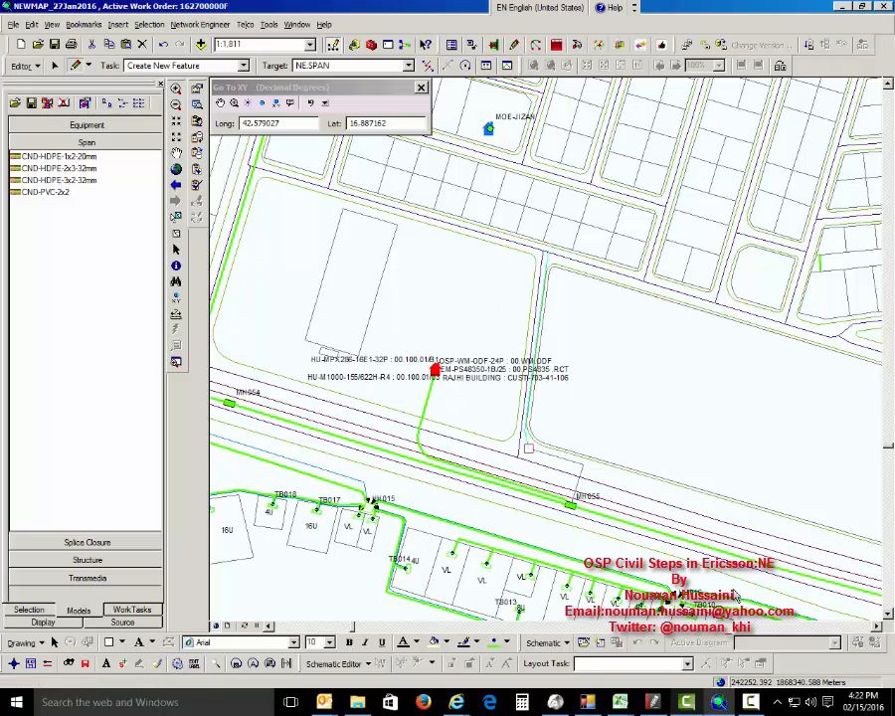
left_click(59, 563)
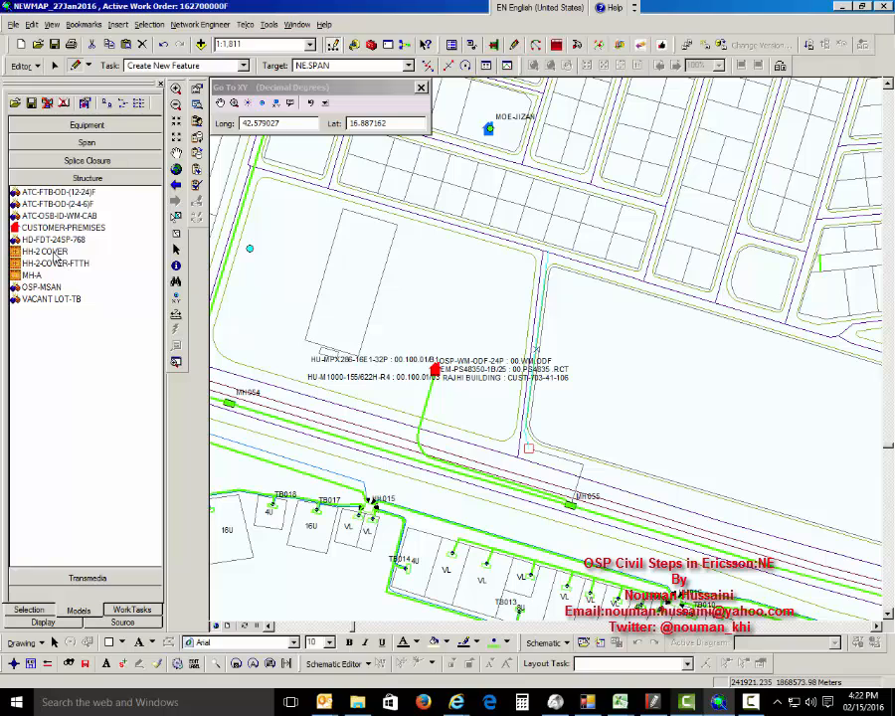
- Place an HH-2 COVER handhole at the span end, then sketch a CND-HDPE-3x2-32mm span west parallel to the street
left_click(55, 260)
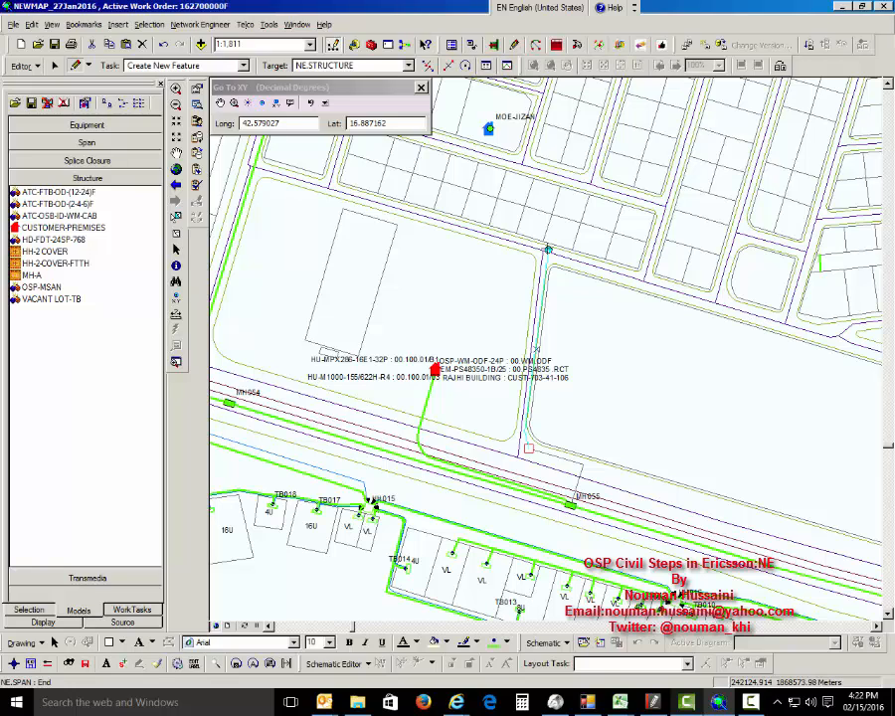
left_click(548, 250)
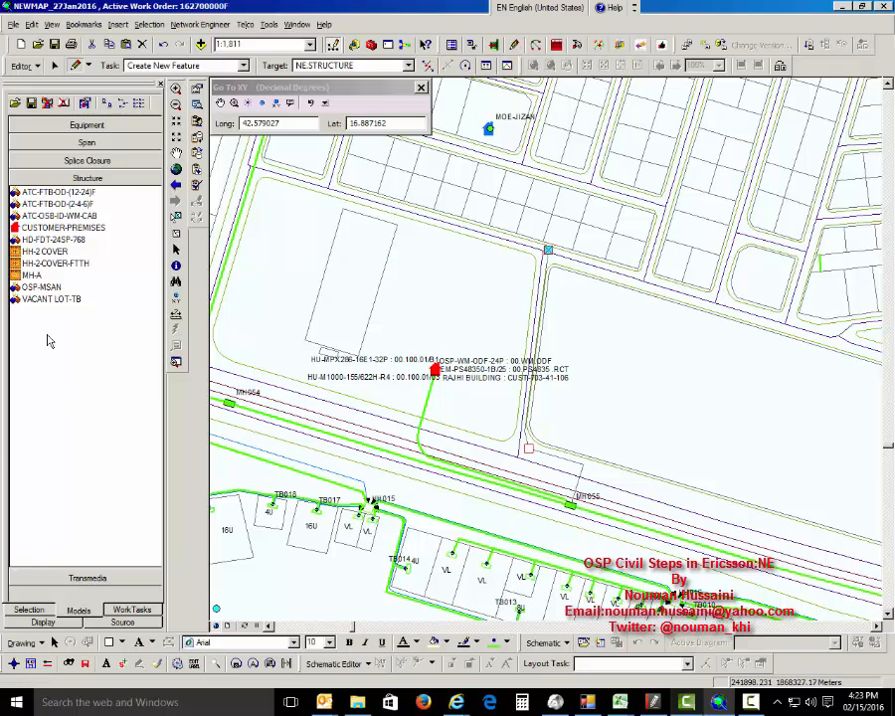
left_click(59, 143)
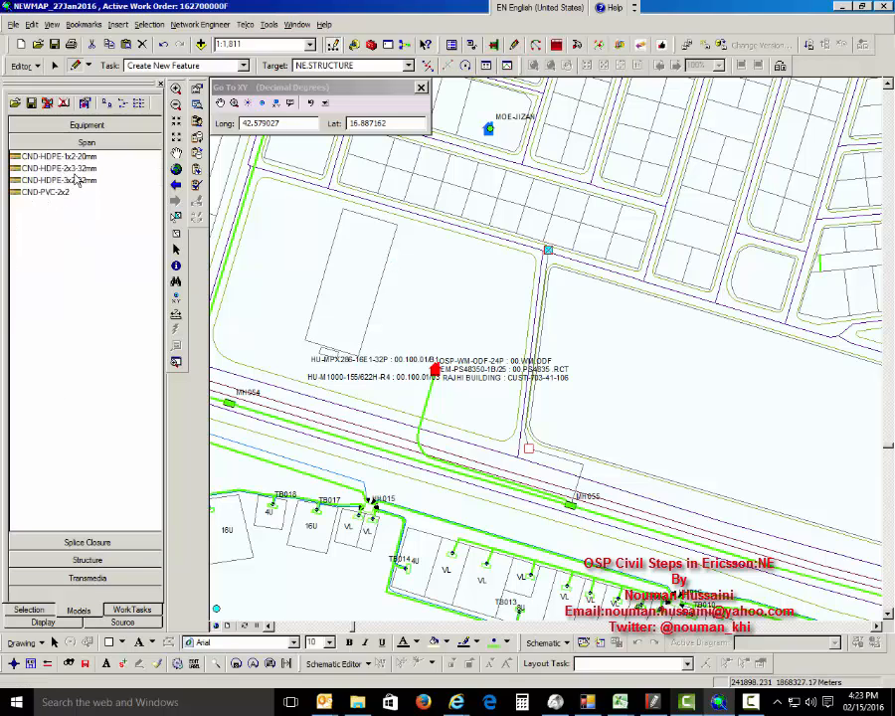
left_click(76, 182)
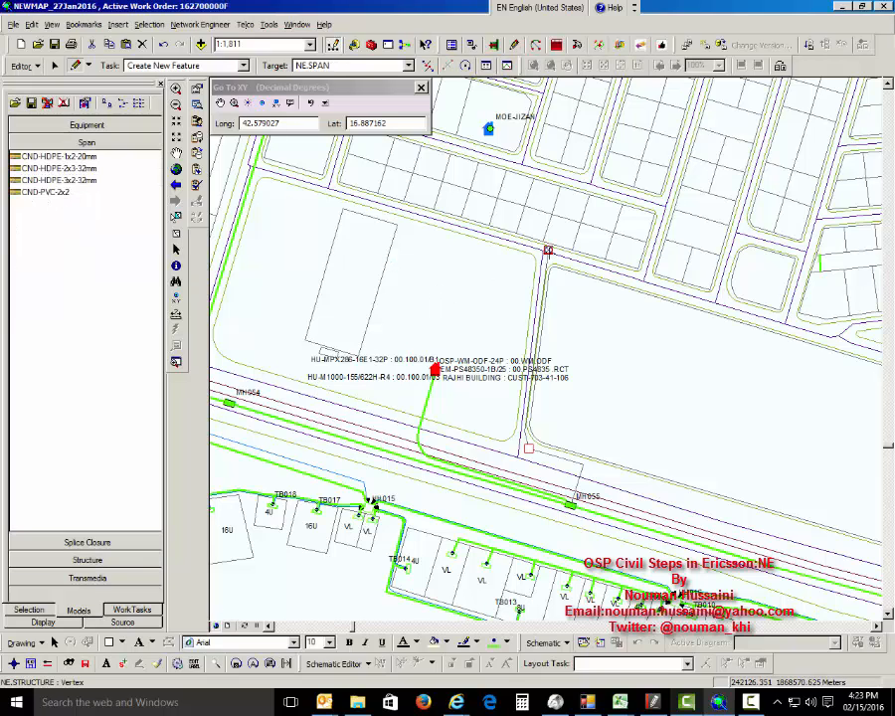
left_click(547, 250)
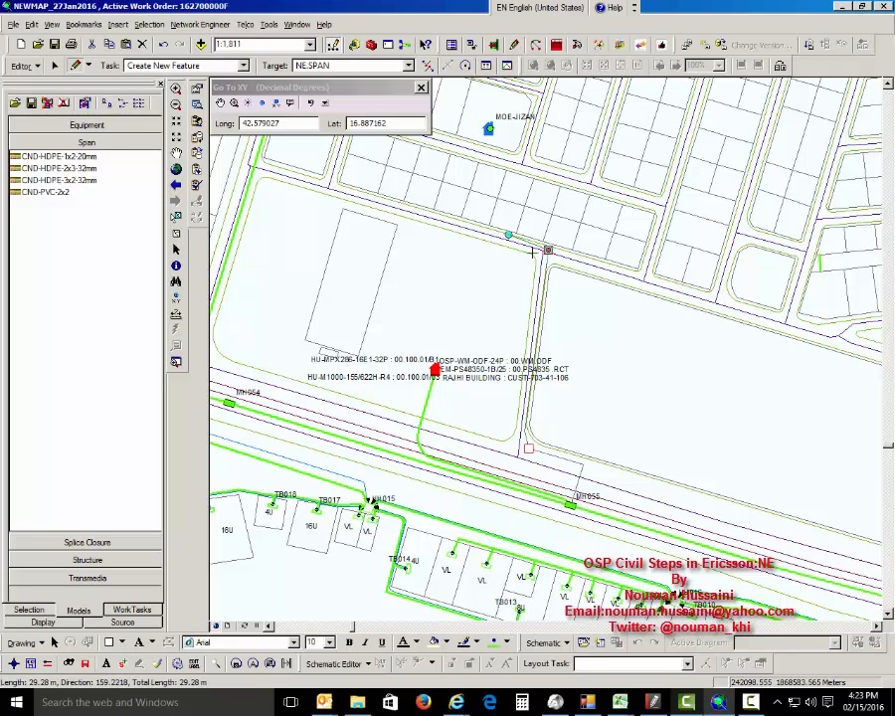
right_click(508, 236)
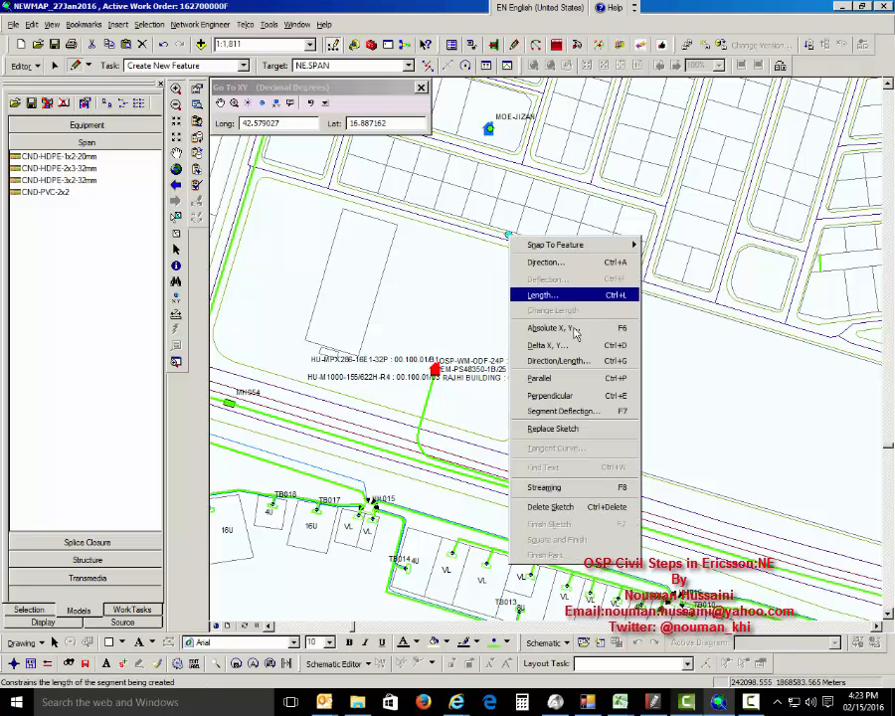
left_click(552, 378)
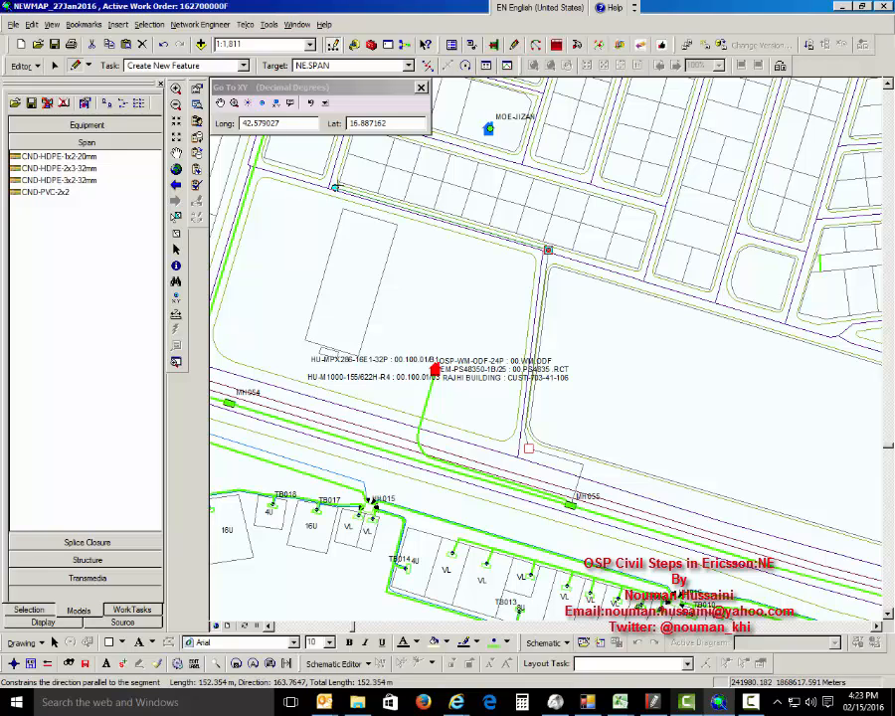
left_click(336, 187)
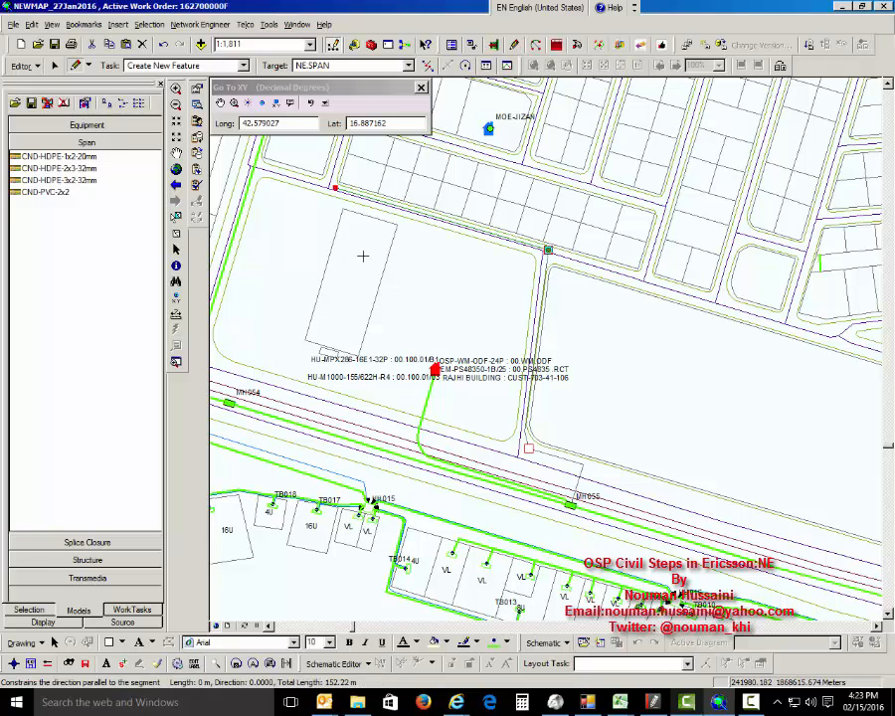
right_click(363, 255)
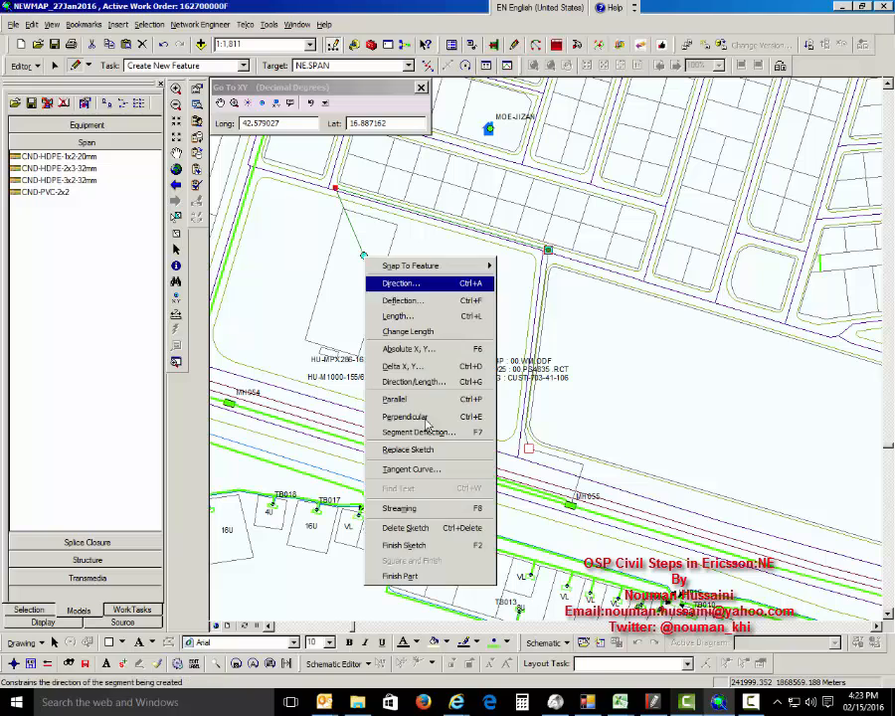
left_click(417, 545)
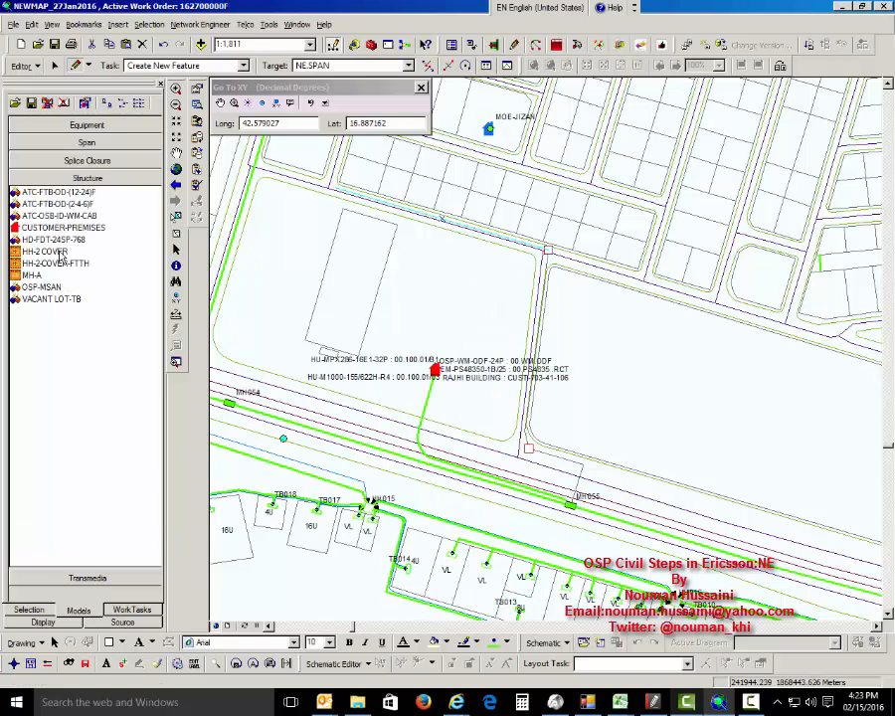
- Cap the new span's western end with an HH-2 COVER handhole and close Go To XY
left_click(45, 179)
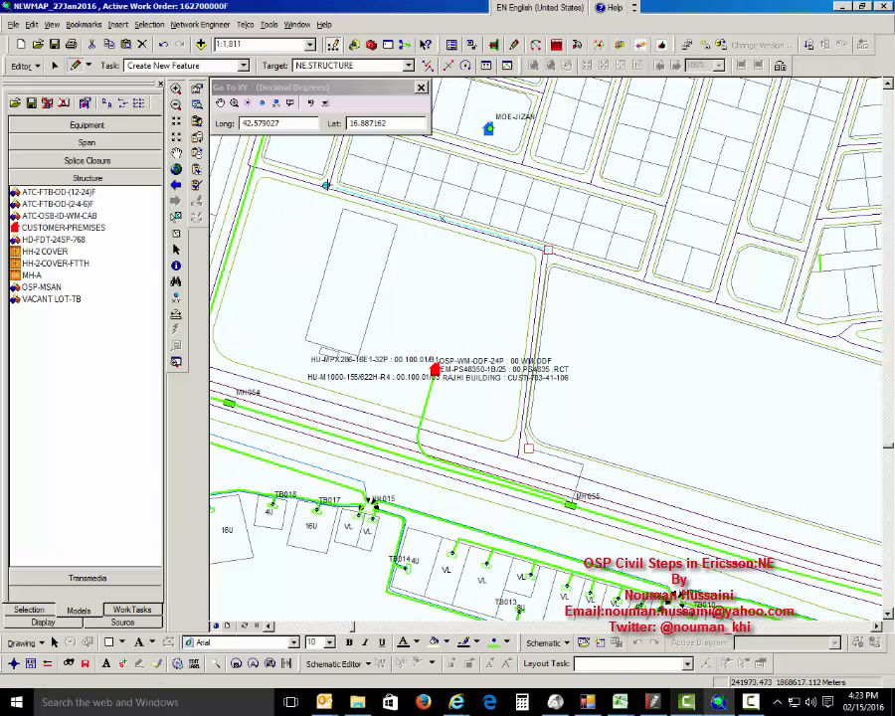
left_click(334, 187)
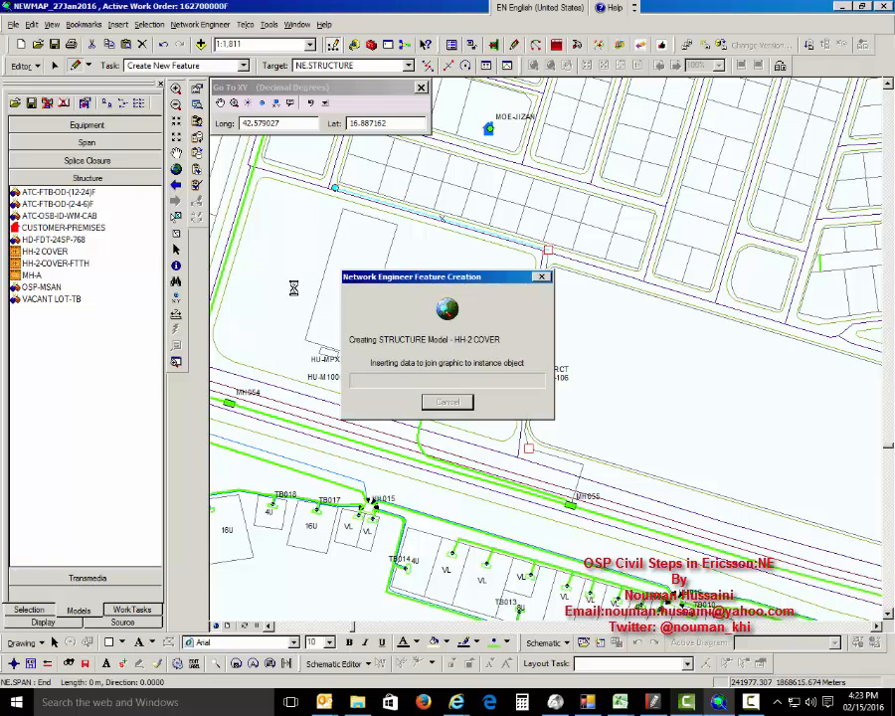
left_click(421, 89)
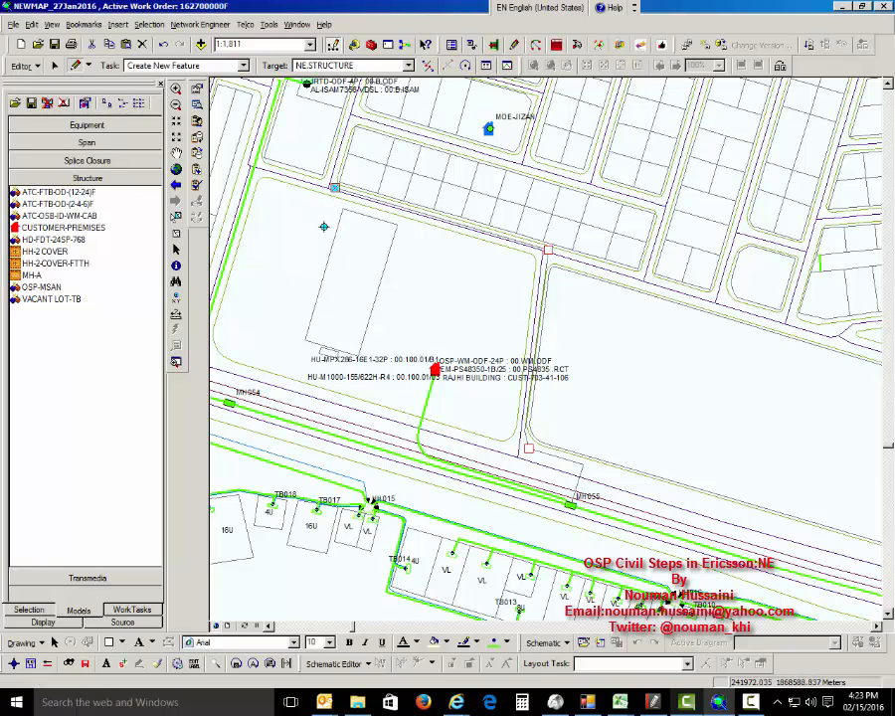
- Start a CND-HDPE-3x2-32mm span at the existing point, bending just above it, with Parallel constraint
left_click(63, 149)
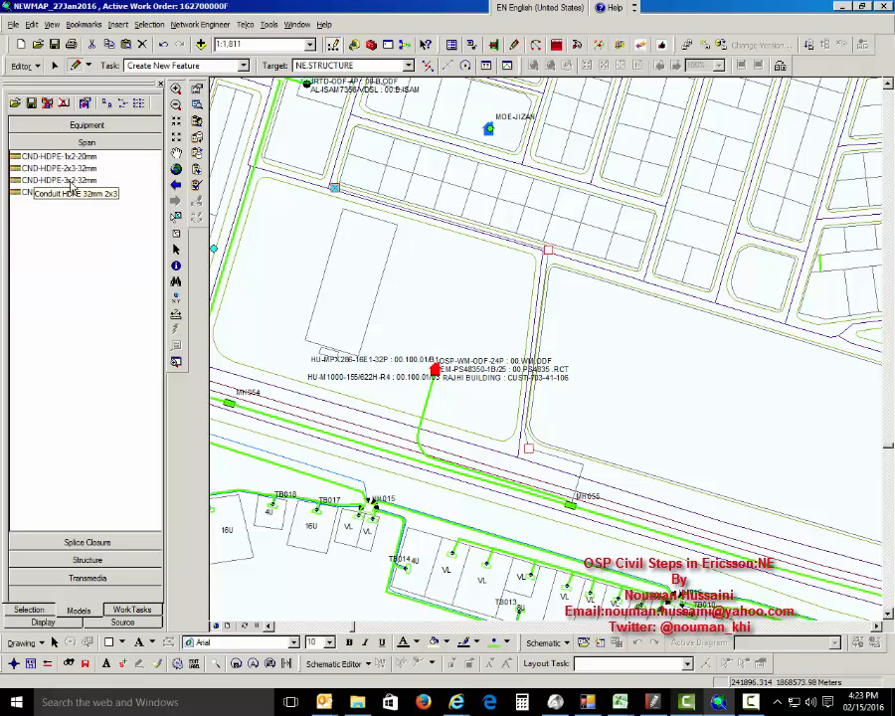
left_click(68, 182)
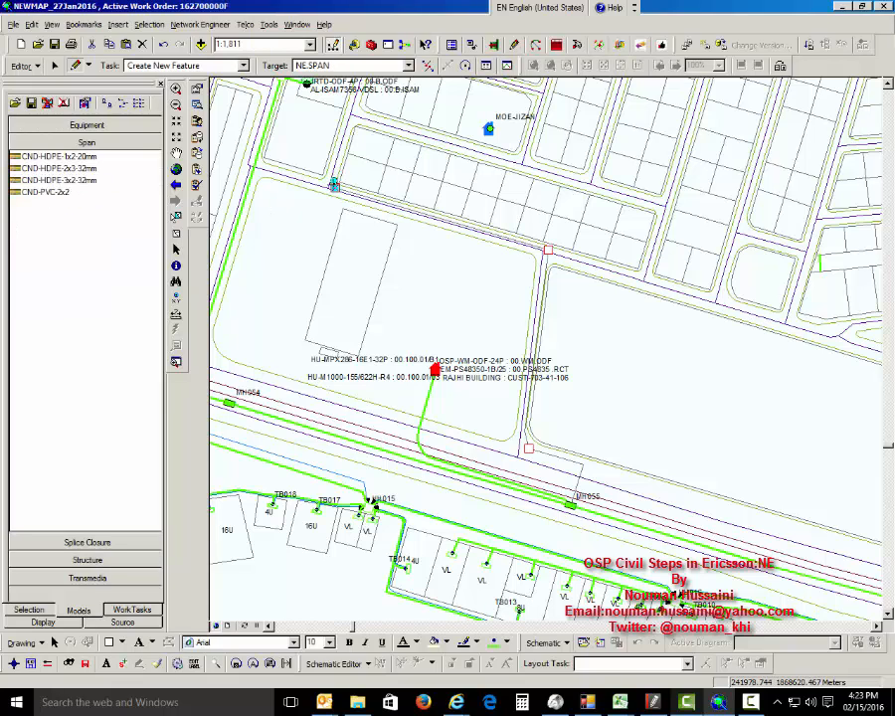
left_click(333, 185)
left_click(336, 175)
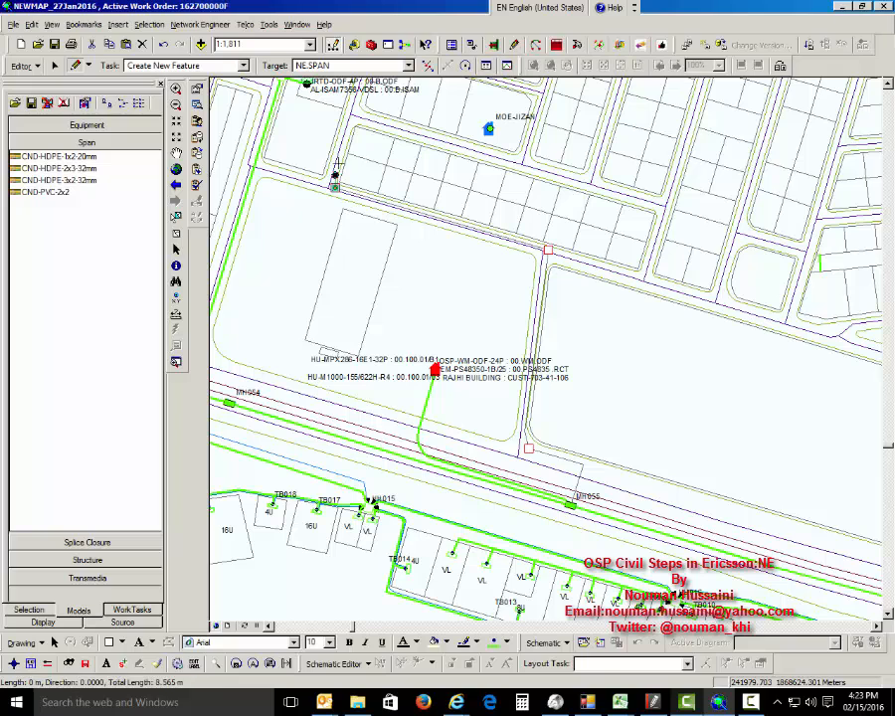
right_click(336, 108)
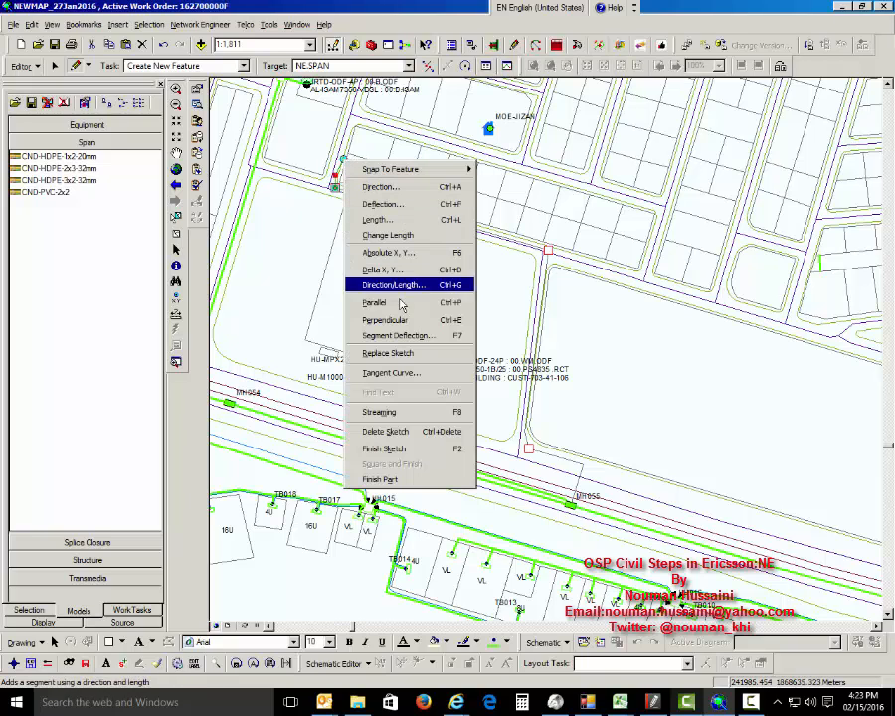
left_click(283, 217)
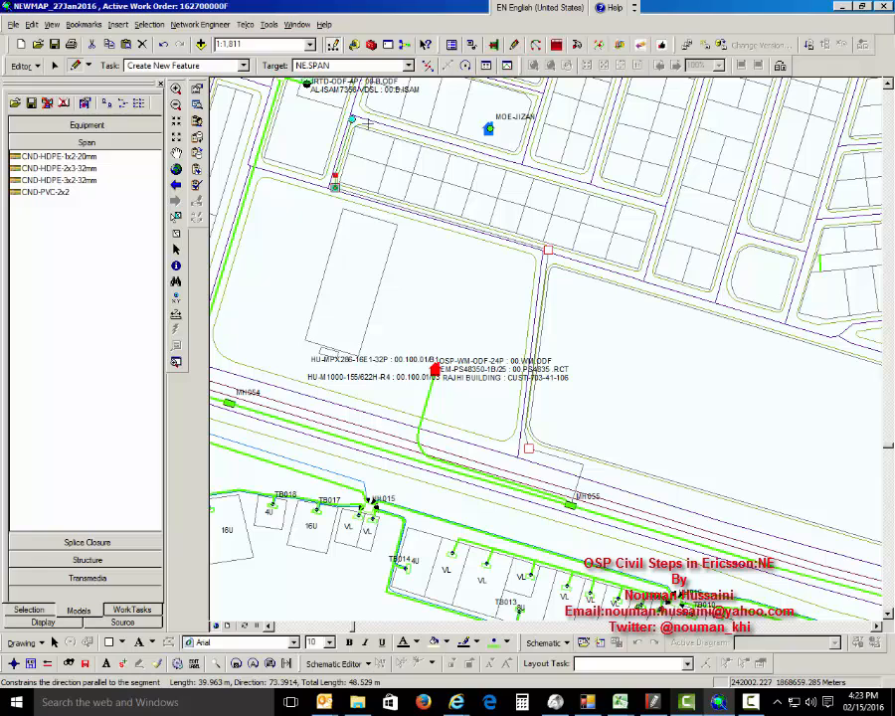
- Route the span along the road edge to below the MOE-JIZAN site and finish it
left_click(351, 123)
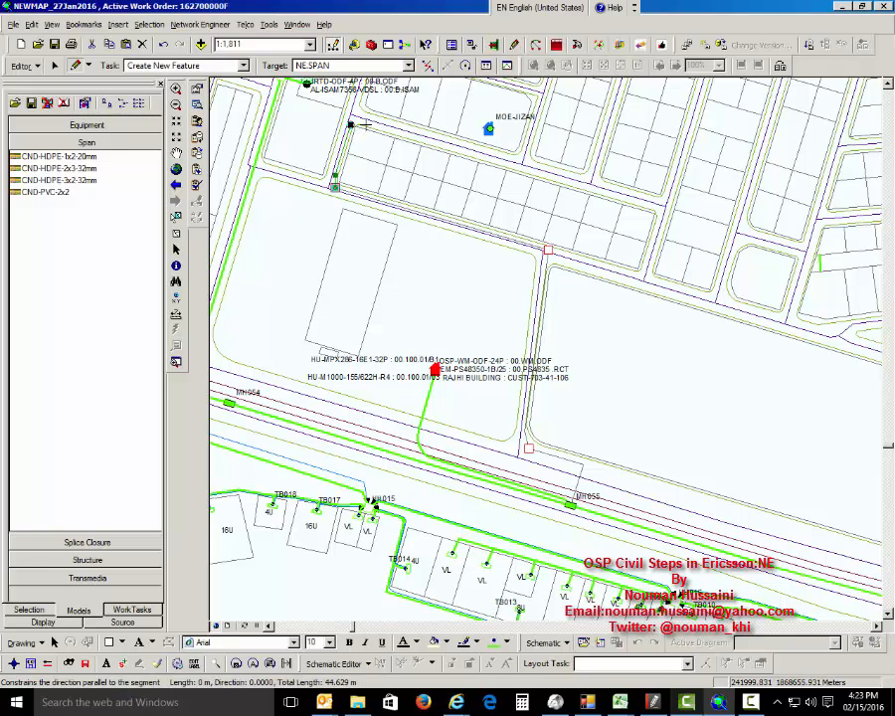
left_click(357, 119)
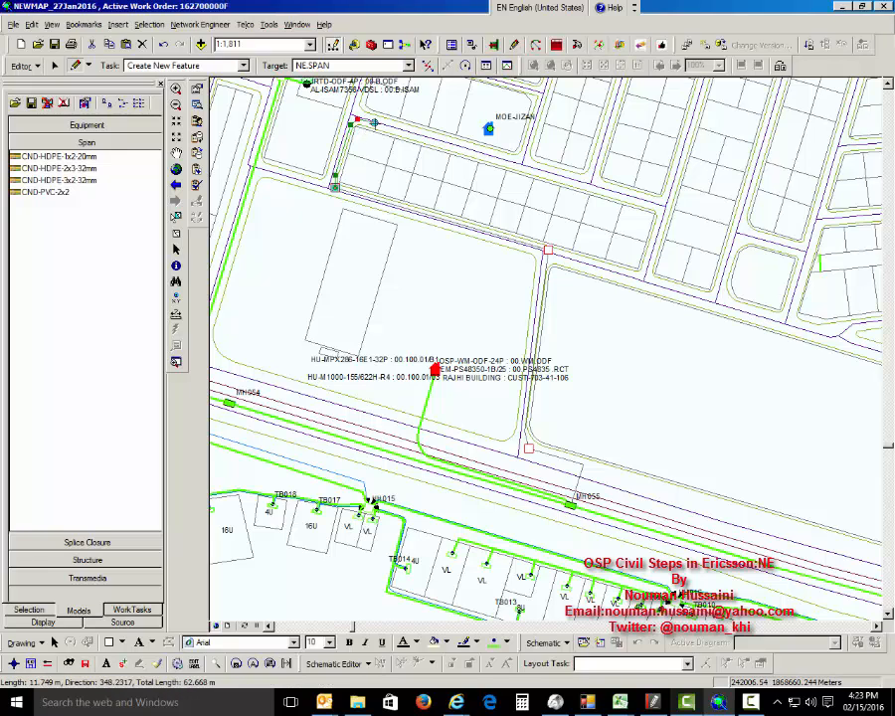
left_click(370, 120)
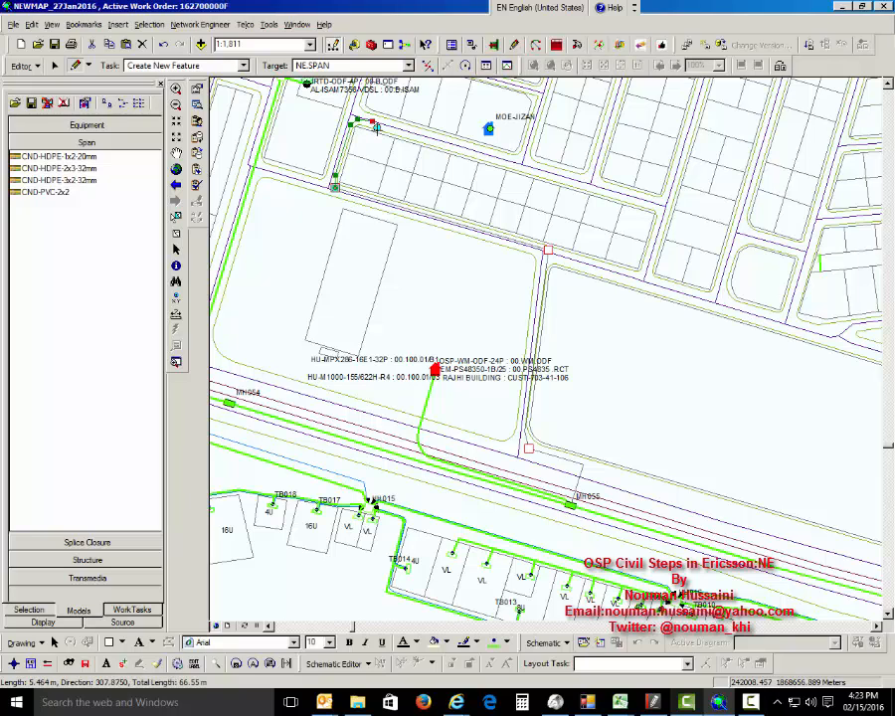
right_click(379, 133)
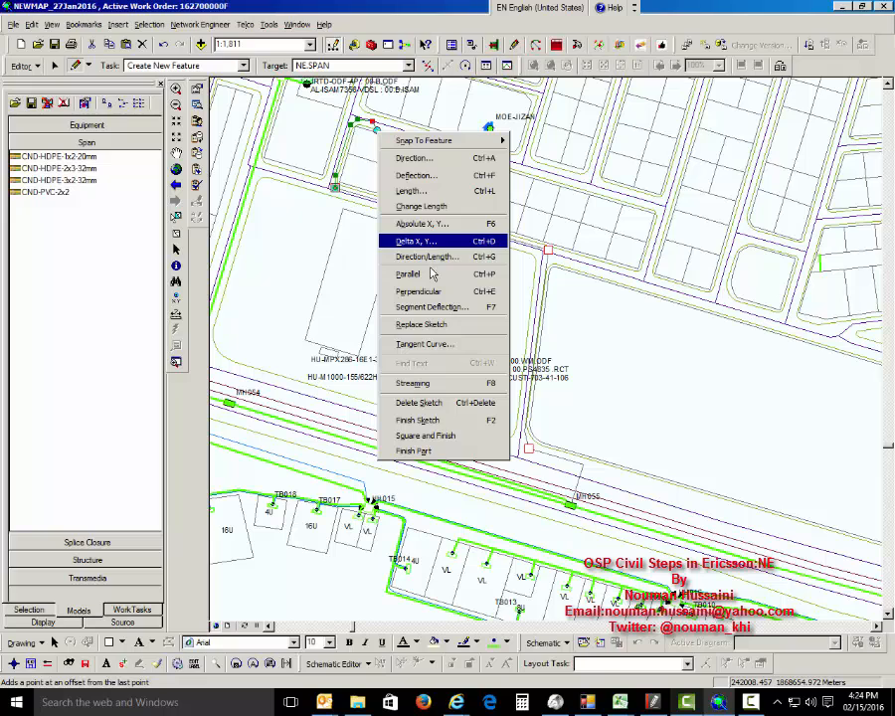
left_click(425, 274)
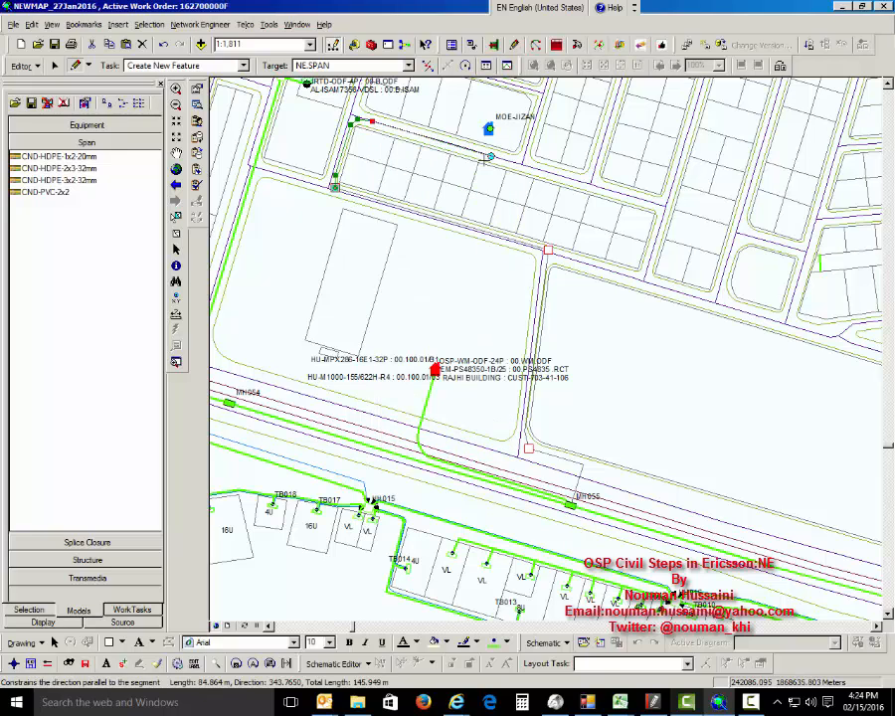
left_click(480, 154)
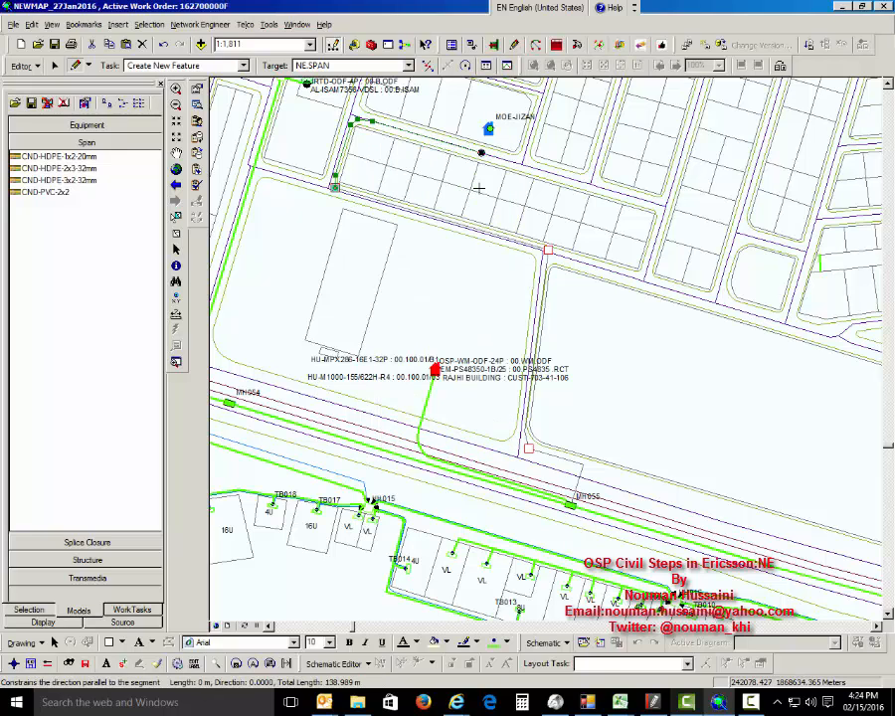
right_click(486, 223)
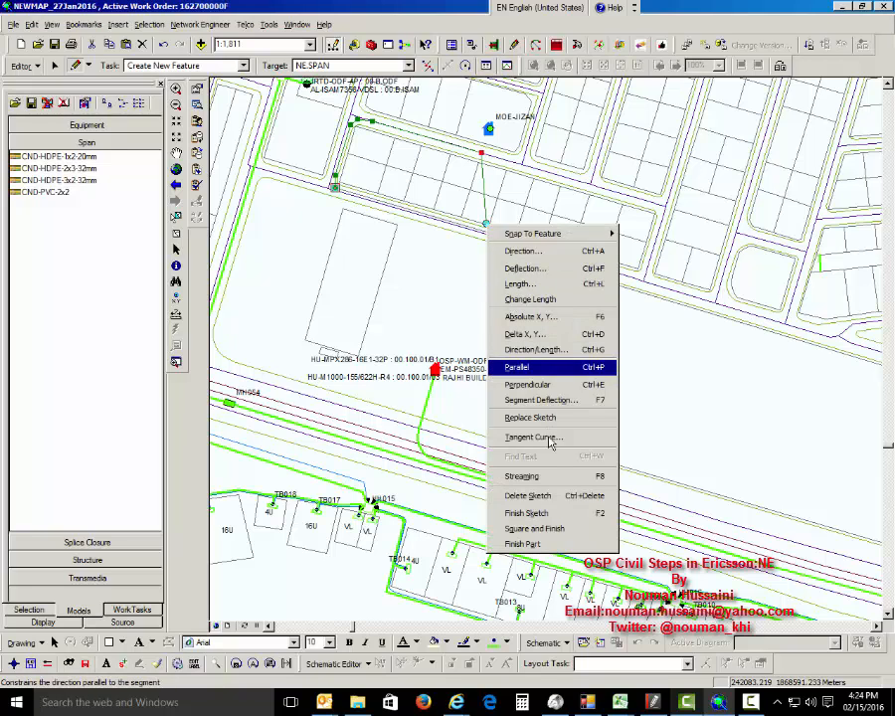
key("Return")
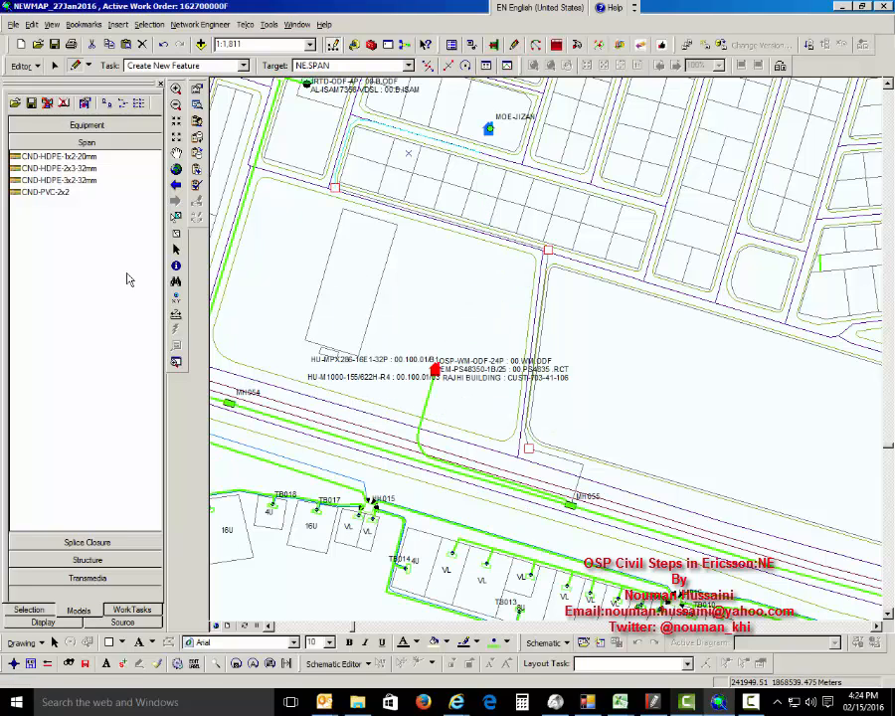
- Place an HH-2 COVER-FTTH handhole at the new span's end
left_click(57, 560)
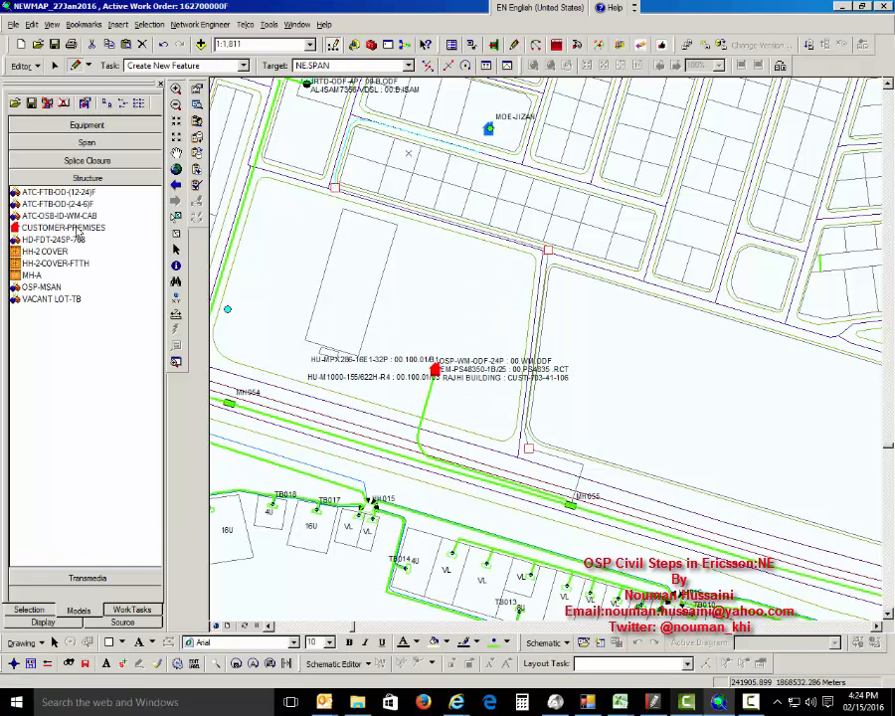
left_click(52, 262)
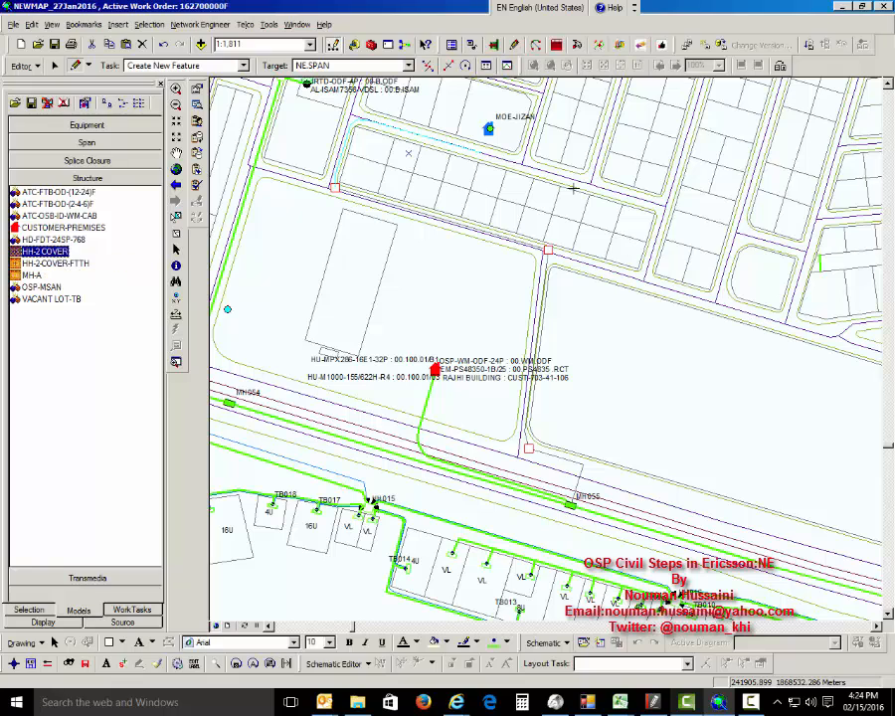
left_click(482, 153)
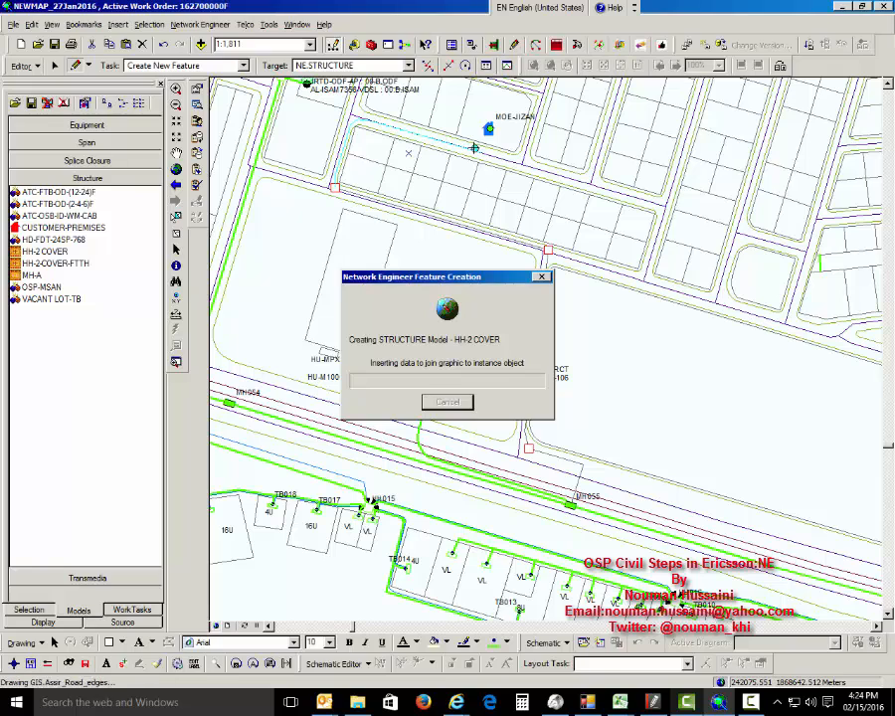
- Add the CND-HDPE-1x2-32mm span model to the span types via Model Selector with Class set to Span
left_click(60, 142)
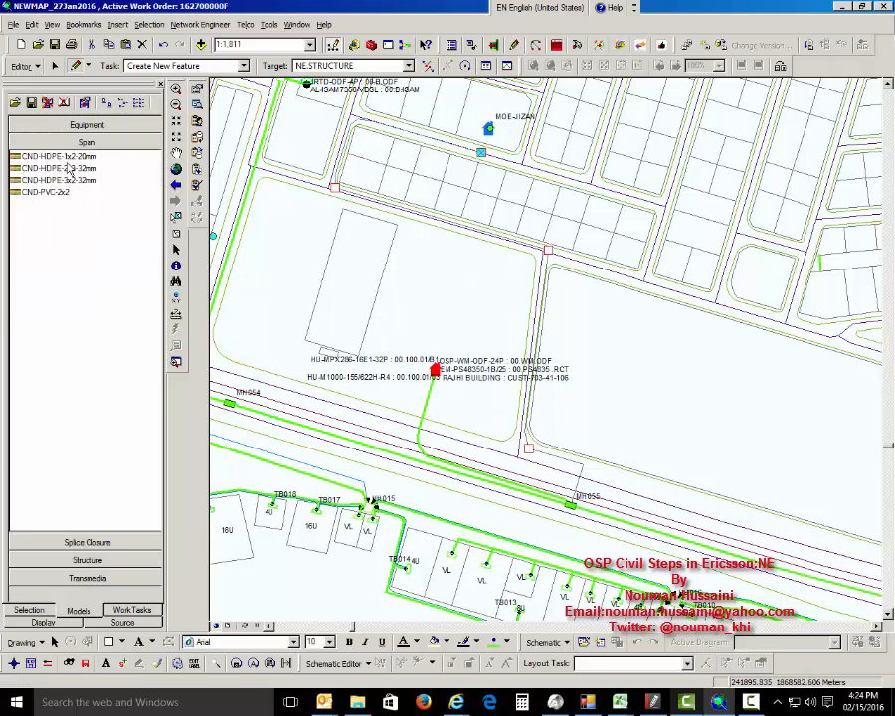
left_click(85, 102)
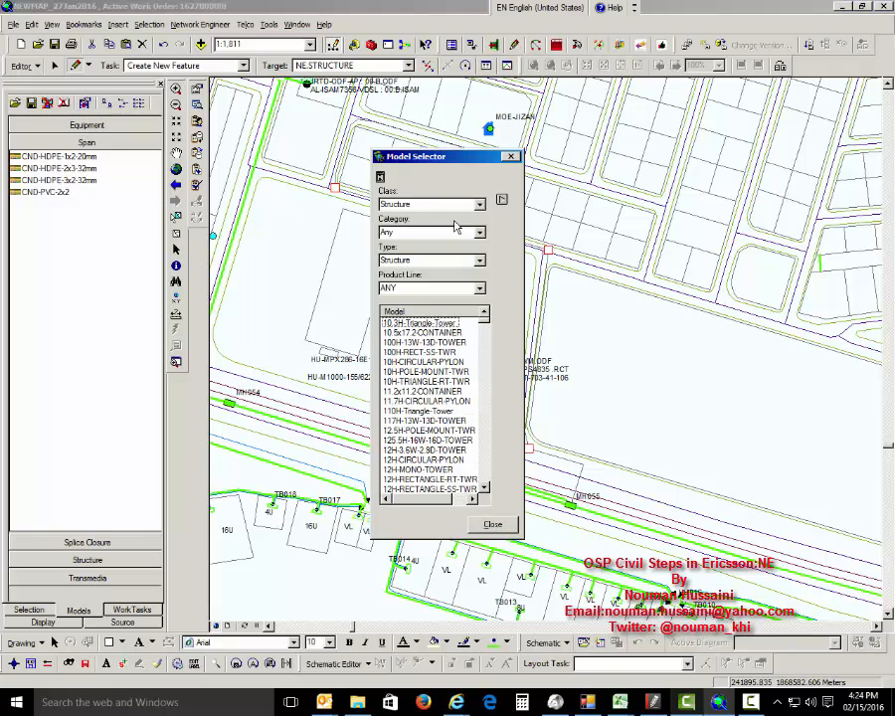
left_click(427, 203)
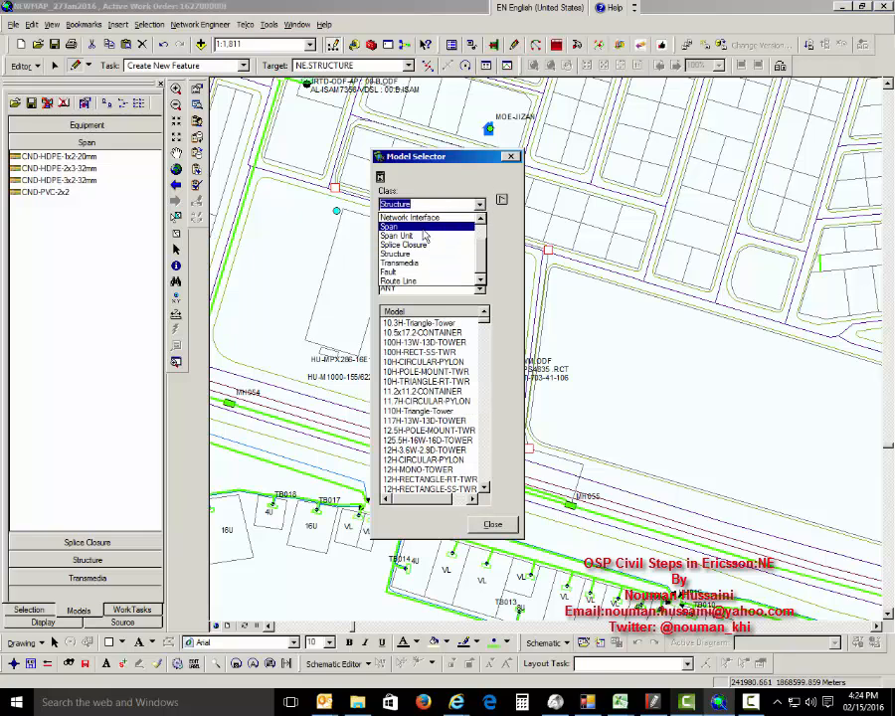
left_click(424, 228)
left_click(415, 393)
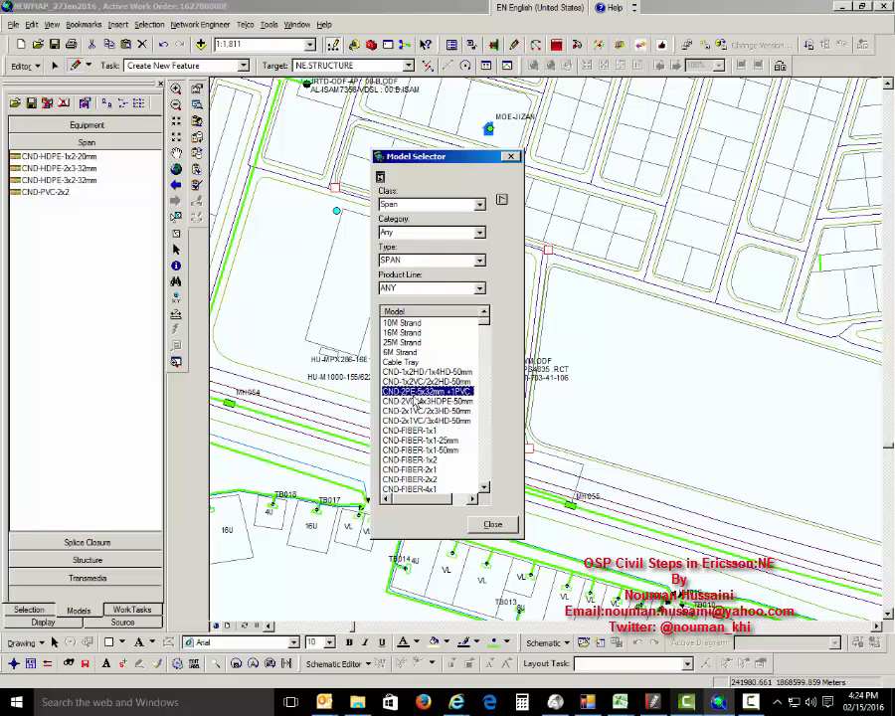
left_click(408, 449)
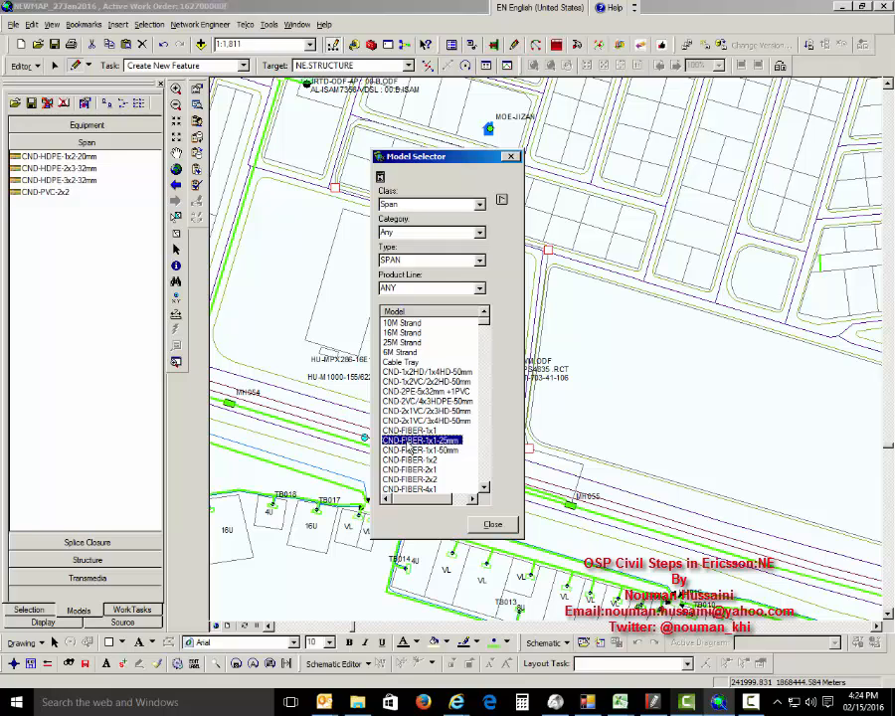
key("Down")
key("Down")
key("Down")
key("Down")
key("Down")
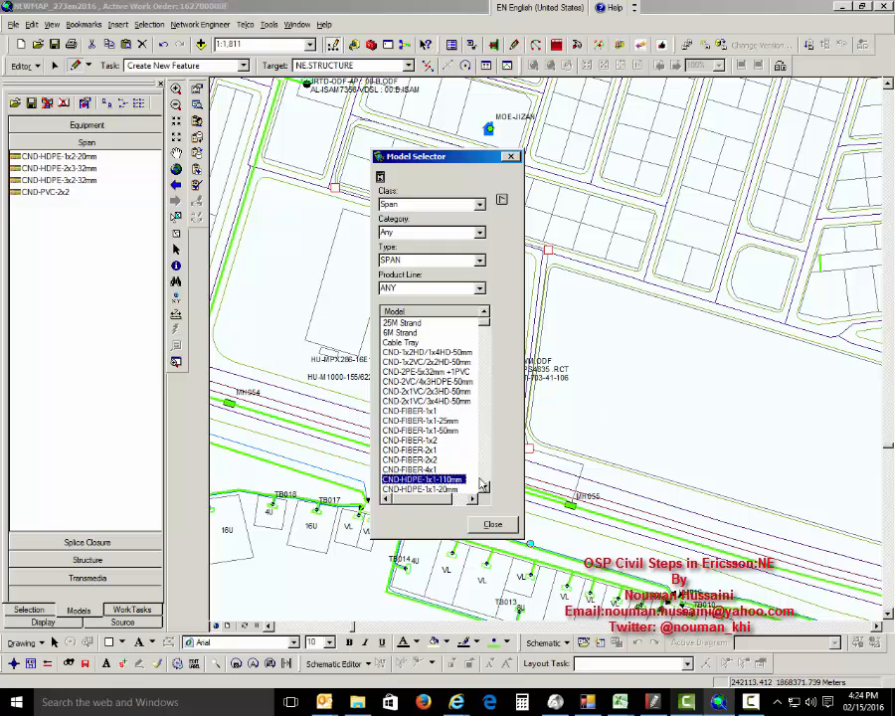
scroll(483, 487, "down", 3)
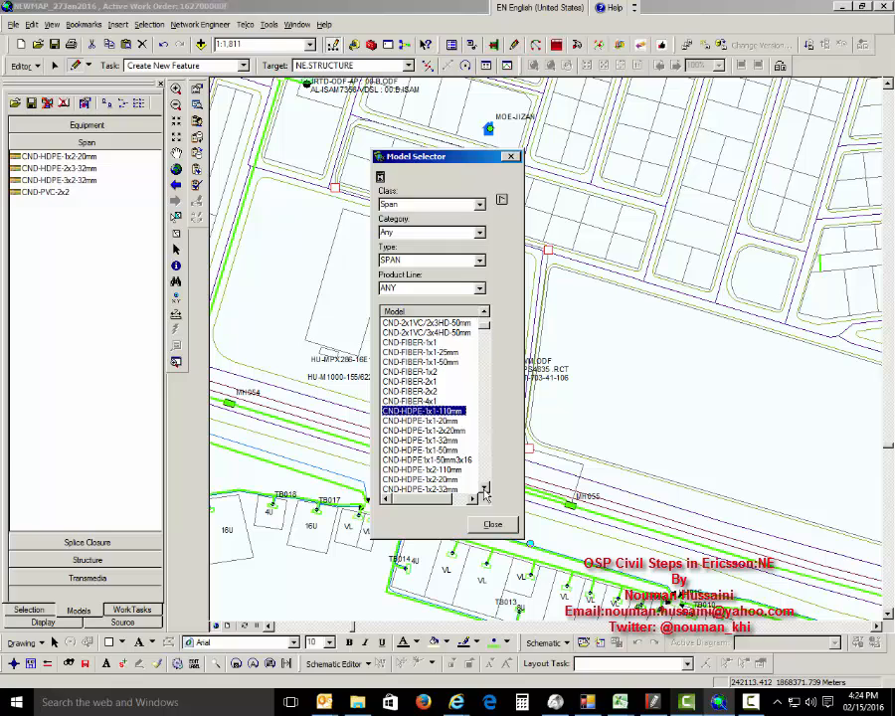
left_click(437, 471)
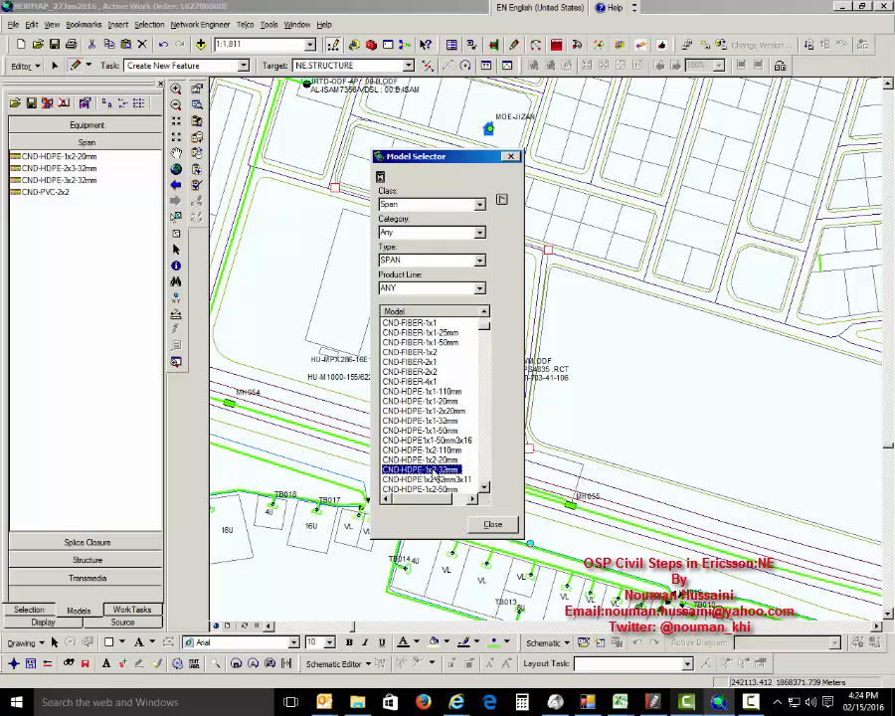
left_click_drag(434, 471, 75, 205)
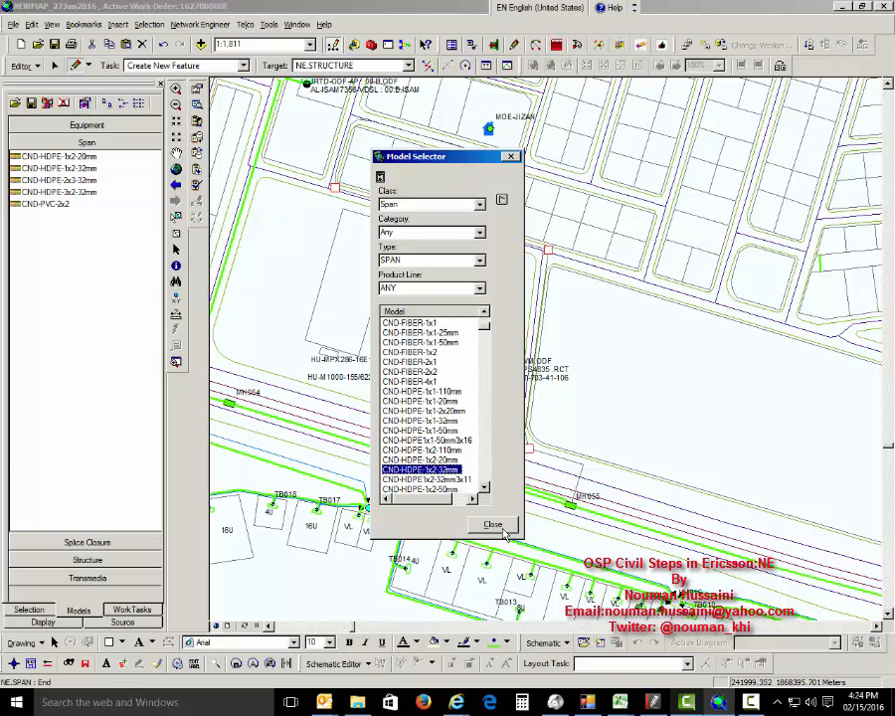
left_click(493, 525)
- Draw a CND-HDPE-1x2-32mm span from the new handhole to the MOE-JIZAN building, then Save Edits
left_click(73, 170)
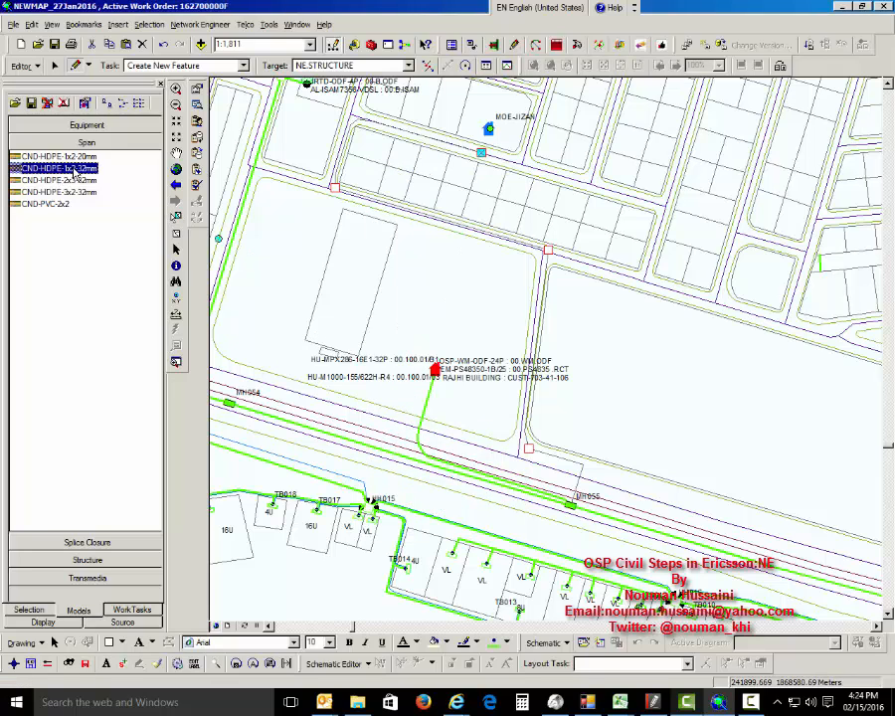
left_click(480, 152)
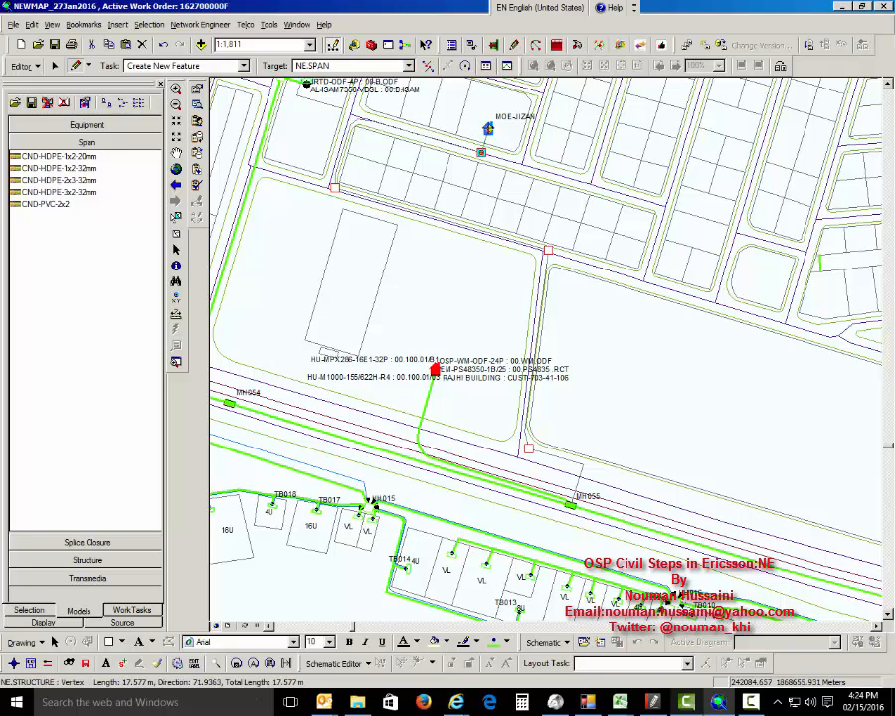
right_click(543, 189)
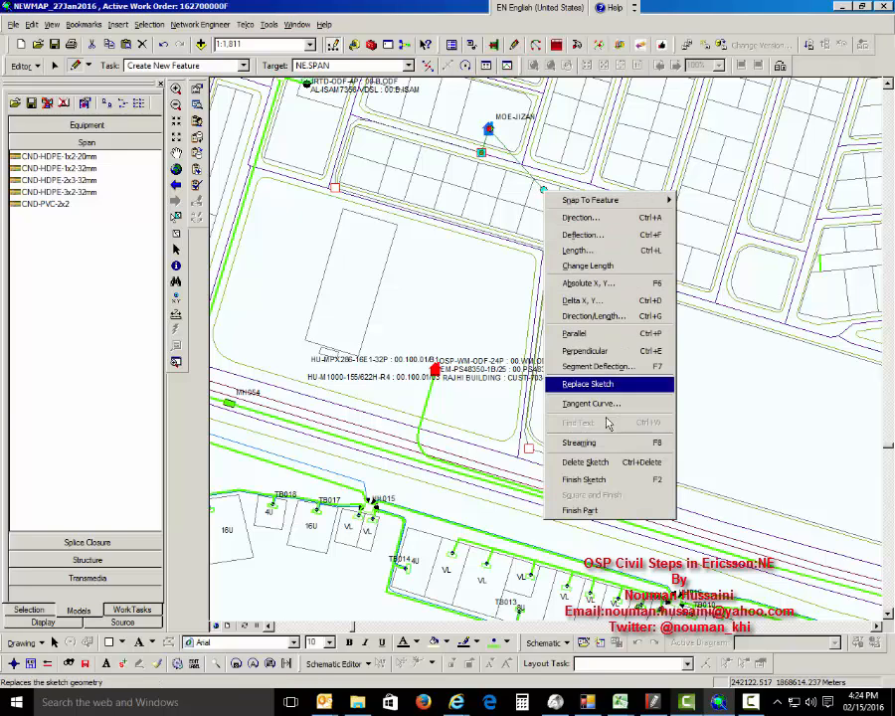
left_click(591, 479)
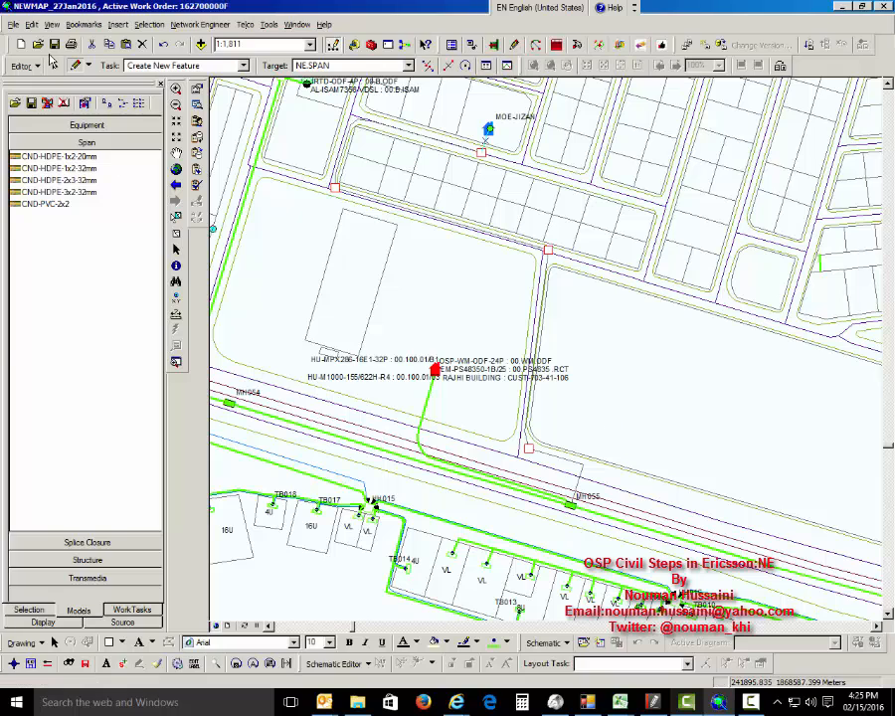
left_click(25, 66)
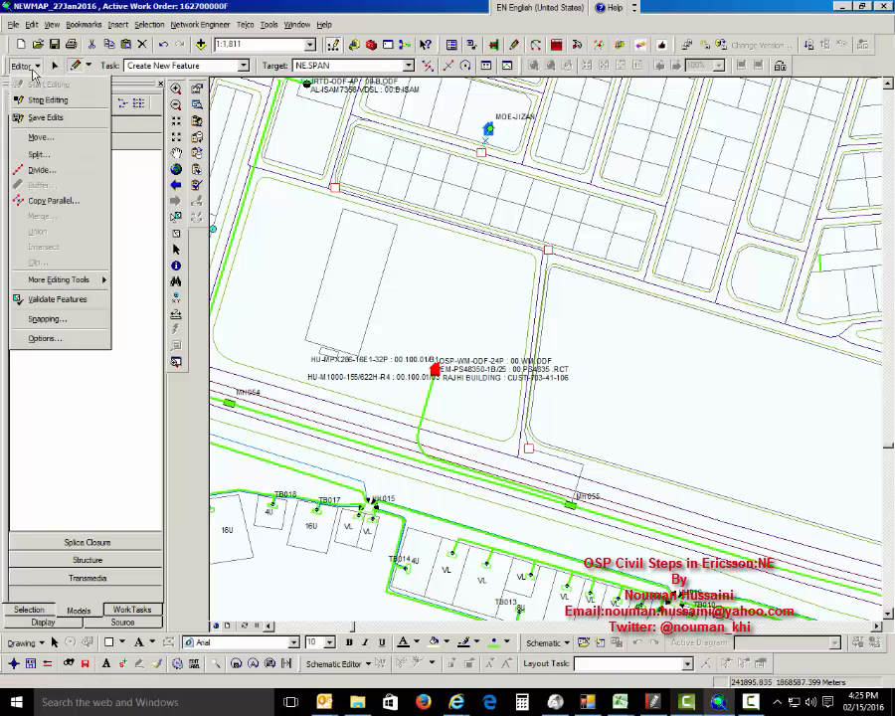
left_click(57, 121)
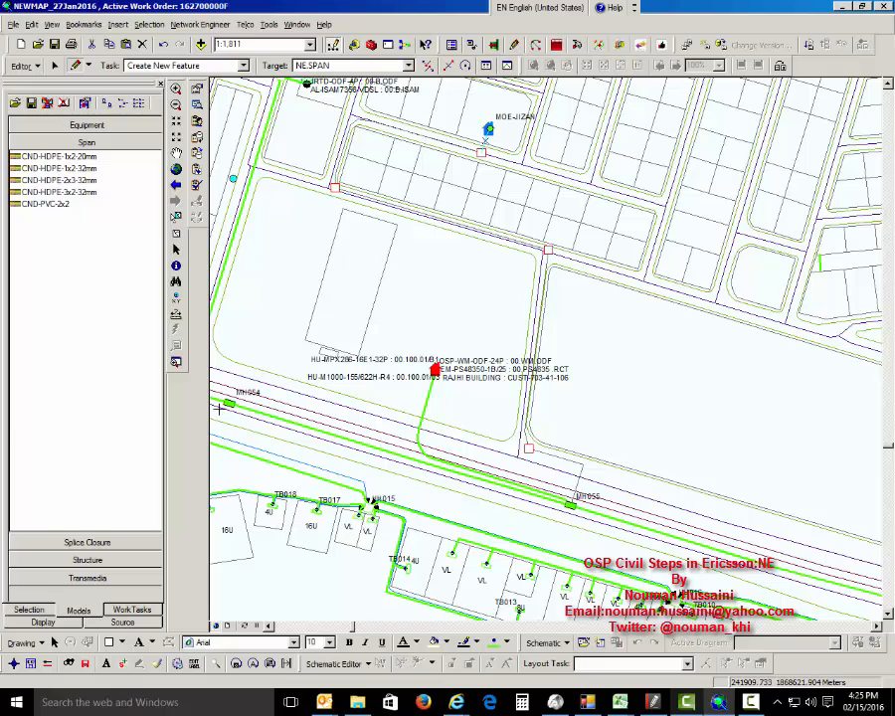
- Launch Notepad from the Explorer address bar and shrink it beside the map
left_click(357, 700)
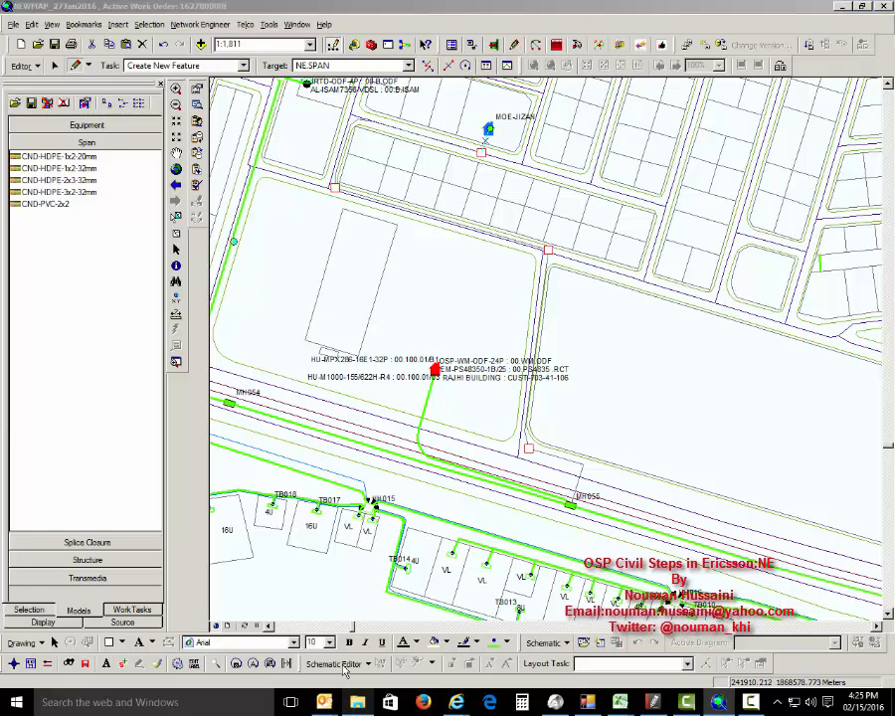
left_click(338, 206)
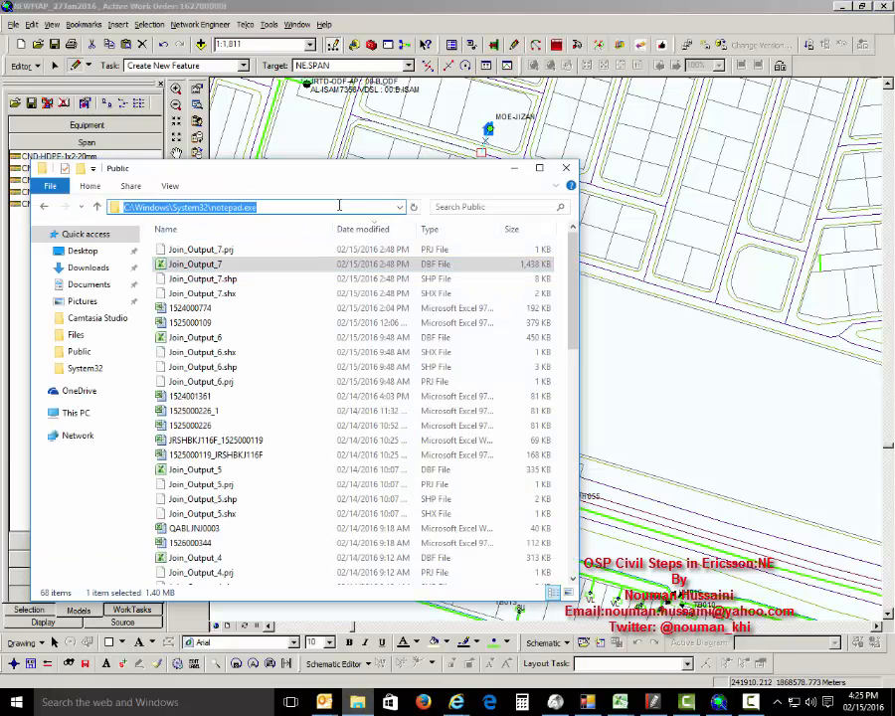
type("NOTEPAD")
key("Return")
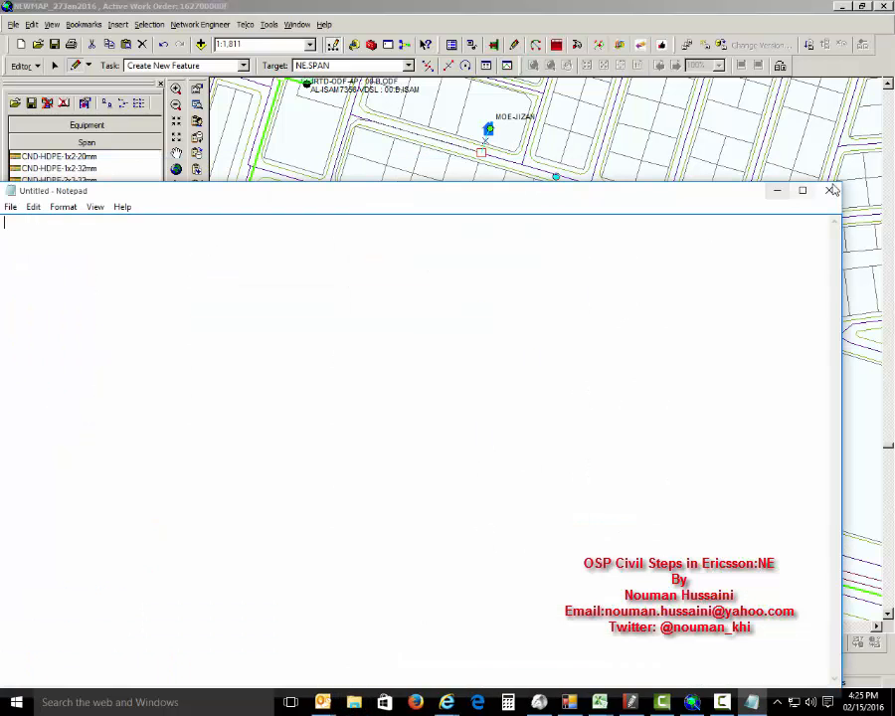
left_click_drag(651, 301, 333, 301)
left_click_drag(175, 318, 810, 127)
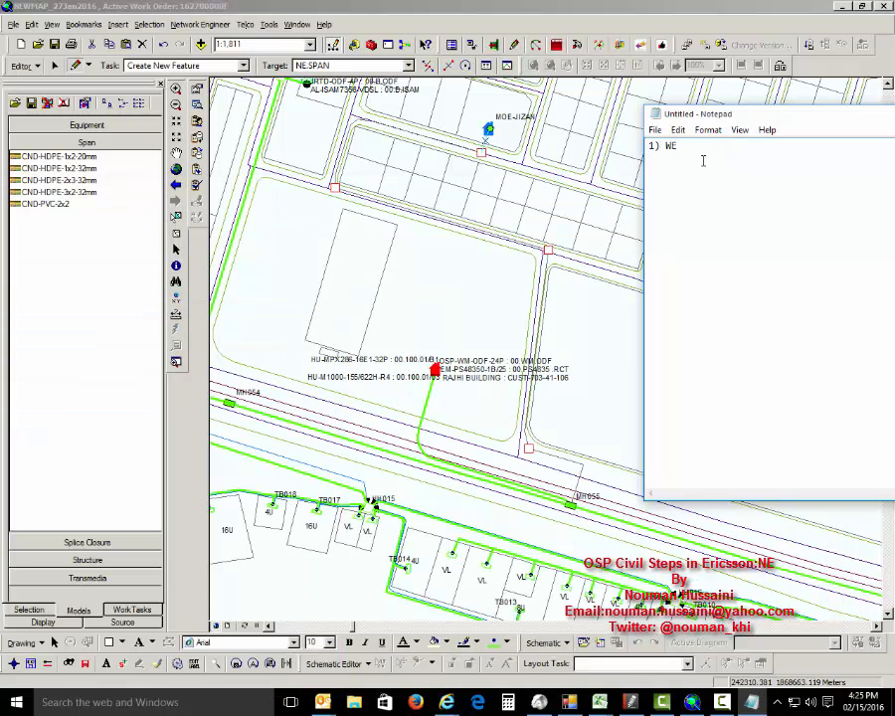
- Type the note that all new HHs will get USER_LABEL and STRUCTURE_IDs, then return to the map's selection tool
type("WILL PROVIDE USER_LABEL AND")
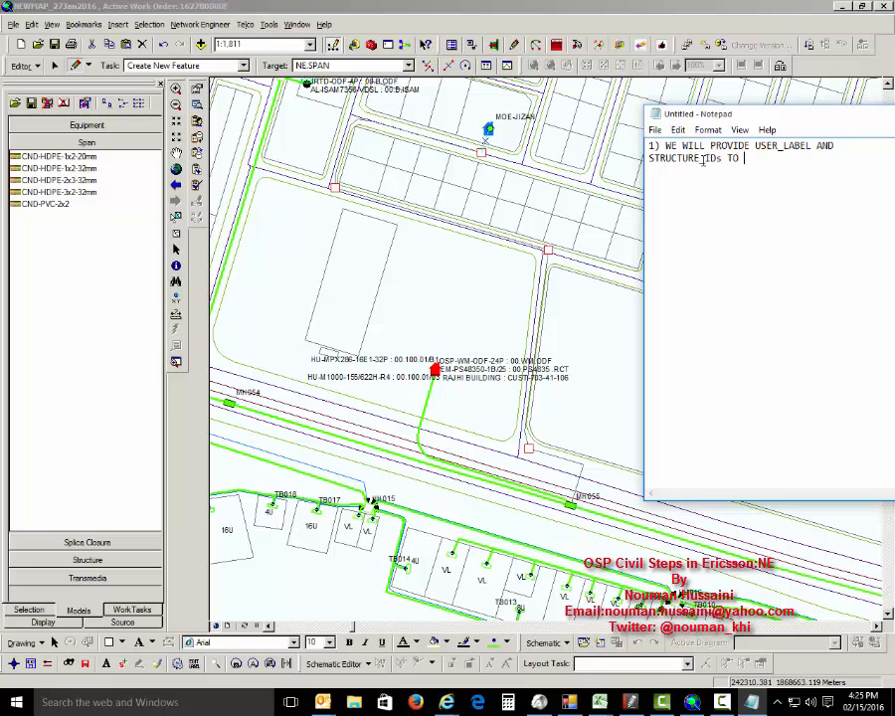
type("LL NEW HHs")
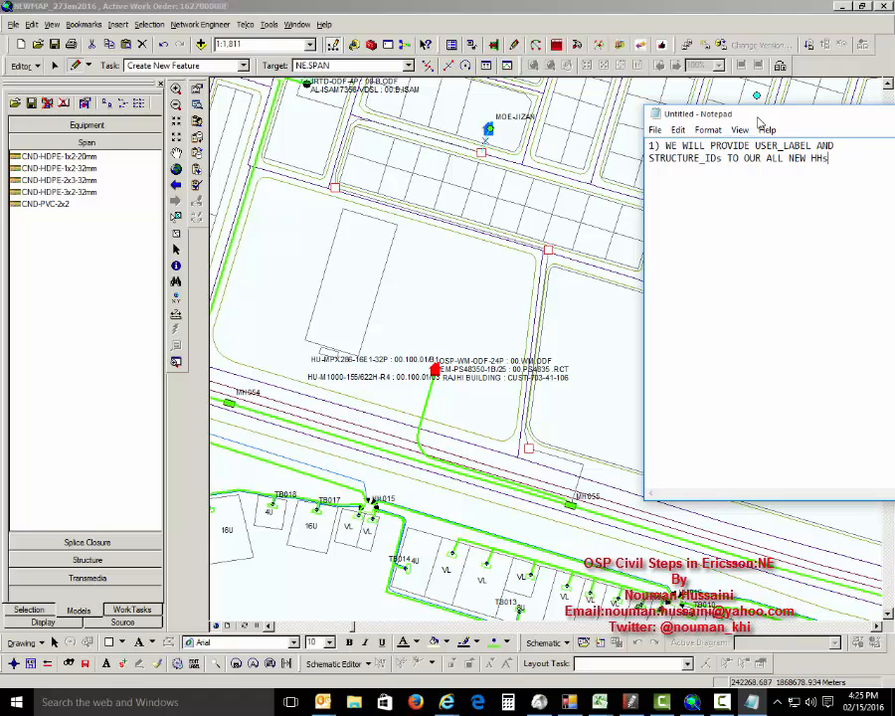
left_click_drag(757, 117, 803, 106)
left_click(125, 155)
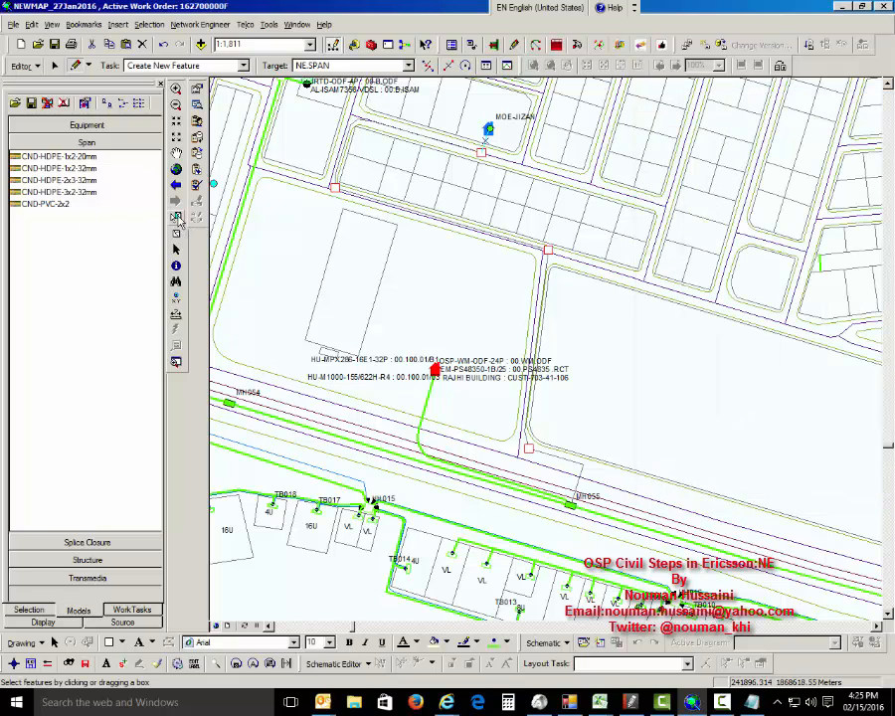
left_click(178, 217)
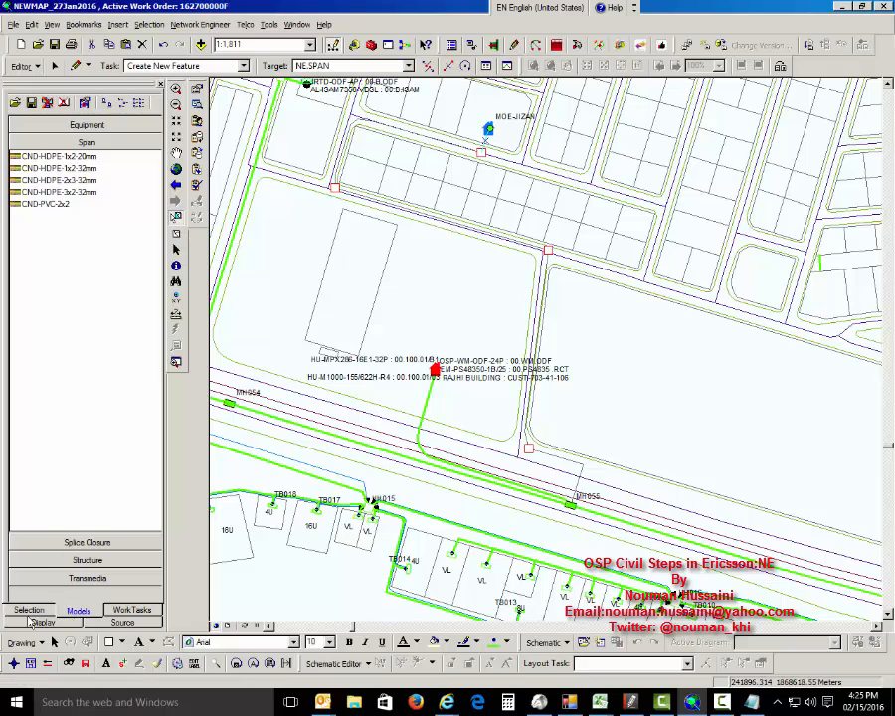
- Make only the NE.STRUCTURE layer selectable
left_click(30, 611)
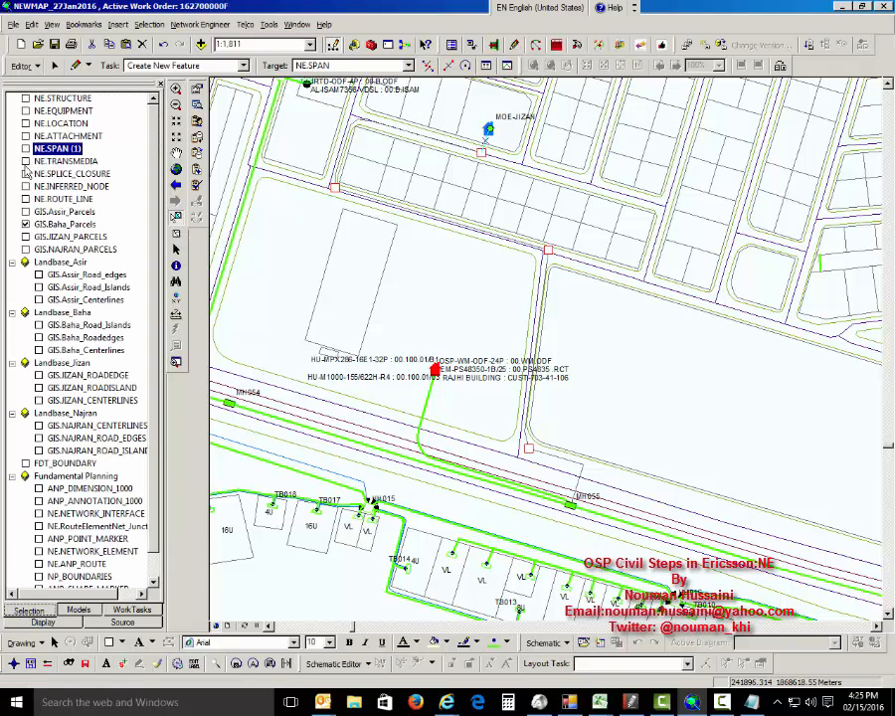
left_click(26, 148)
left_click(26, 149)
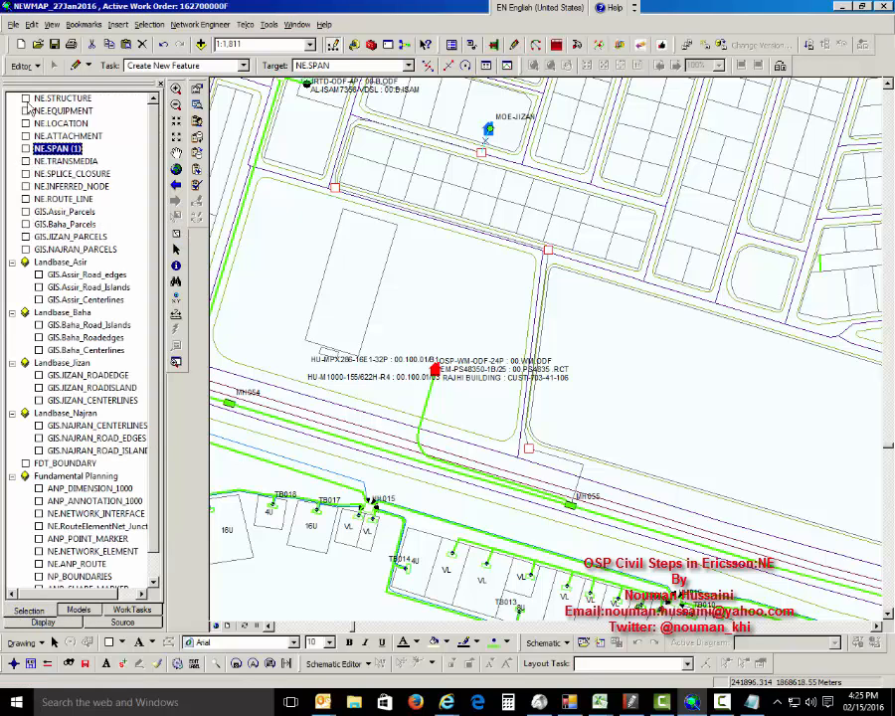
left_click(26, 98)
- Label the first new handhole HH200 with Structure ID 200 and ignore the CLLI warning
left_click(532, 454)
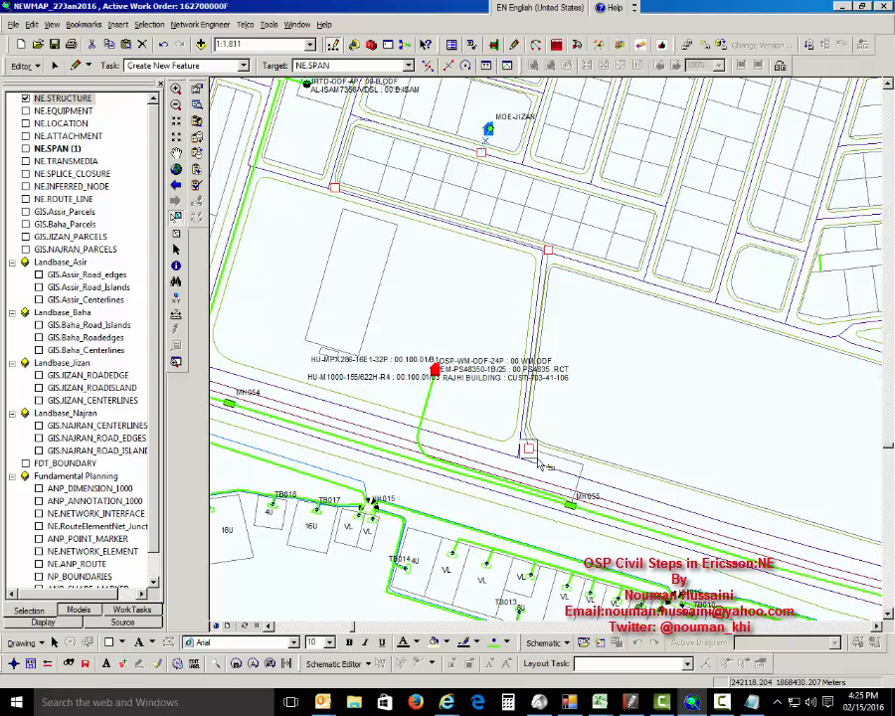
left_click(535, 455)
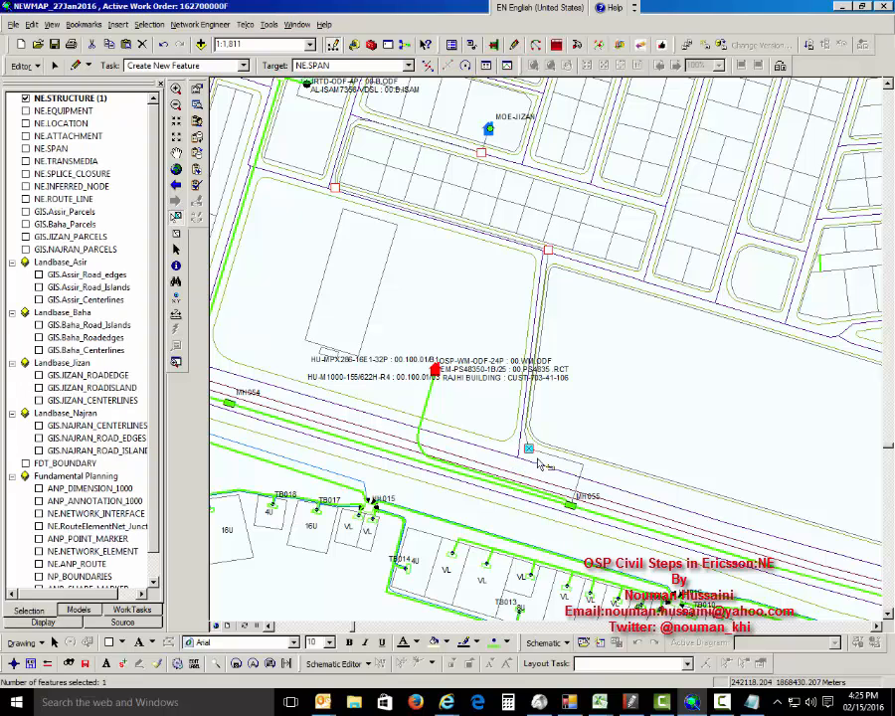
left_click(195, 89)
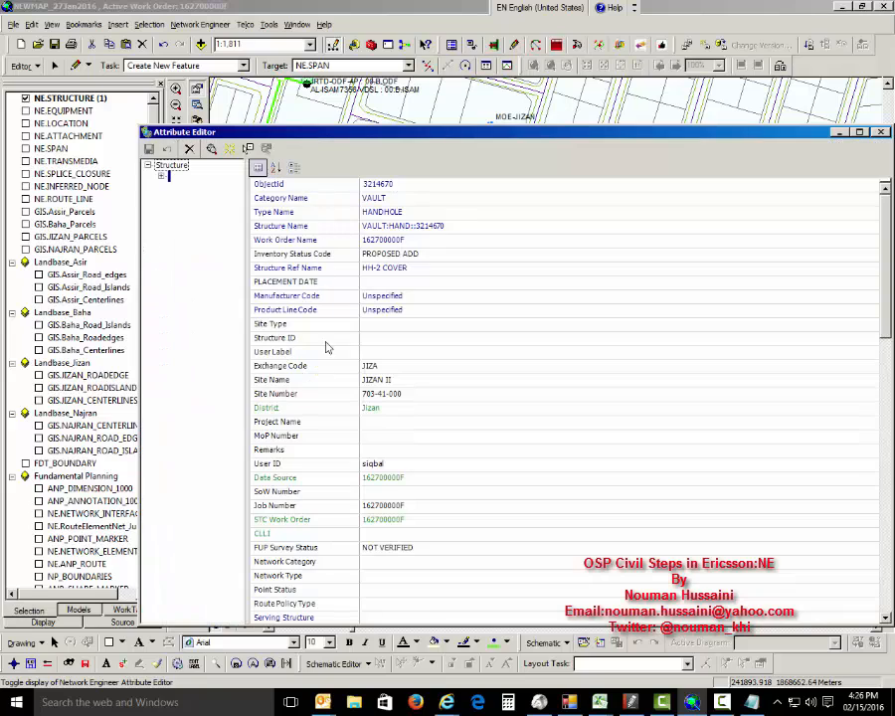
left_click_drag(305, 131, 331, 437)
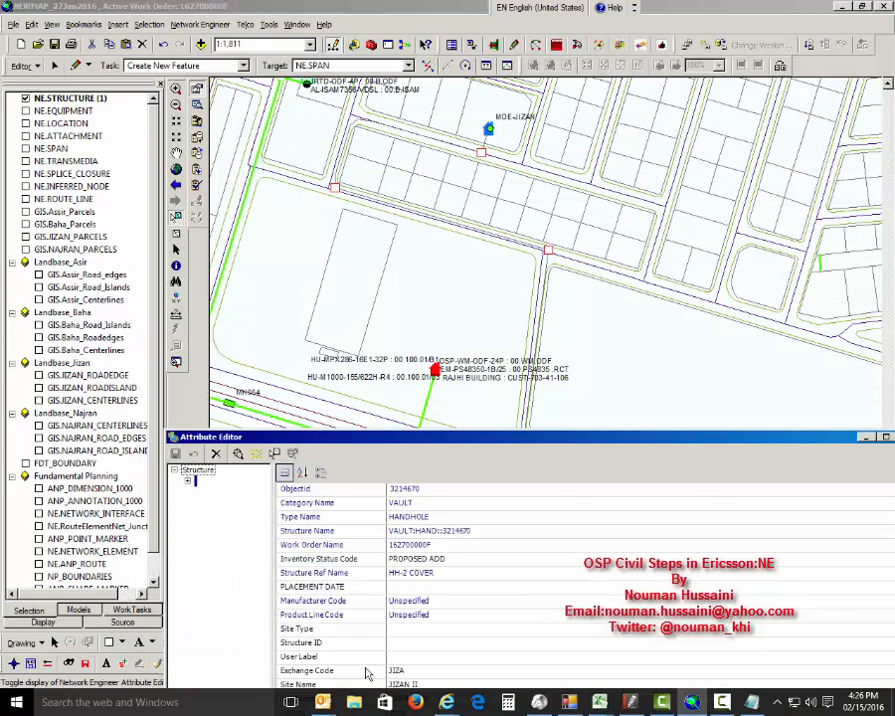
left_click(403, 657)
type("HH200")
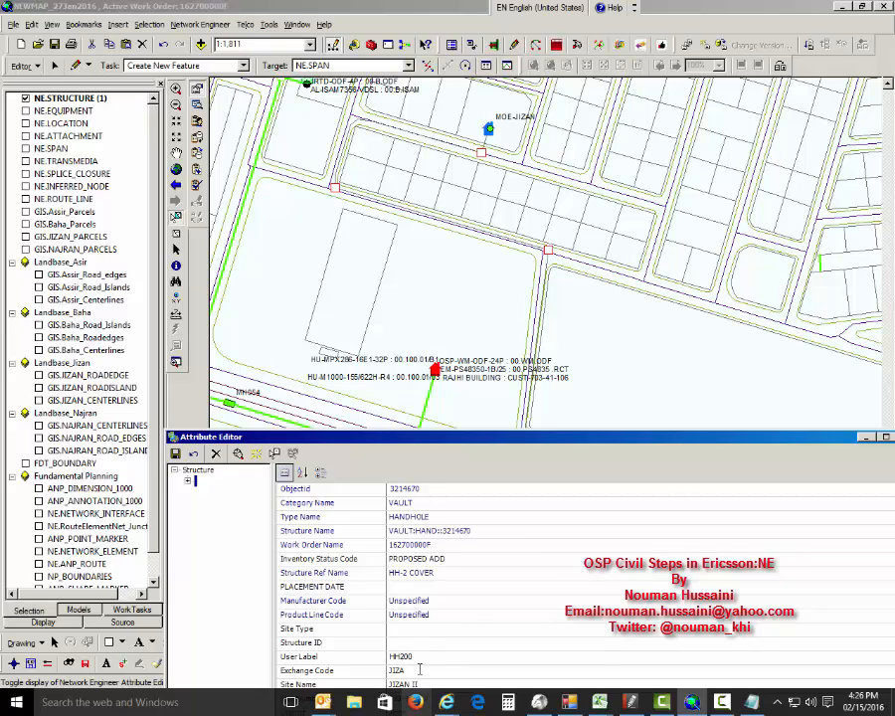
left_click(418, 643)
type("200")
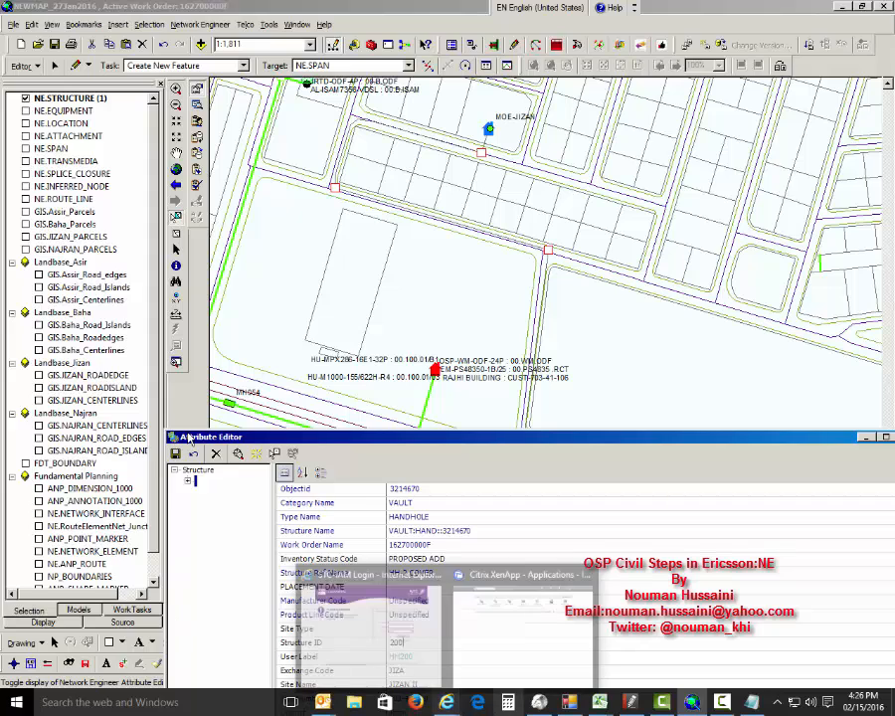
left_click(175, 455)
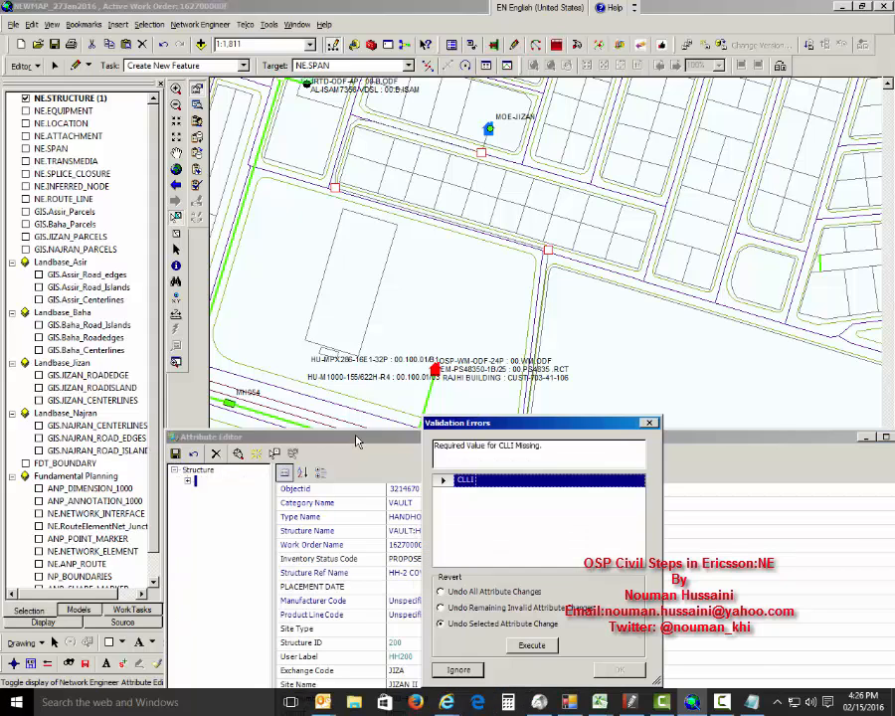
left_click(458, 668)
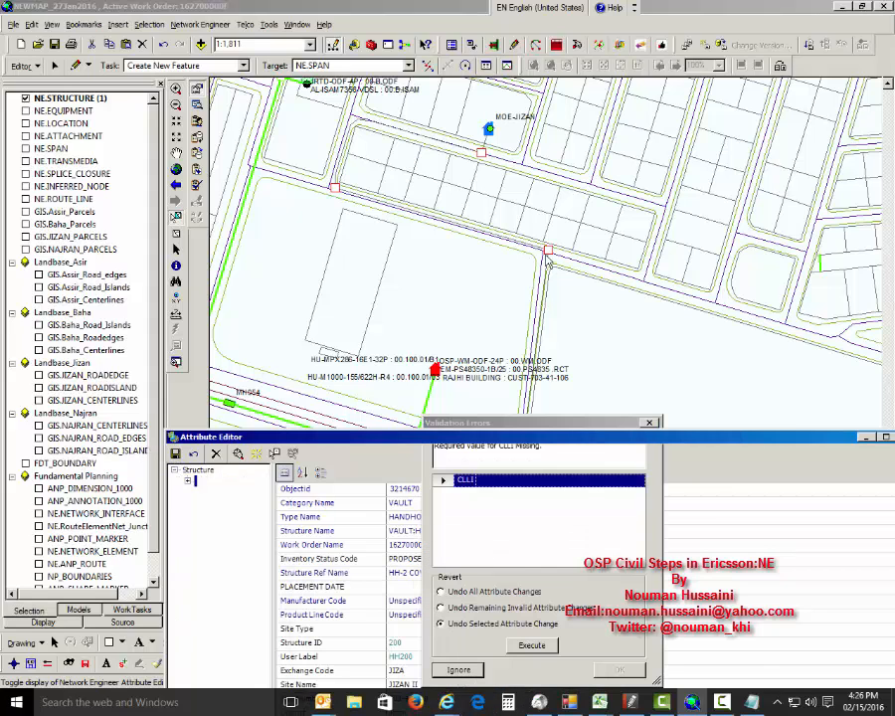
- Label the next handhole HH201 with Structure ID 201, ignoring the CLLI warning
left_click_drag(579, 298, 597, 274)
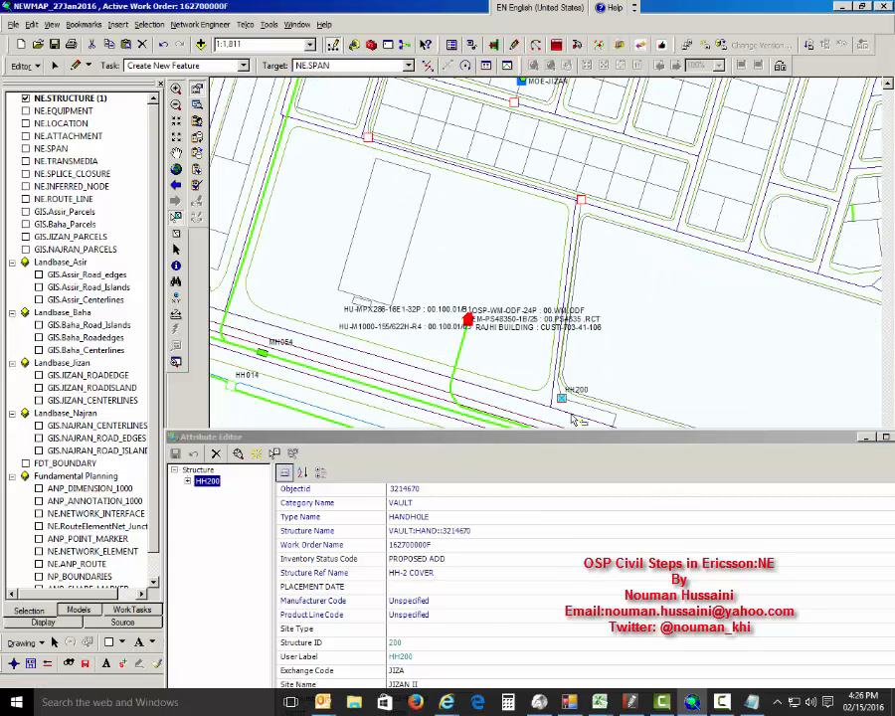
left_click_drag(574, 181, 586, 221)
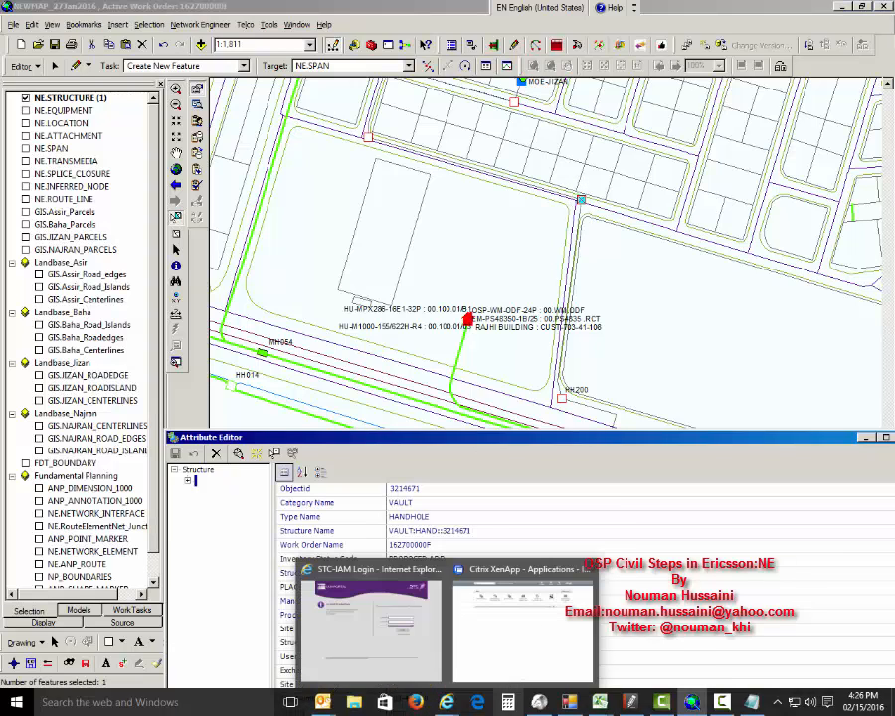
type("HH20")
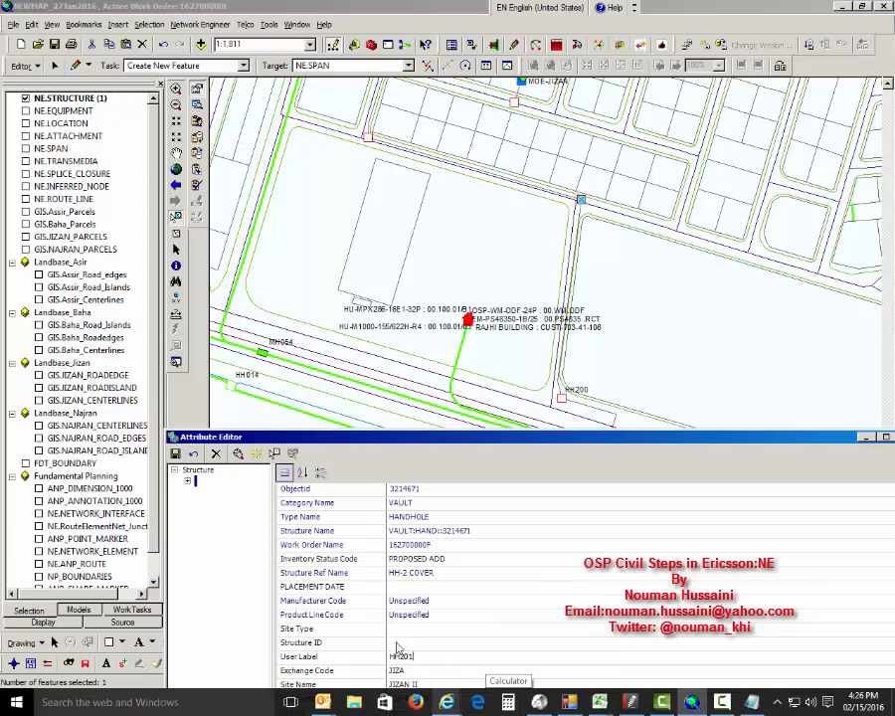
type("1")
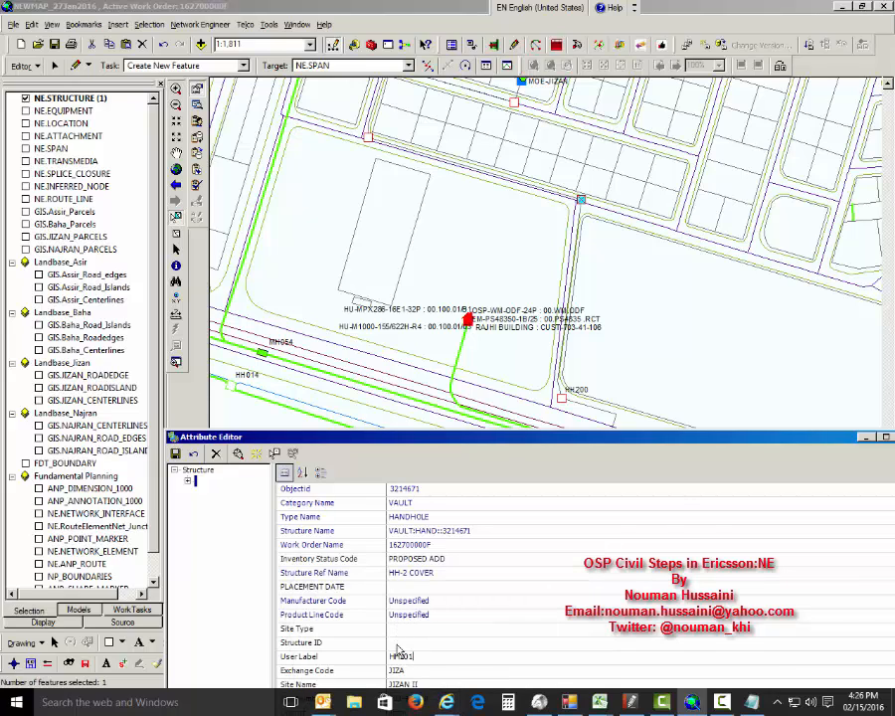
left_click(418, 643)
type("201")
left_click(175, 454)
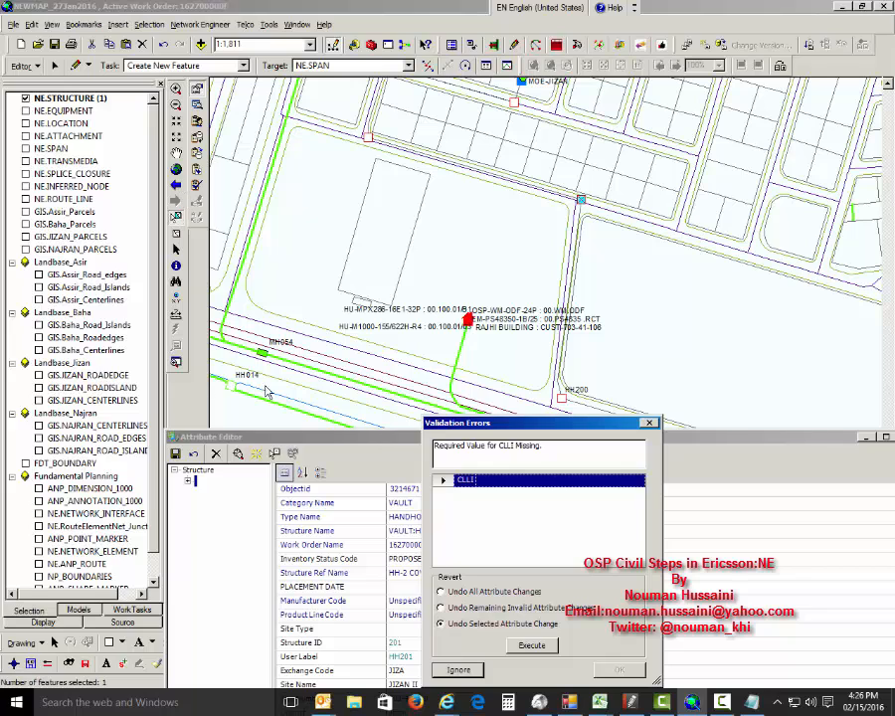
left_click(471, 672)
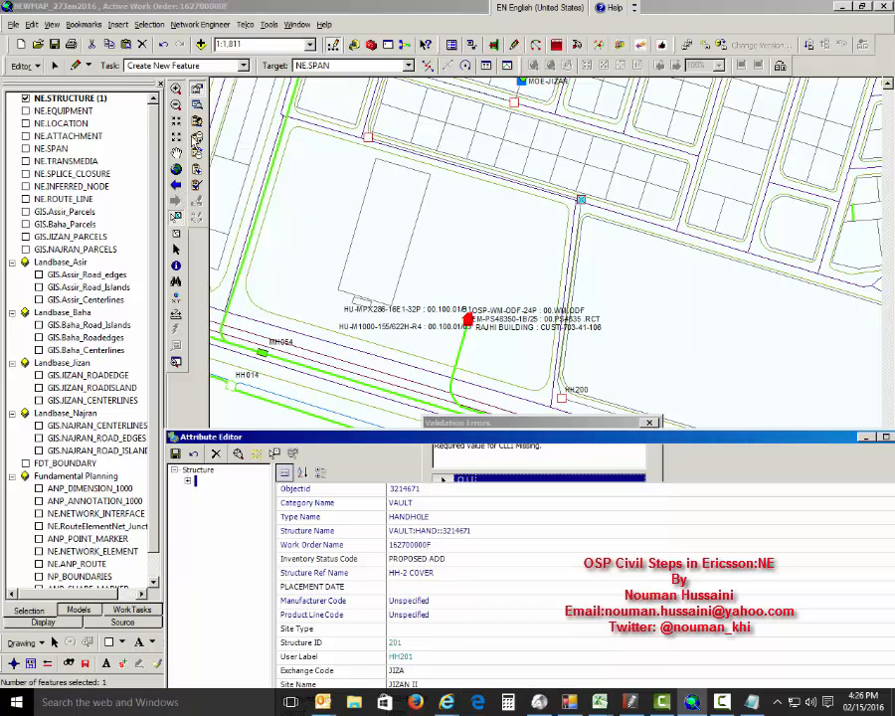
left_click_drag(514, 293, 521, 281)
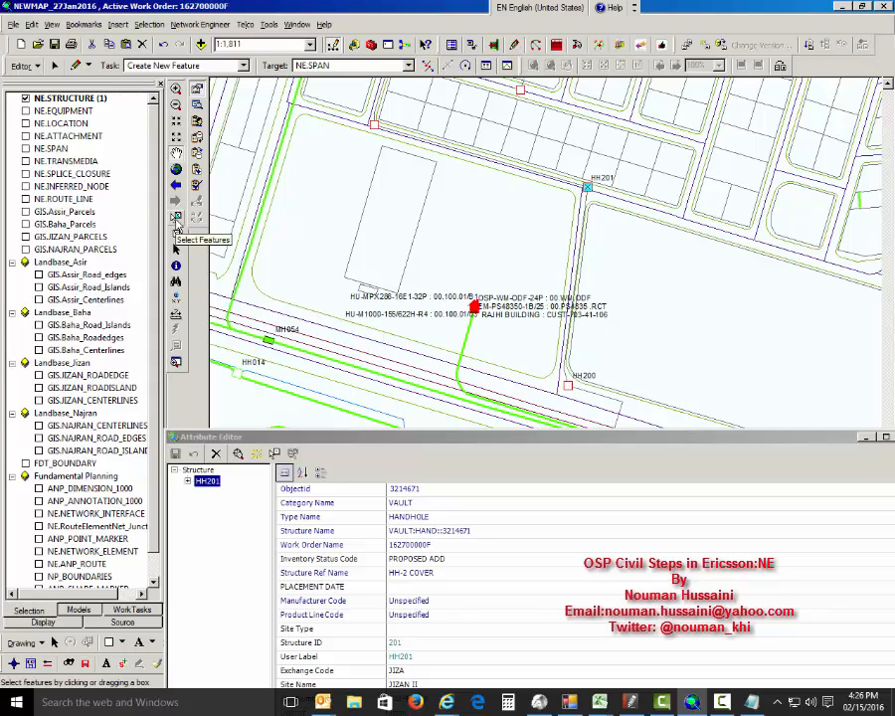
- Label the third handhole HH202 with Structure ID 202 and ignore the CLLI warning
left_click(176, 217)
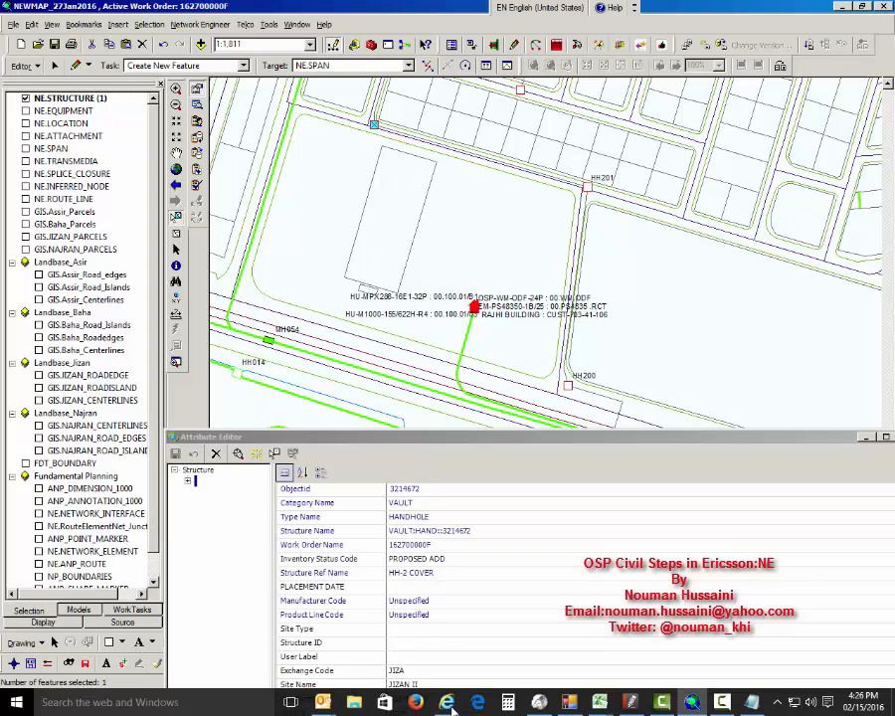
type("H")
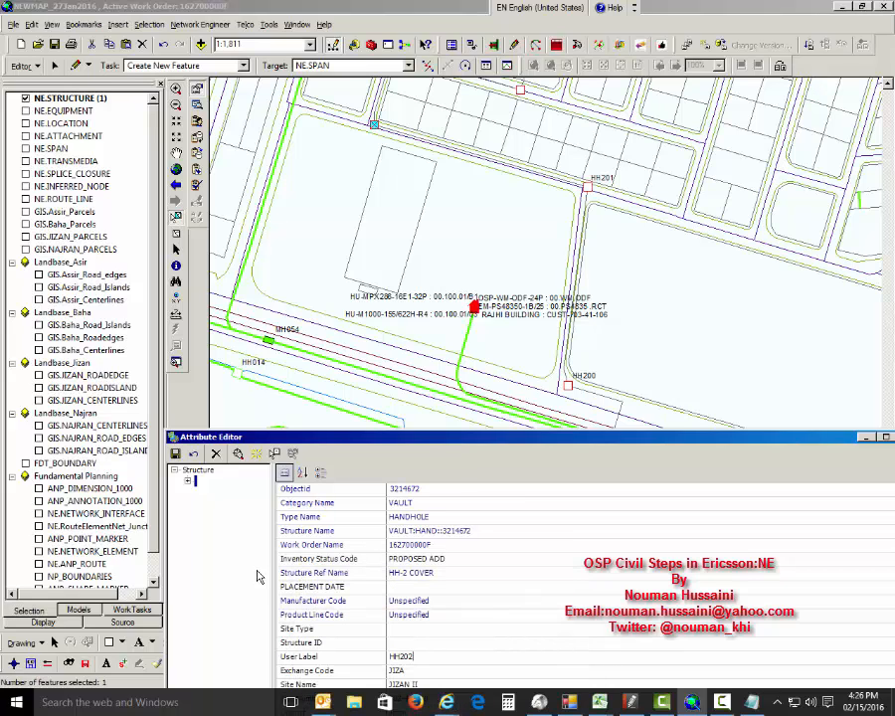
type("H202")
left_click(393, 642)
type("202")
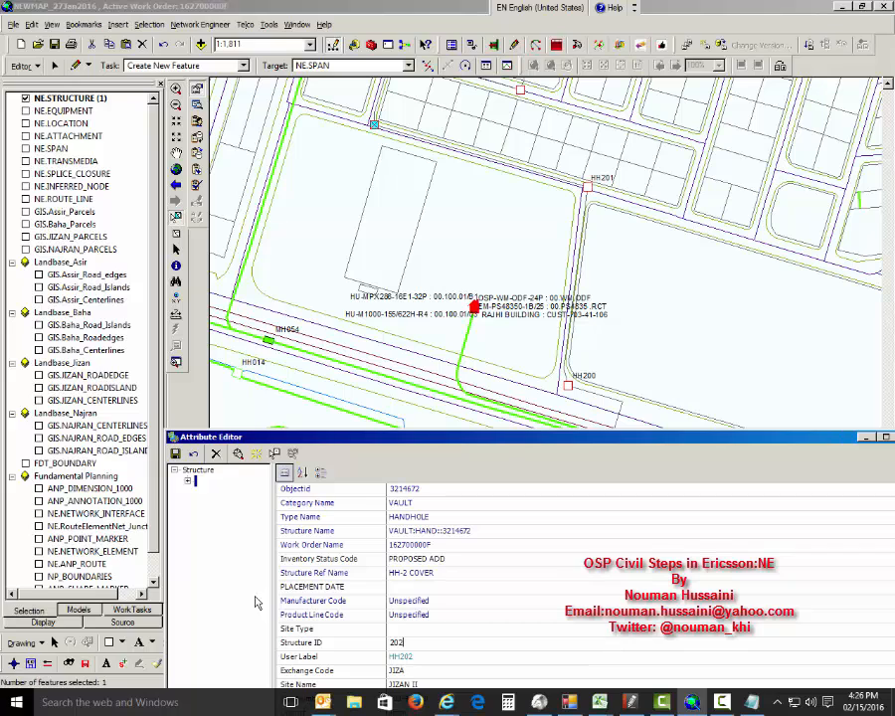
left_click(175, 455)
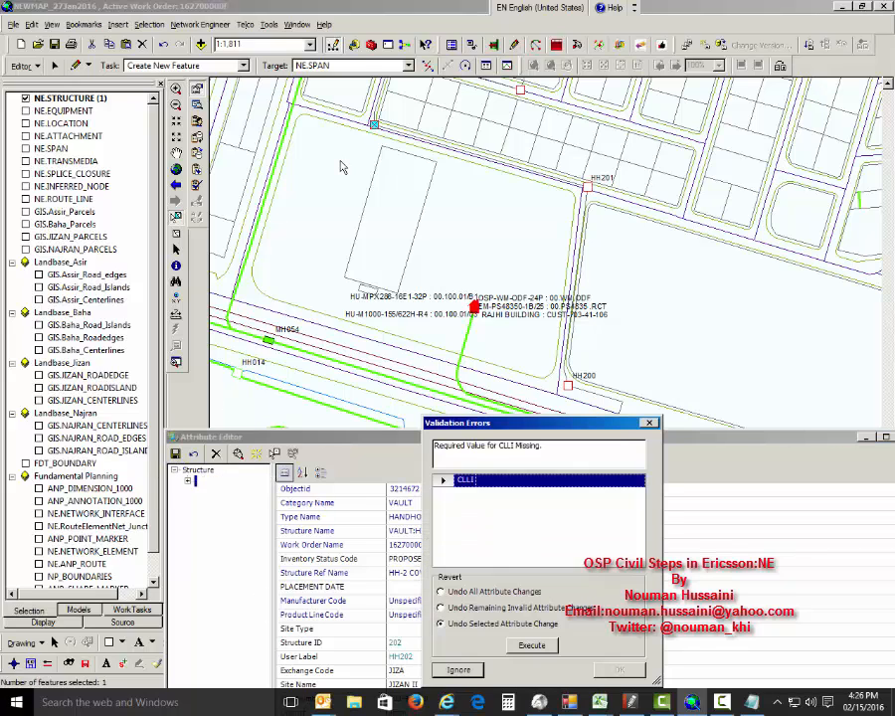
left_click(458, 670)
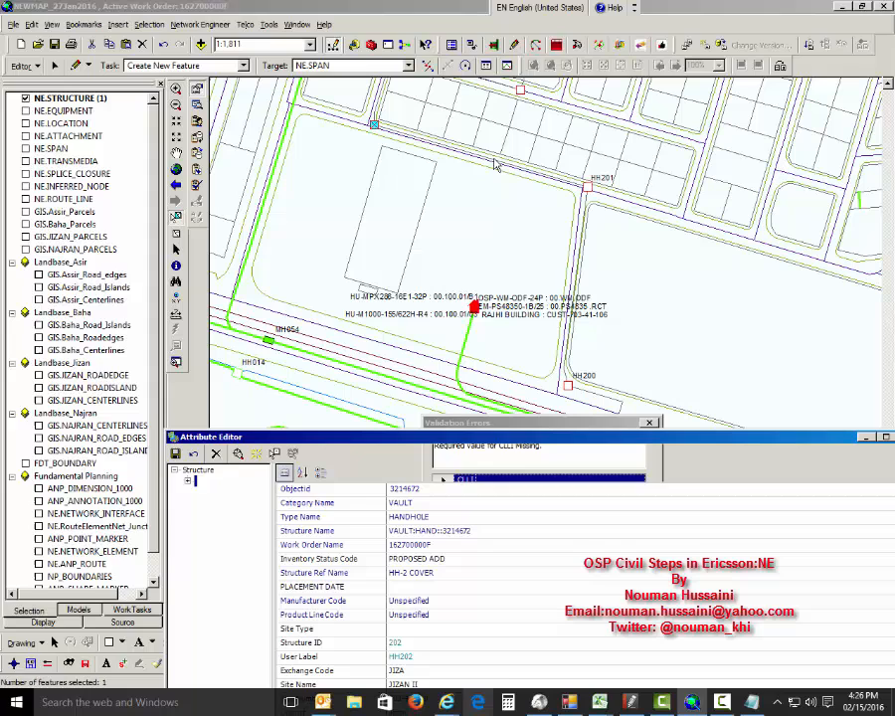
- Place a new handhole at the top of the map labelled HH203, Structure ID 203, and save
left_click(518, 91)
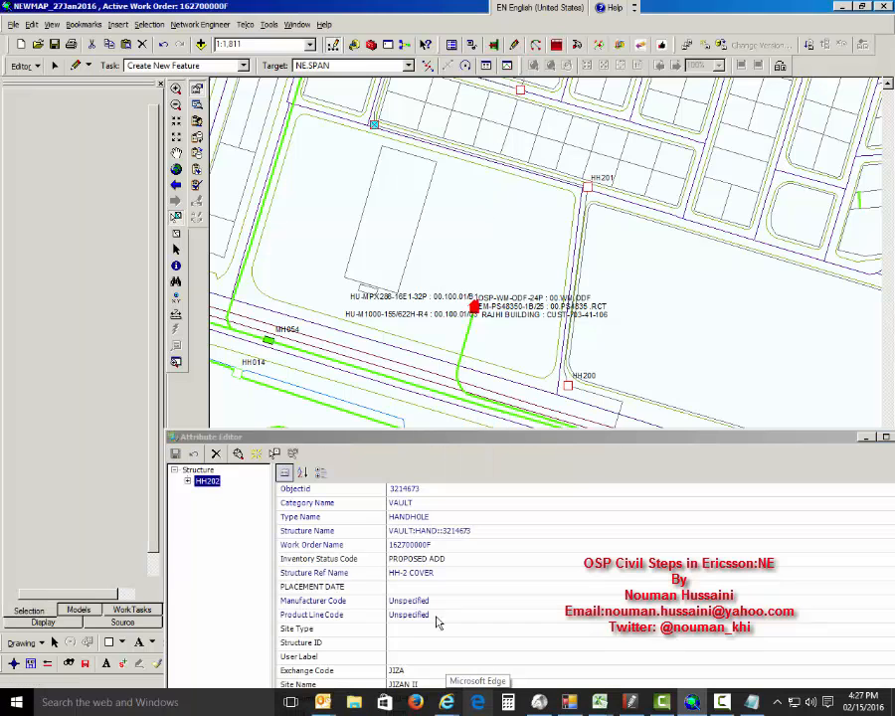
left_click(397, 657)
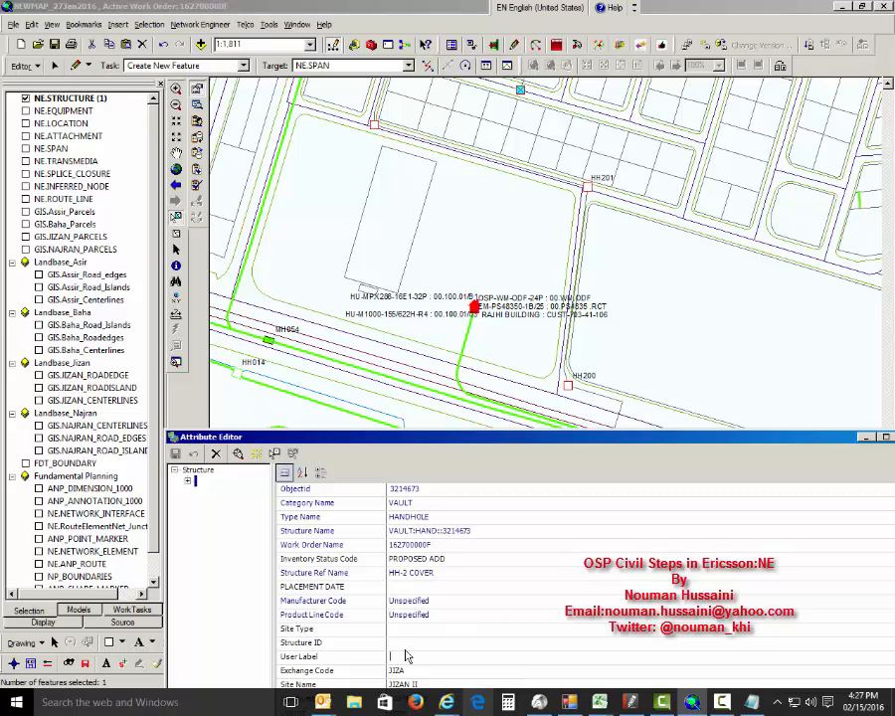
type("HH203")
key("Up")
type("203")
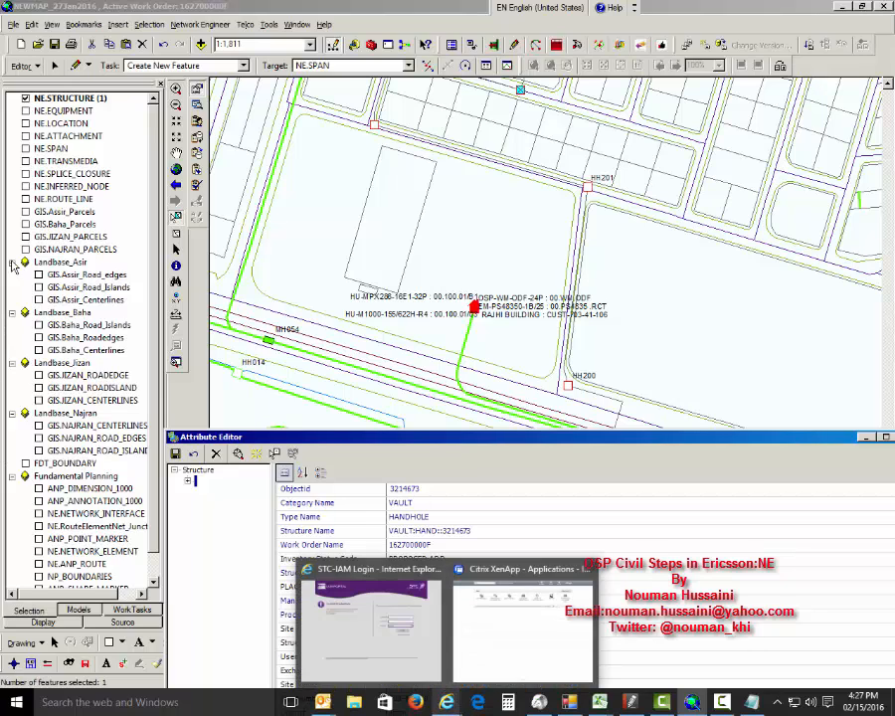
left_click(175, 454)
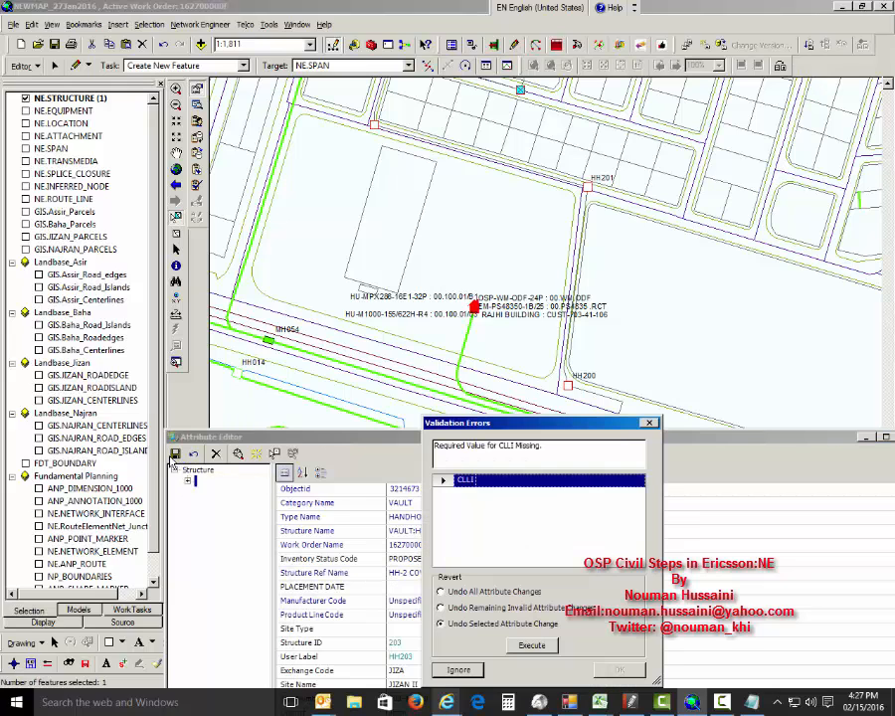
left_click(176, 153)
left_click_drag(409, 235, 417, 248)
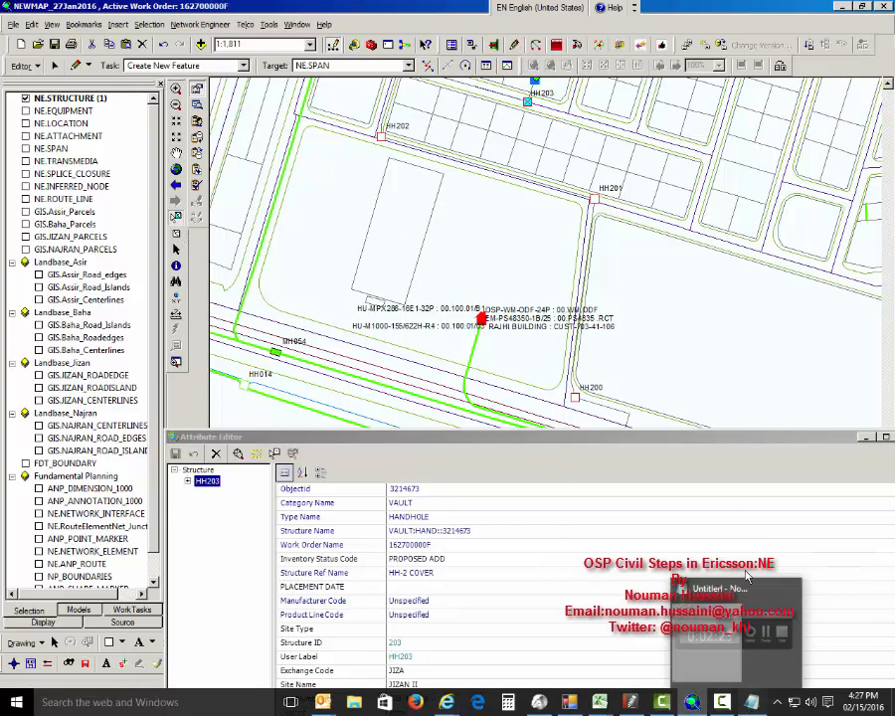
- Write note step 2: select all new spans and press the PENCIL button on the OSP toolbar
left_click(753, 702)
left_click(730, 193)
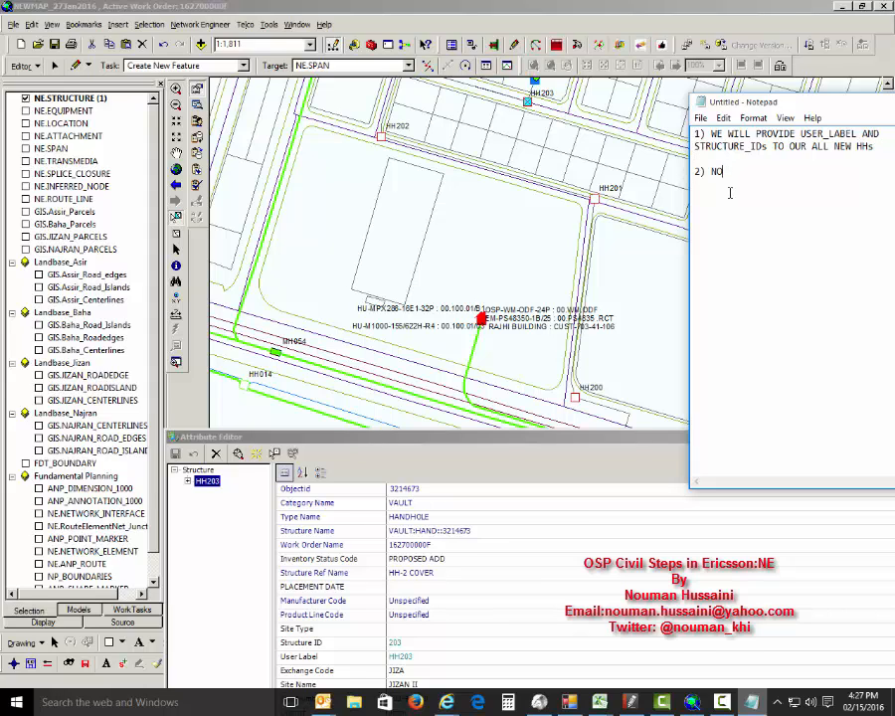
type("W SELECT ALL OUR NEW SPAB")
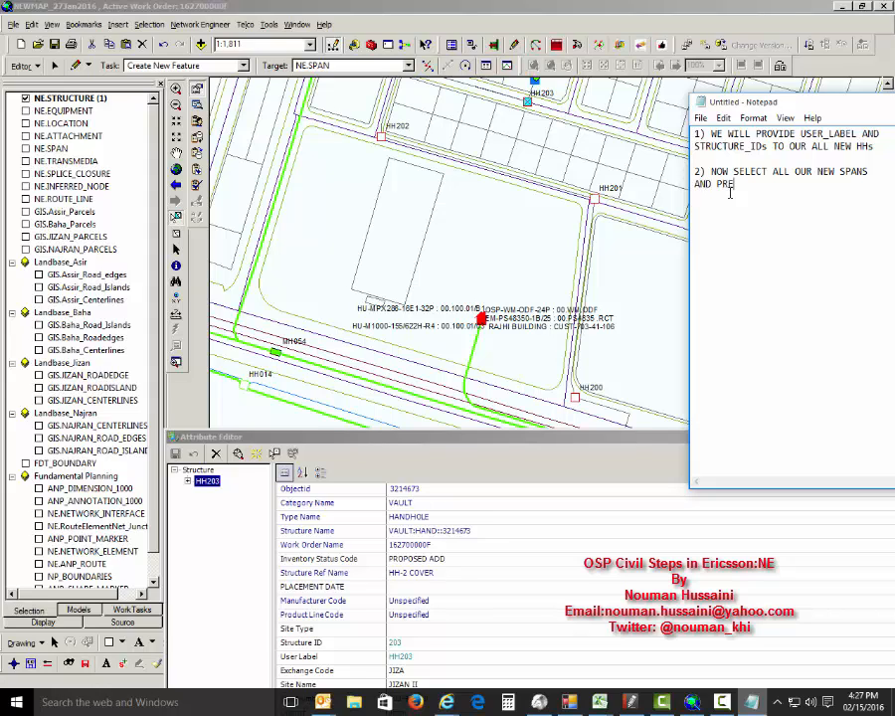
type("SS \"PENCIL\" BUTTON")
key("Return")
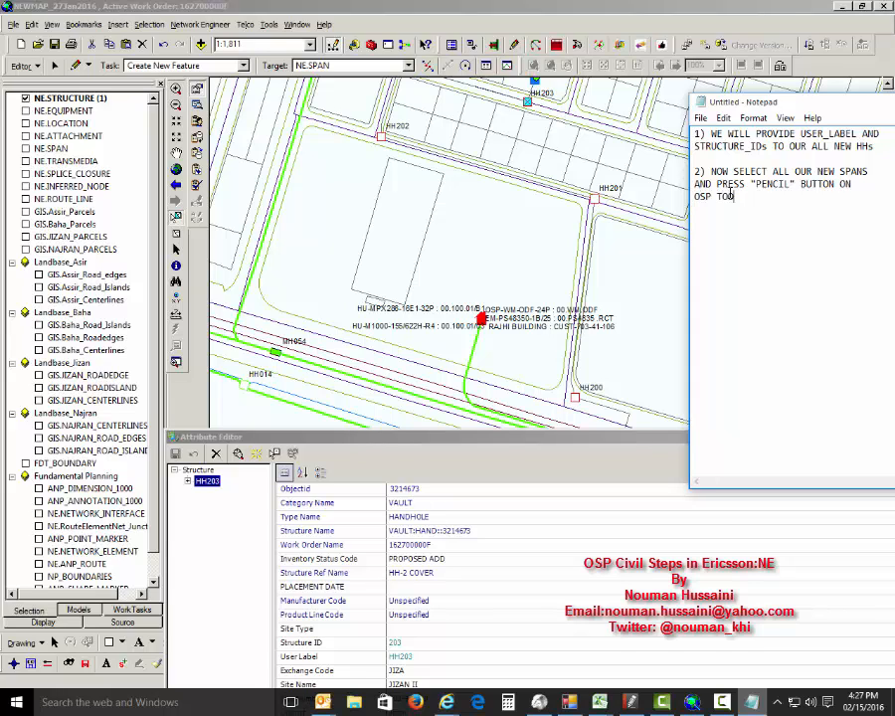
type("OSP TOOLBAR")
left_click(579, 13)
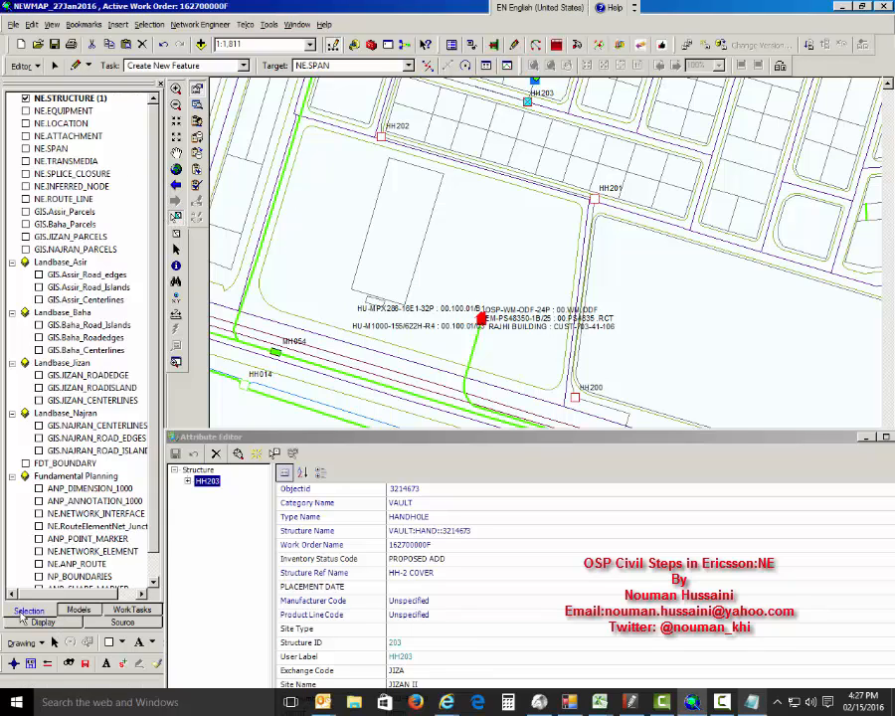
- Make only NE.SPAN selectable and select the five new spans from HH203 down to HH200
left_click(26, 148)
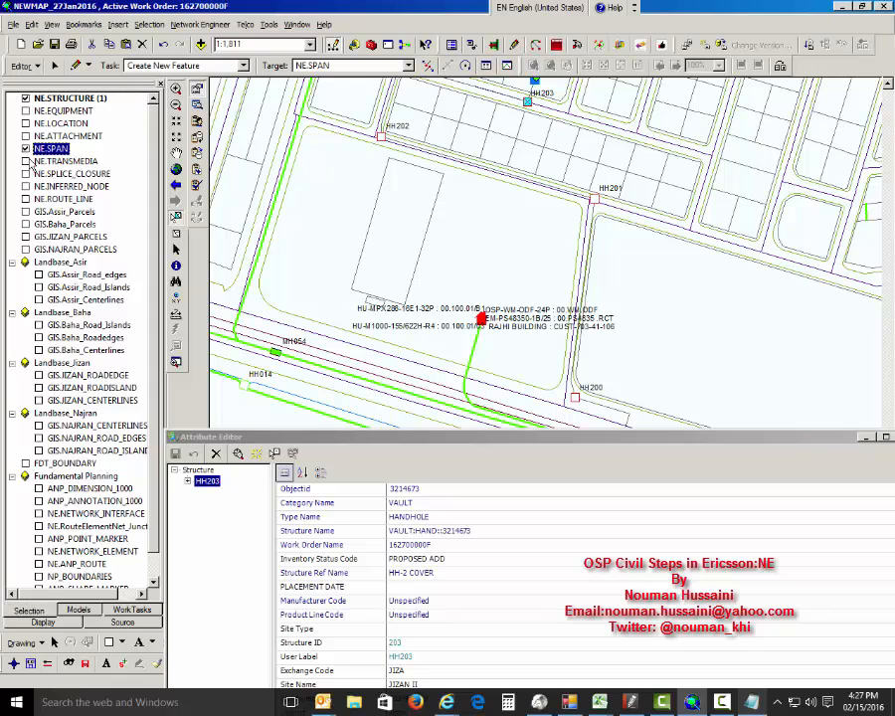
left_click(22, 97)
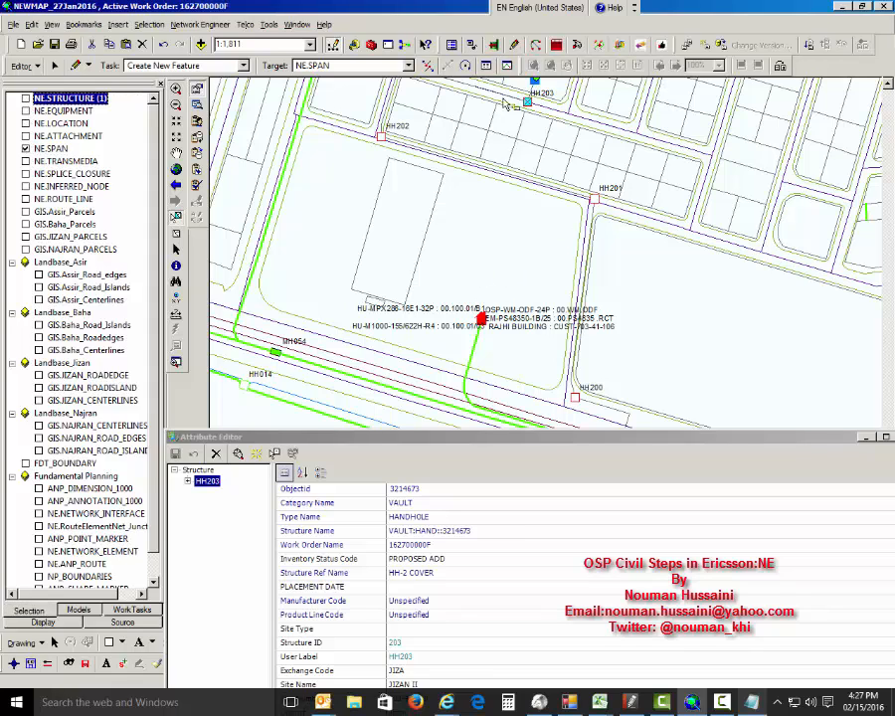
left_click_drag(493, 85, 505, 106)
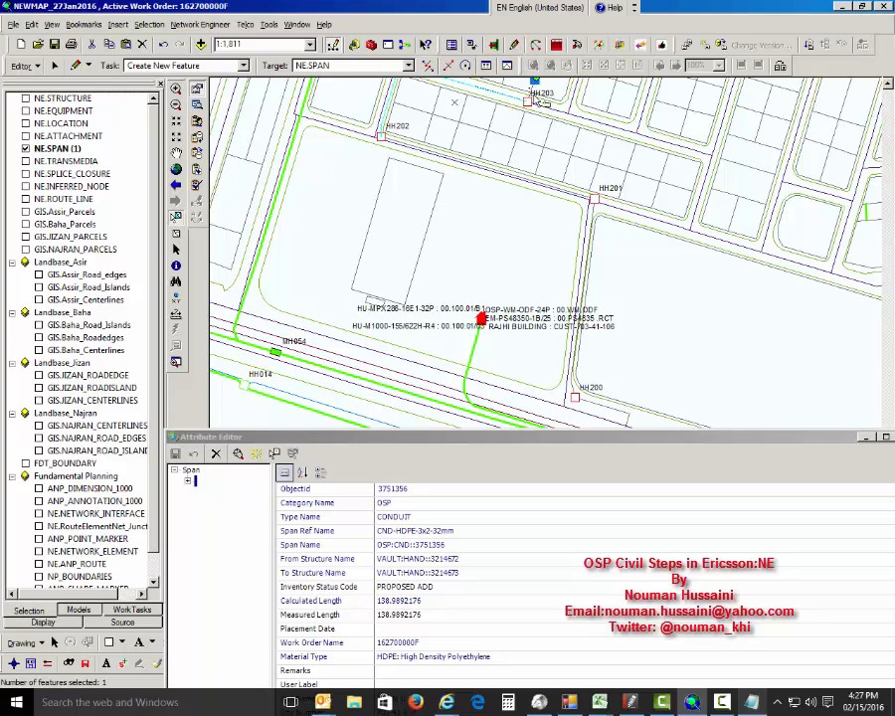
left_click(391, 142, "shift")
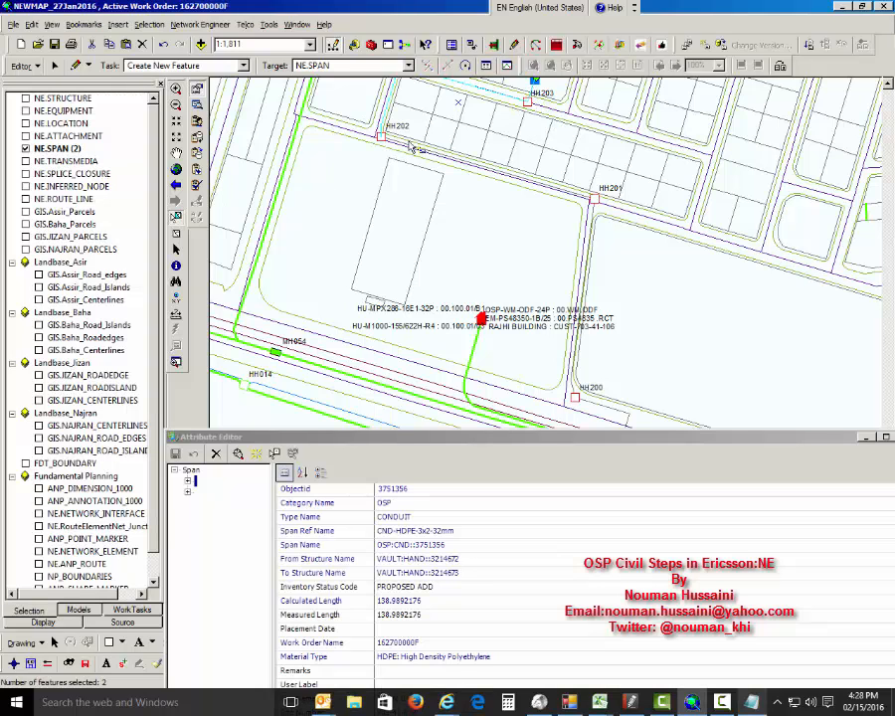
left_click_drag(406, 140, 416, 155)
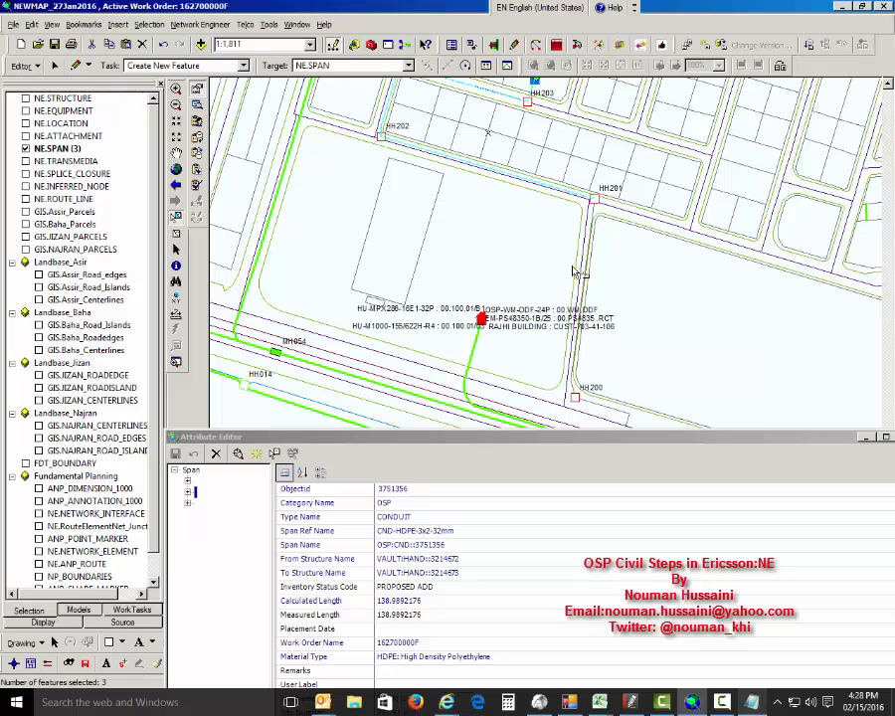
left_click_drag(573, 266, 588, 279)
left_click(609, 415, "shift")
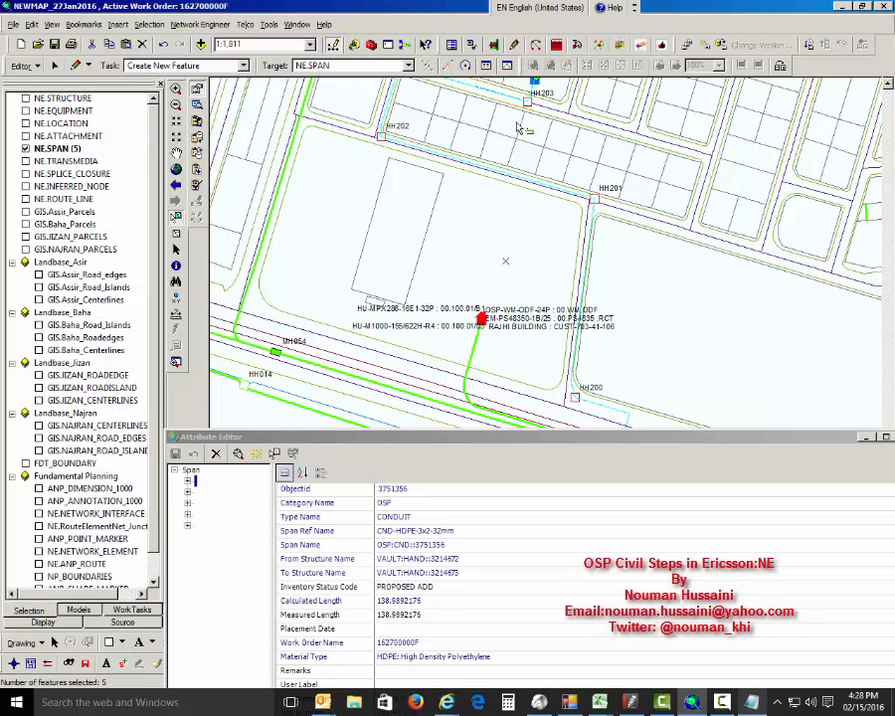
- Run Update Span User Label on the selected spans, confirming the From labels
left_click_drag(443, 47, 484, 75)
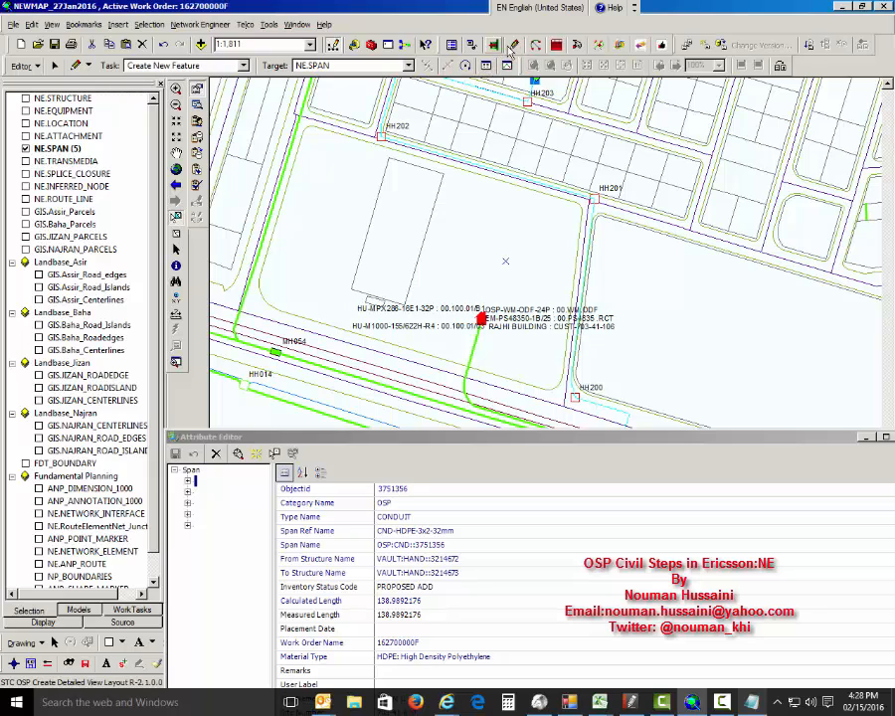
left_click(515, 47)
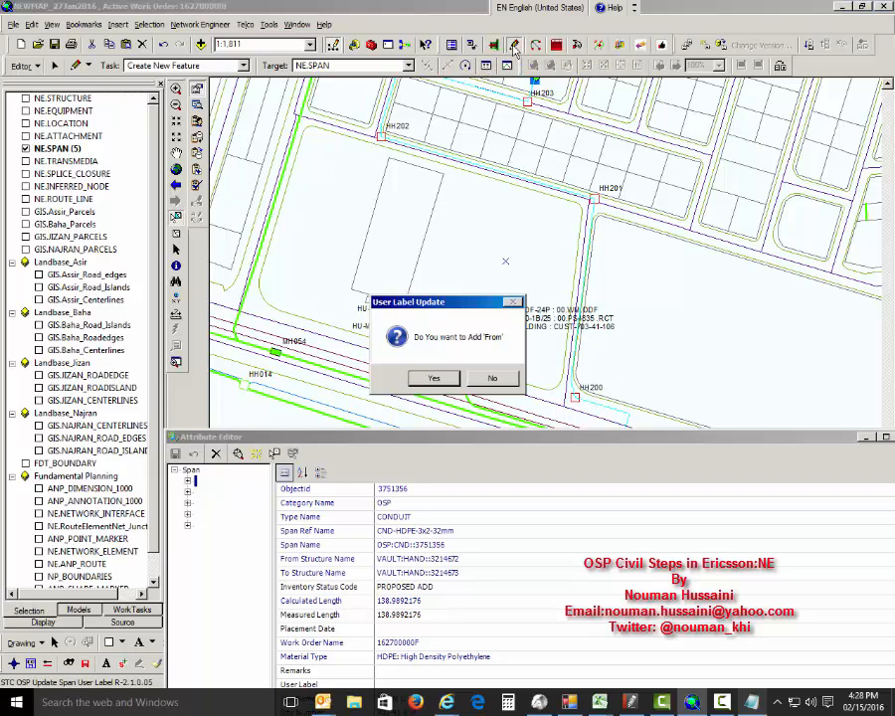
left_click(434, 382)
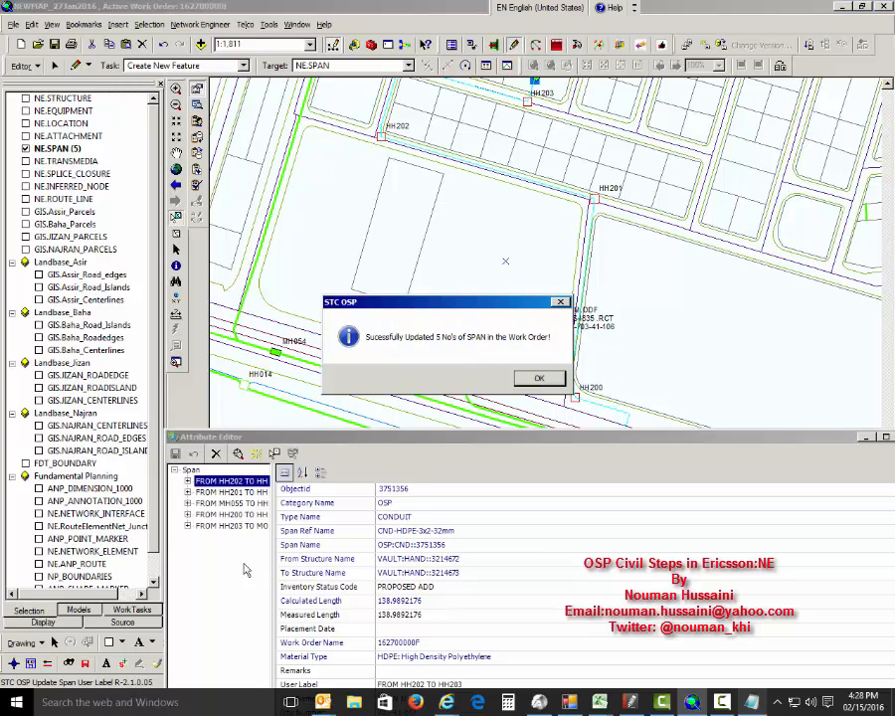
key("Return")
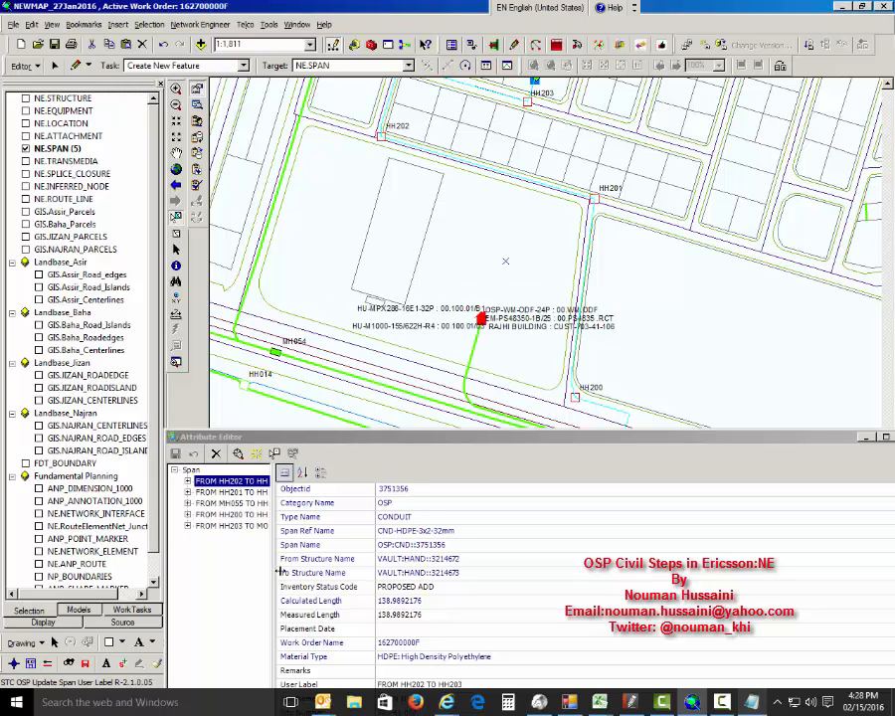
- Review the spans FROM MH055 TO HH200 through FROM HH203 TO MOE-JIZAN in the Attribute Editor
left_click_drag(278, 573, 328, 559)
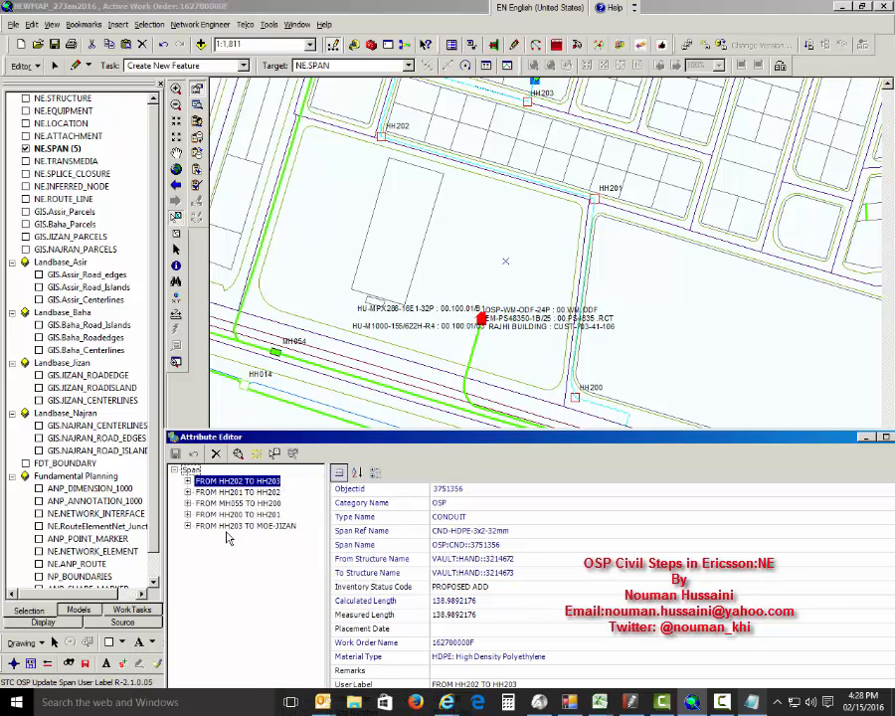
left_click_drag(428, 438, 483, 512)
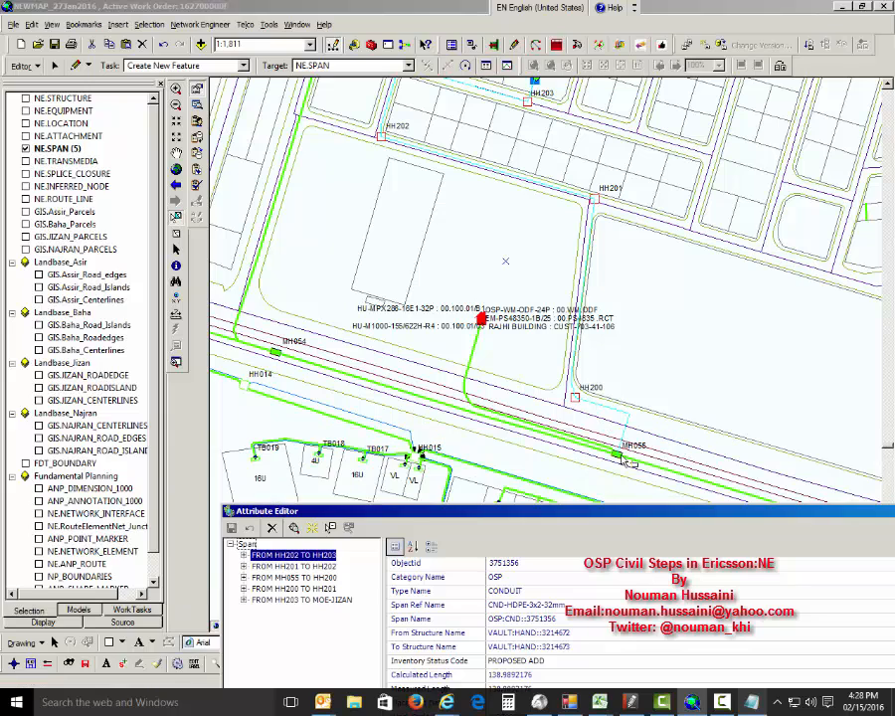
left_click(295, 577)
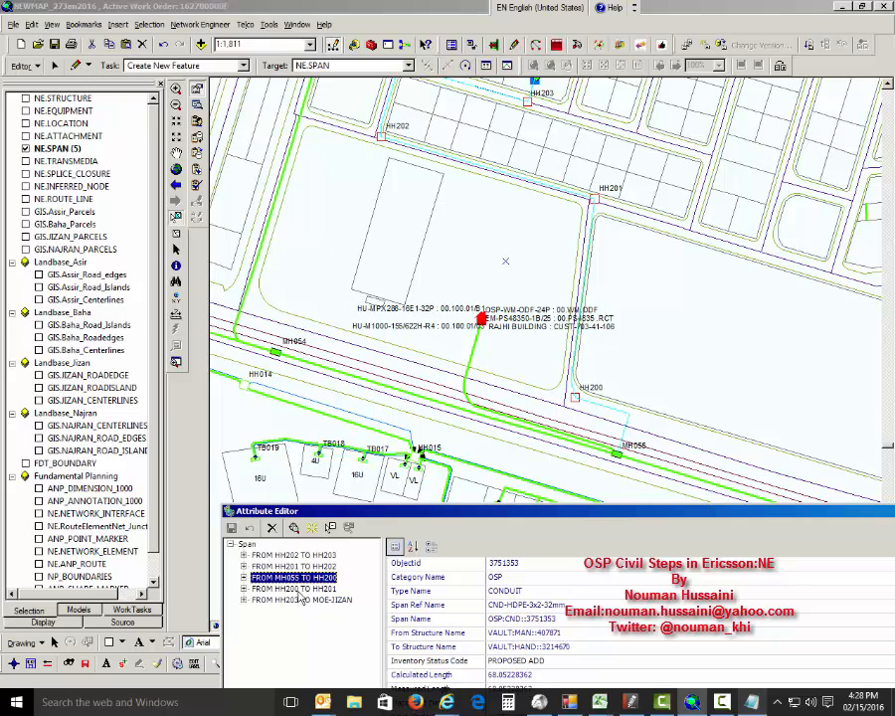
left_click(297, 588)
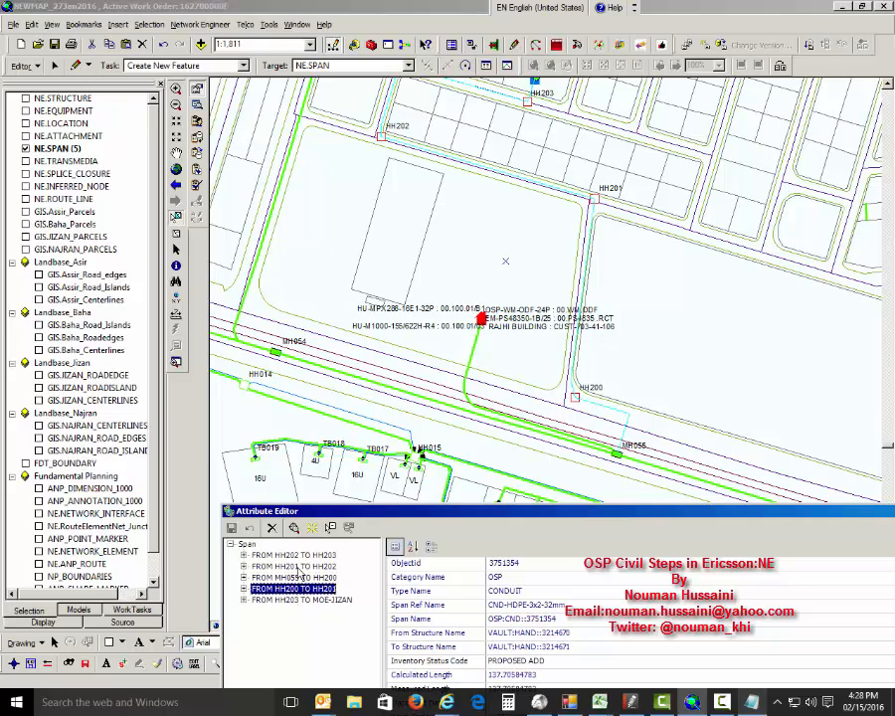
left_click(298, 566)
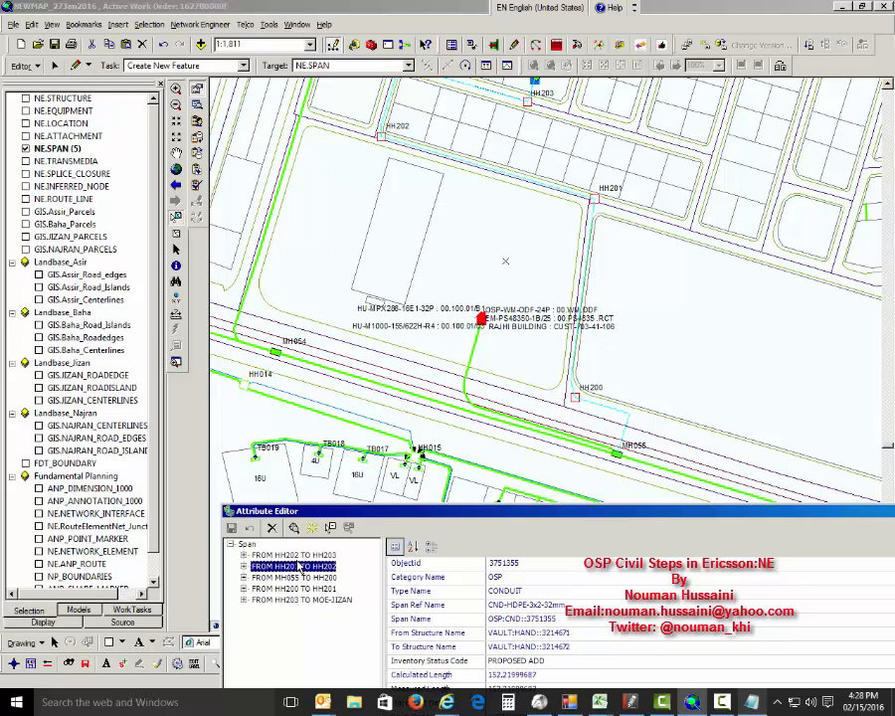
left_click(302, 557)
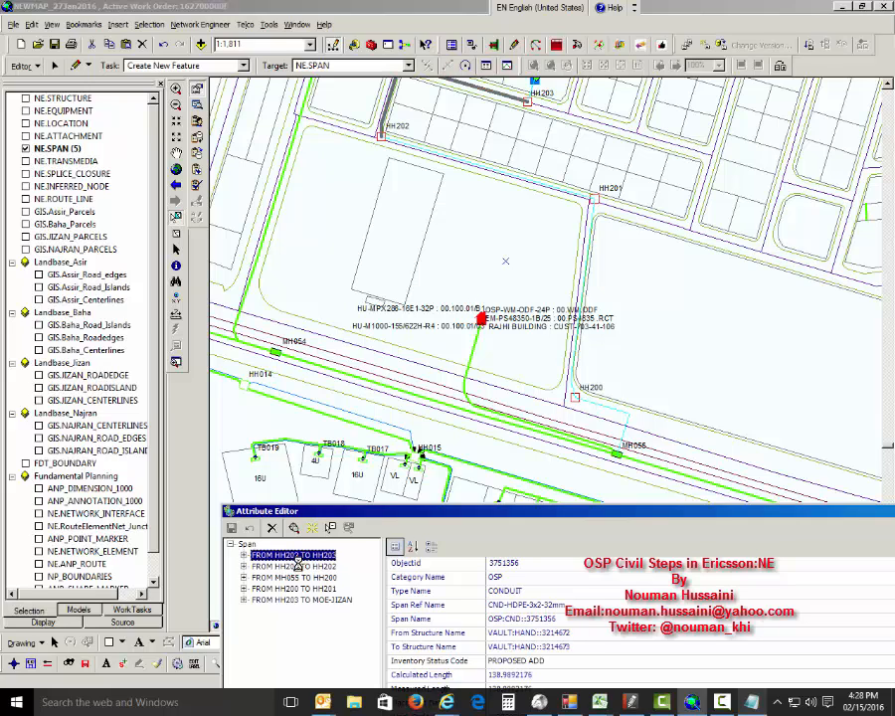
left_click(301, 601)
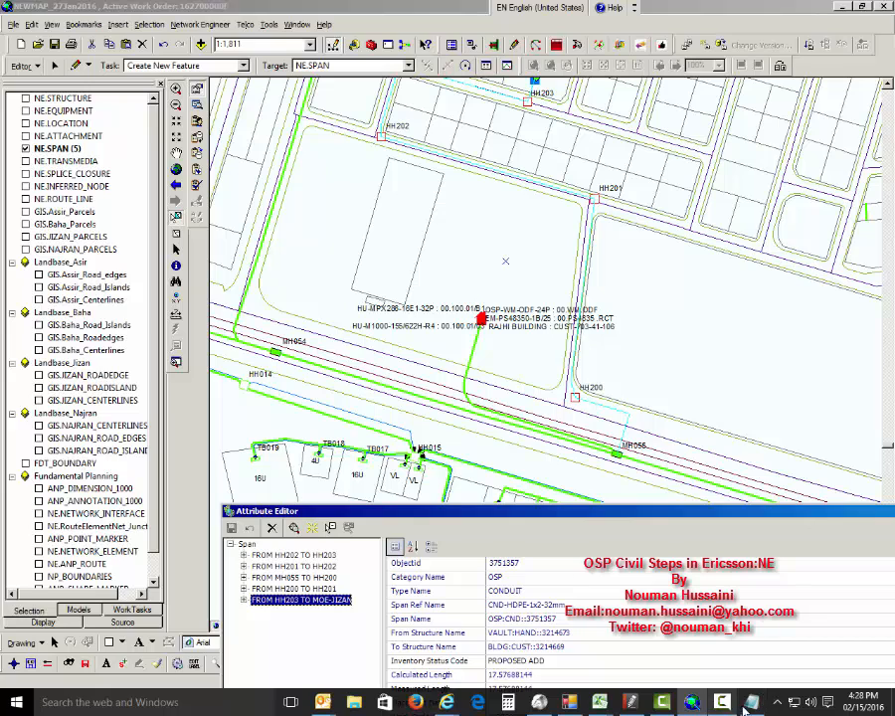
- Add note step 3: keep all new spans selected and press OSP CREATE DETAILED VIEW
key("alt+Tab")
key("Return")
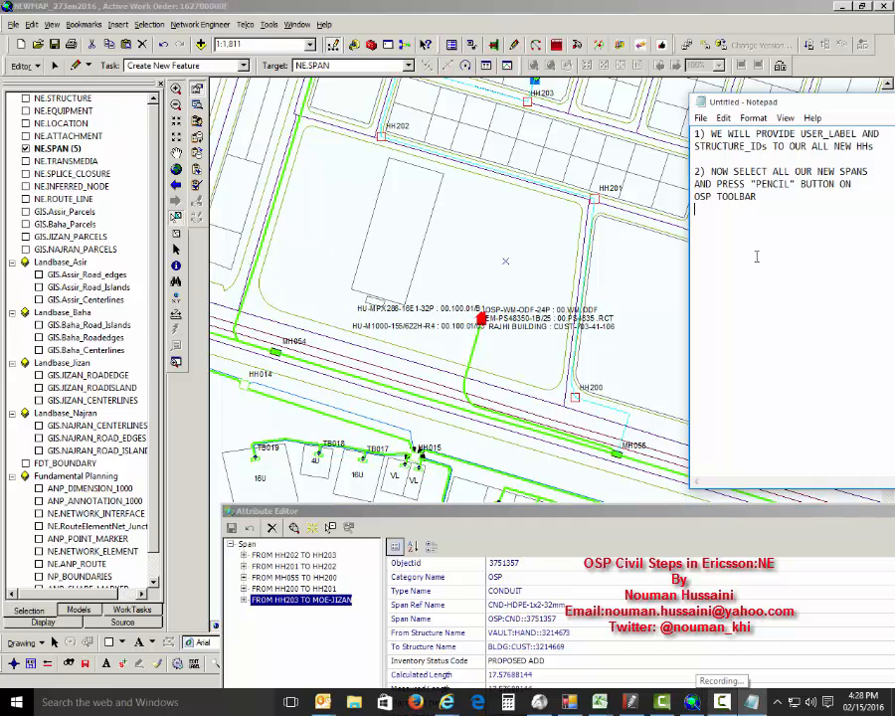
type("3) KEEP ALL YOUR NEW S")
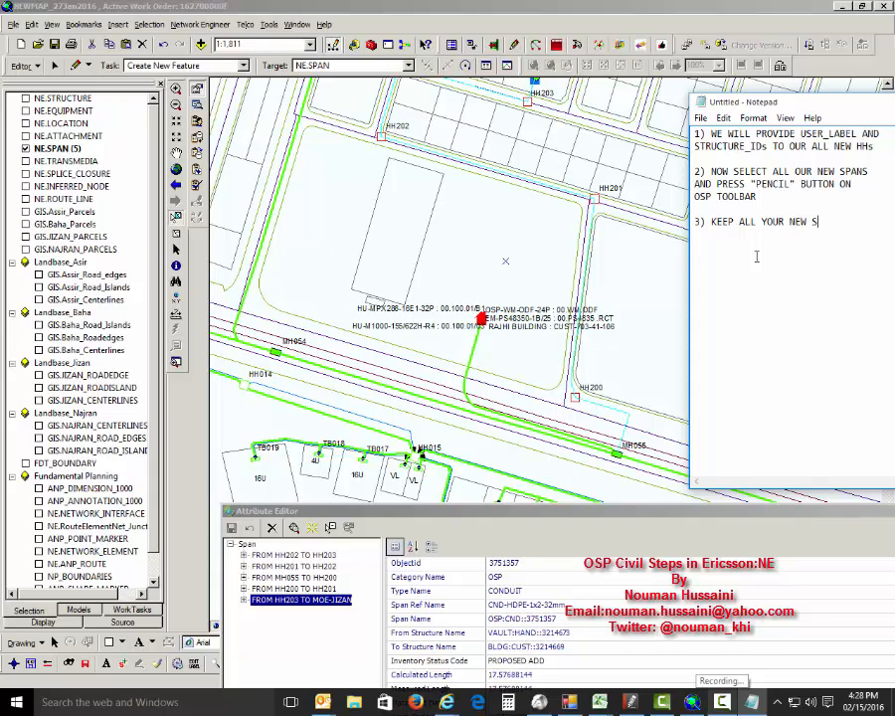
type("PABN")
key("BackSpace")
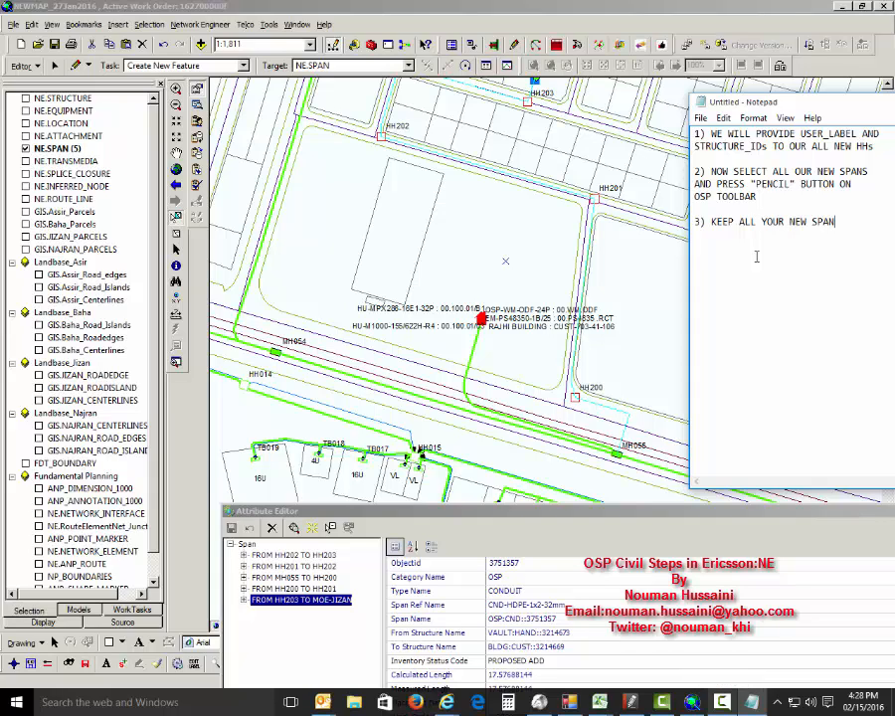
type("S SELECTED")
key("Return")
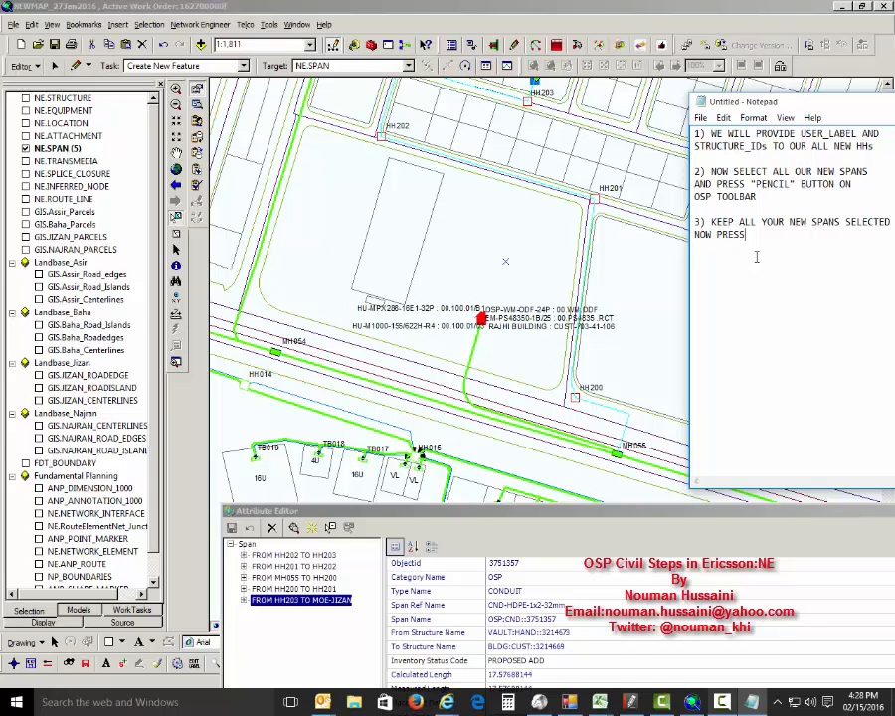
left_click(499, 50)
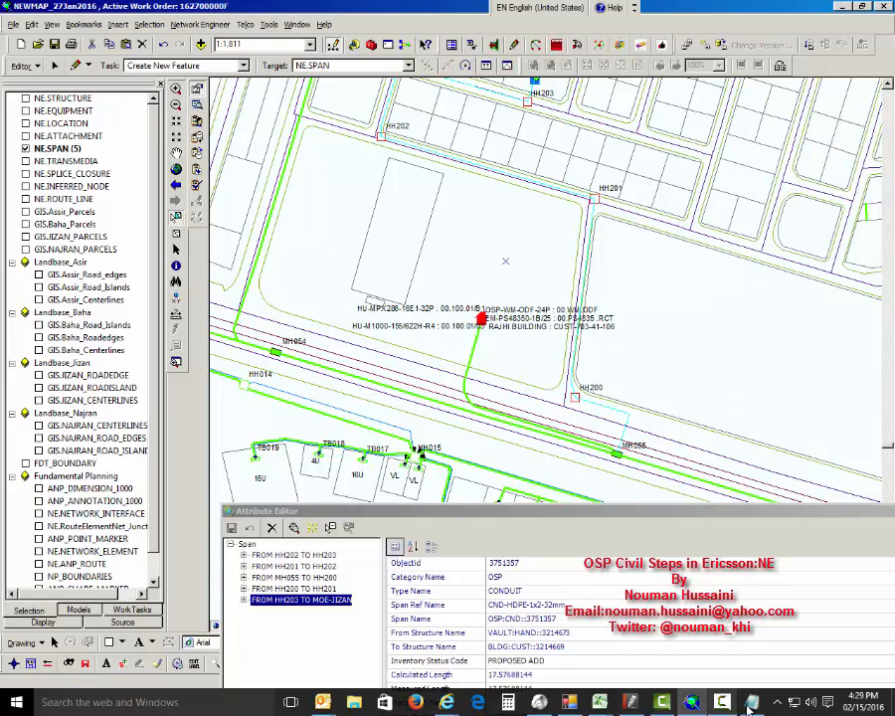
key("alt+Tab")
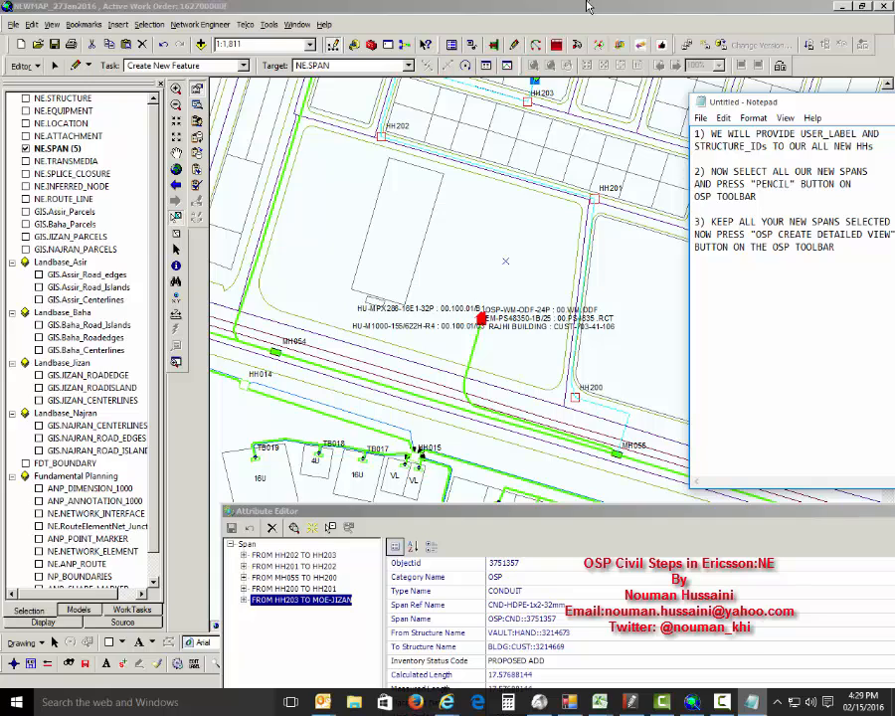
left_click(414, 6)
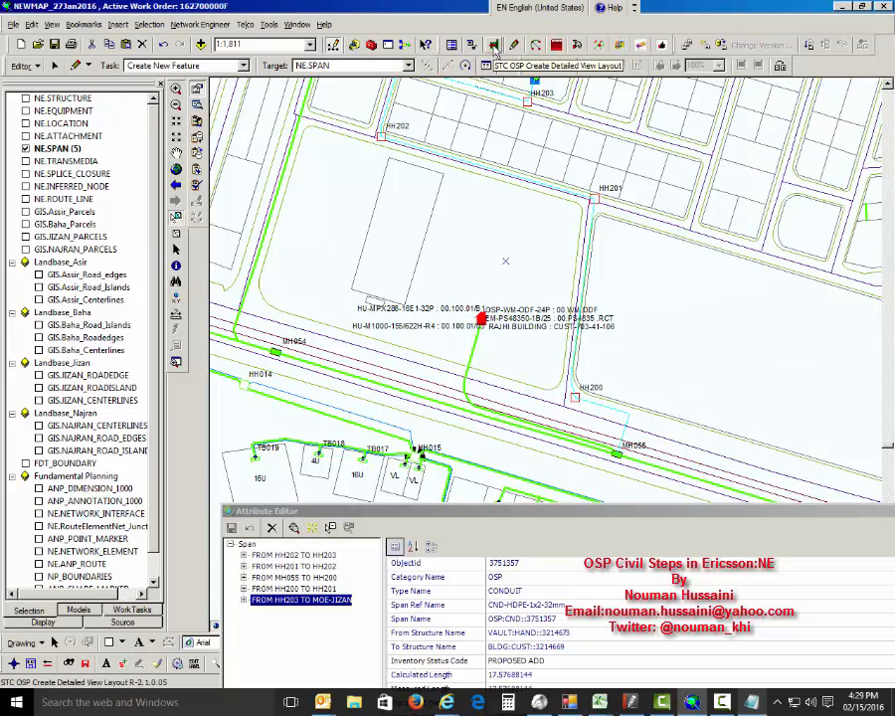
- Generate the detailed view layouts for the five selected spans, then save the pending edits
left_click(494, 45)
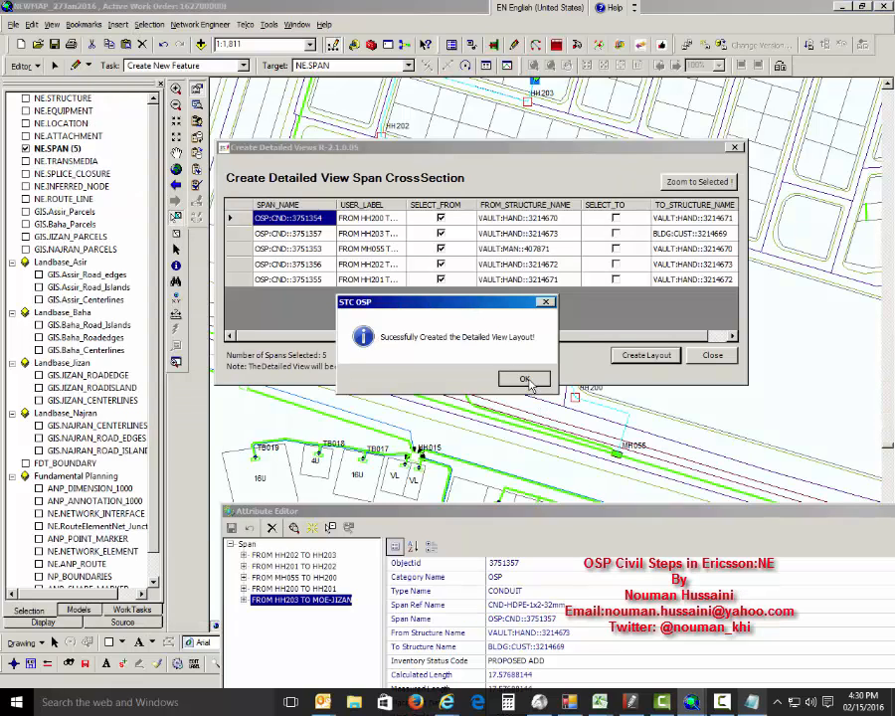
left_click(528, 381)
left_click(709, 355)
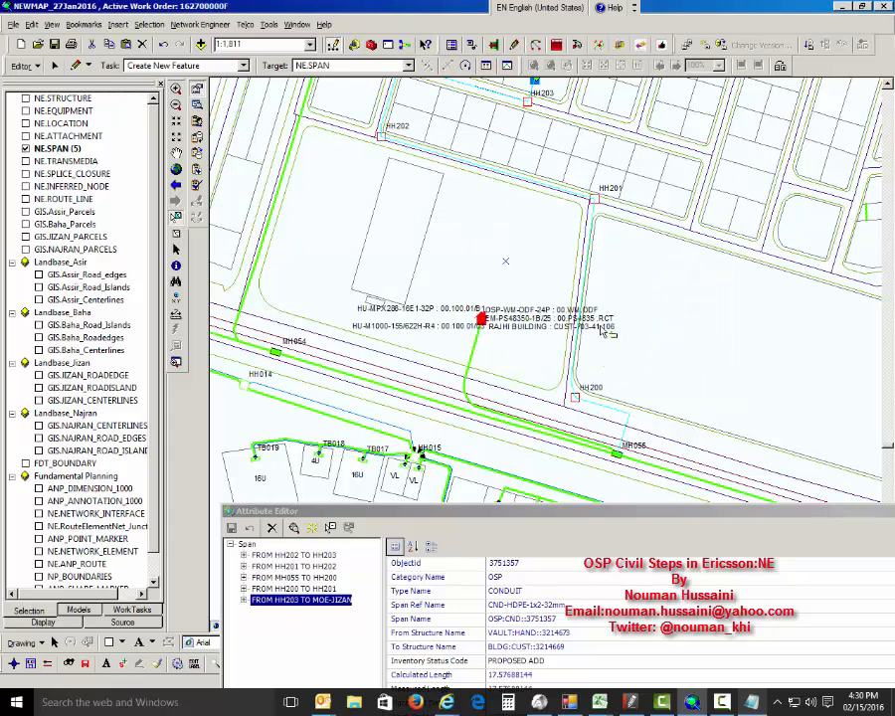
left_click(33, 67)
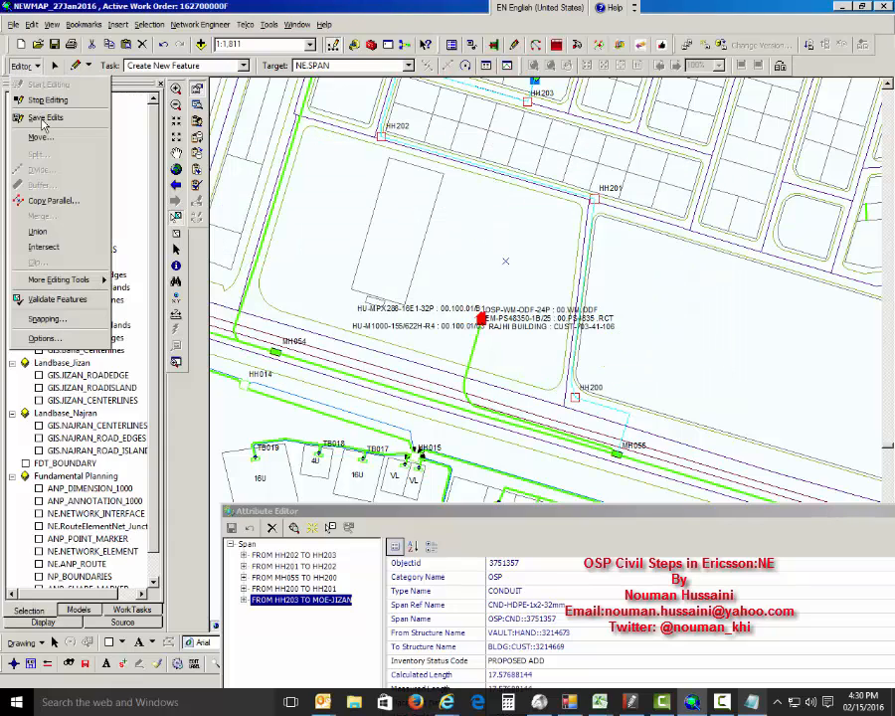
left_click(40, 87)
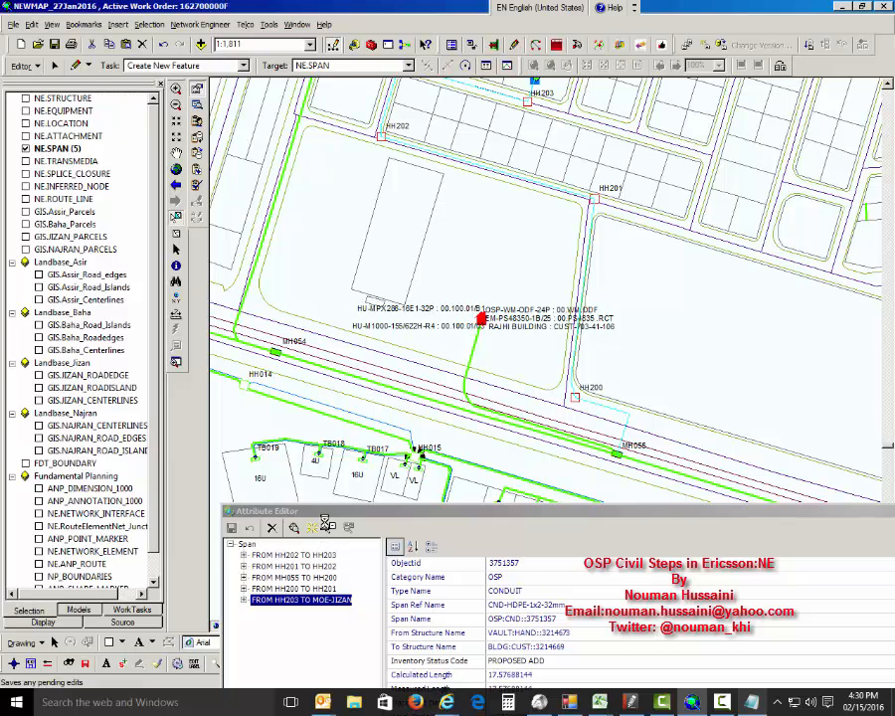
- Write step 4 in the notes: 'PLACE SPAN CROSS-SECTION VIEWS IN THE MHH WALL'
left_click(753, 703)
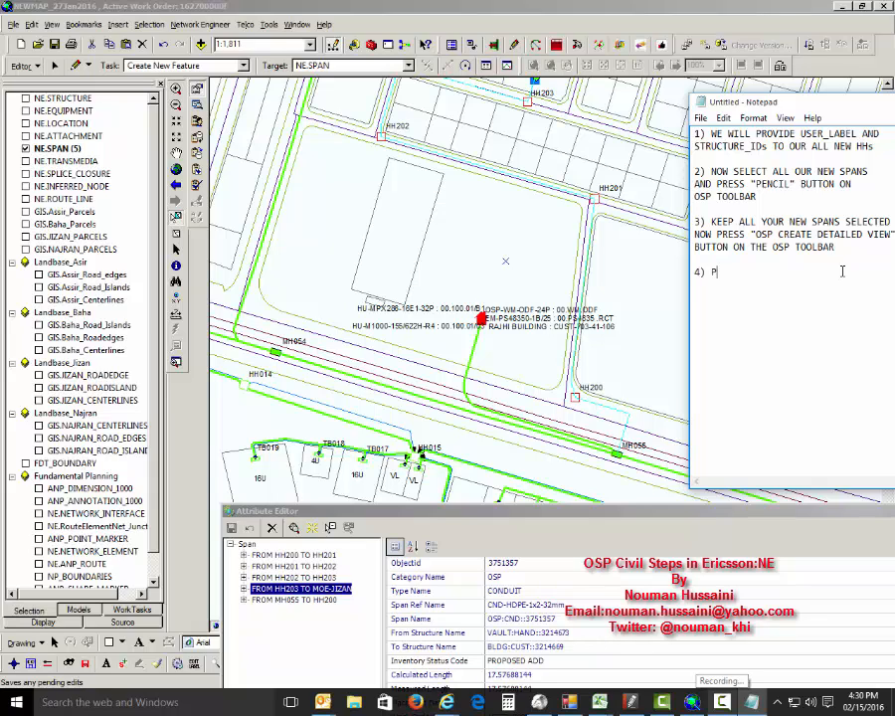
type("LACE SPAN")
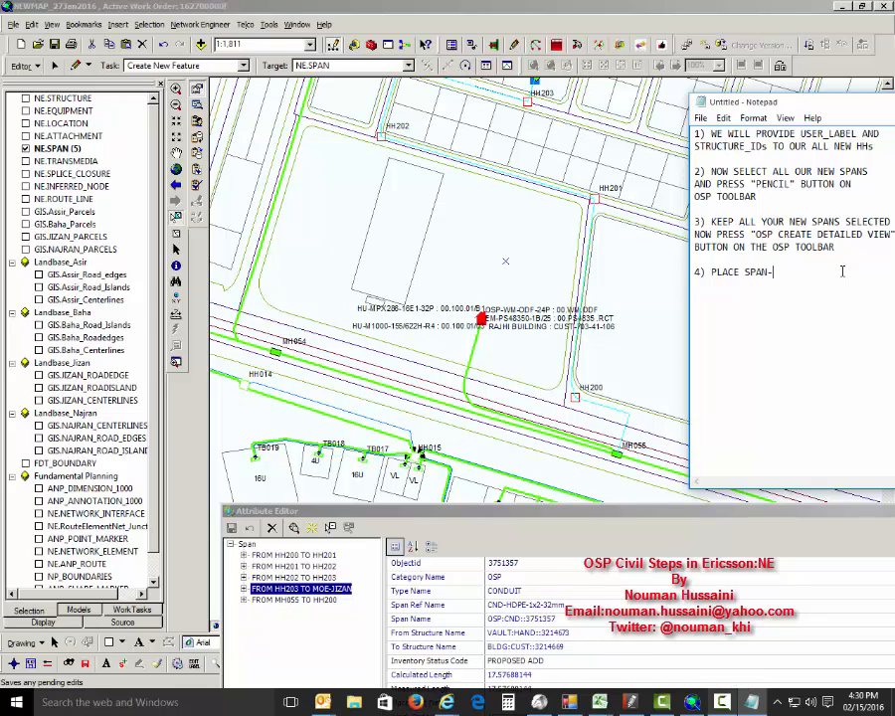
type("-VIEWS")
key("BackSpace")
type("CROSS-SECTION VIEWS")
key("Return")
type("IN THE MH")
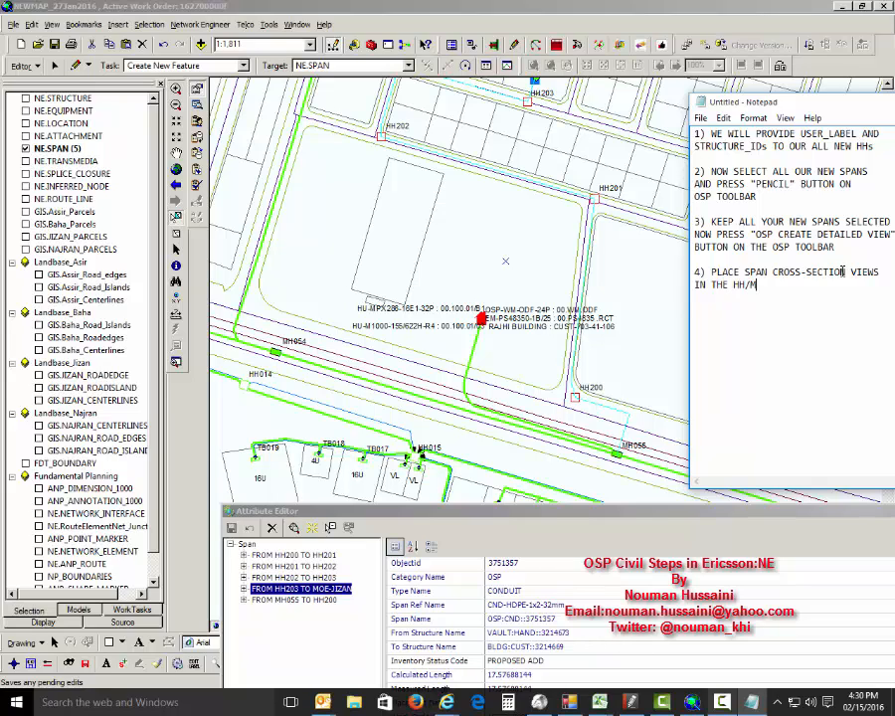
type("H WALL")
- Write step 4-1: select your new HHs, press OSP CREATE DETAILED VIEW button again for them
type("CRE")
key("BackSpace")
key("BackSpace")
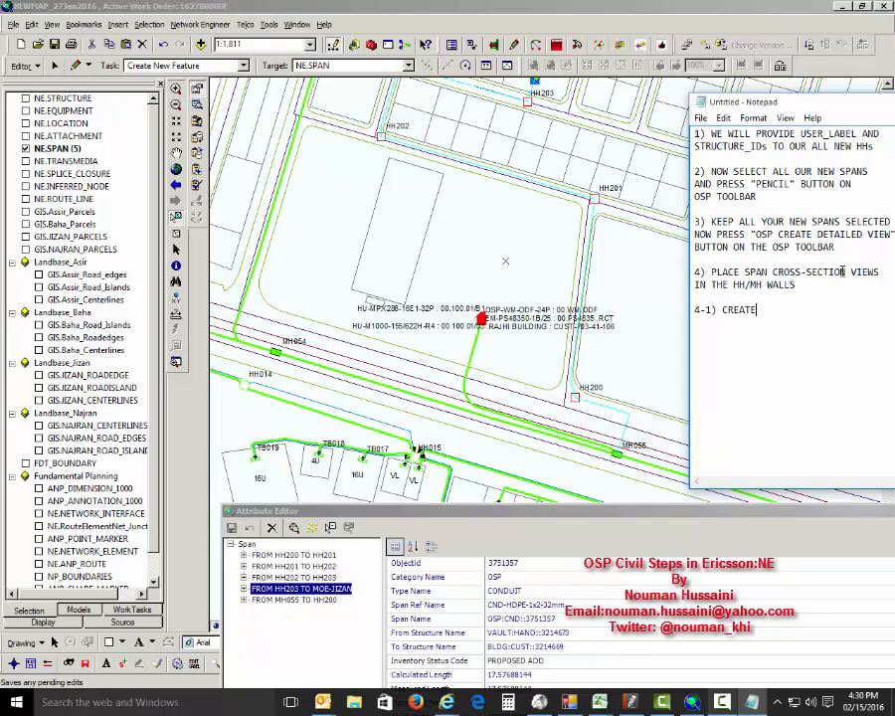
key("BackSpace")
key("BackSpace")
key("BackSpace")
type("SELECT ALL YOUR NEW HHs ")
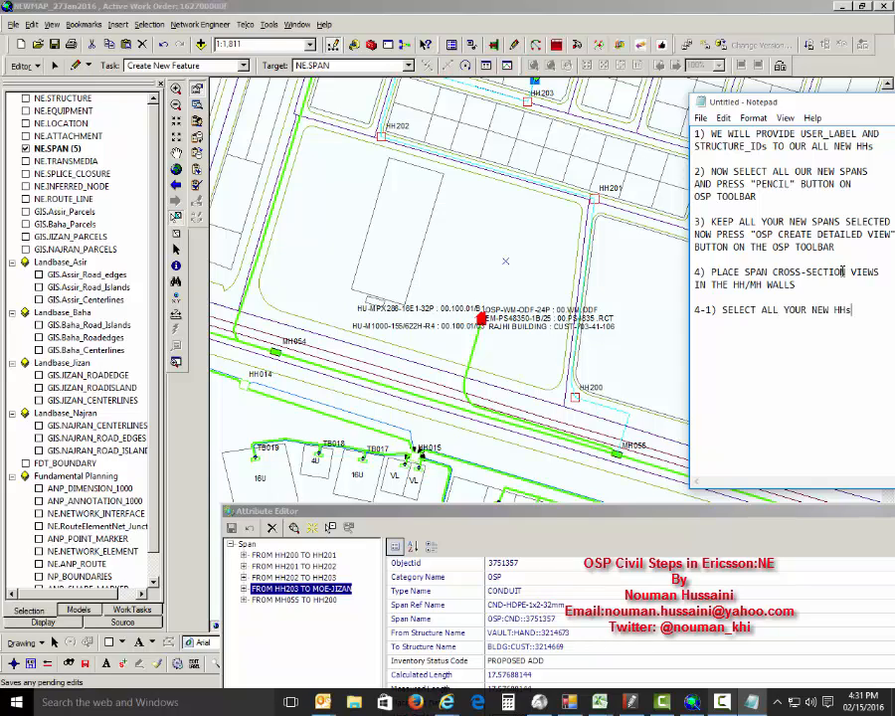
type(" PRESS THE \"")
left_click_drag(756, 234, 879, 242)
key("ctrl+c")
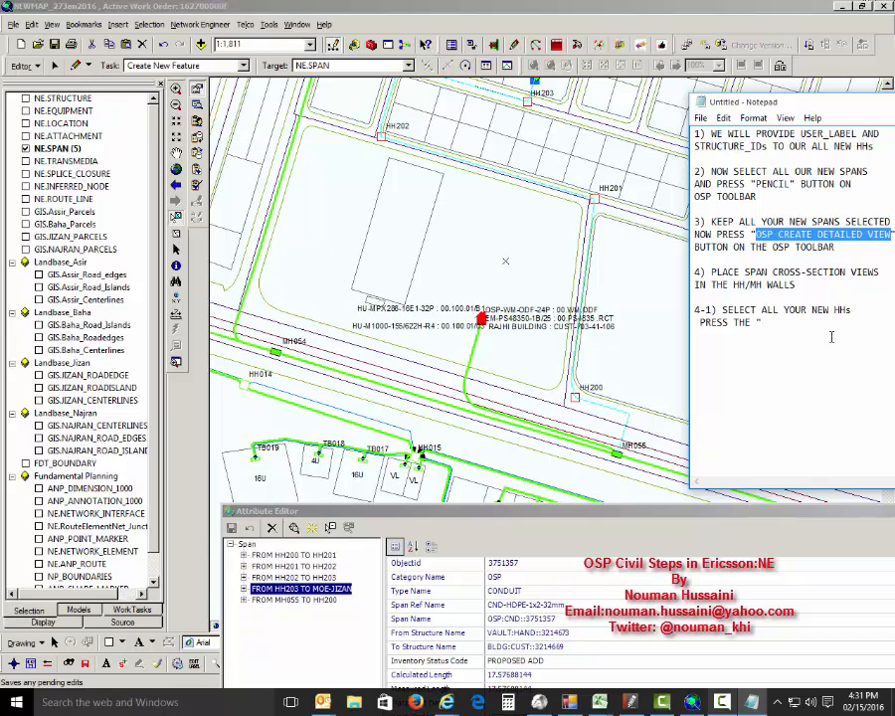
left_click(771, 331)
key("ctrl+v")
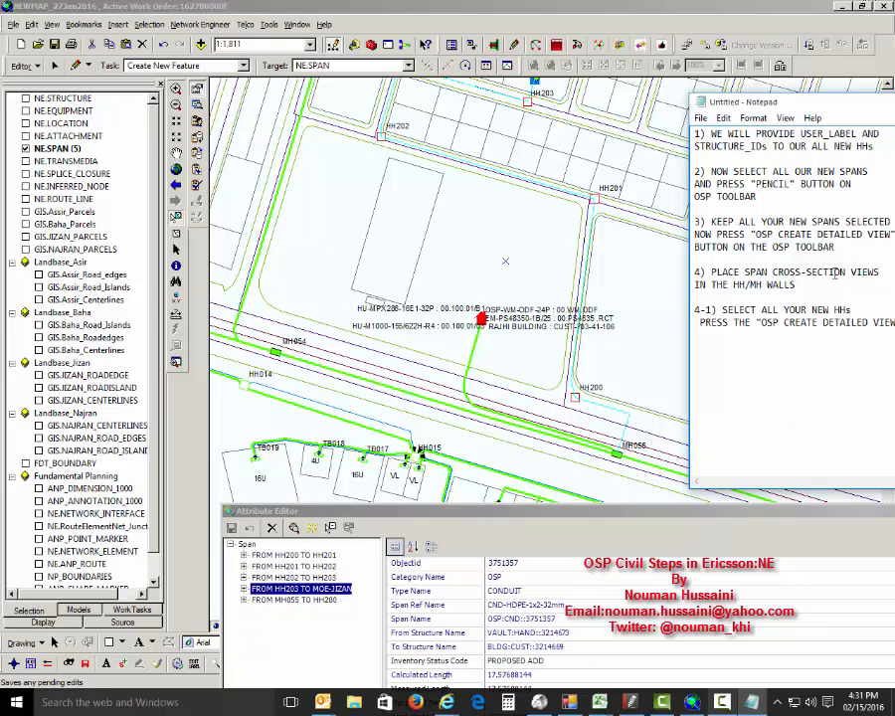
left_click_drag(801, 109, 765, 111)
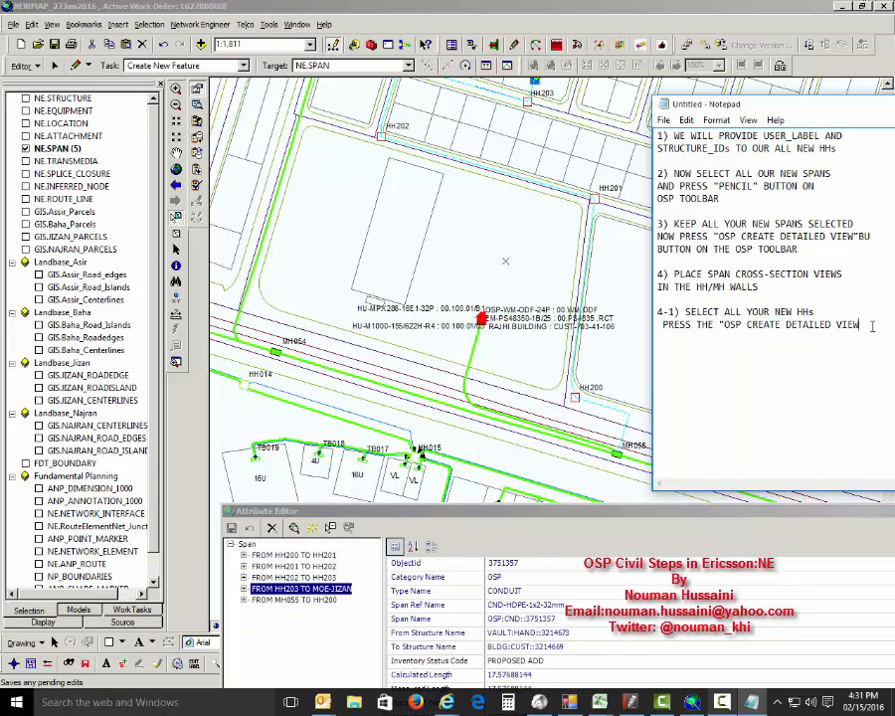
type("BUTTON AGAIN ")
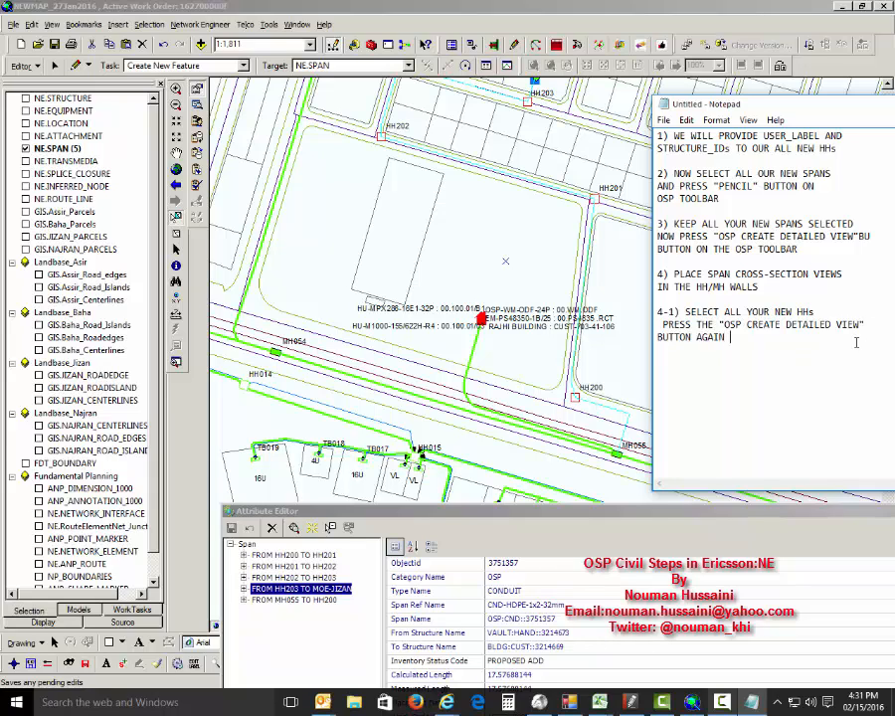
type("BUT THIS TIME FOR YOUR NEW")
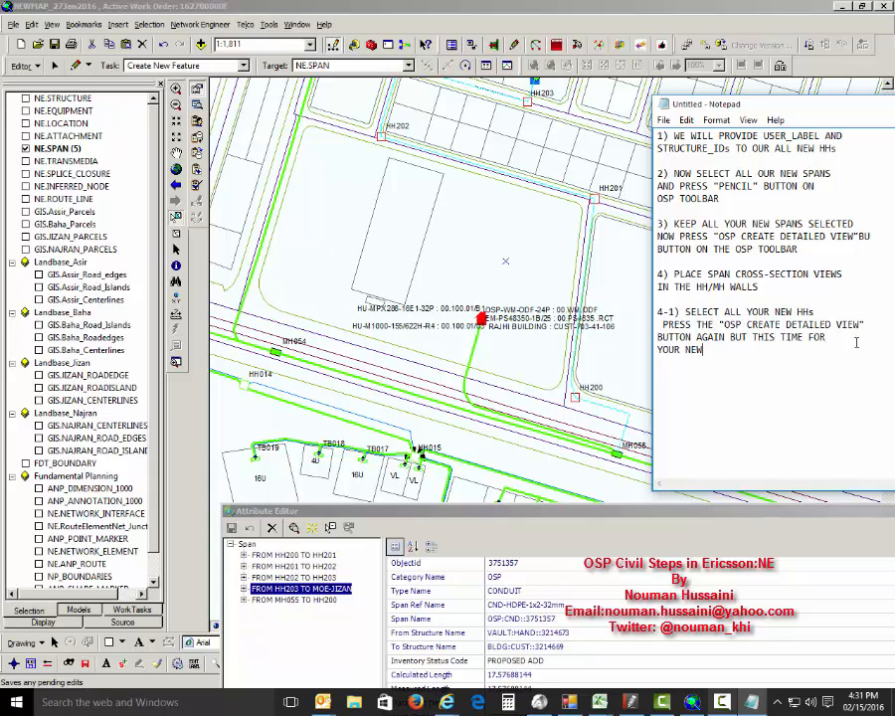
type(" HHs")
left_click_drag(785, 107, 819, 141)
- Make NE.STRUCTURE the only selectable layer and select handholes HH200, HH201, HH202 and HH203
left_click(176, 234)
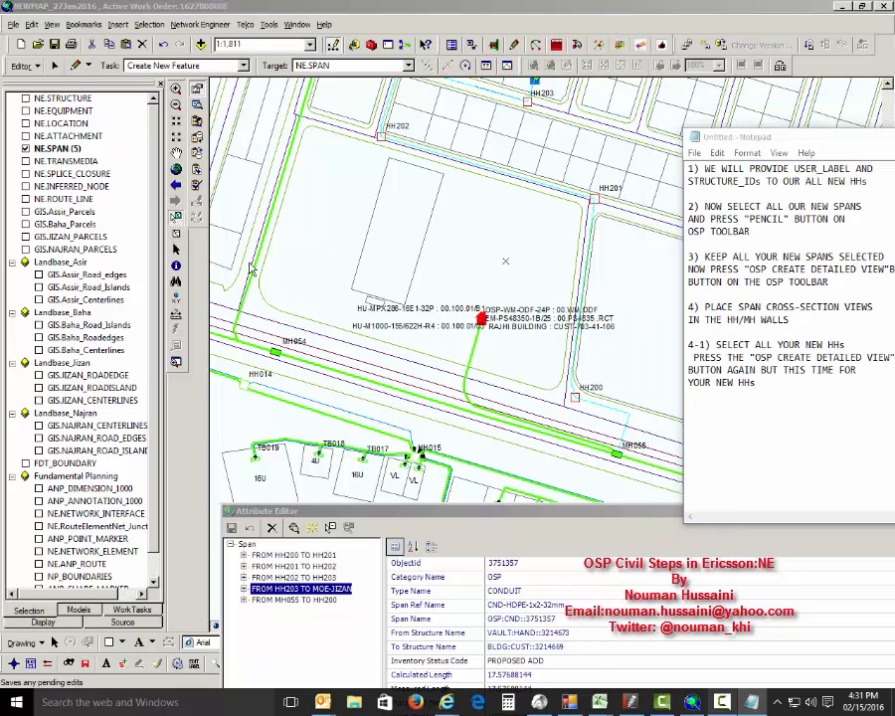
left_click(26, 148)
left_click(26, 98)
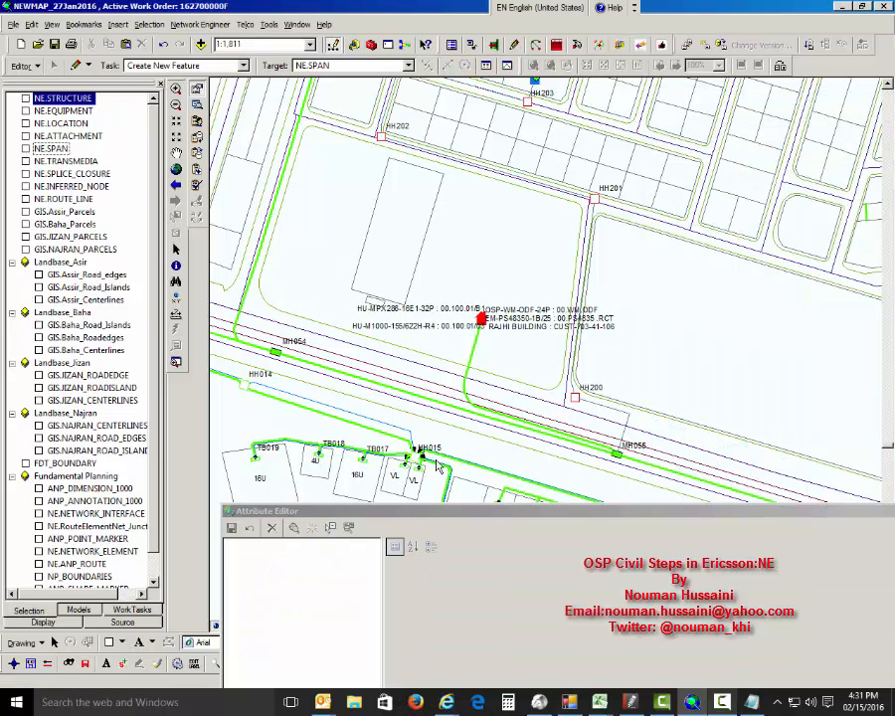
left_click(577, 406)
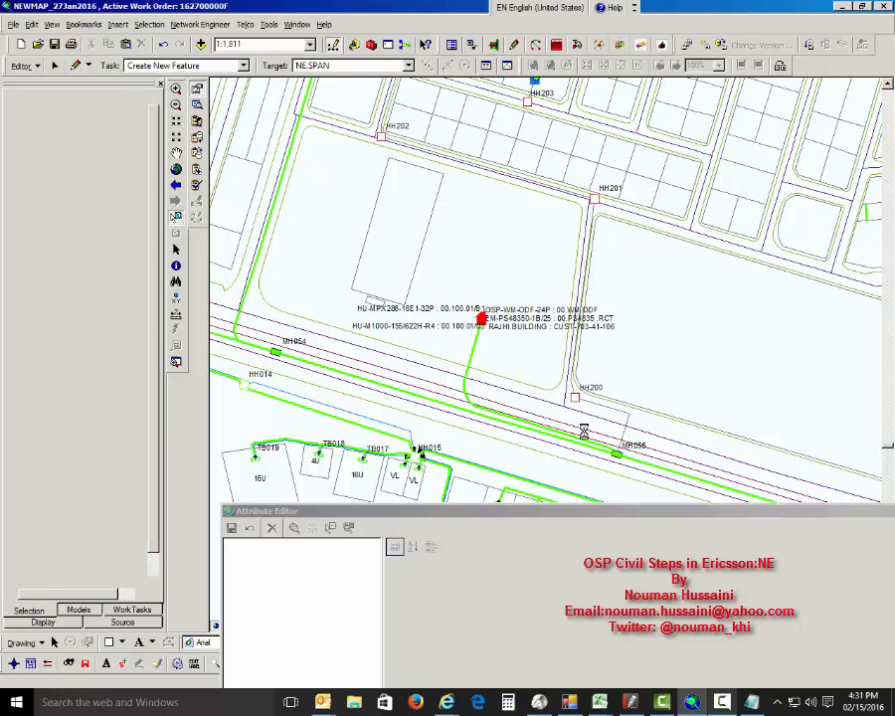
left_click(594, 200, "shift")
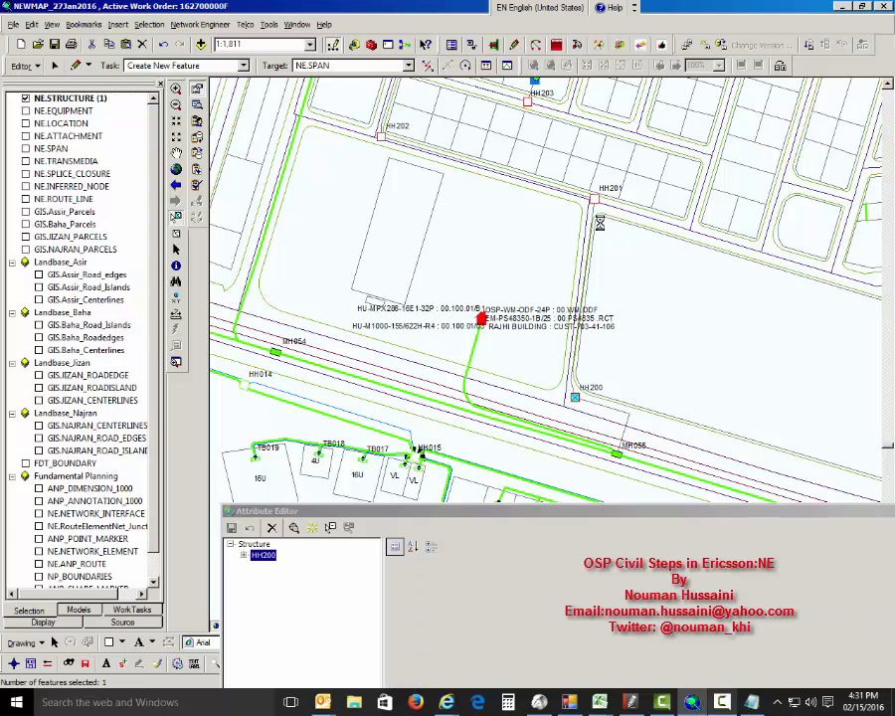
left_click(380, 134, "shift")
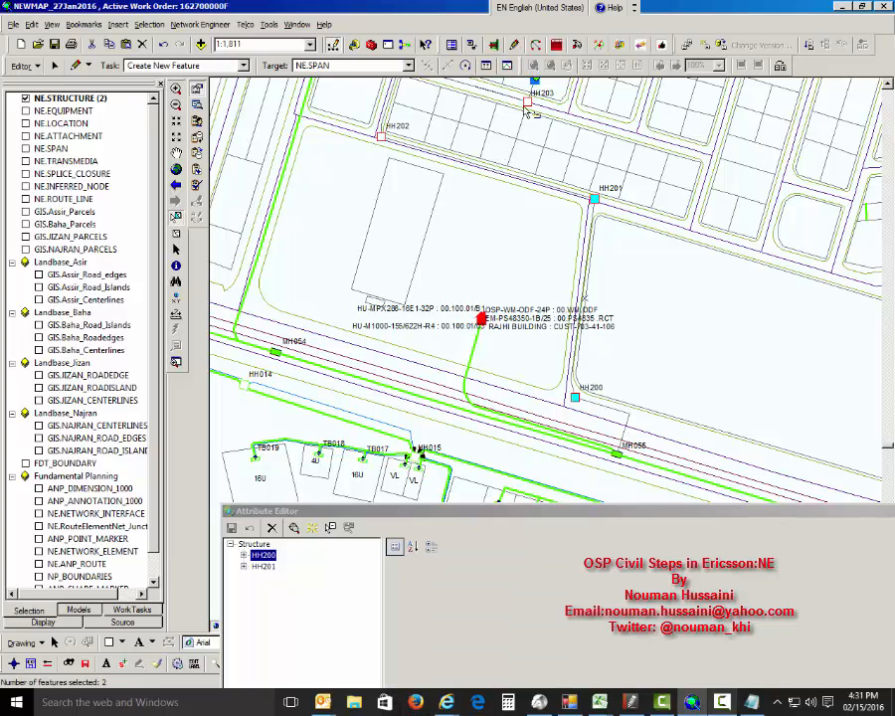
left_click(528, 101, "shift")
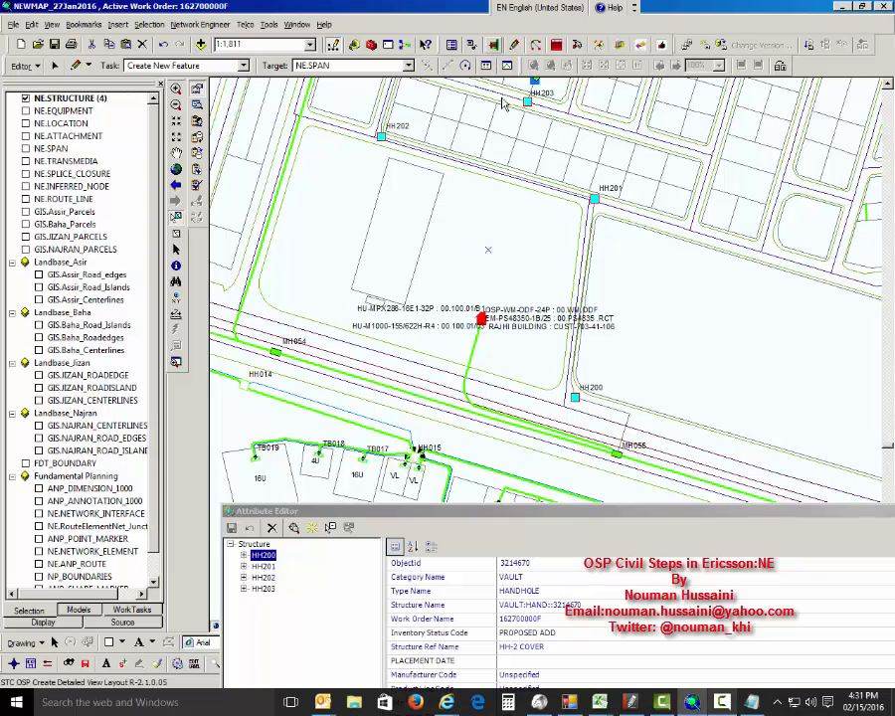
- Check step 4-1 in the notes and run OSP Create Detailed View Layout for the handholes
left_click(754, 703)
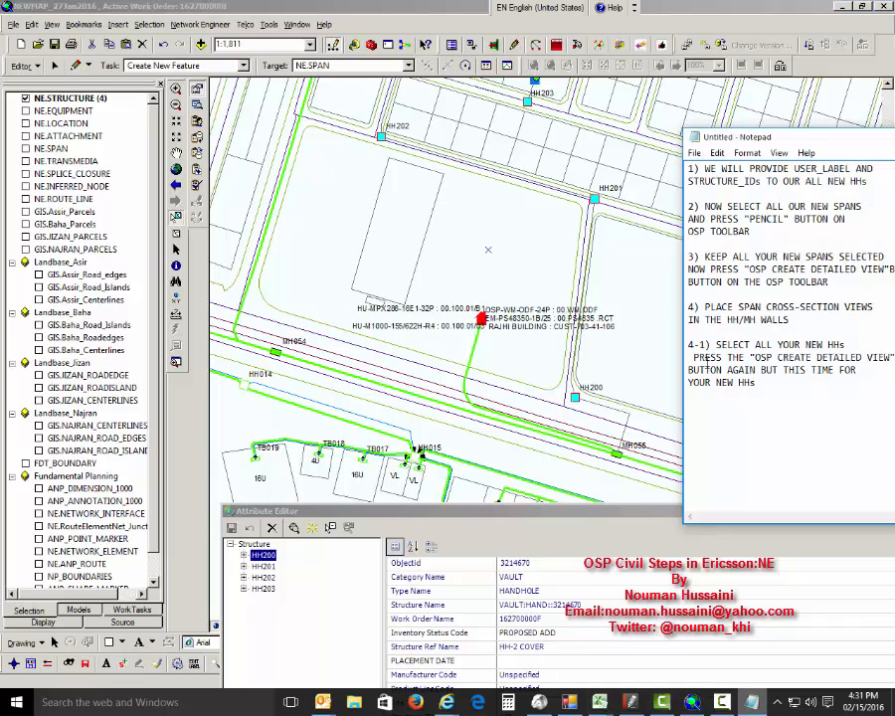
left_click_drag(721, 344, 845, 345)
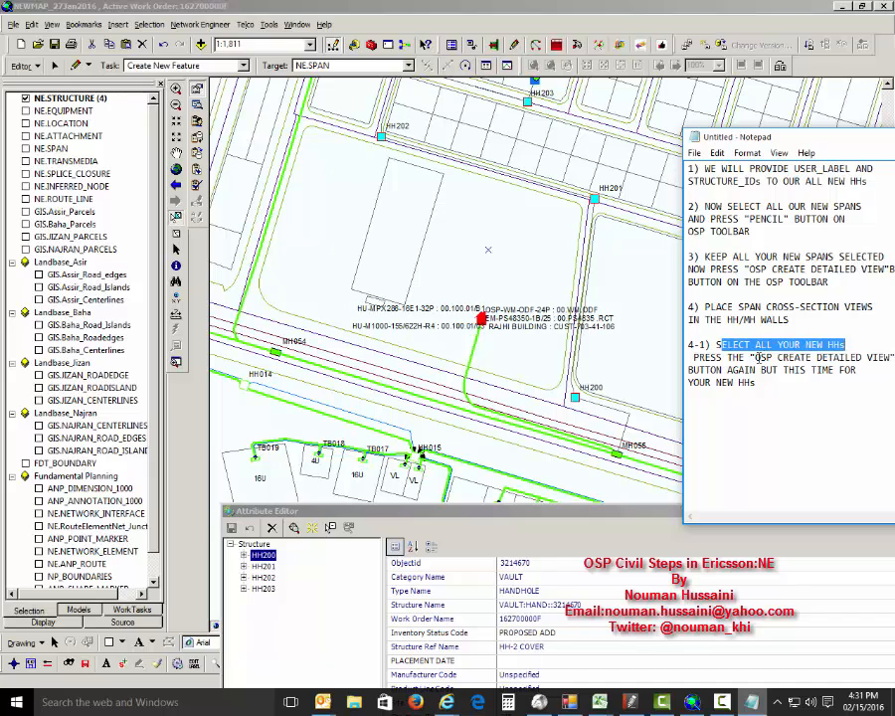
left_click_drag(755, 357, 866, 360)
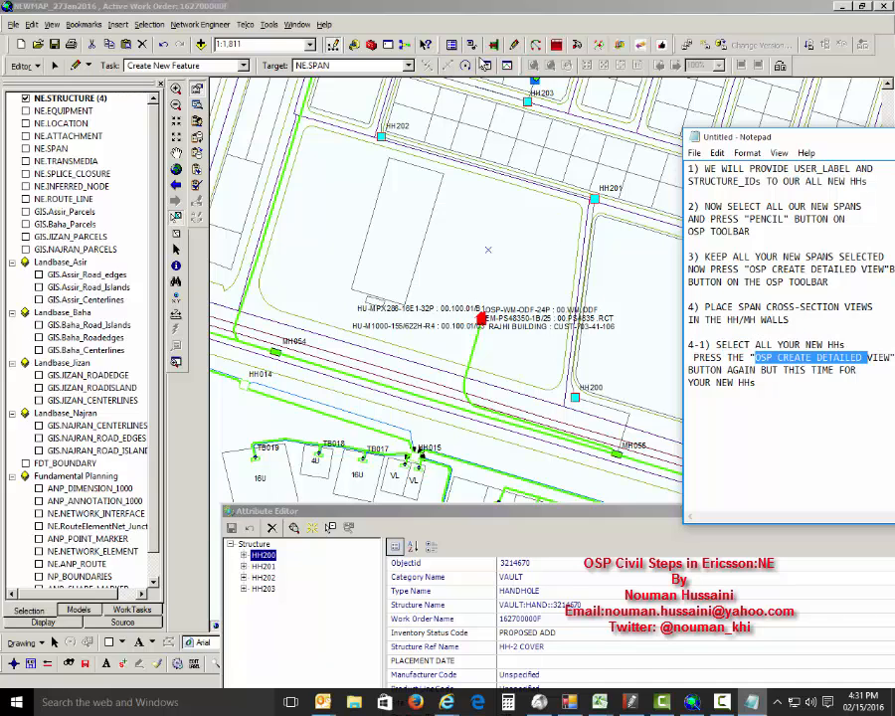
left_click(494, 47)
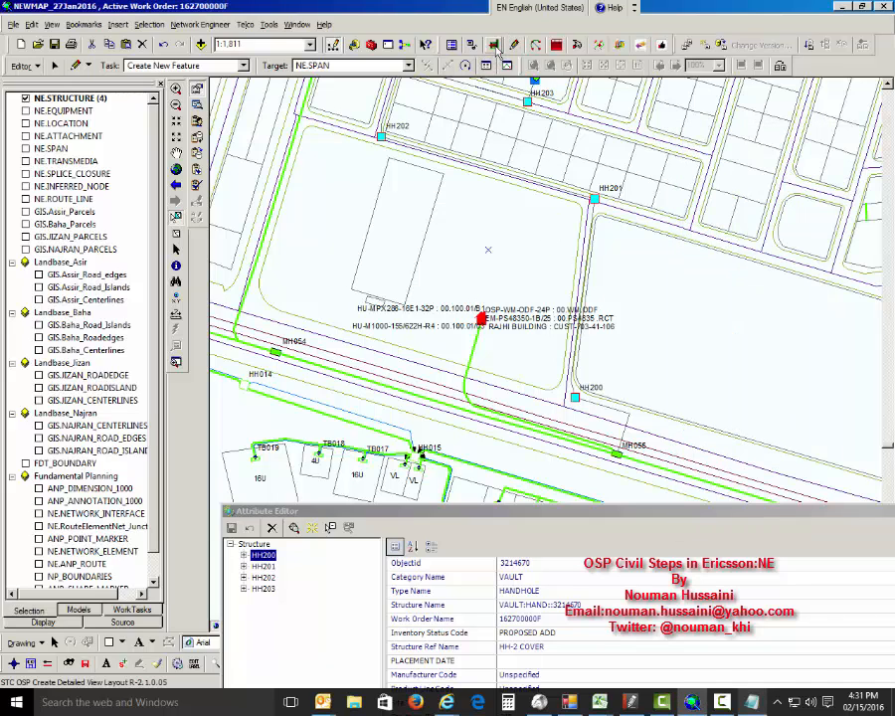
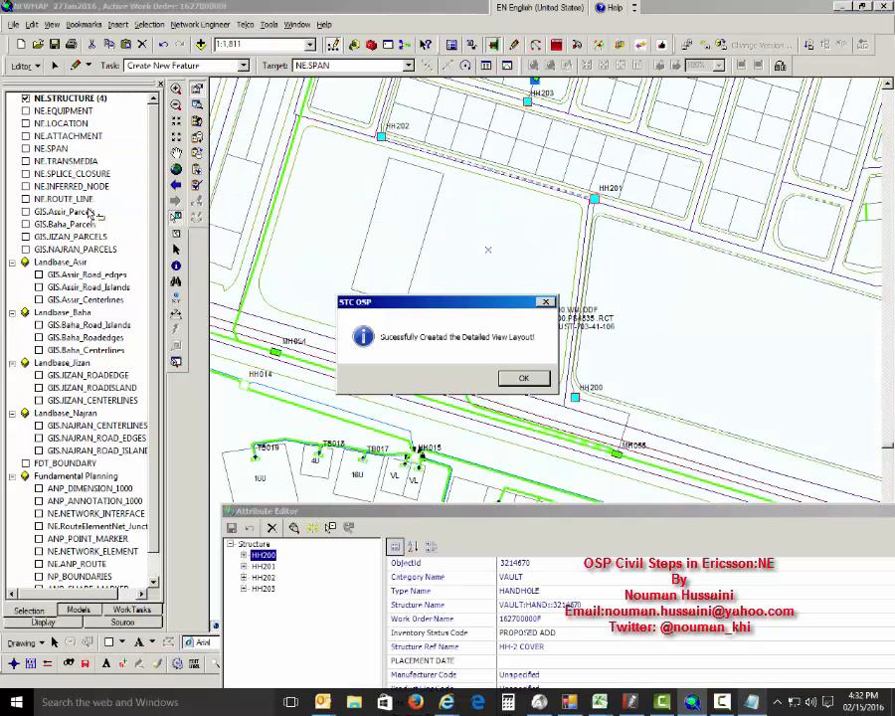
- Dismiss the HH201 detailed-view-layout success message and save the pending edits from the Editor menu
left_click(523, 378)
left_click(24, 65)
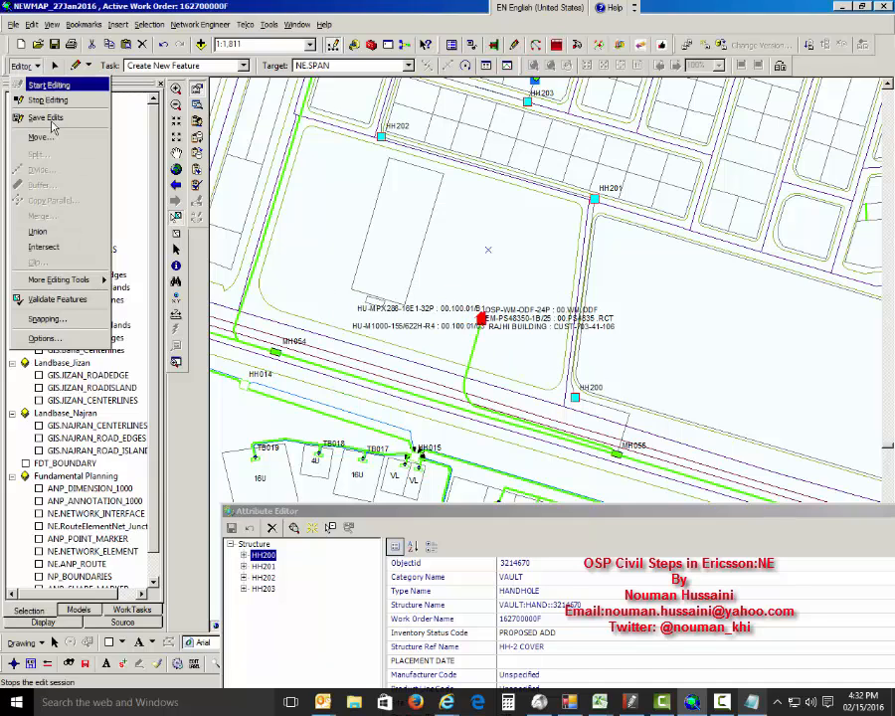
left_click(48, 123)
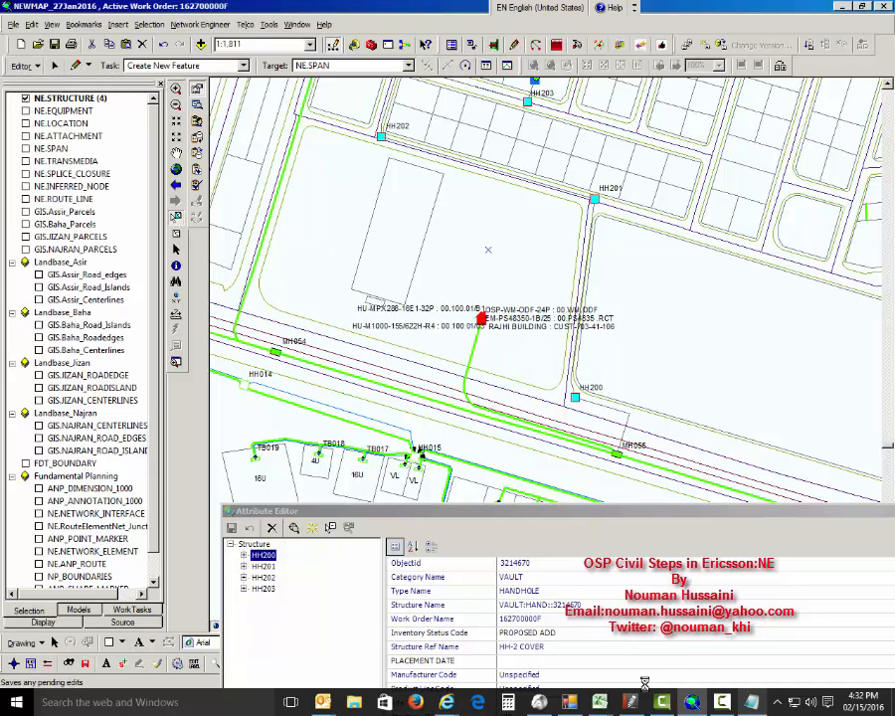
- Write '4-2) PLACE SPAN-VIEWS IN MH/HH WALLS' and 'a) select each HH and its new Spans' in the notes
left_click(753, 702)
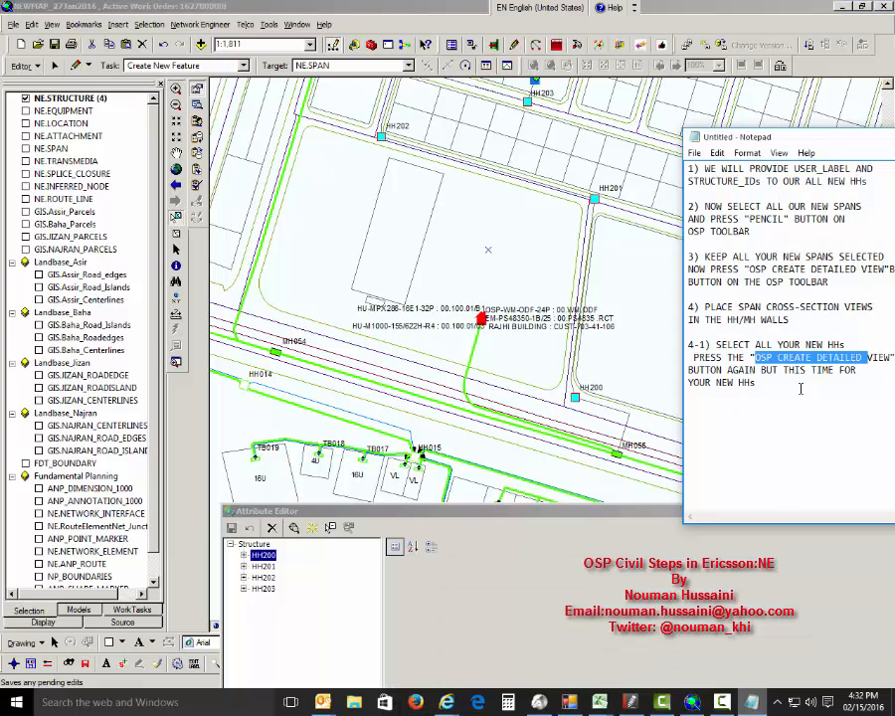
left_click(800, 387)
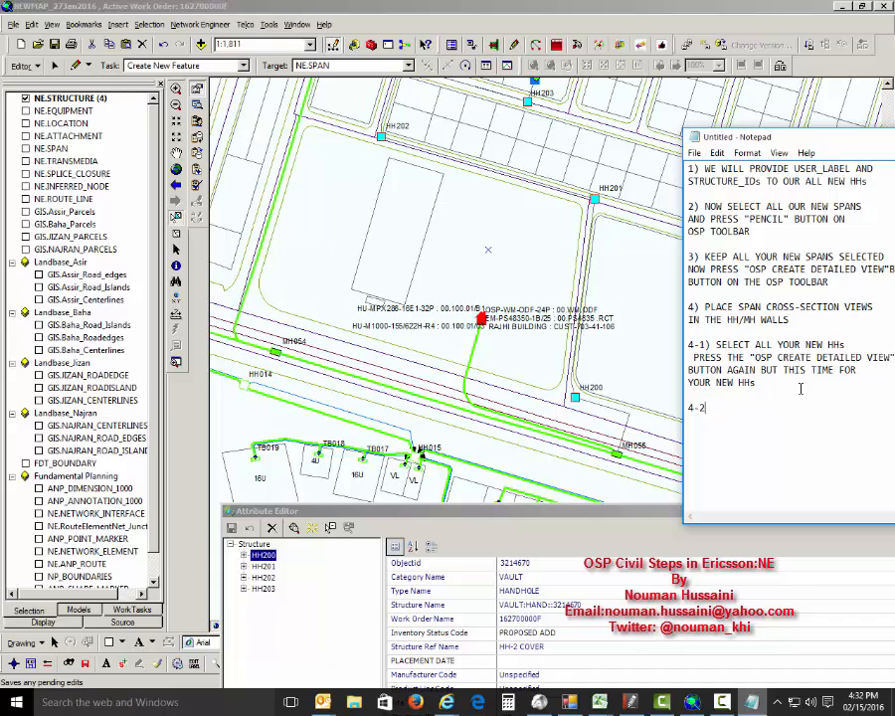
type(") PLACE SPAN-VIEWD")
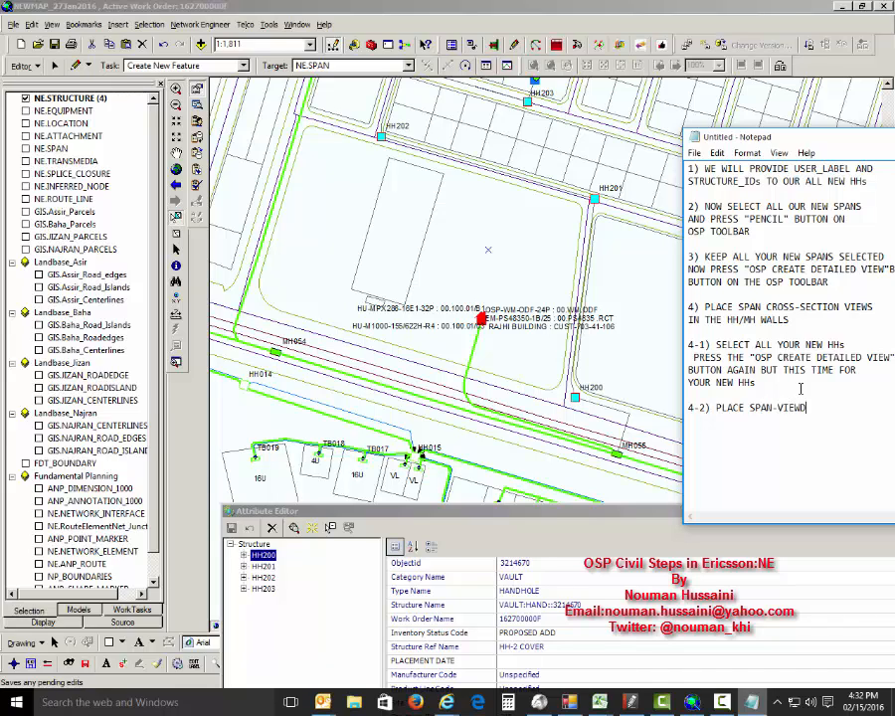
key("BackSpace")
type("S IN MH/HH WALLS")
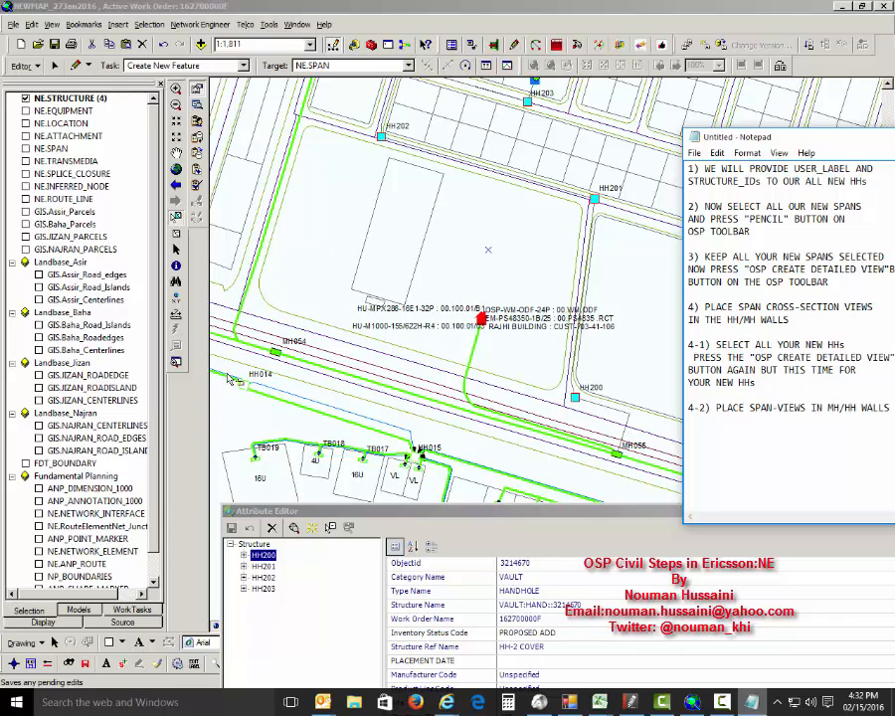
left_click_drag(786, 140, 790, 138)
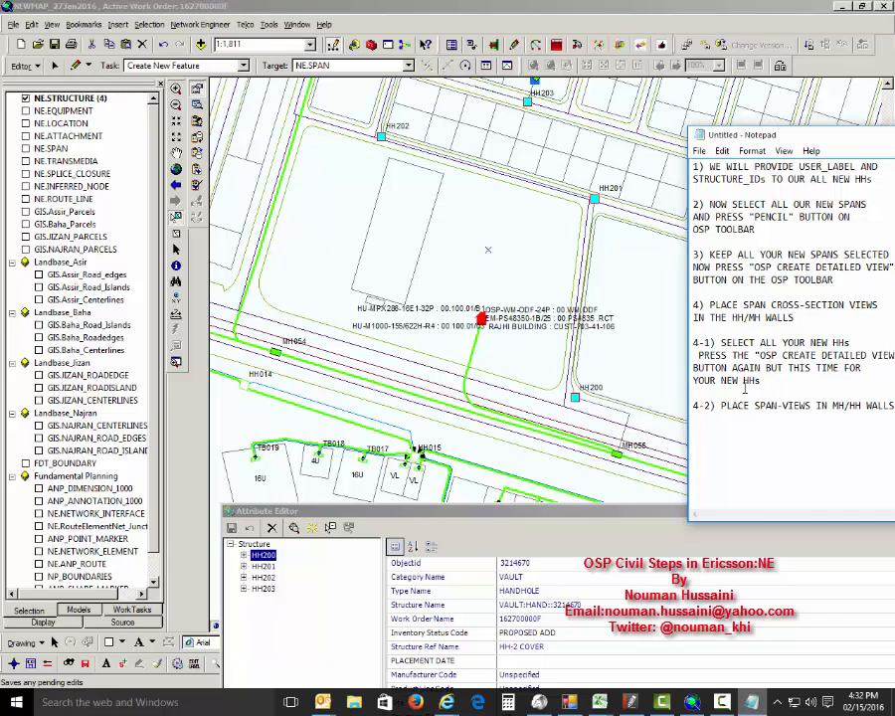
type("a) select each HH and its ne")
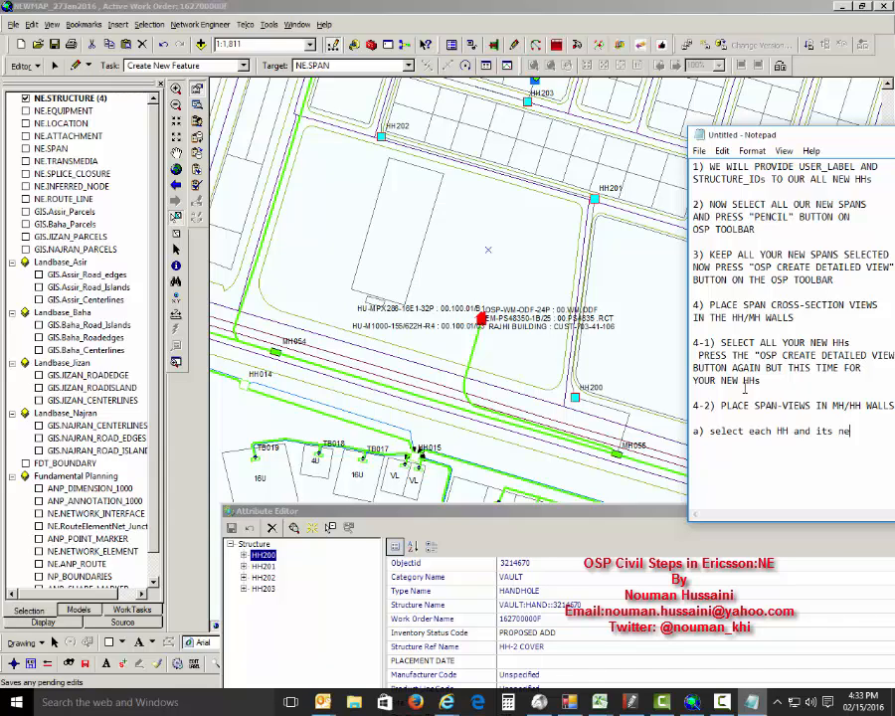
type("w Spans")
- Turn on NE.SPAN, select HH200 with its two spans, and start note sub-point b)
left_click(25, 148)
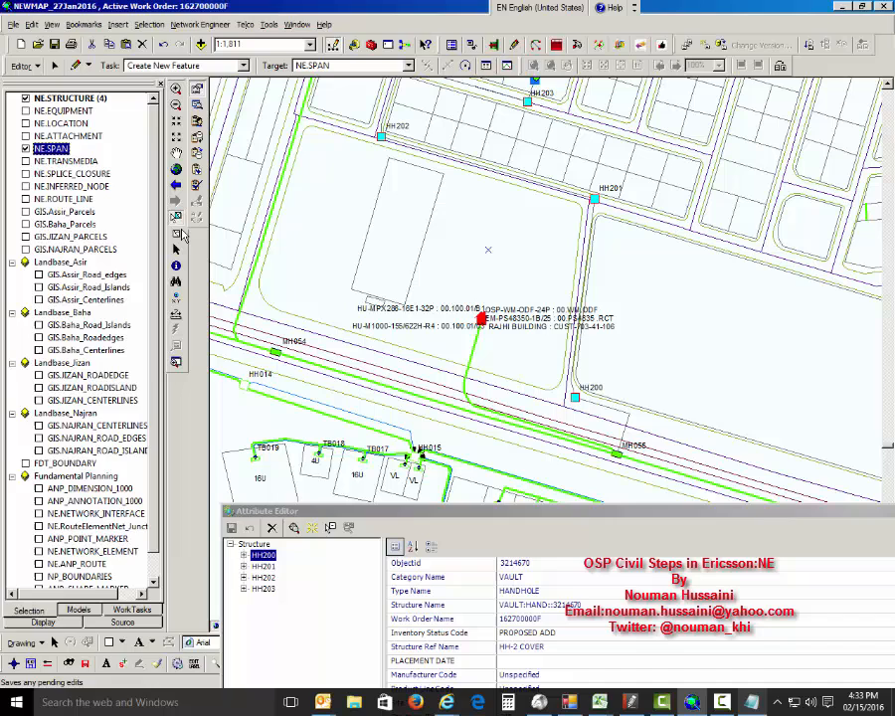
left_click(586, 412)
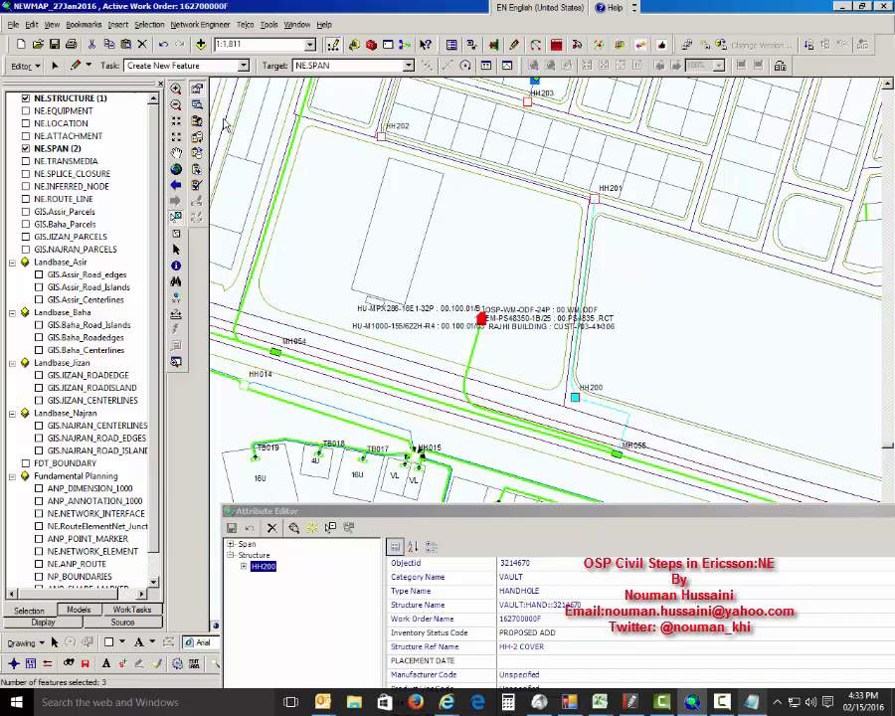
left_click(752, 702)
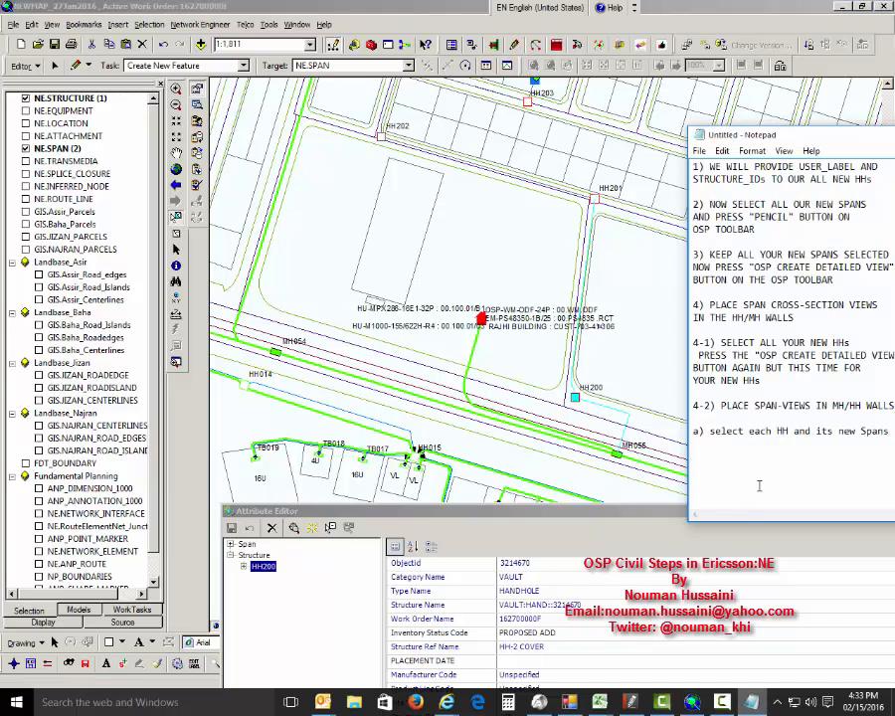
type("b)")
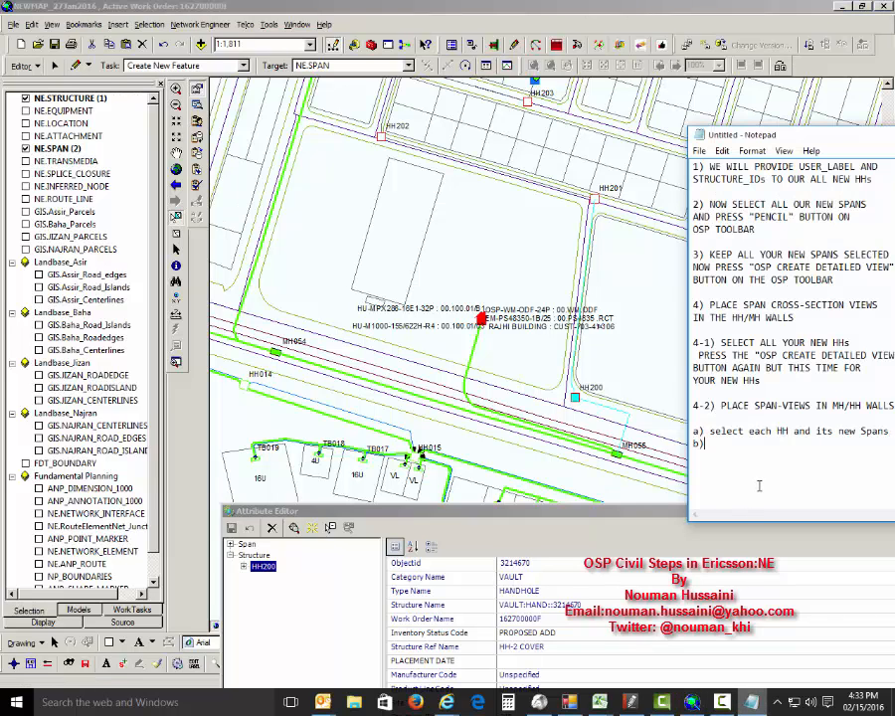
type(" open")
left_click(240, 215)
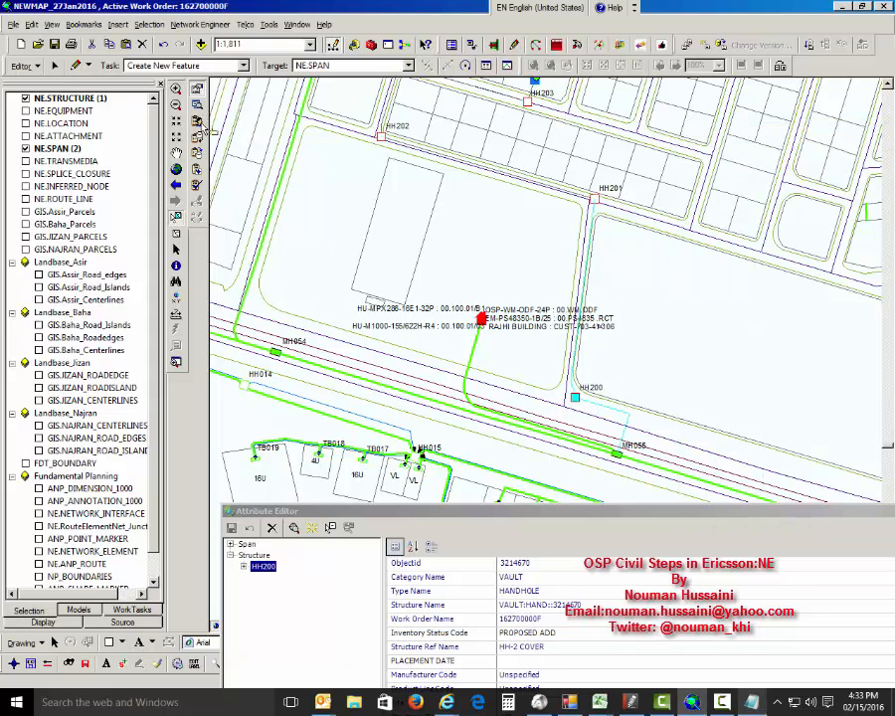
- Finish note b) about placing SPAN-Views in the HH-Layout walls and reselect HH200 with its spans
left_click(753, 702)
type("\"VIEWS EXPLORER\" and place")
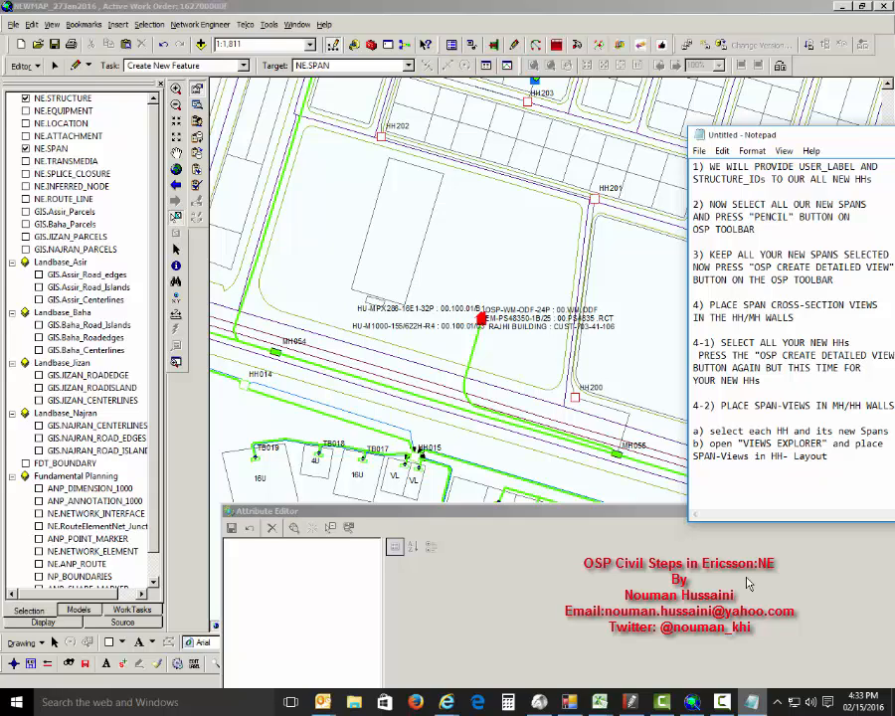
type("alls")
left_click(582, 406)
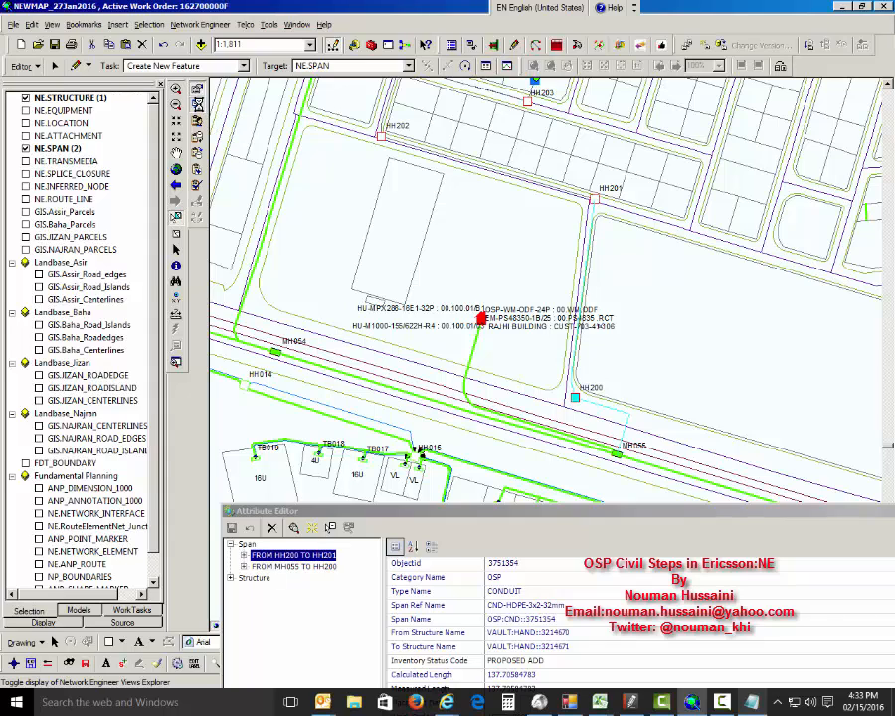
- Open the JIZA-HH200 manhole layout from Views Explorer under Structure > HH200
left_click(198, 104)
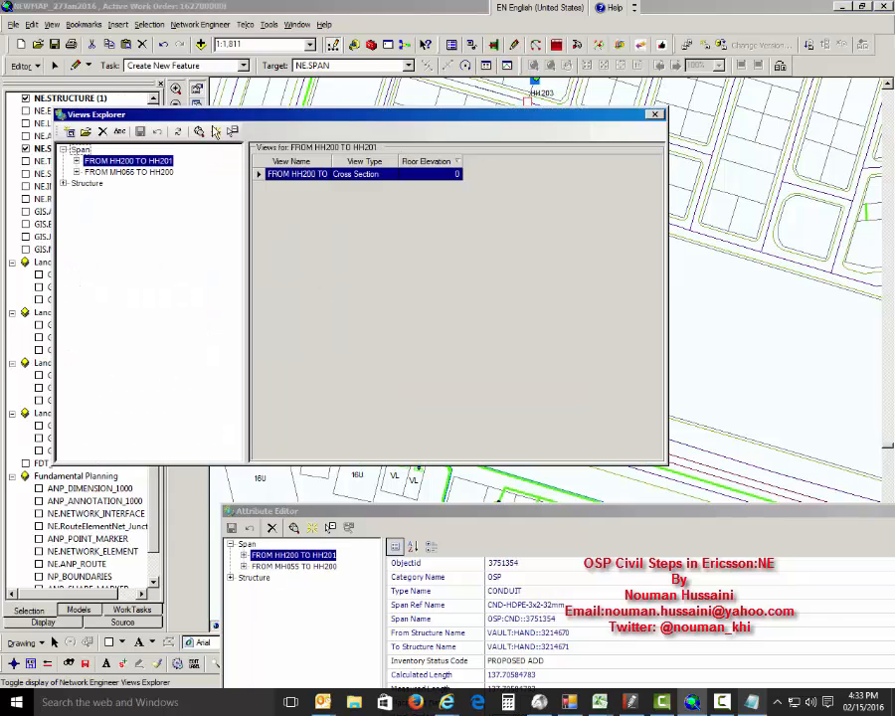
left_click(63, 184)
left_click(94, 194)
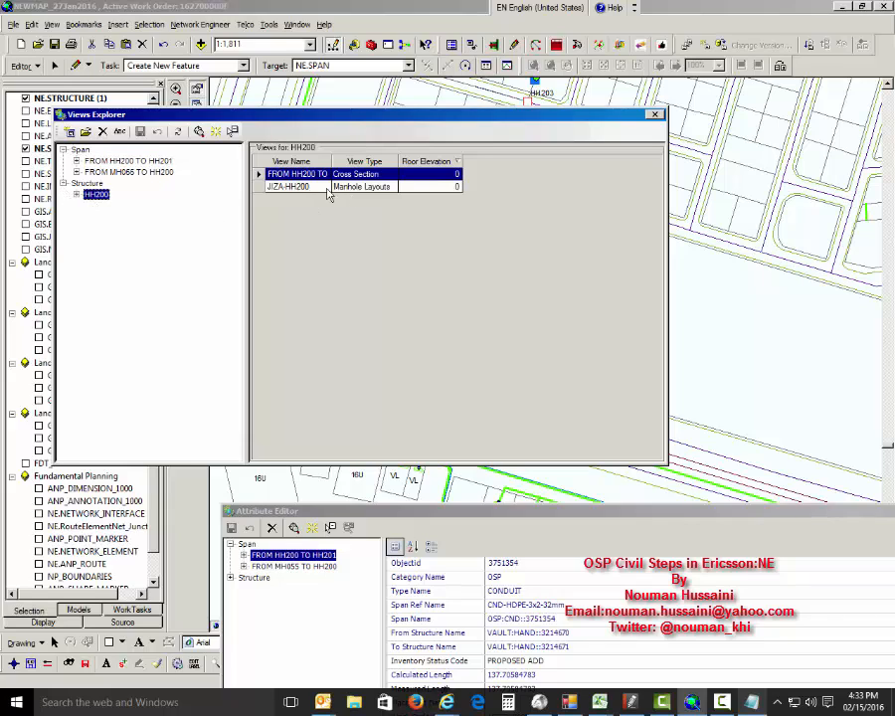
left_click(299, 187)
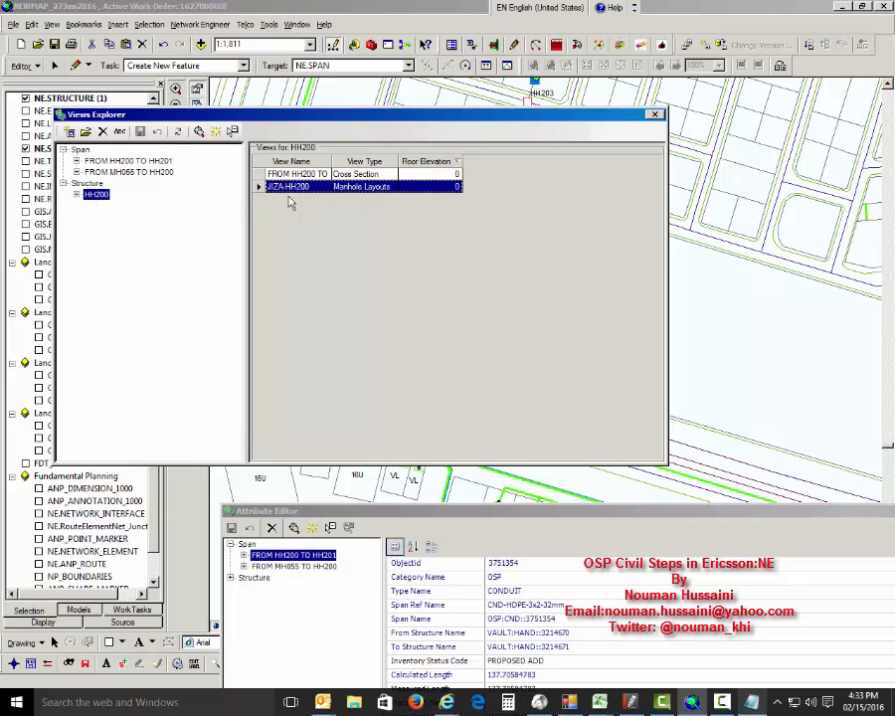
double_click(259, 187)
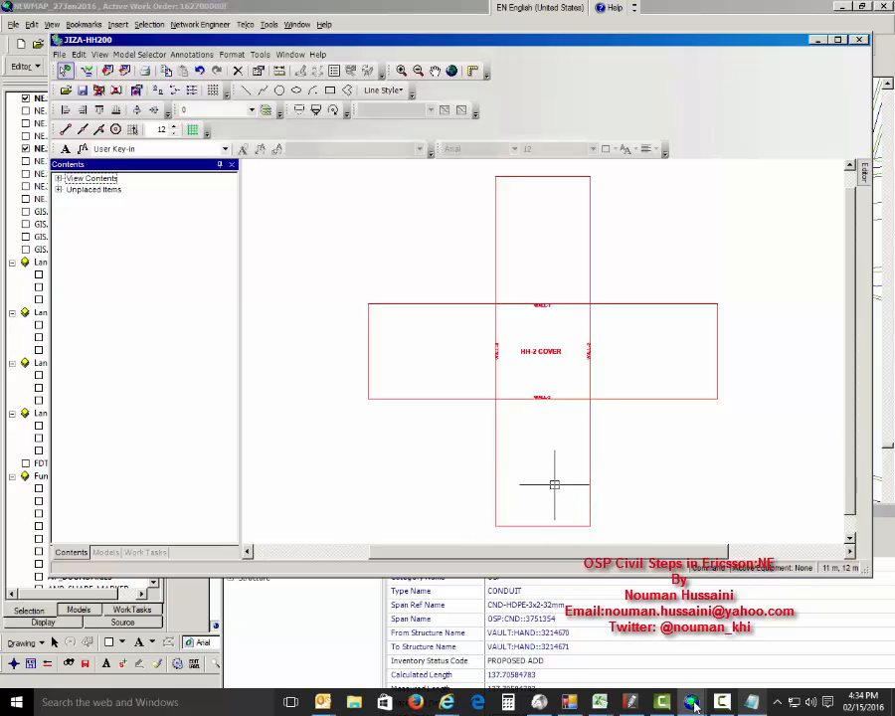
- Place span FROM MH055 TO HH200 on the lower wall and FROM HH200 TO HH201 on the upper wall
left_click(753, 702)
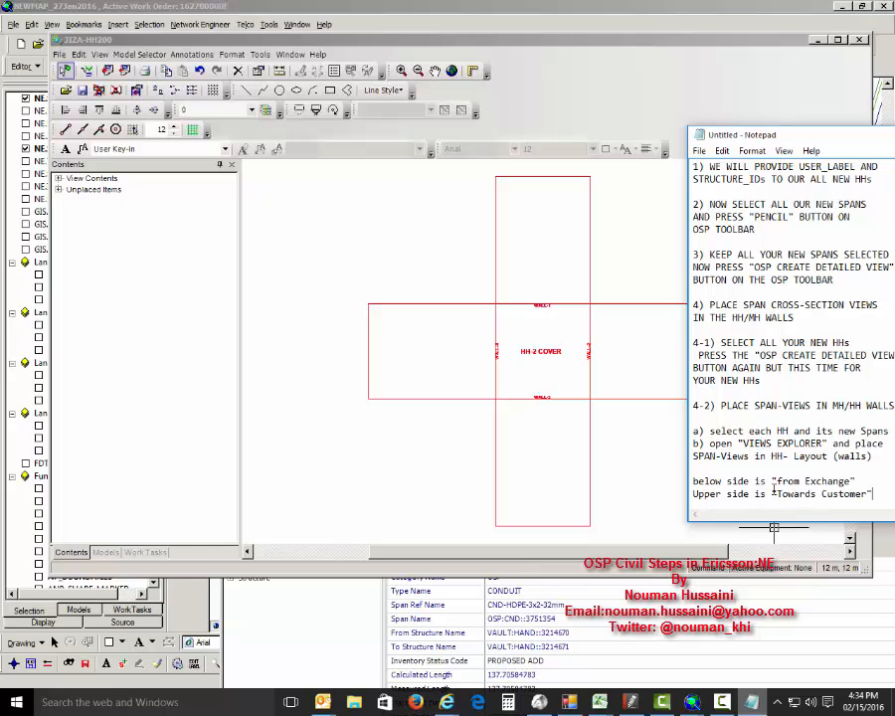
key("Return")
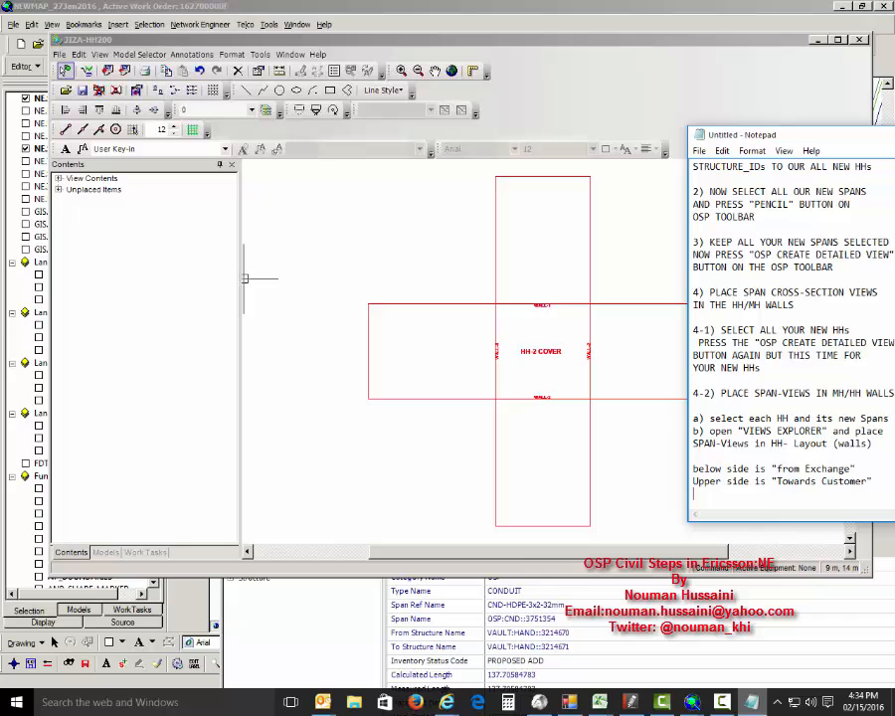
left_click(577, 57)
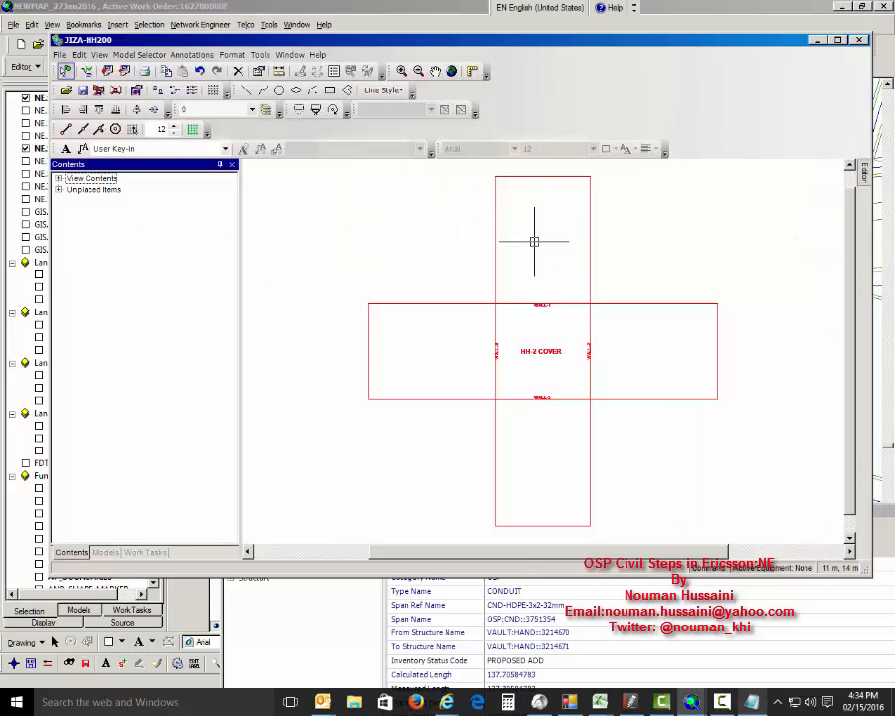
left_click(59, 189)
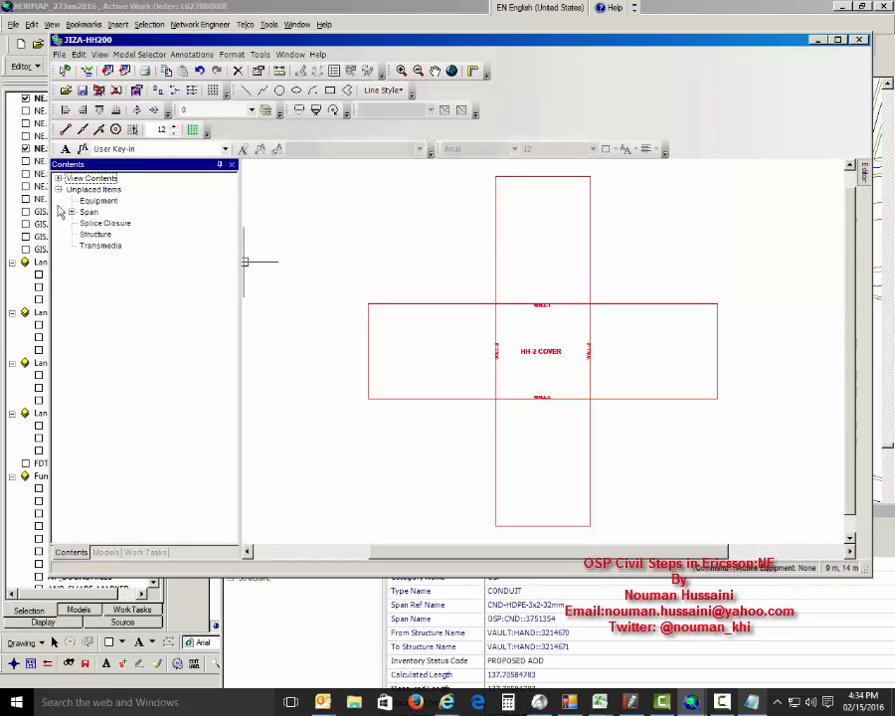
left_click(72, 213)
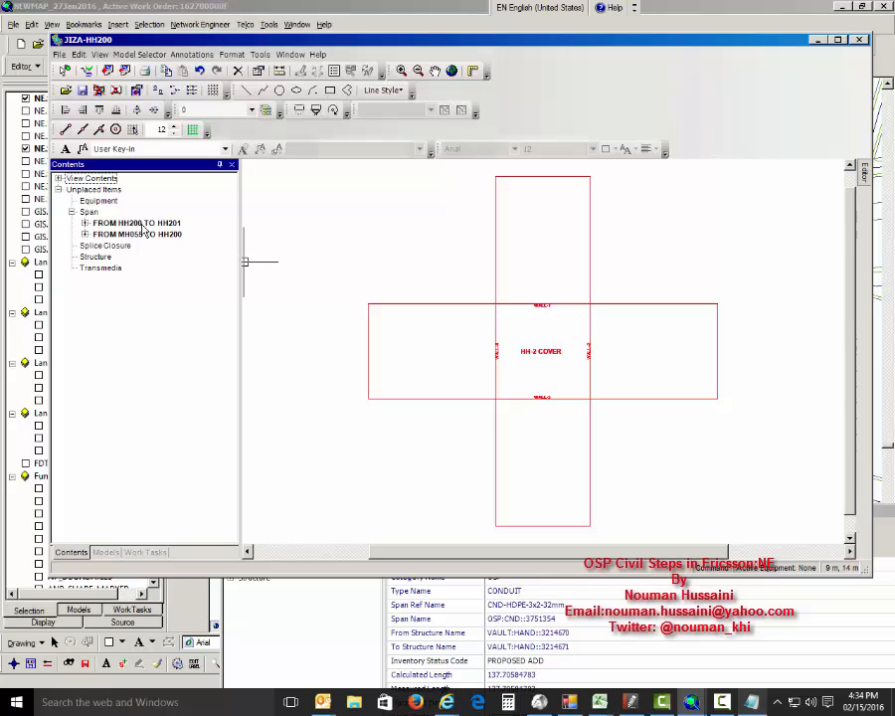
left_click(149, 235)
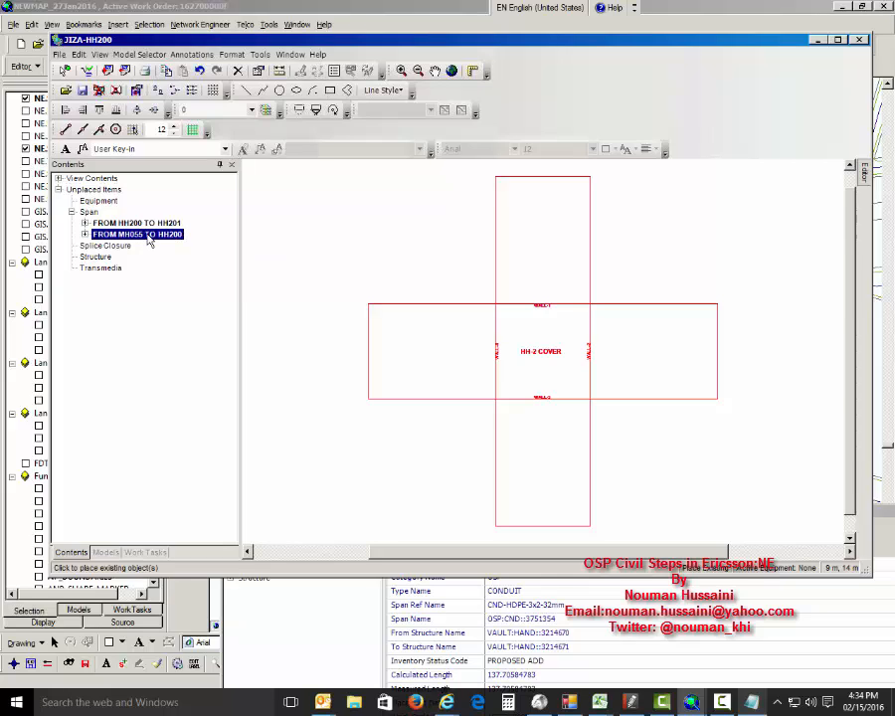
left_click(533, 422)
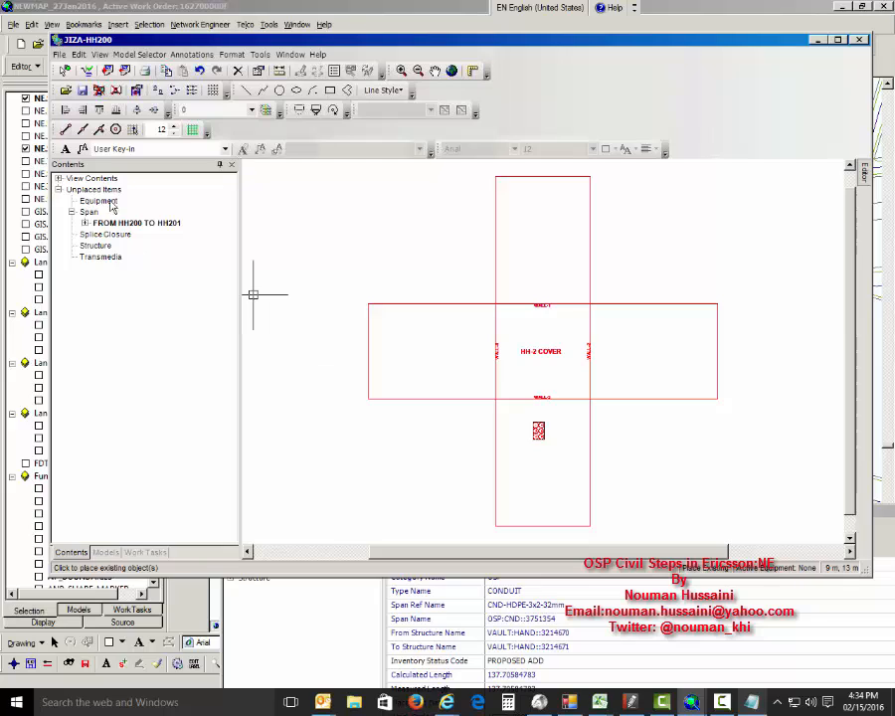
left_click(147, 227)
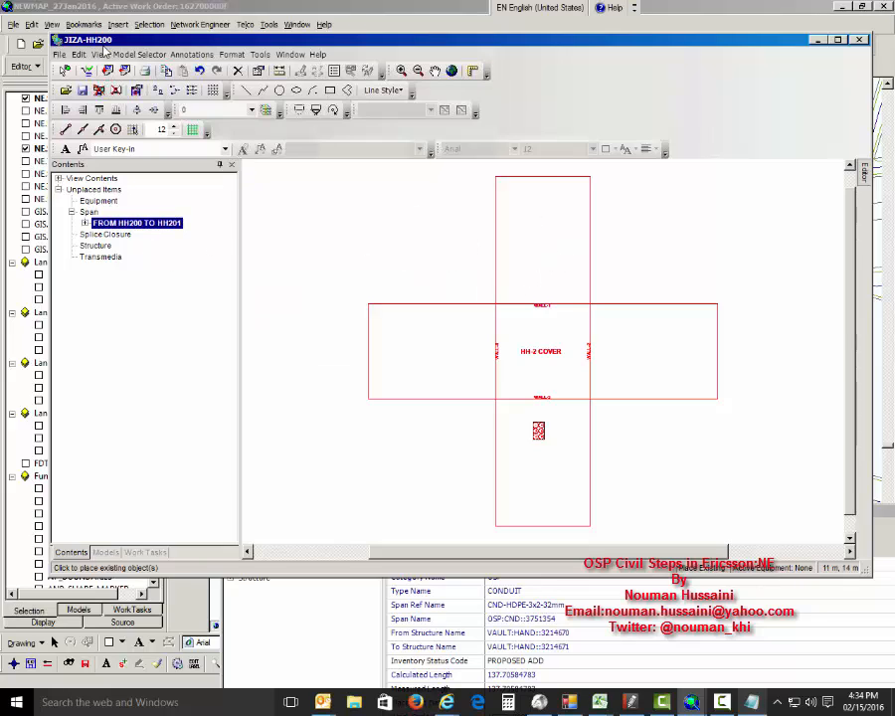
left_click(858, 40)
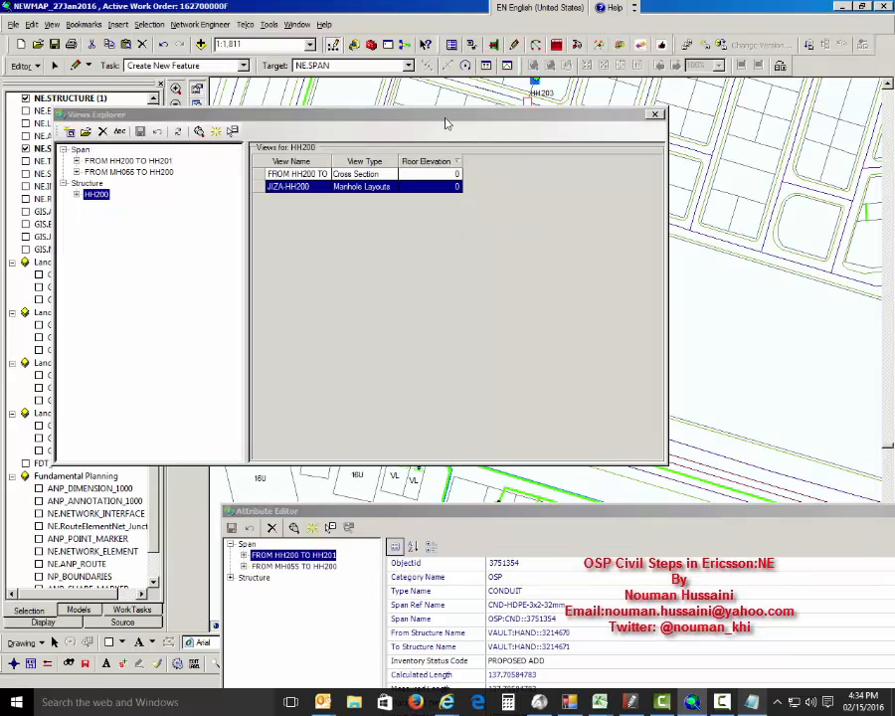
- Select HH201 on the map and open its JIZA-HH201 manhole layout from Views Explorer
left_click_drag(446, 123, 271, 489)
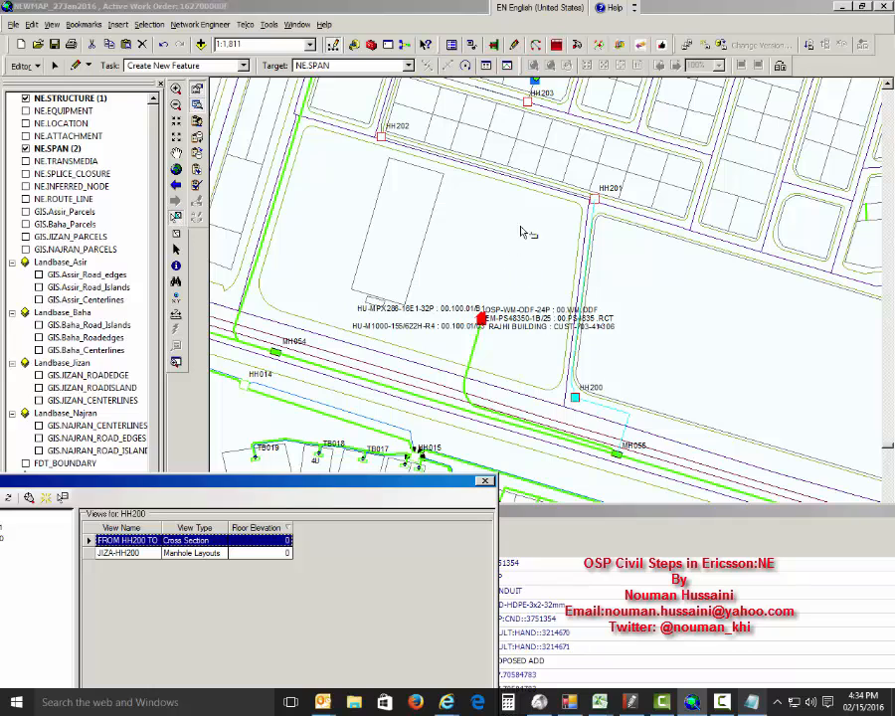
left_click_drag(581, 182, 603, 217)
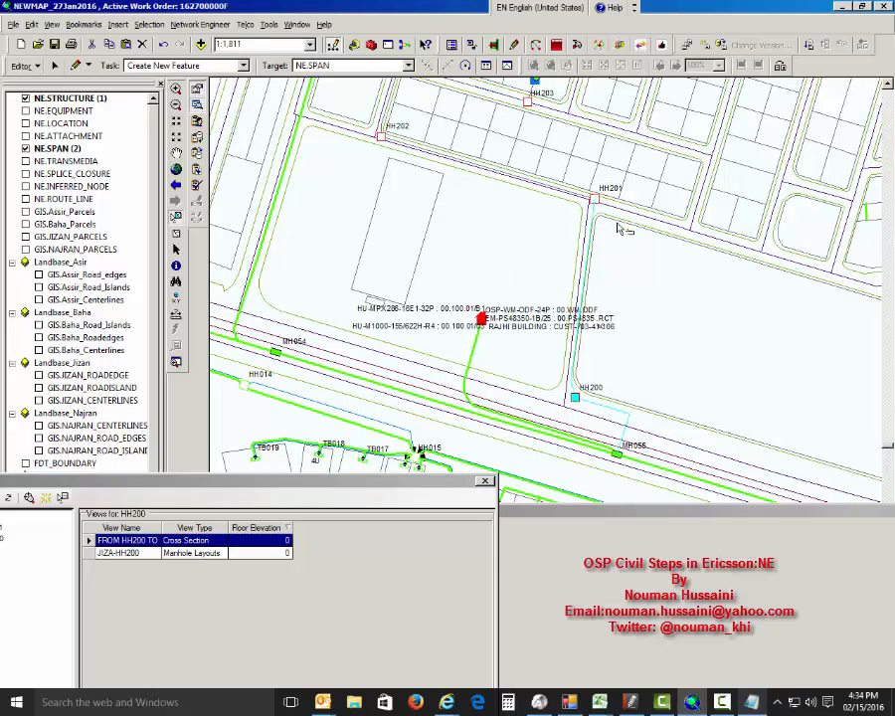
left_click_drag(308, 486, 571, 347)
left_click(154, 410)
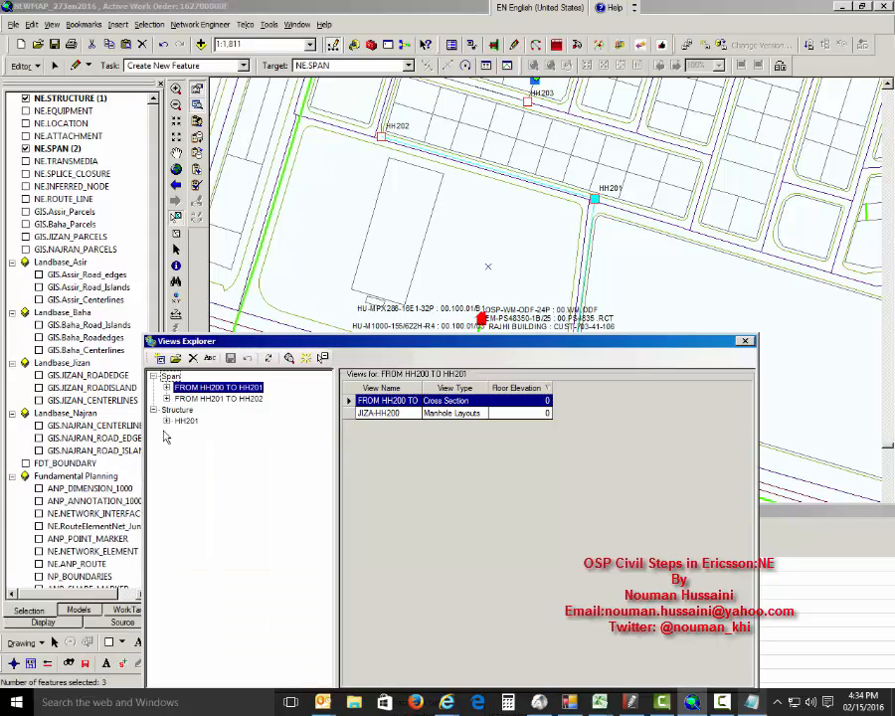
left_click(186, 421)
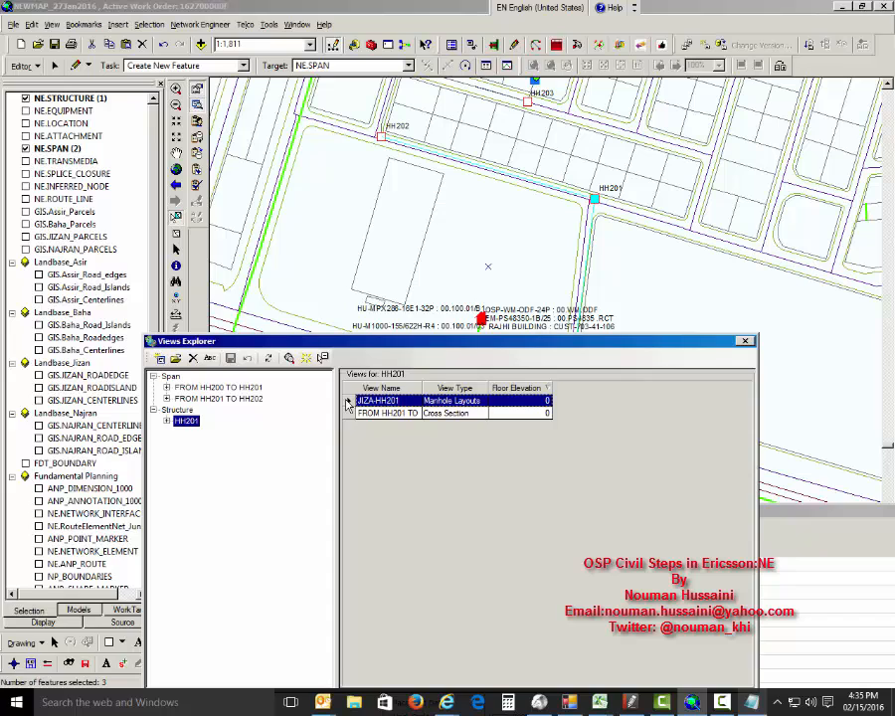
double_click(438, 401)
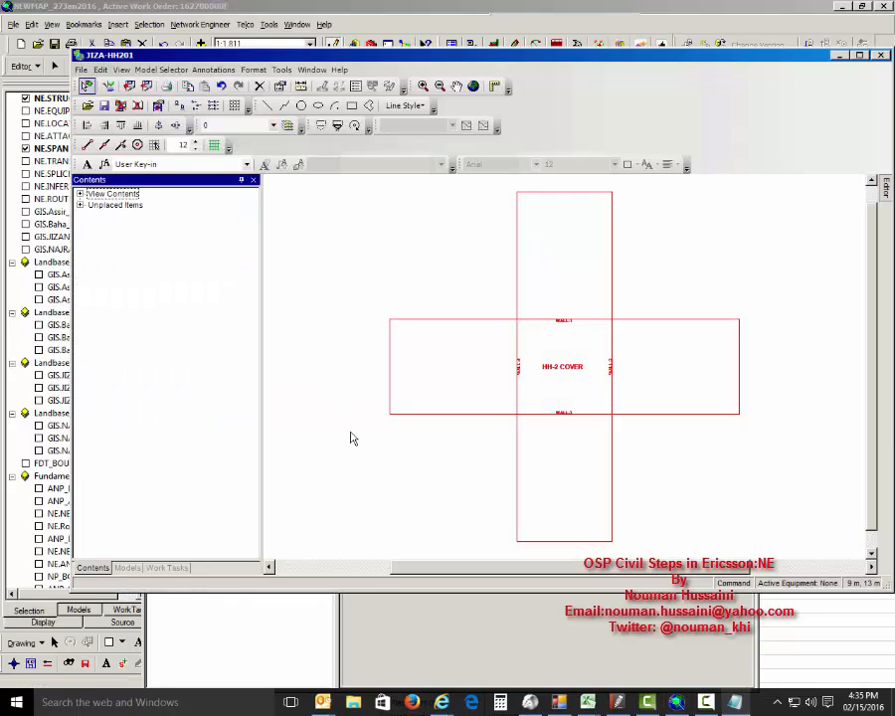
- Place span FROM HH200 TO HH201 in the lower arm and pick FROM HH201 TO HH202 for placement
left_click(79, 205)
left_click(93, 228)
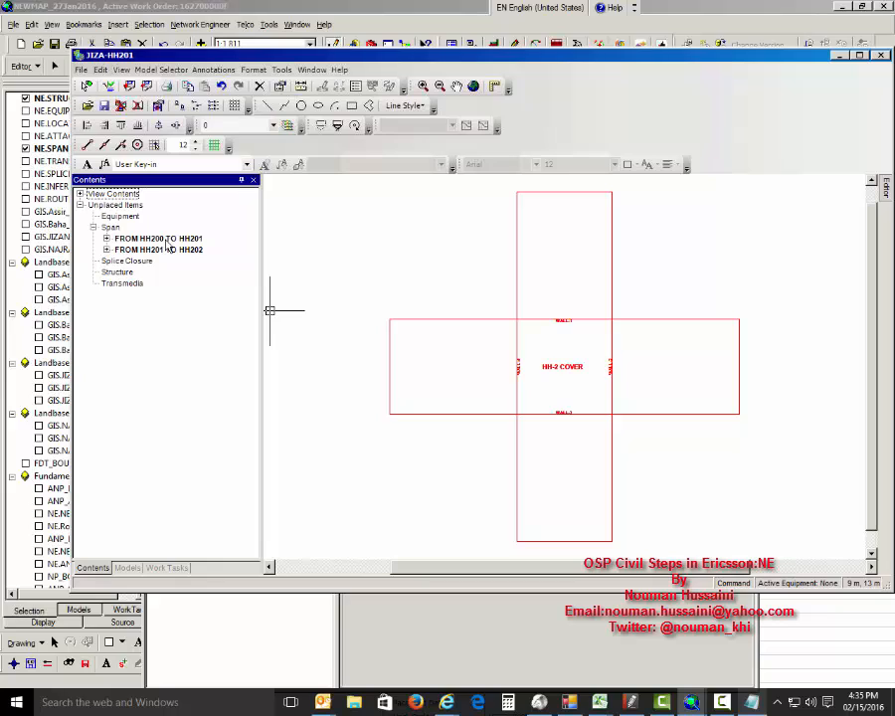
double_click(164, 240)
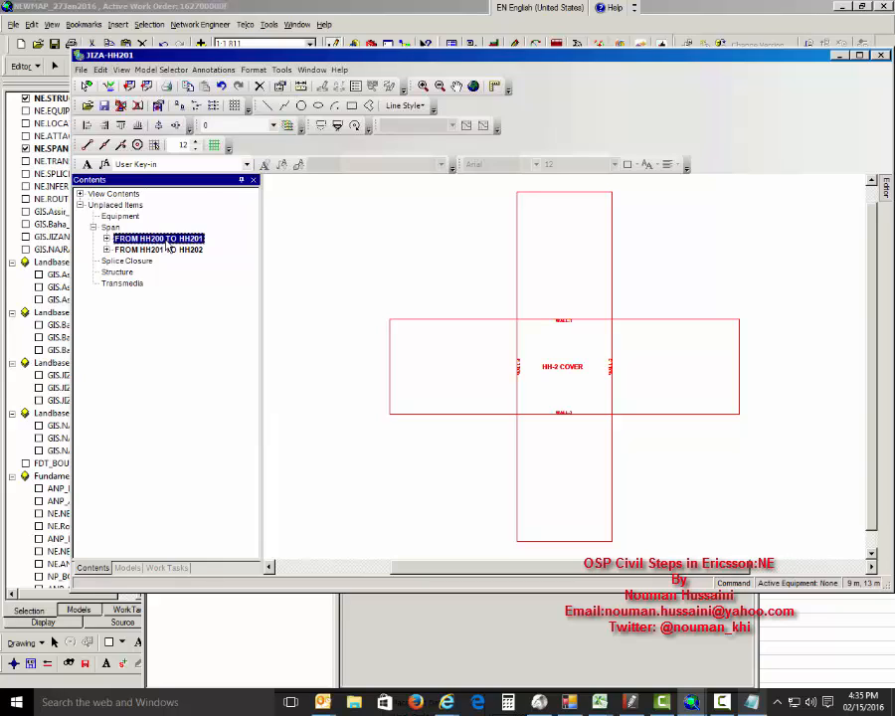
left_click(552, 441)
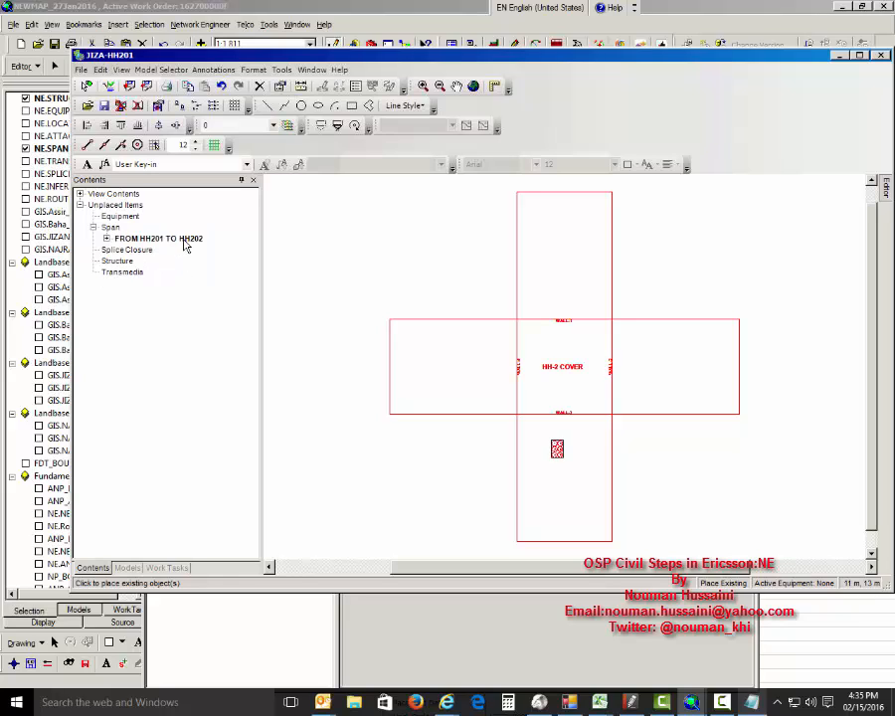
double_click(185, 240)
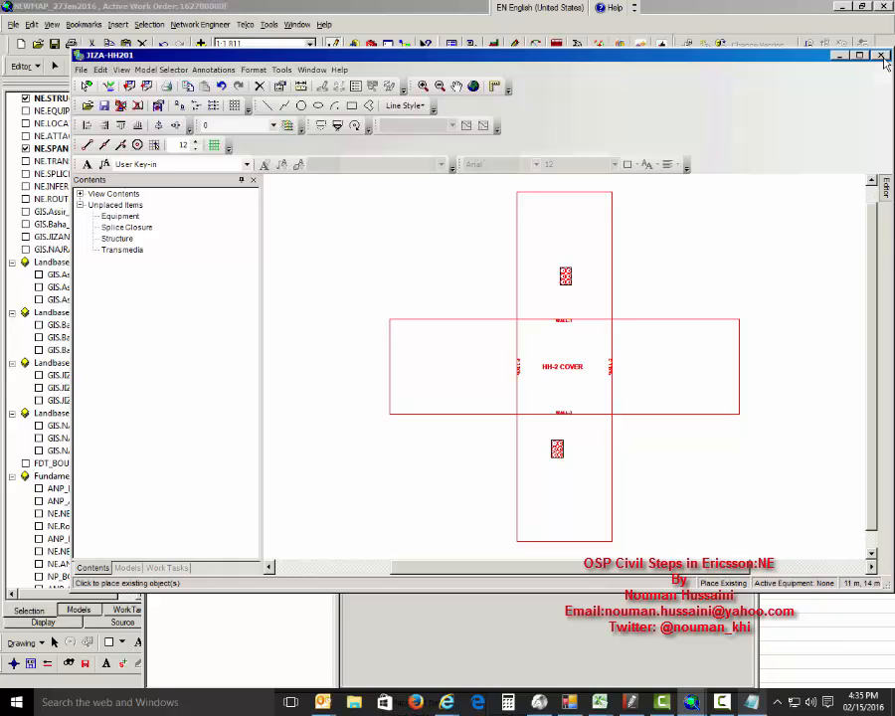
- Close the JIZA-HH201 layout, select HH202 on the map, and expand Structure in Views Explorer
left_click(881, 56)
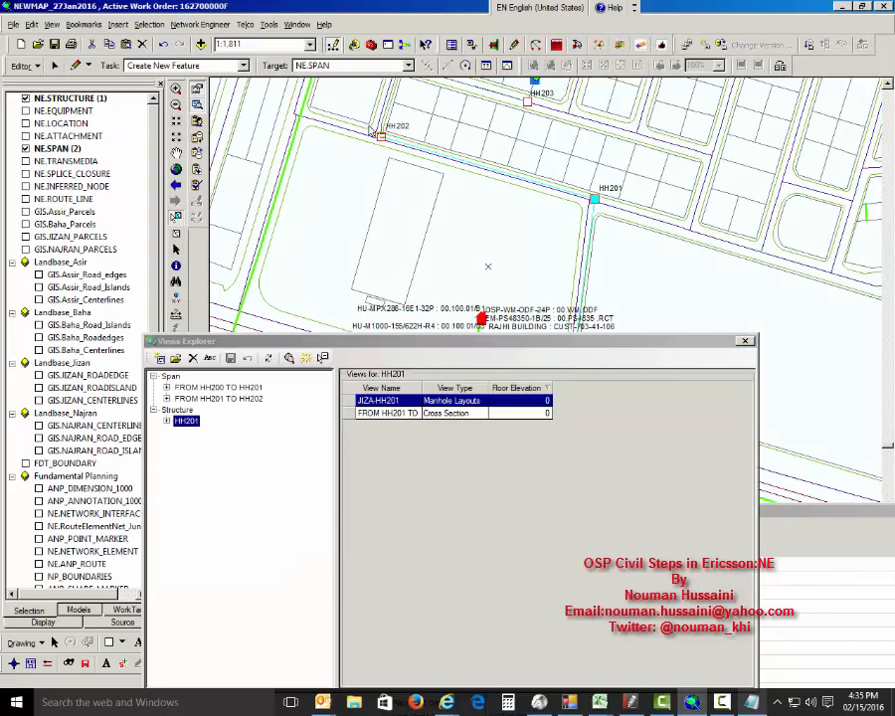
left_click_drag(370, 125, 402, 157)
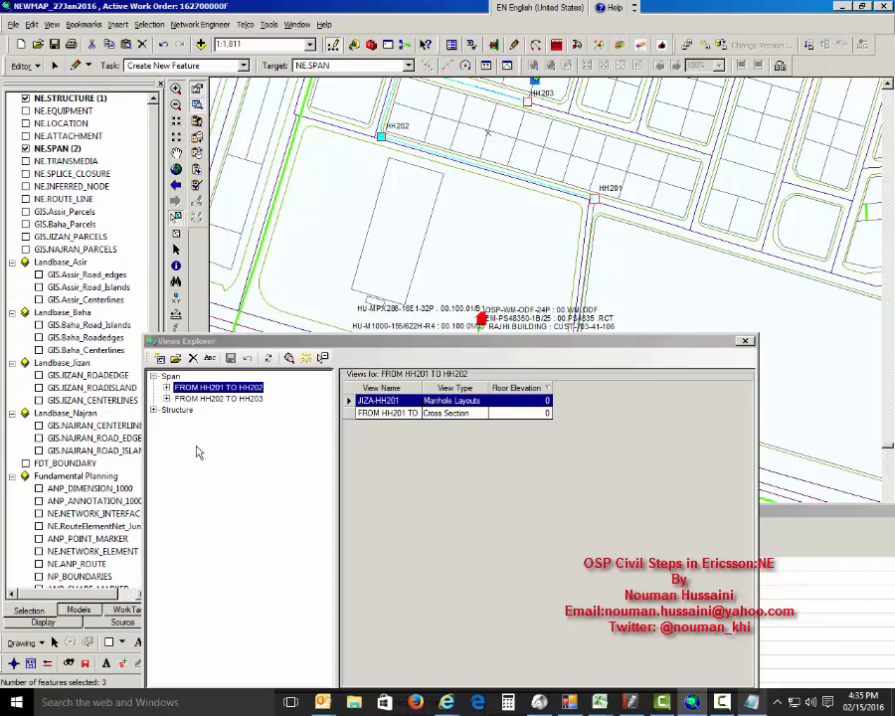
left_click(153, 409)
- Open JIZA-HH202, place spans FROM HH201 TO HH202 (lower) and FROM HH202 TO HH203 (upper), and close it
left_click(186, 421)
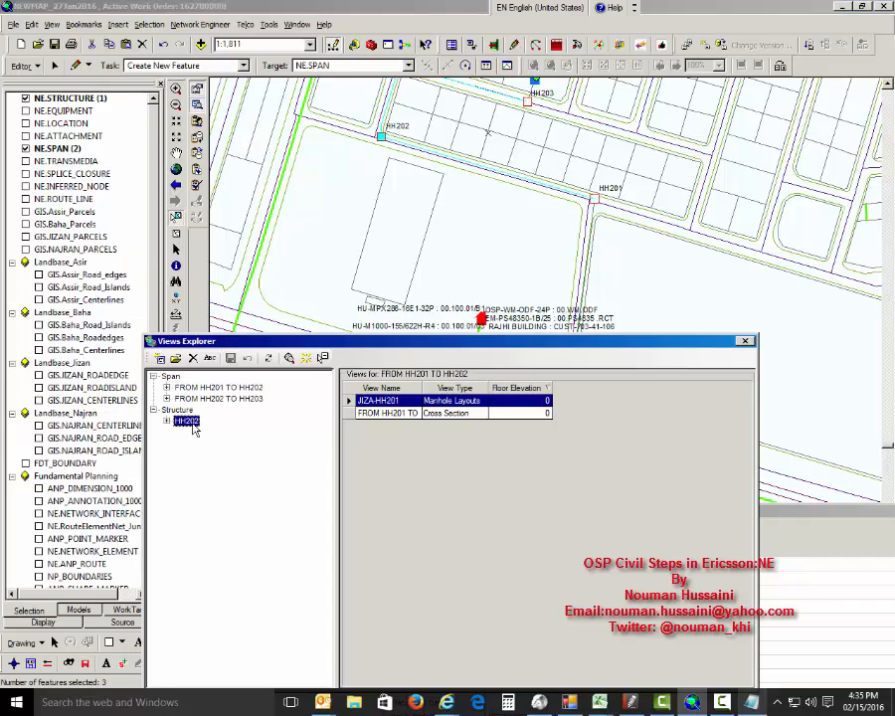
left_click(431, 413)
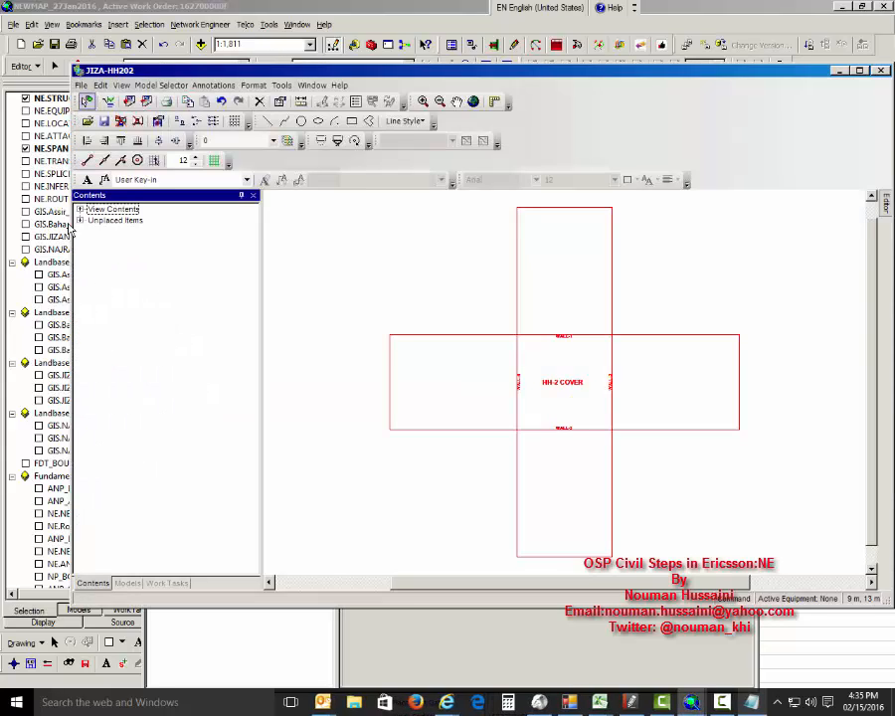
left_click(80, 221)
left_click(93, 243)
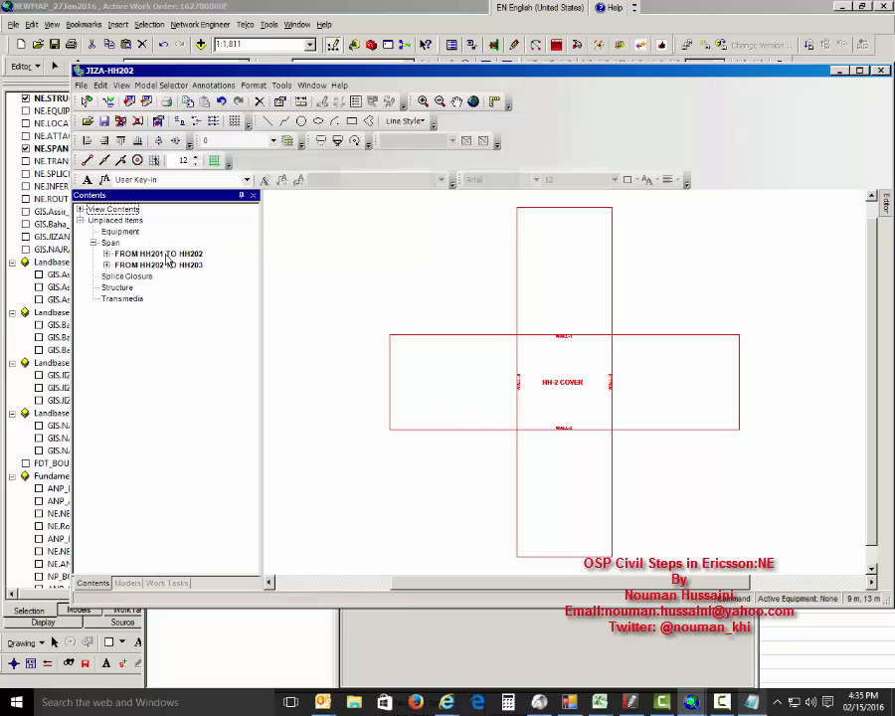
left_click(164, 254)
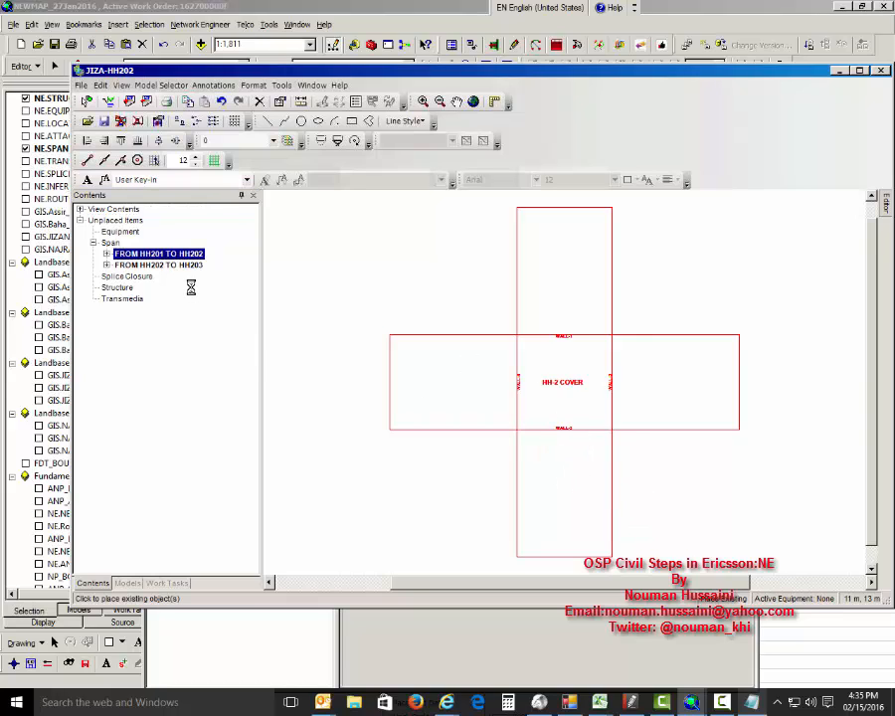
left_click(173, 256)
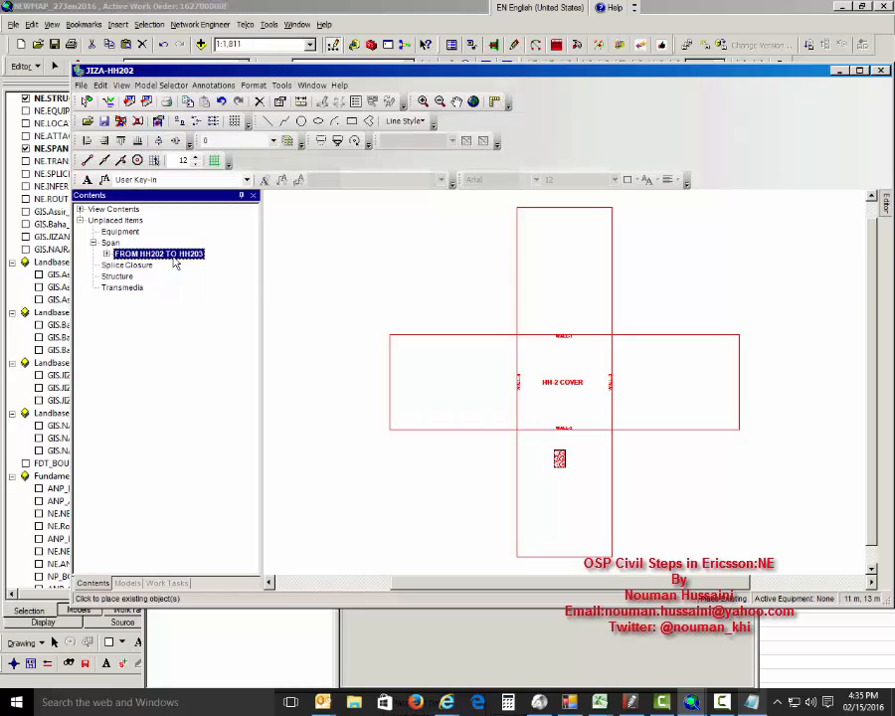
left_click(559, 287)
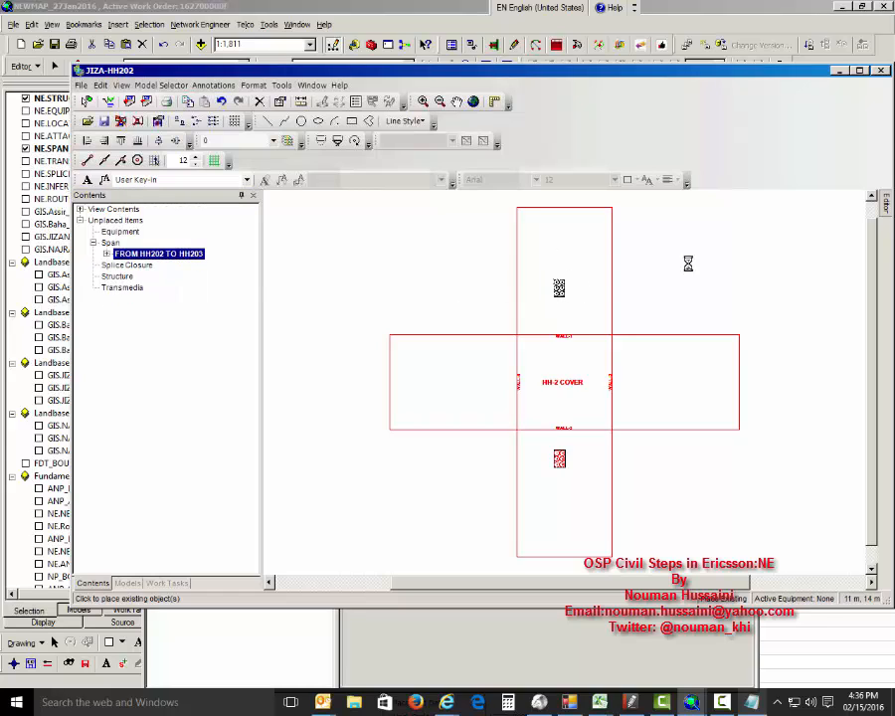
left_click(881, 71)
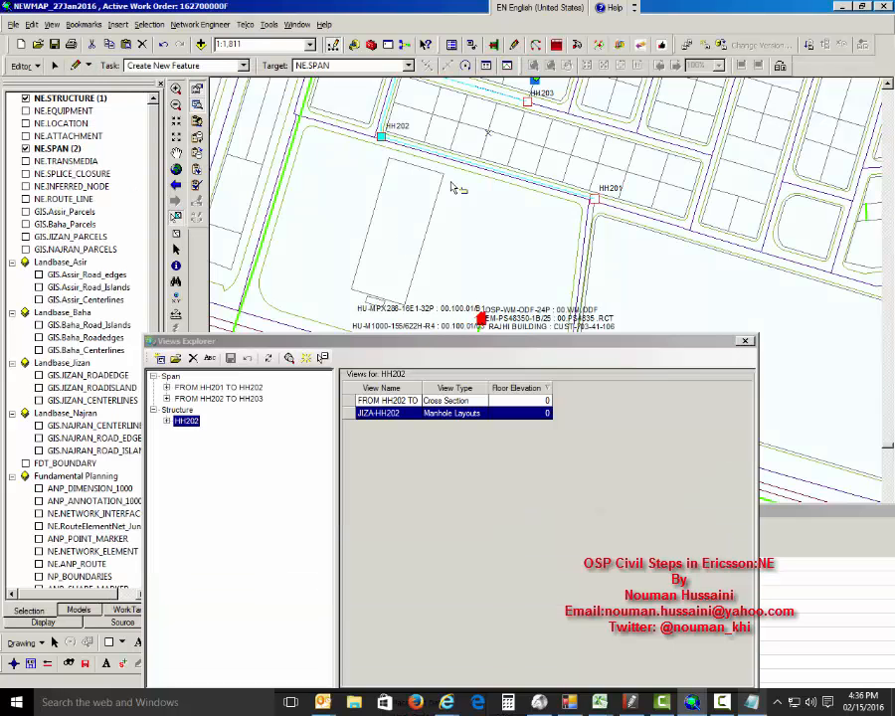
- Select HH203 and open its JIZA-HH203 manhole layout from Views Explorer
left_click(527, 102)
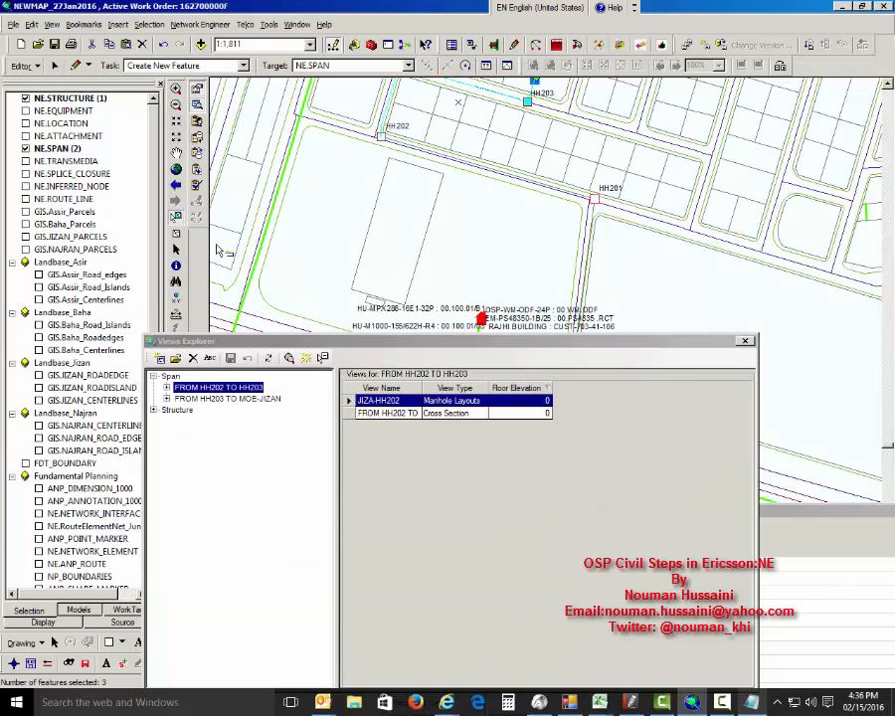
left_click(153, 410)
left_click(186, 421)
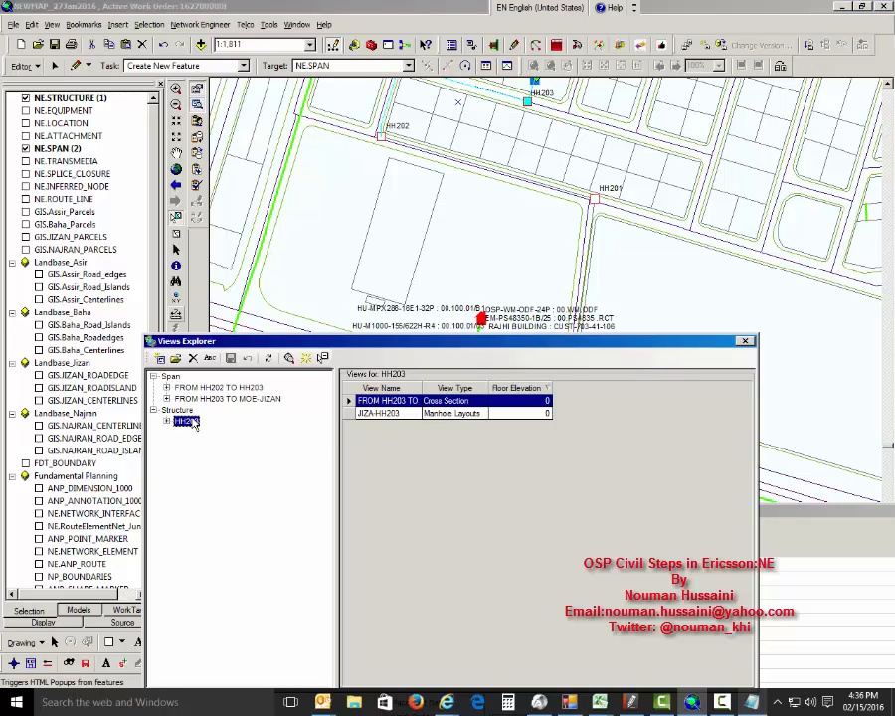
left_click(349, 413)
double_click(348, 413)
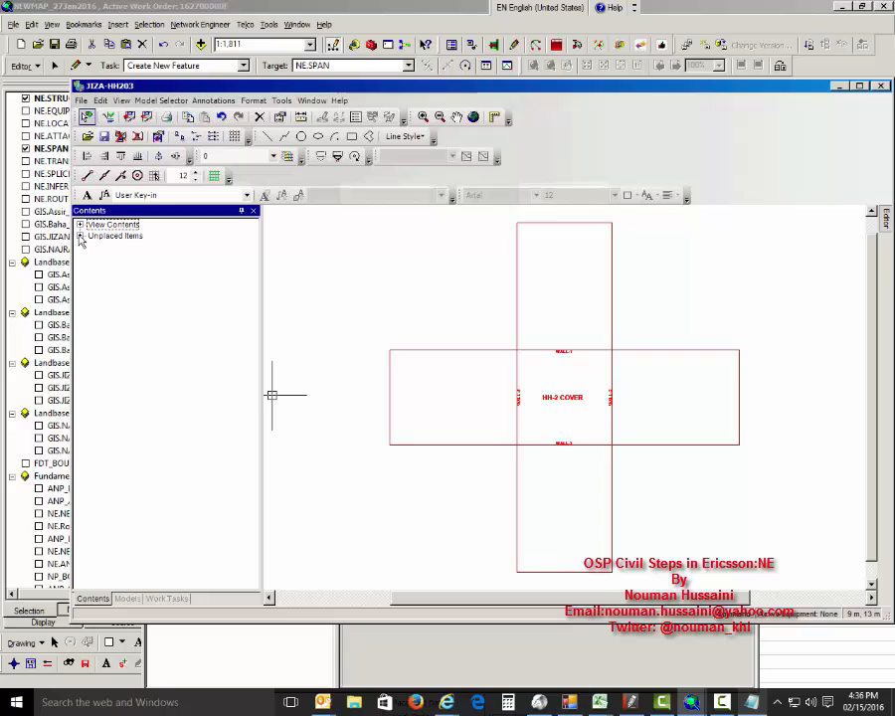
- Place spans FROM HH203 TO MOE-JIZAN (upper arm) and FROM HH202 TO HH203, then close the layout
left_click(81, 236)
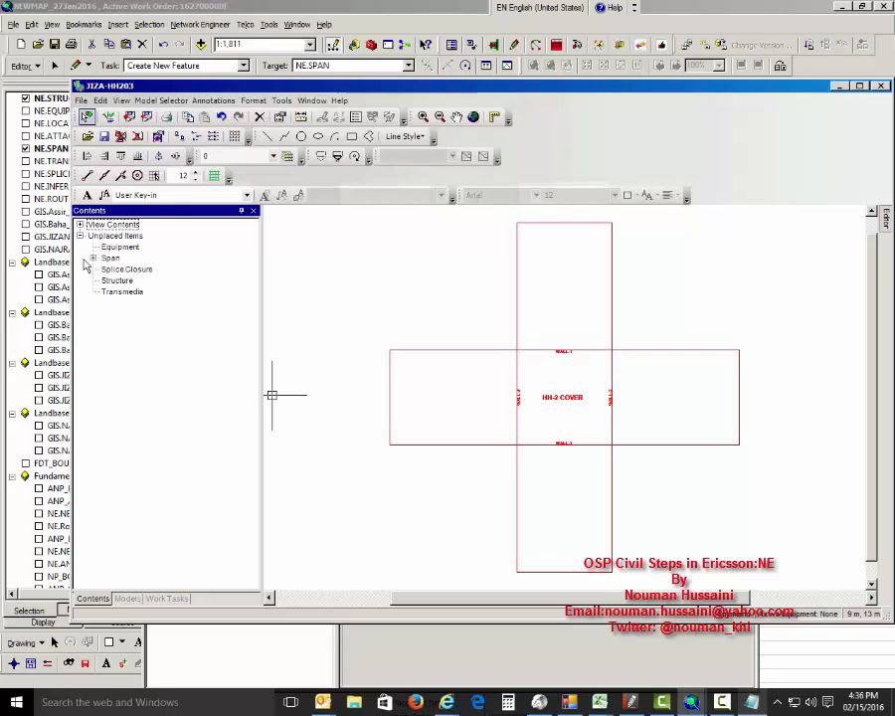
left_click(93, 258)
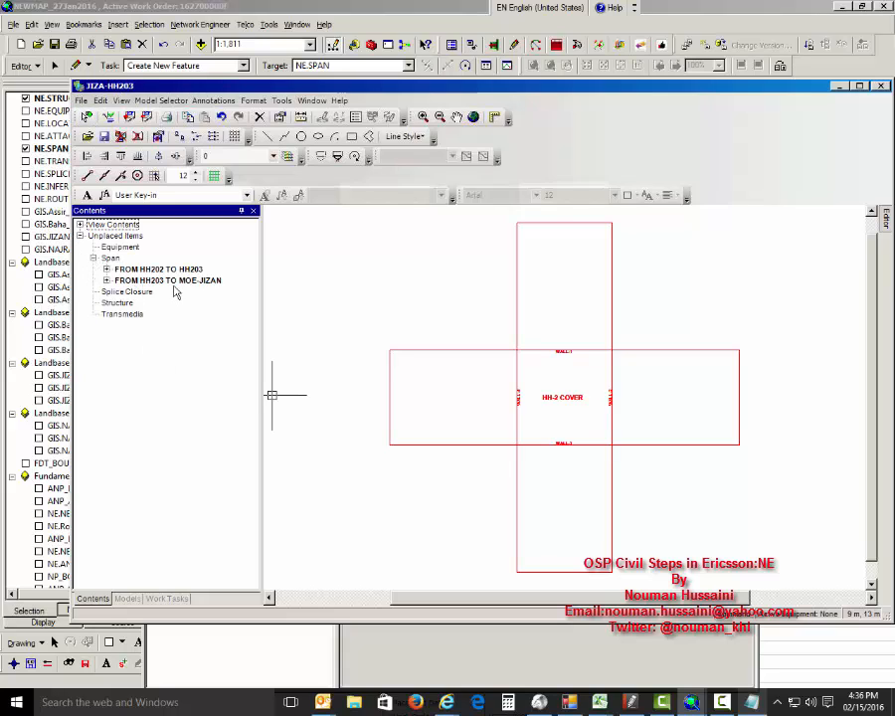
left_click(178, 281)
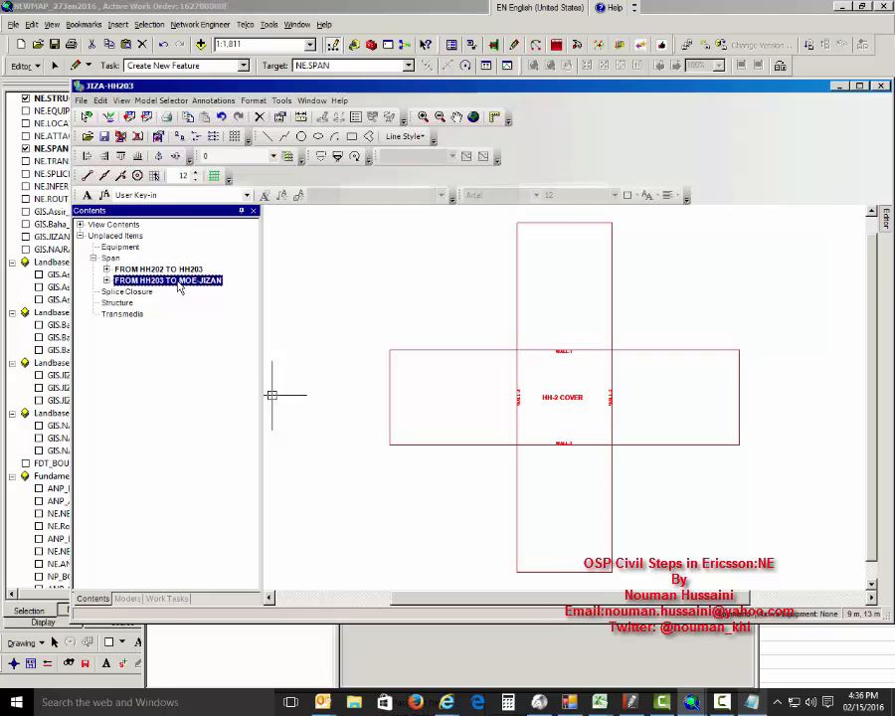
left_click(554, 310)
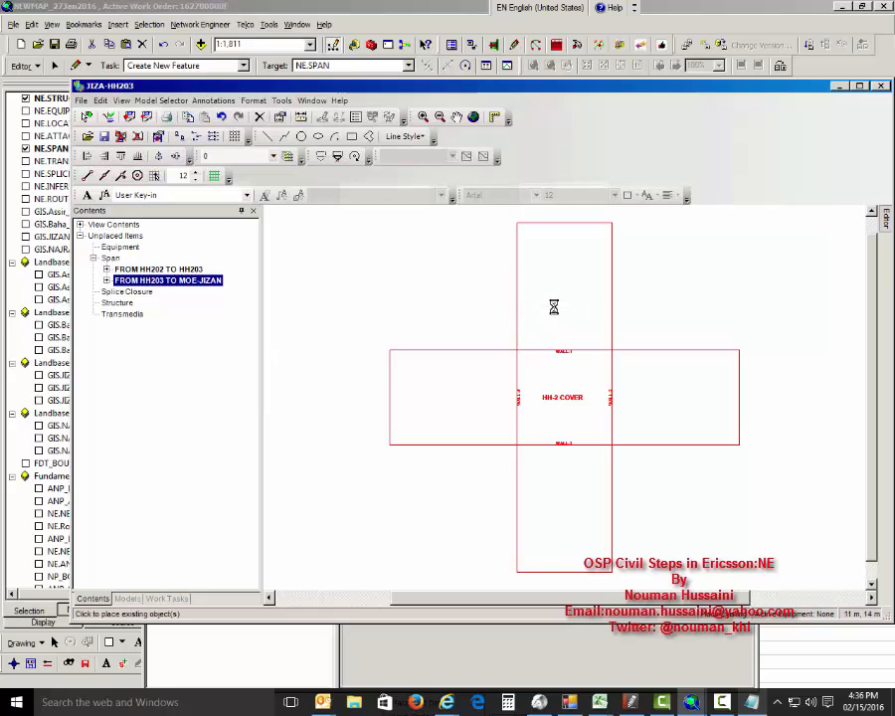
left_click(183, 271)
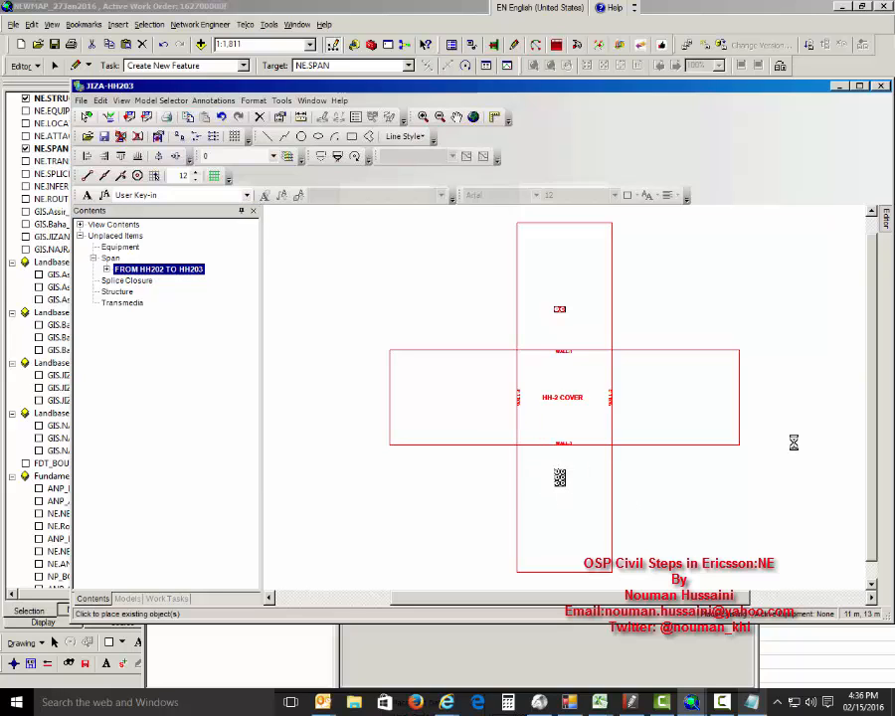
left_click(881, 87)
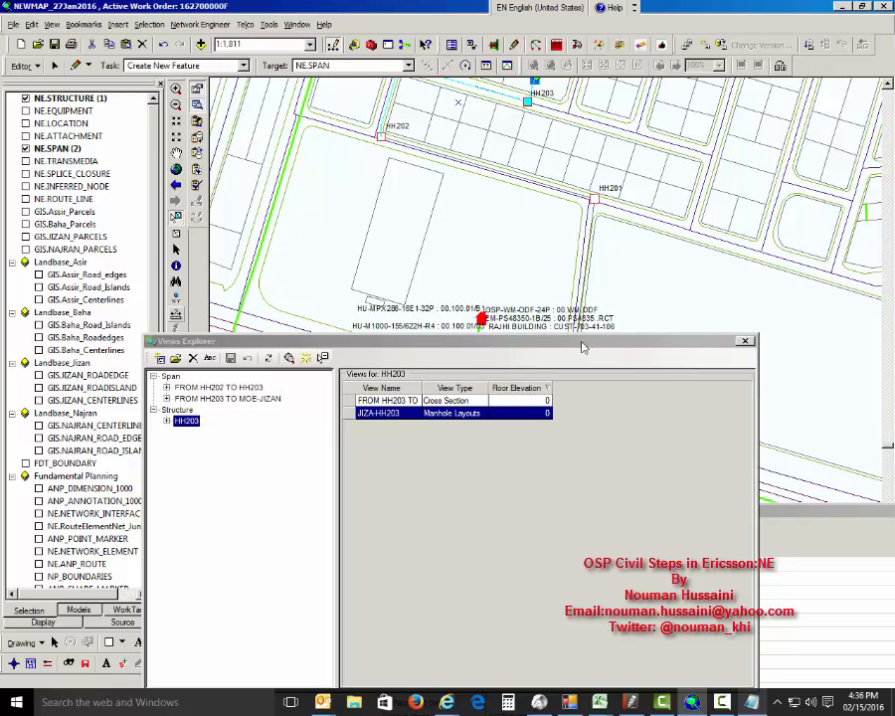
- Close the views window and save the pending edits
left_click(744, 342)
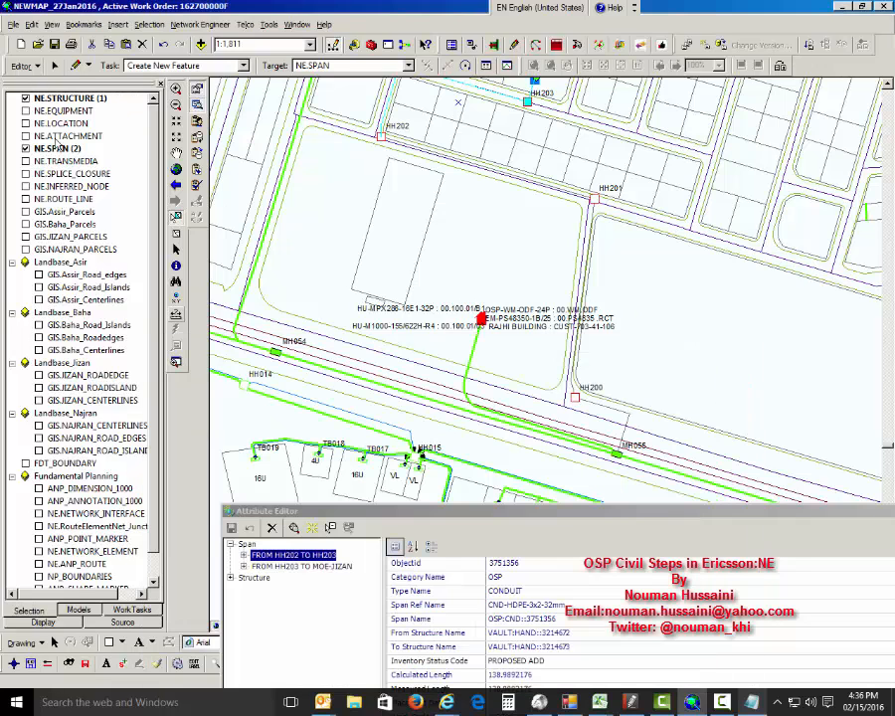
left_click(37, 66)
left_click(40, 116)
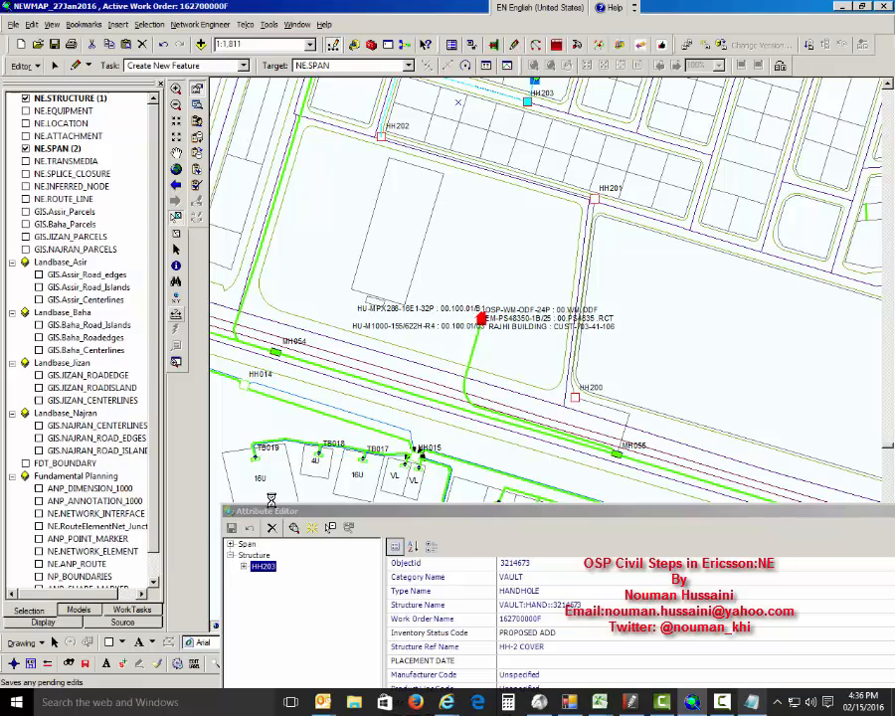
- Clear the map selection and select all of the work order's features
left_click(176, 217)
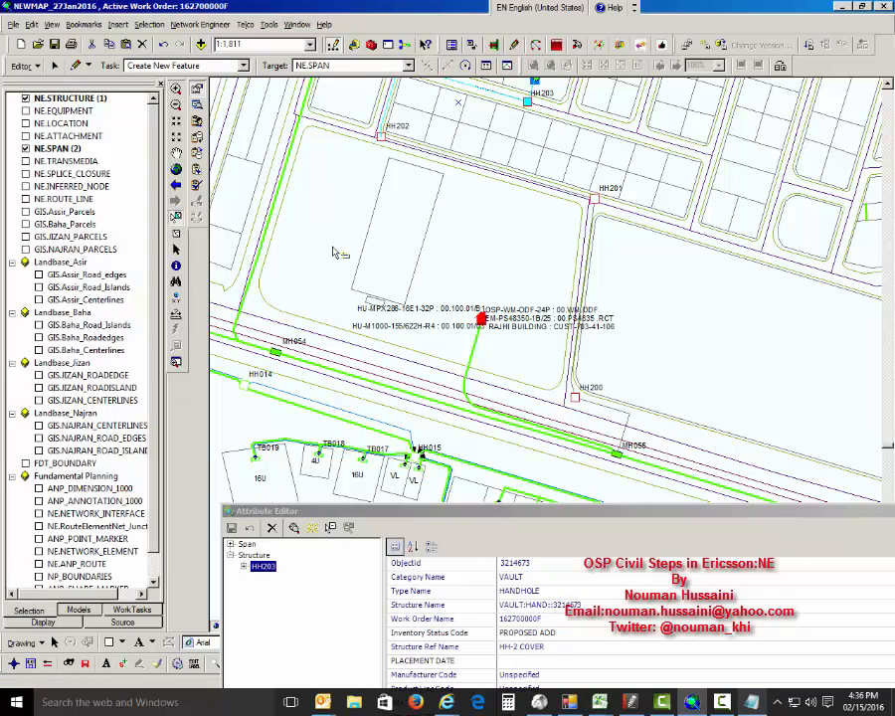
left_click(332, 245)
left_click(214, 27)
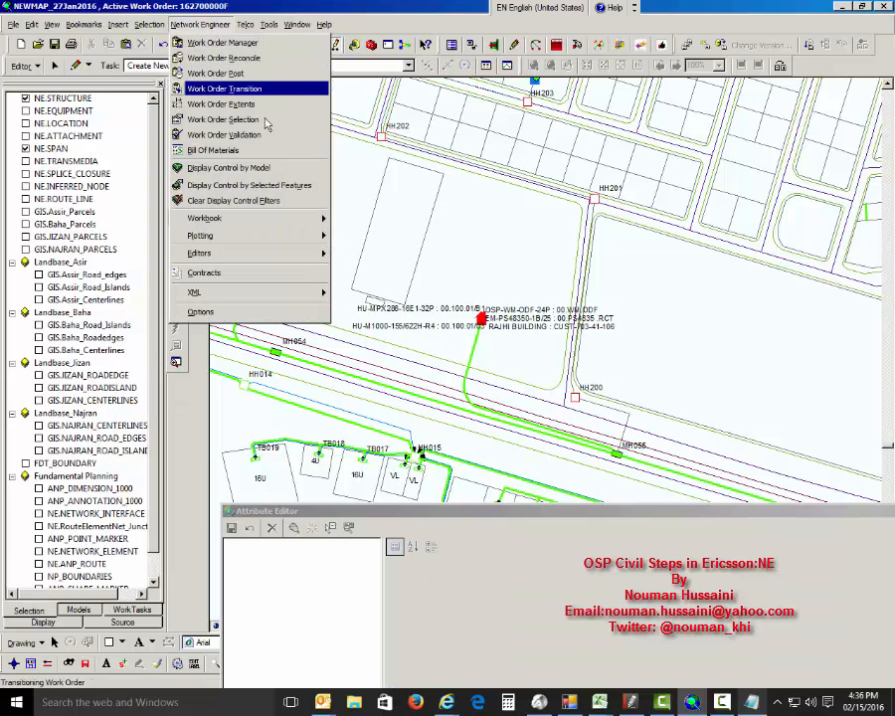
left_click(253, 119)
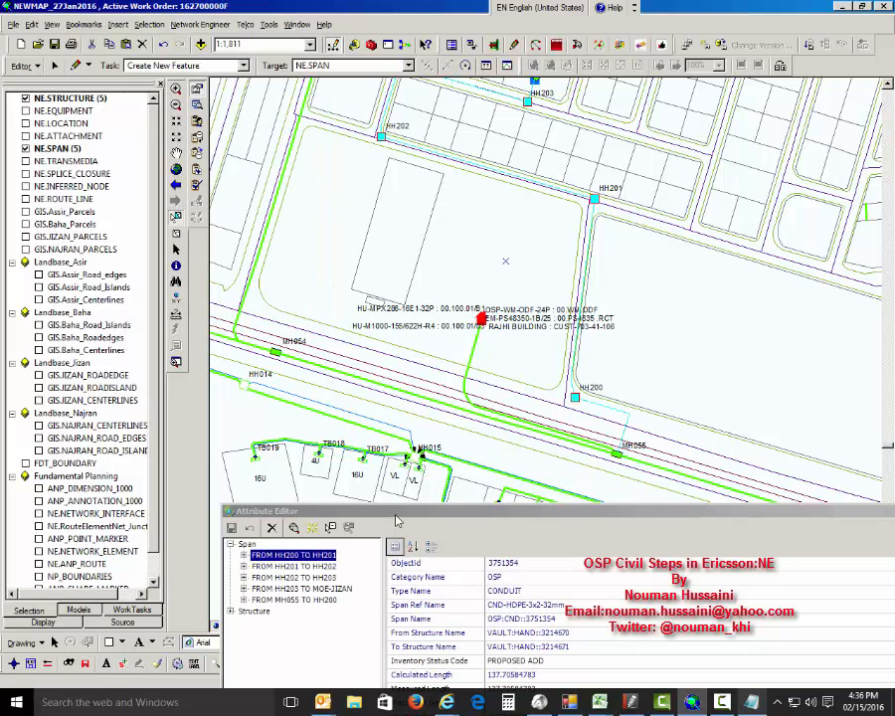
- Expand the Structure node to show HH200, then review span FROM HH200 TO HH201's attributes
left_click_drag(391, 511, 399, 458)
left_click(236, 560)
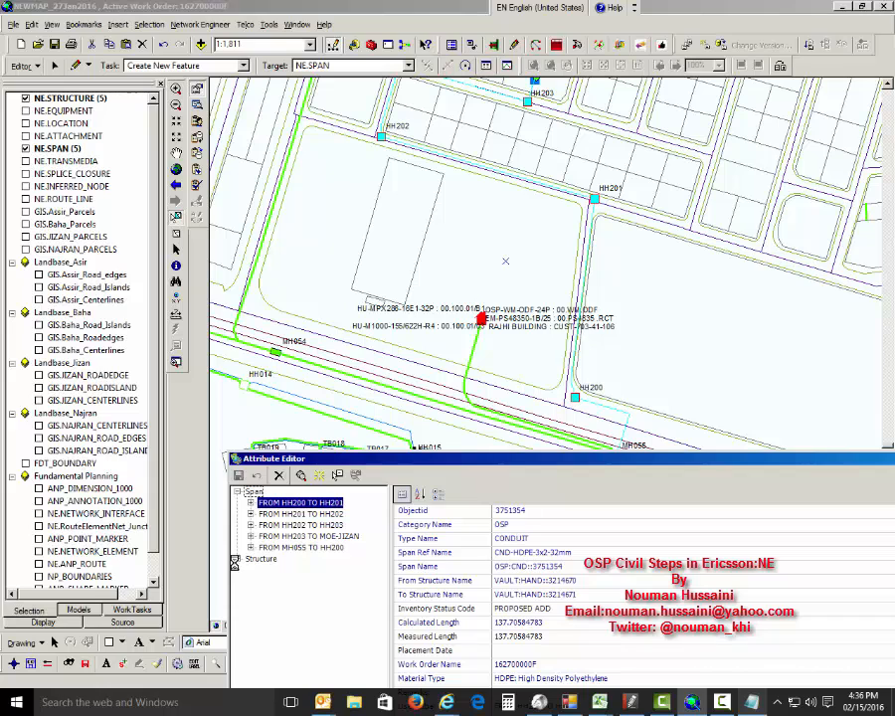
left_click(269, 570)
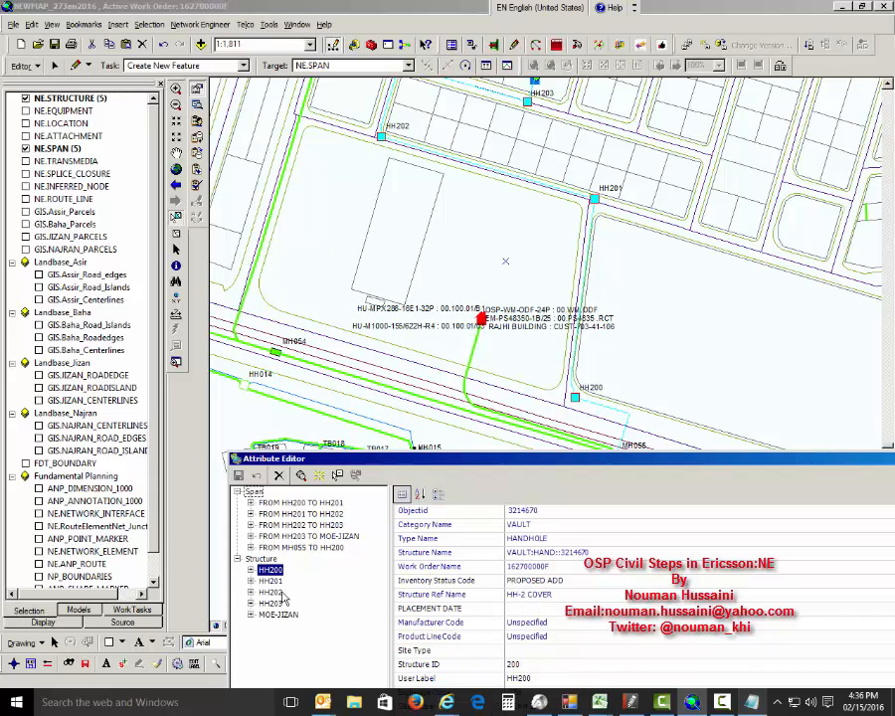
left_click(319, 503)
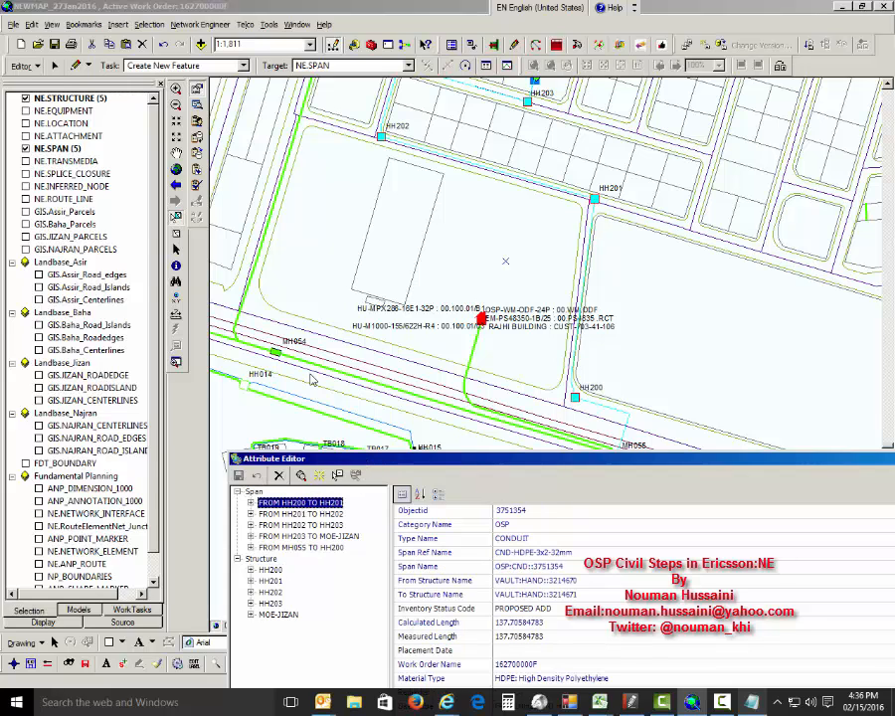
- Set the Measured Length of the first three spans to 138, 153 and 139
left_click_drag(253, 324, 229, 260)
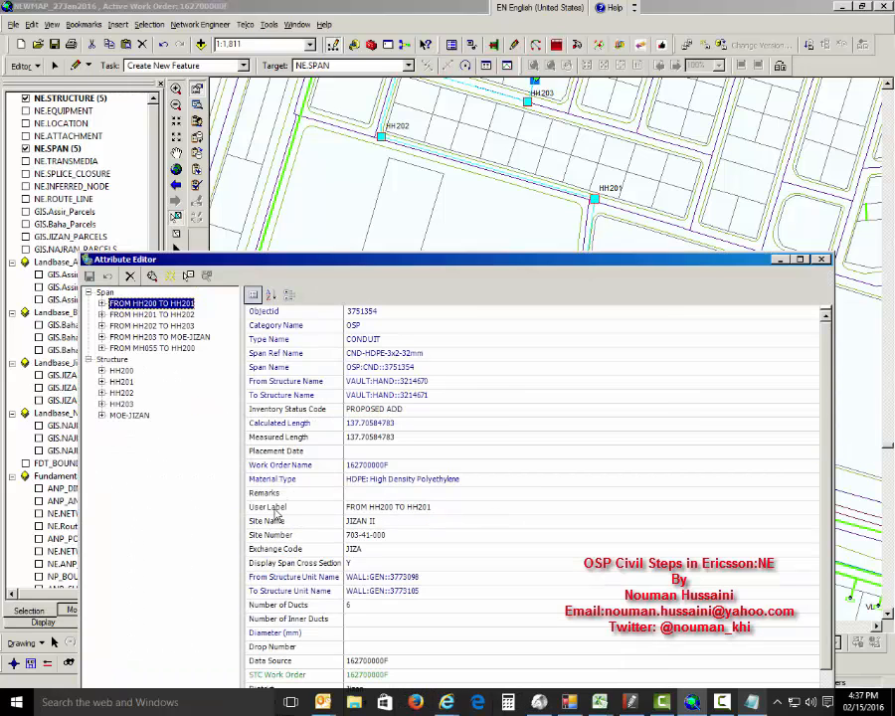
left_click(298, 437)
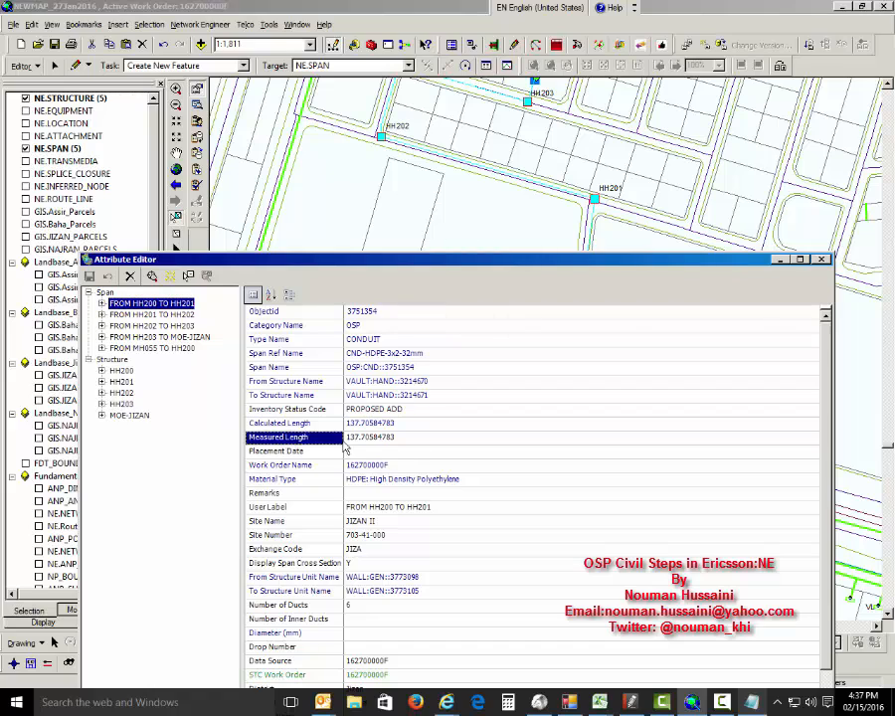
left_click(407, 437)
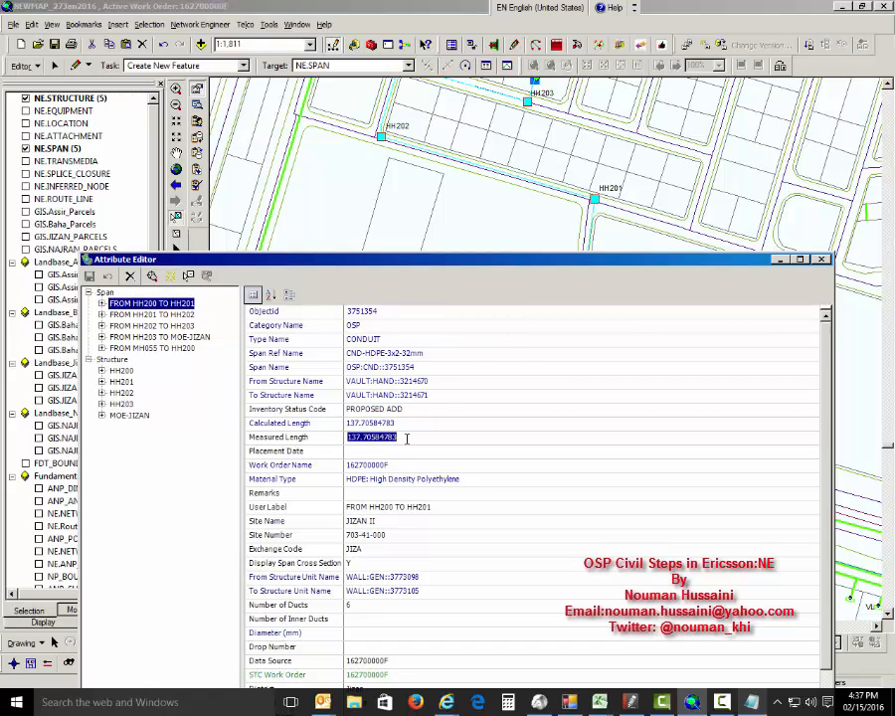
type("138")
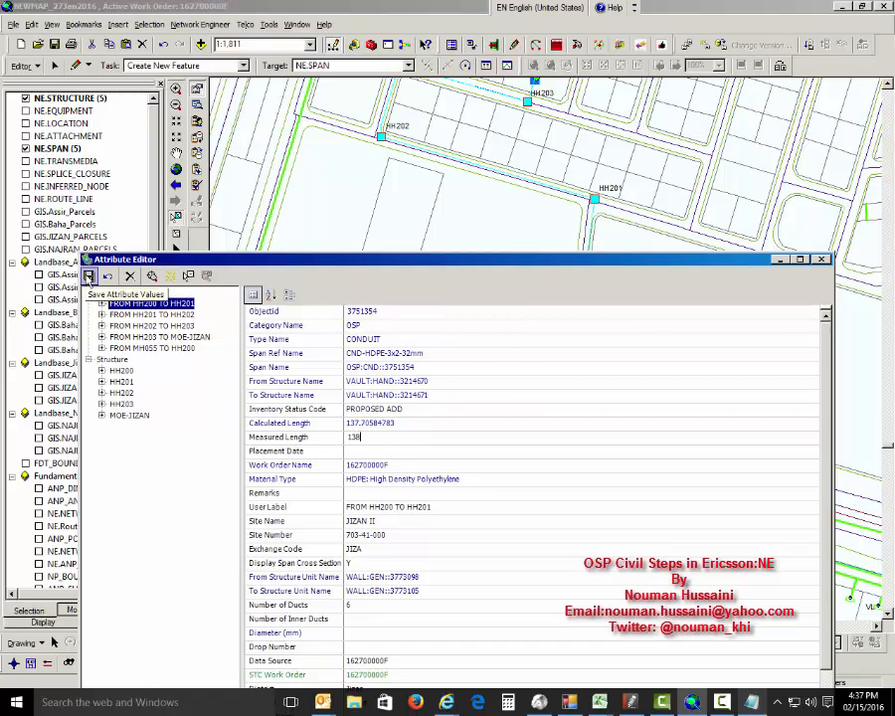
left_click(149, 314)
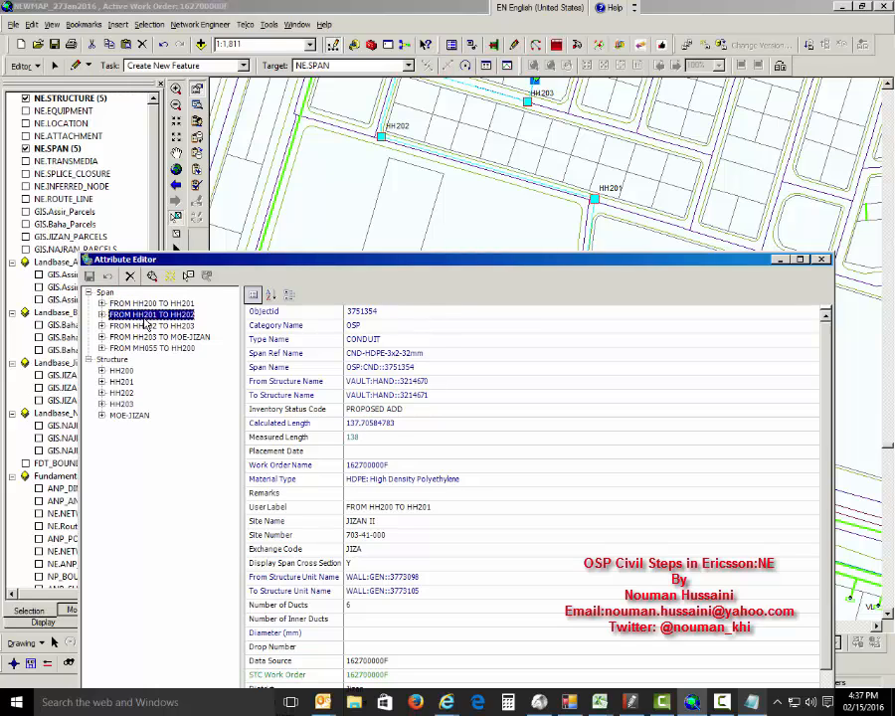
left_click(404, 441)
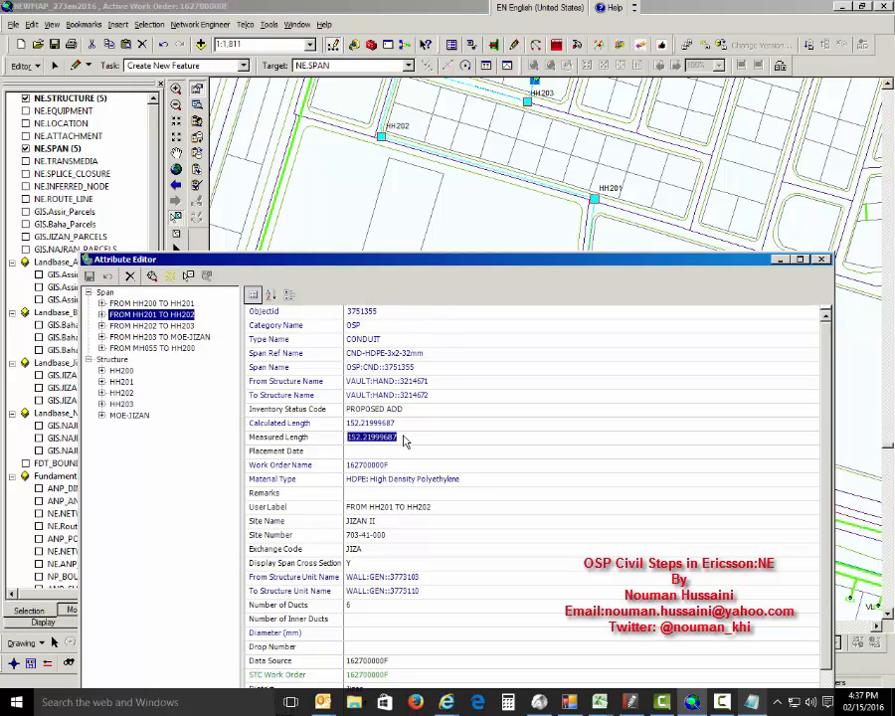
type("153")
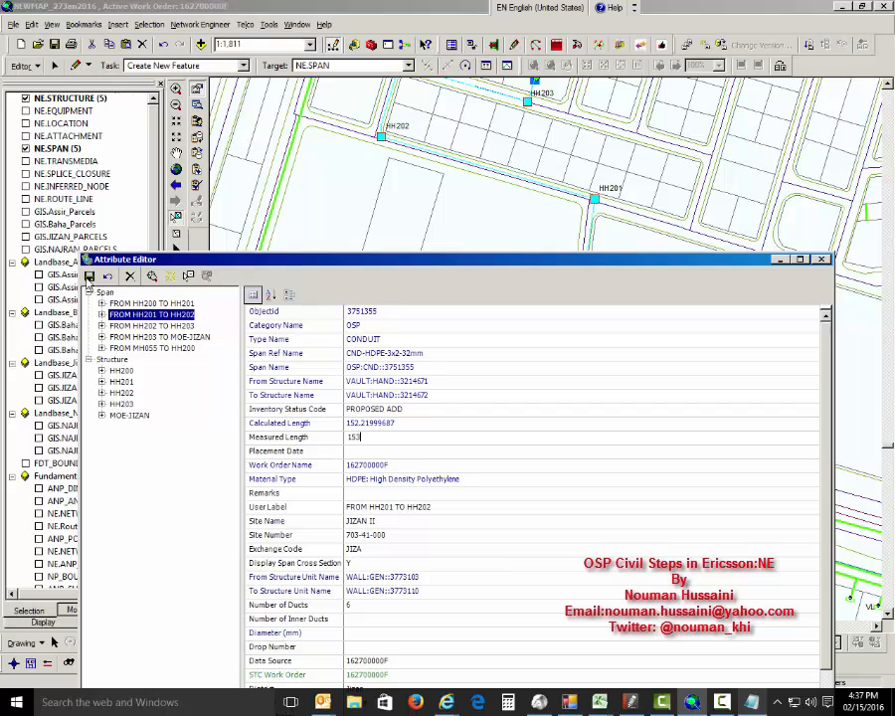
left_click(140, 325)
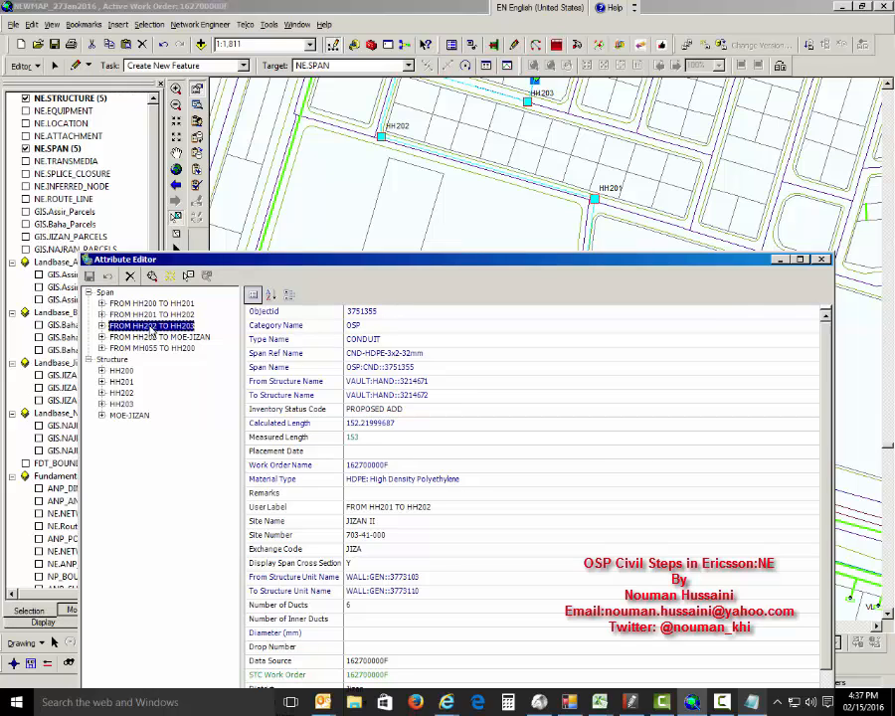
left_click(404, 442)
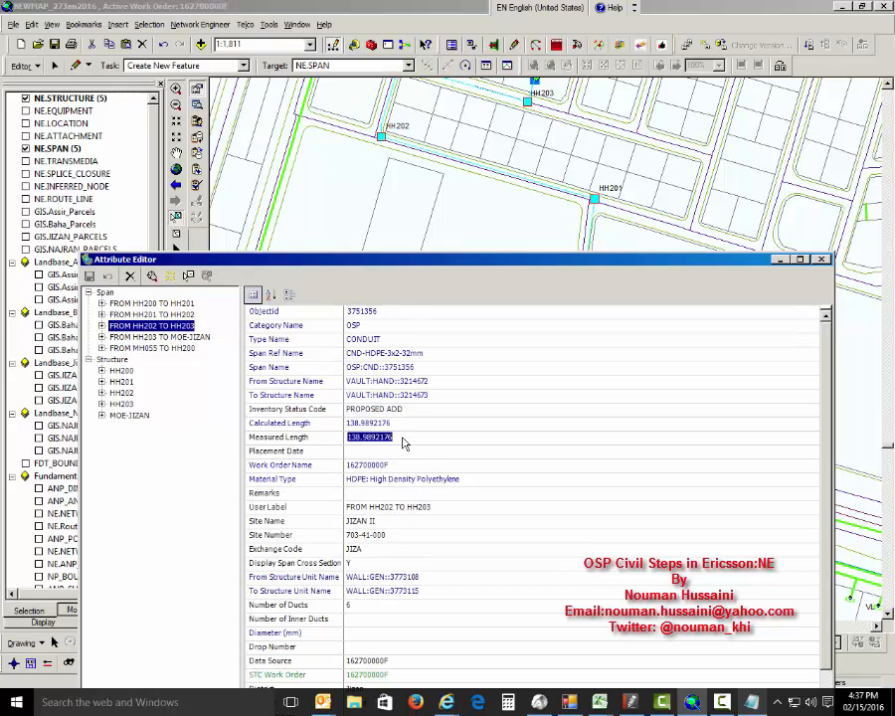
type("139")
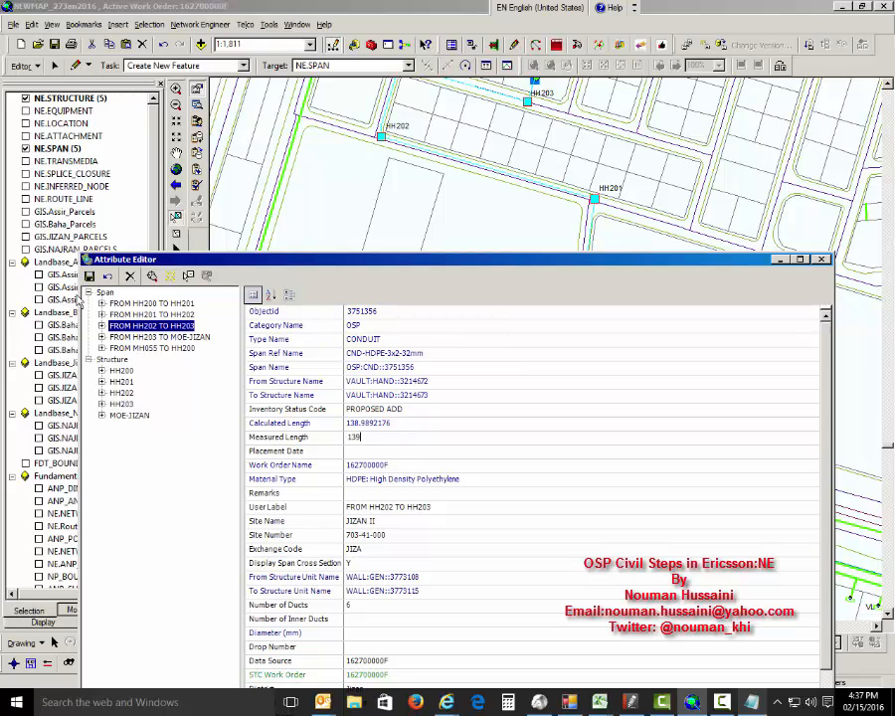
key("Return")
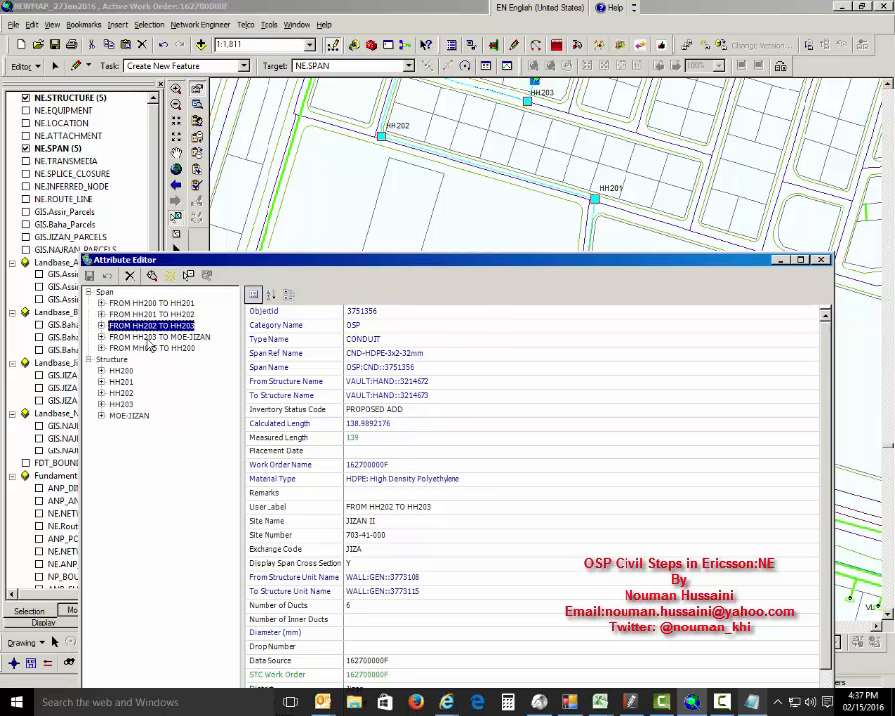
- Set span HH203–MOE-JIZAN's Measured Length to 18 and span MH055–HH200's to 69
left_click(154, 337)
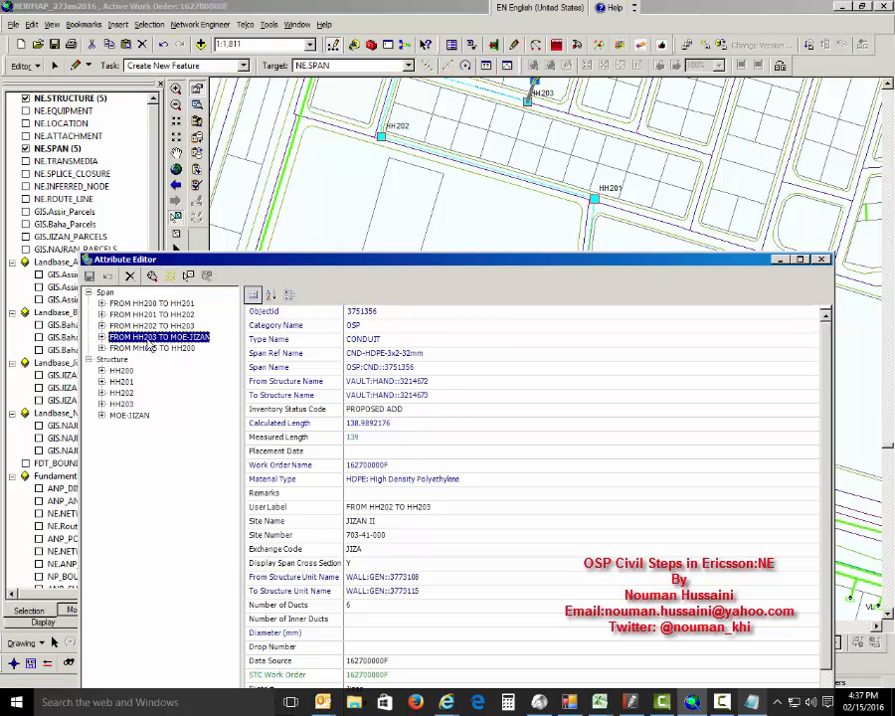
left_click(403, 438)
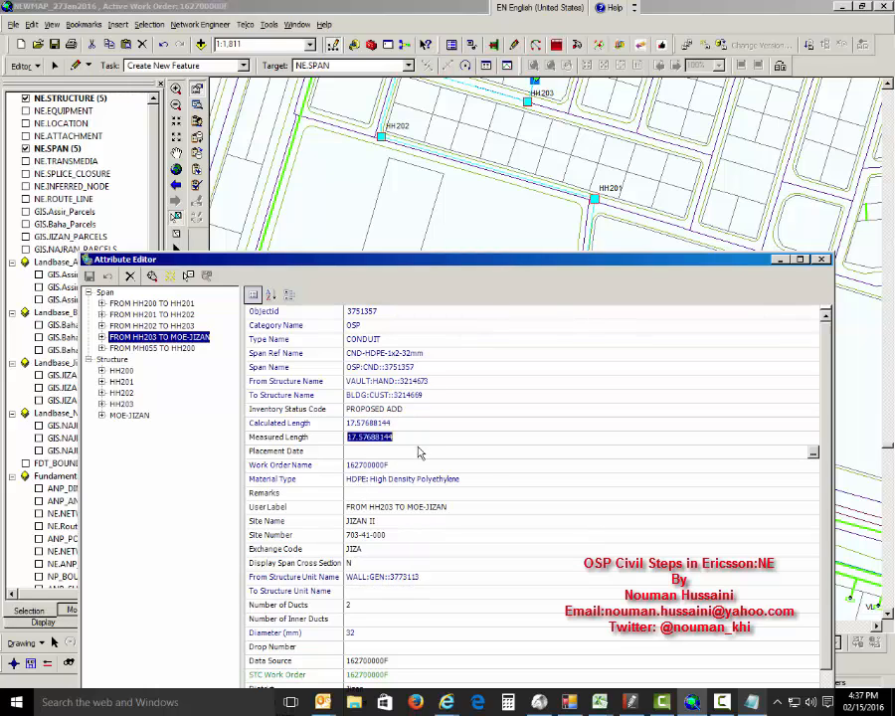
type("18")
key("Return")
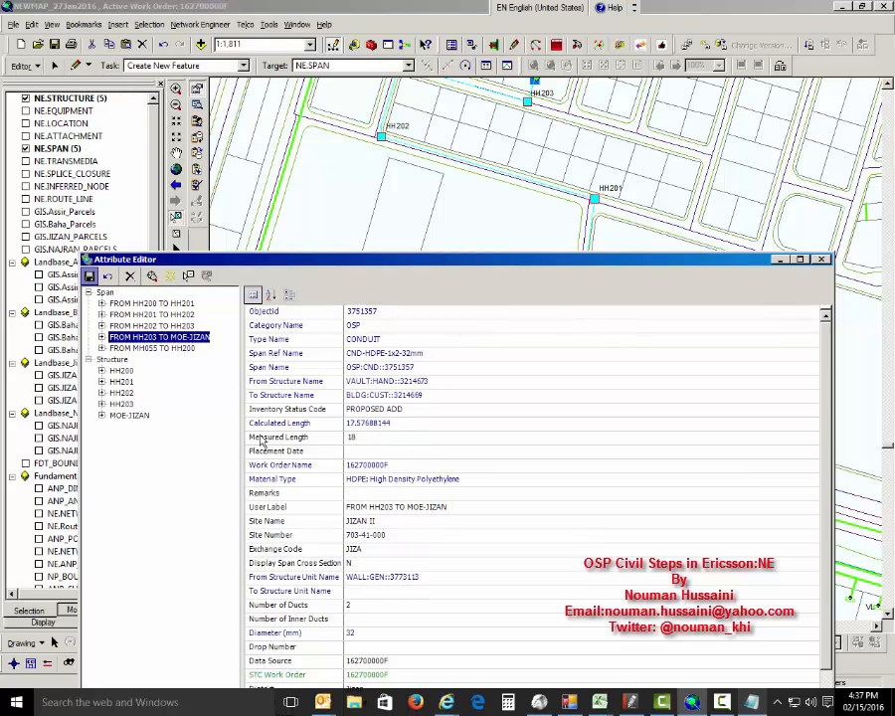
left_click(261, 442)
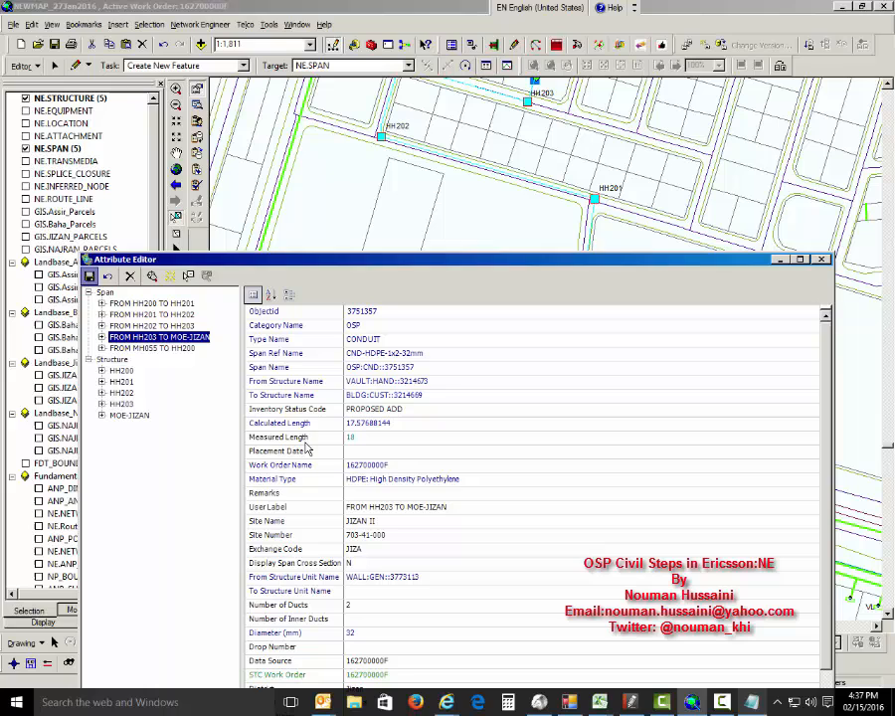
left_click(152, 349)
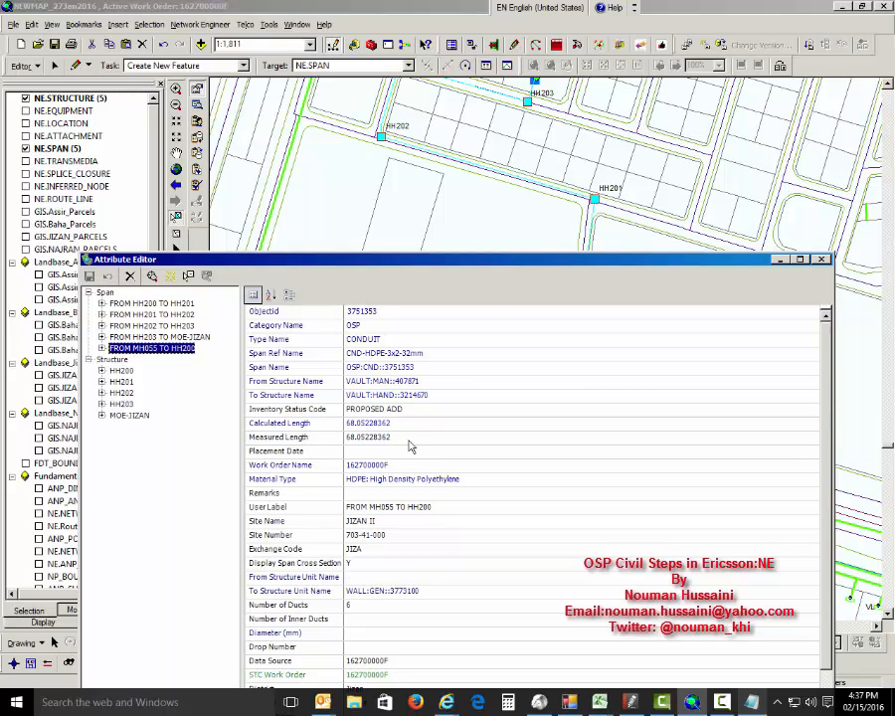
left_click(407, 439)
type("69")
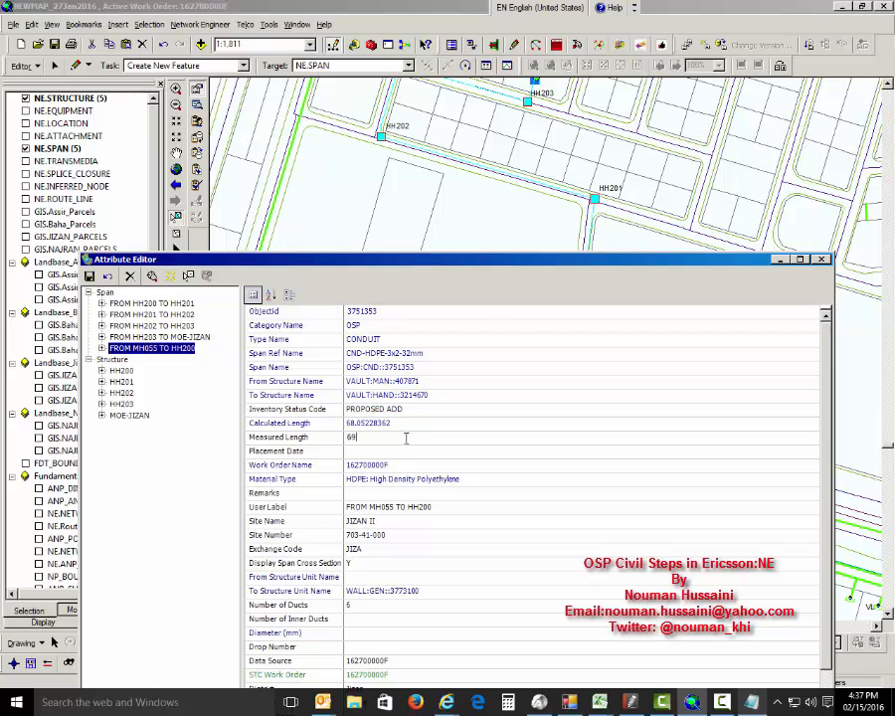
left_click(89, 276)
- Save all pending edits to the work order
left_click_drag(244, 261, 539, 388)
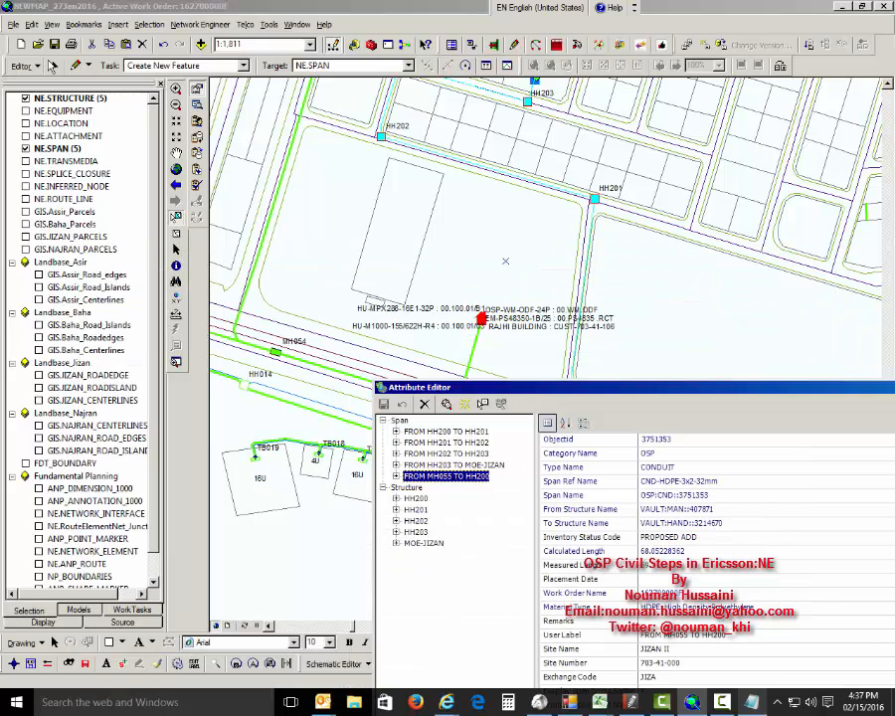
left_click(37, 67)
left_click(44, 119)
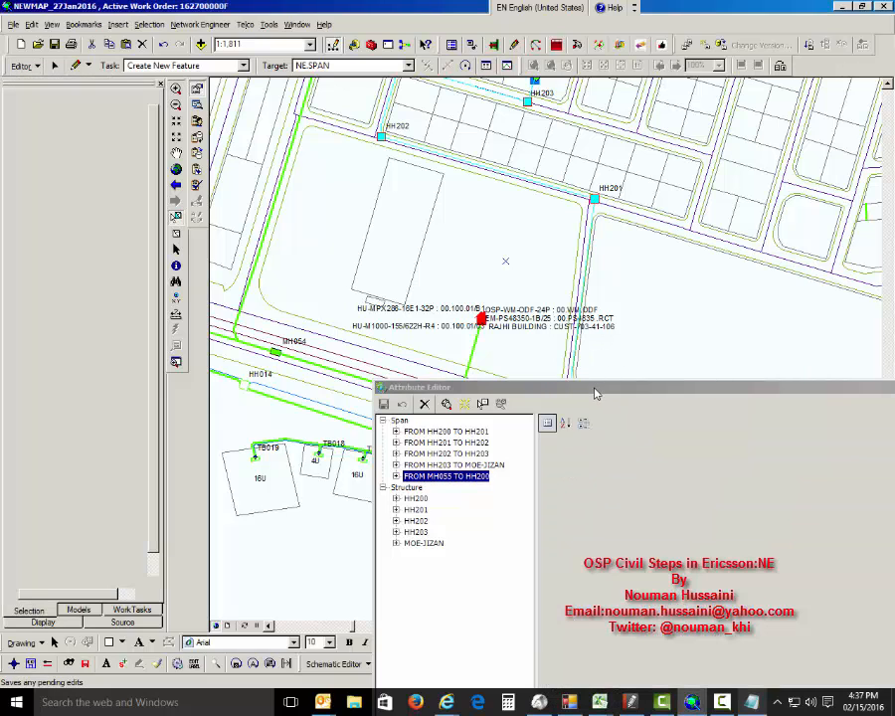
left_click_drag(594, 388, 623, 517)
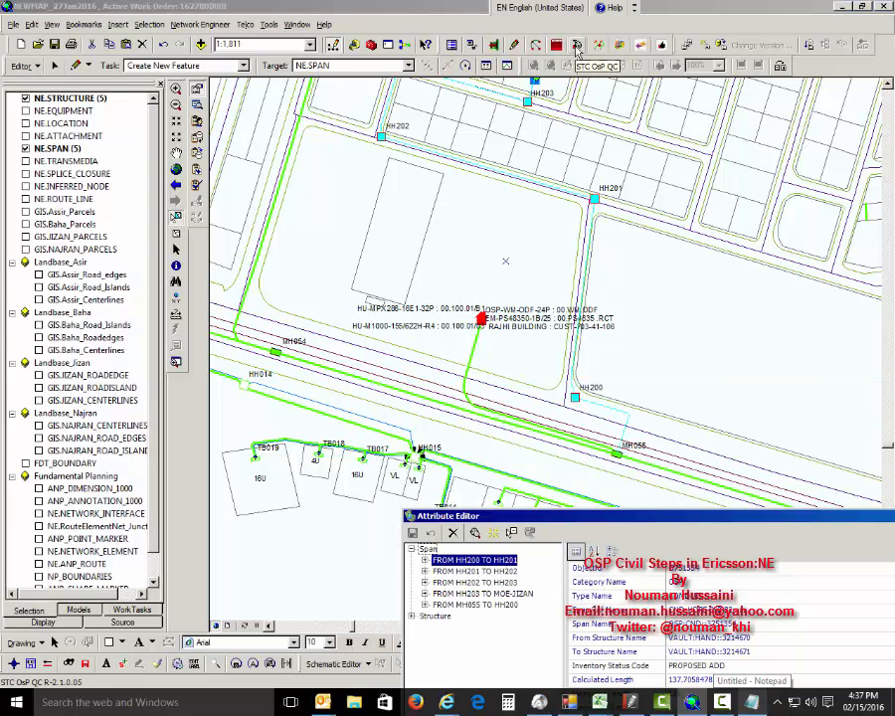
- Run the OSP Data Quality Check By Work Order, dismiss its messages, and enlarge the results window
left_click(576, 46)
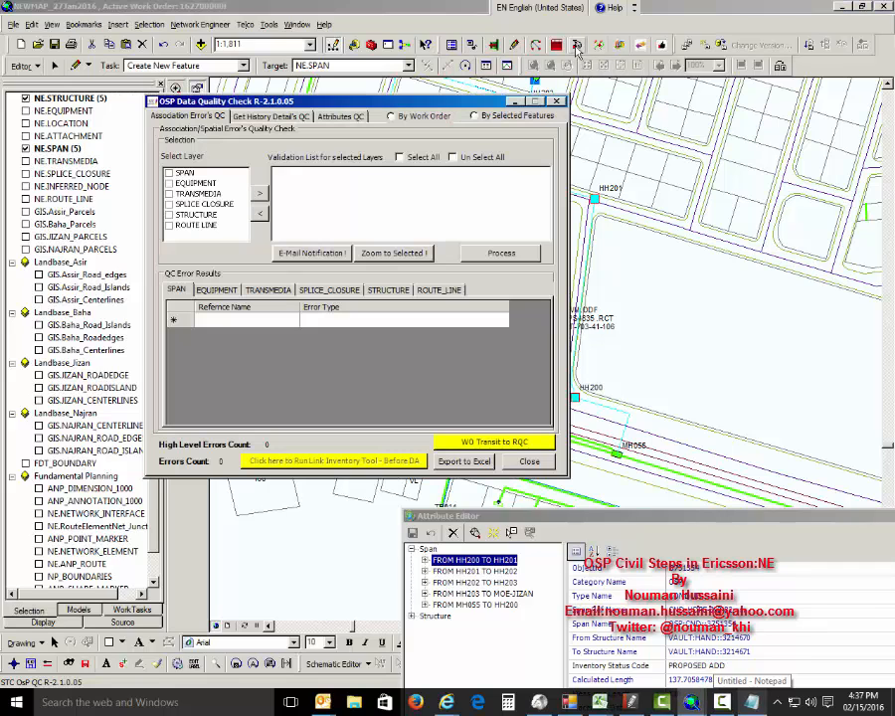
left_click(389, 116)
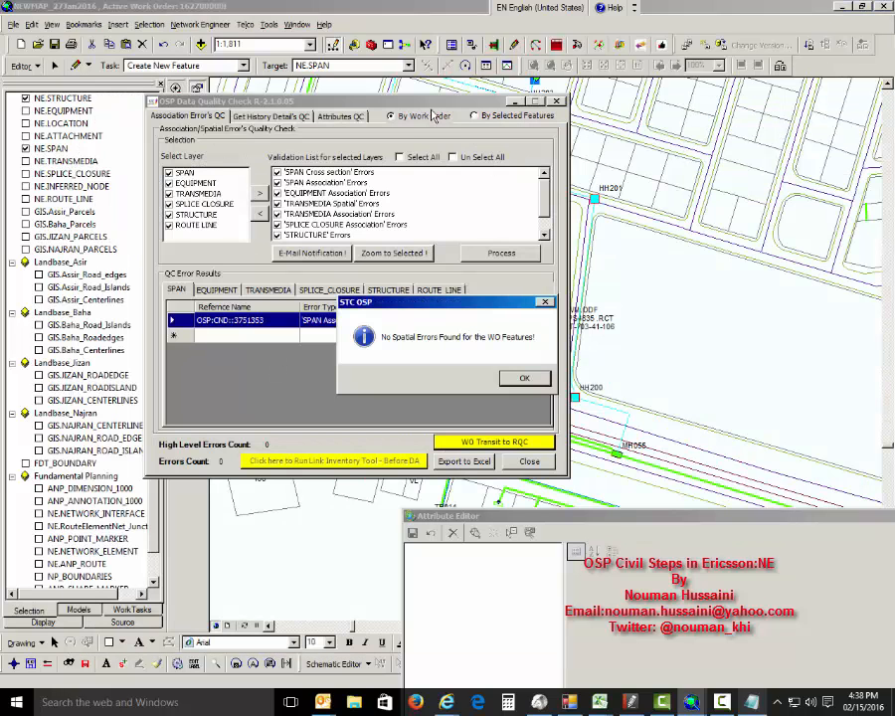
left_click_drag(450, 306, 734, 208)
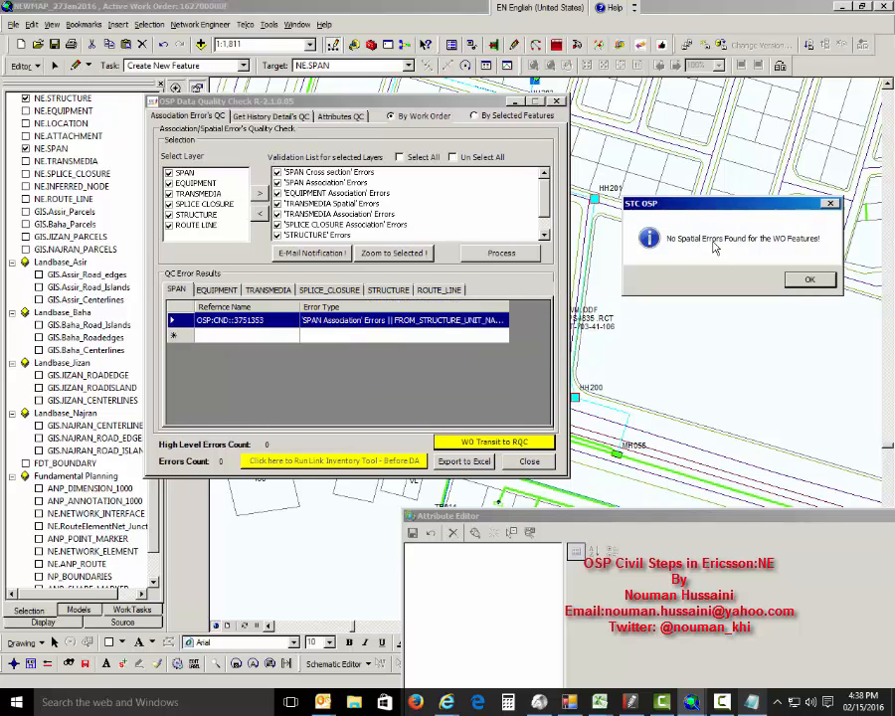
left_click(811, 281)
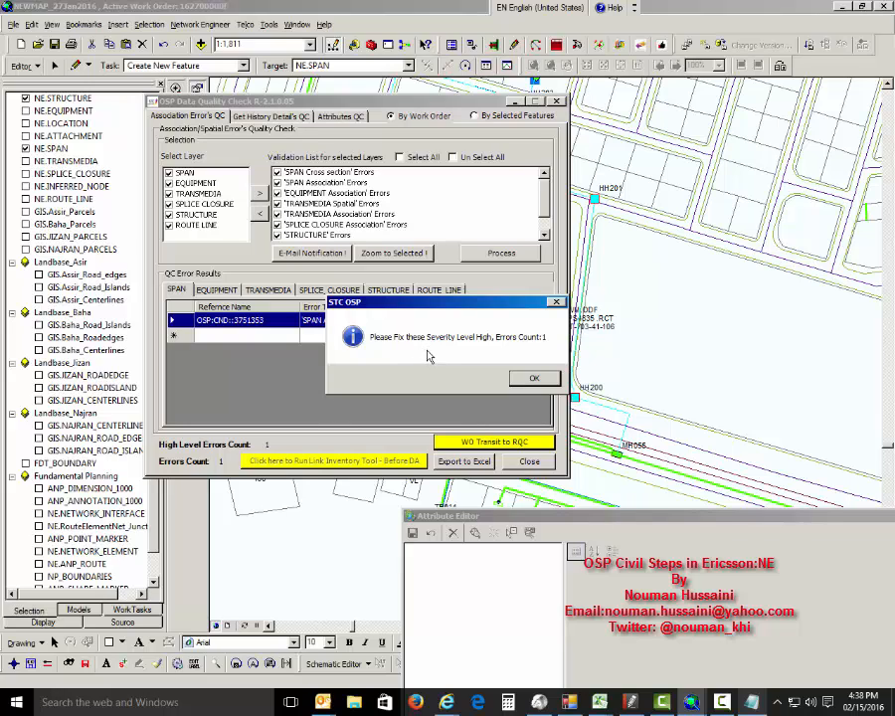
left_click(533, 382)
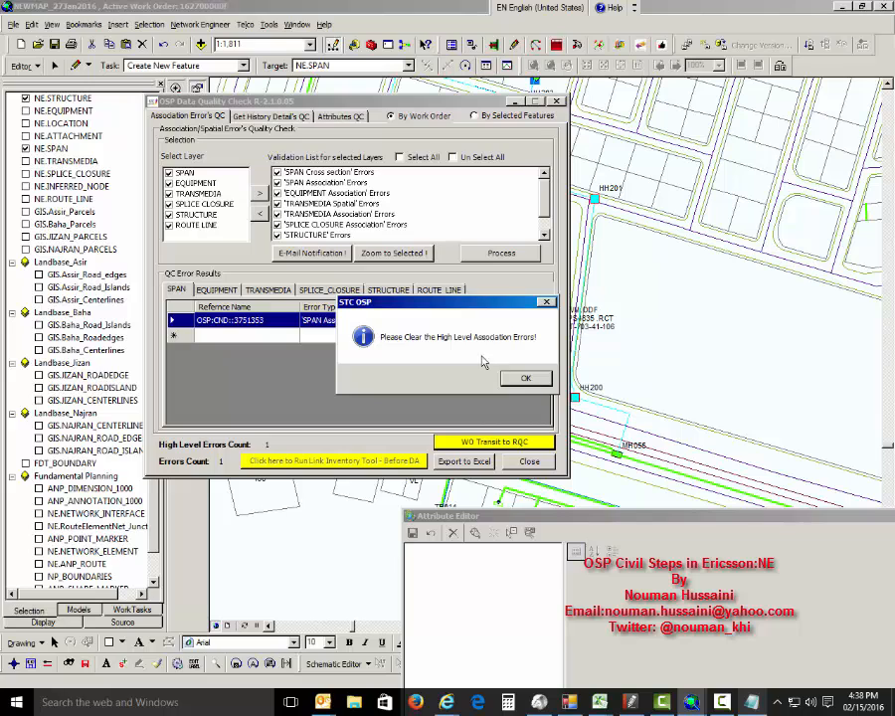
left_click(527, 381)
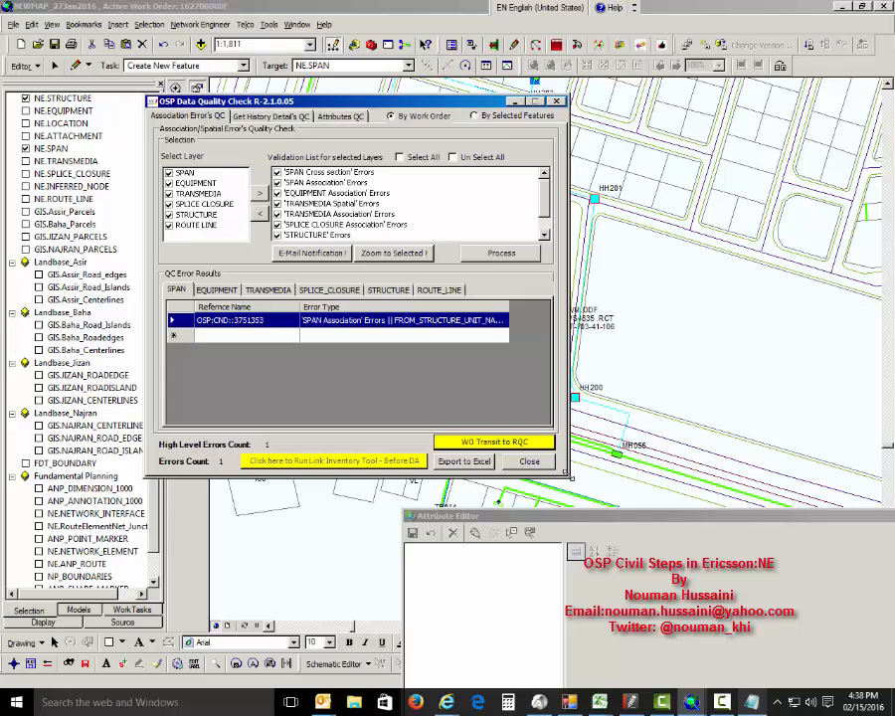
left_click_drag(571, 478, 729, 547)
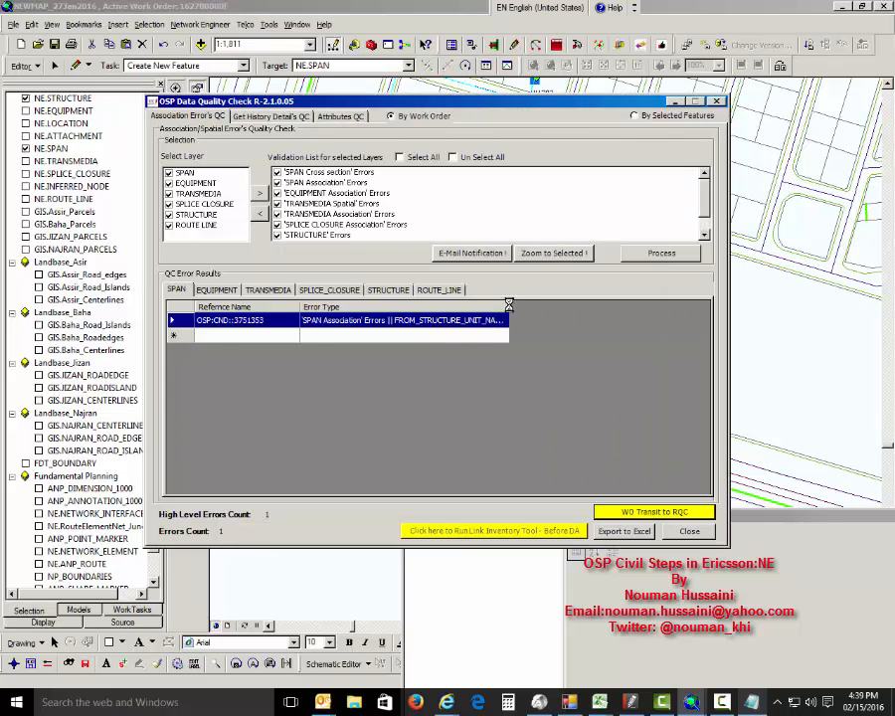
- Widen the error column to read the full message and reselect the work order's features
left_click_drag(509, 306, 693, 309)
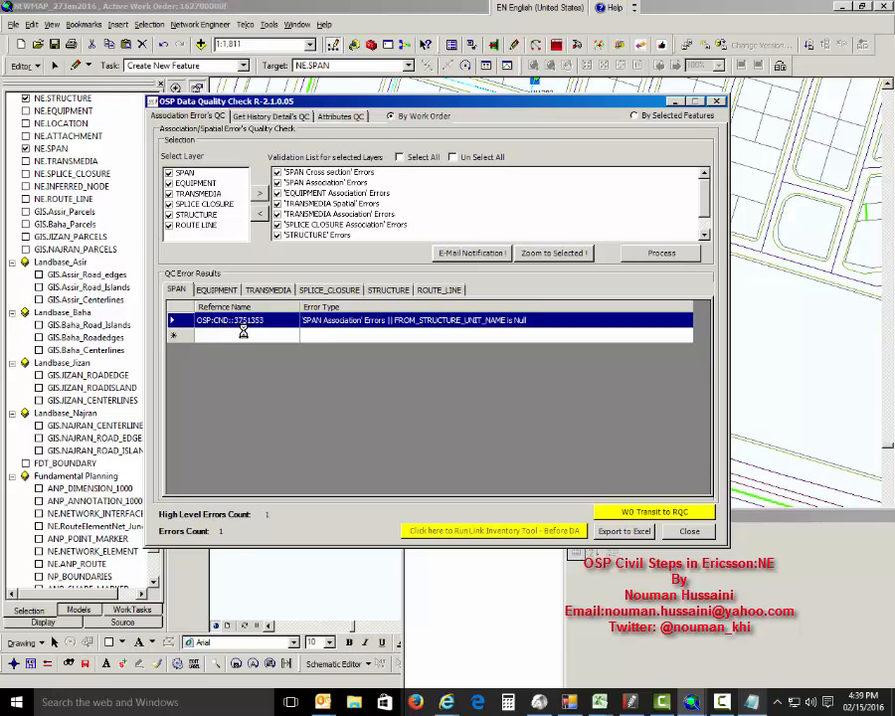
left_click_drag(369, 101, 143, 341)
left_click(329, 183)
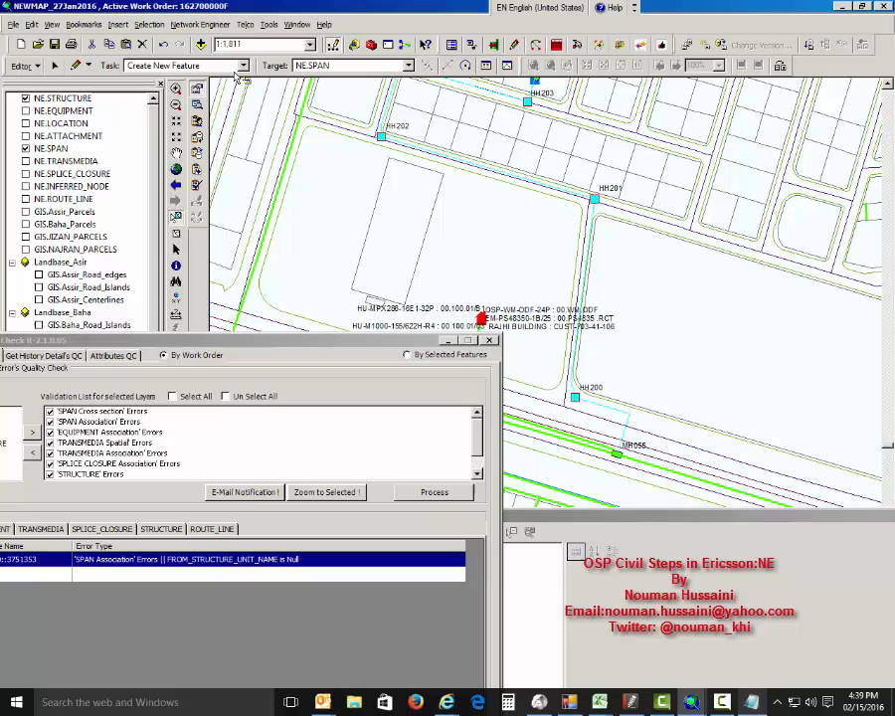
left_click(200, 24)
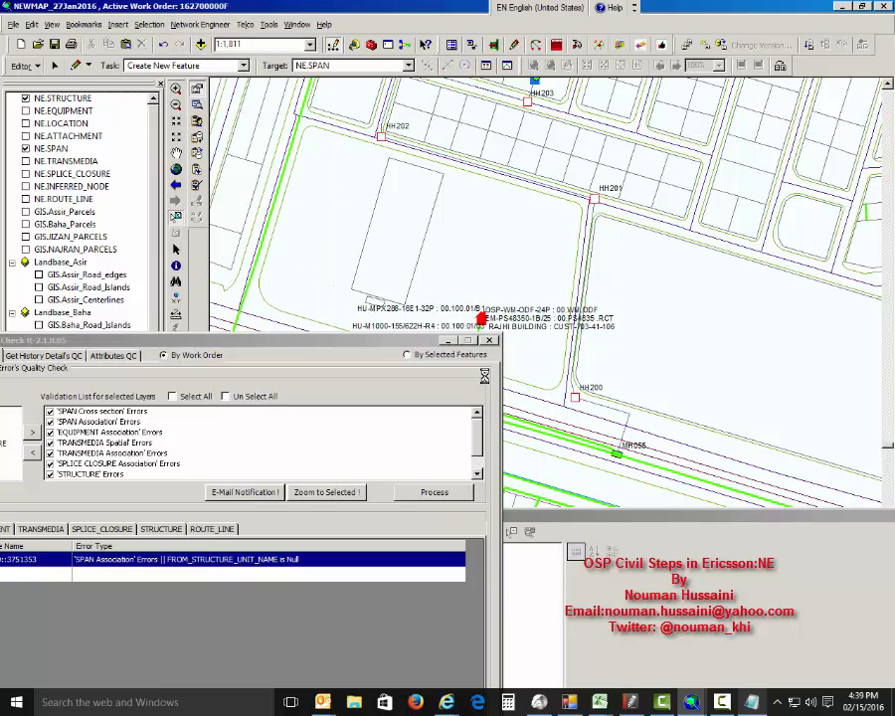
left_click_drag(599, 516, 790, 150)
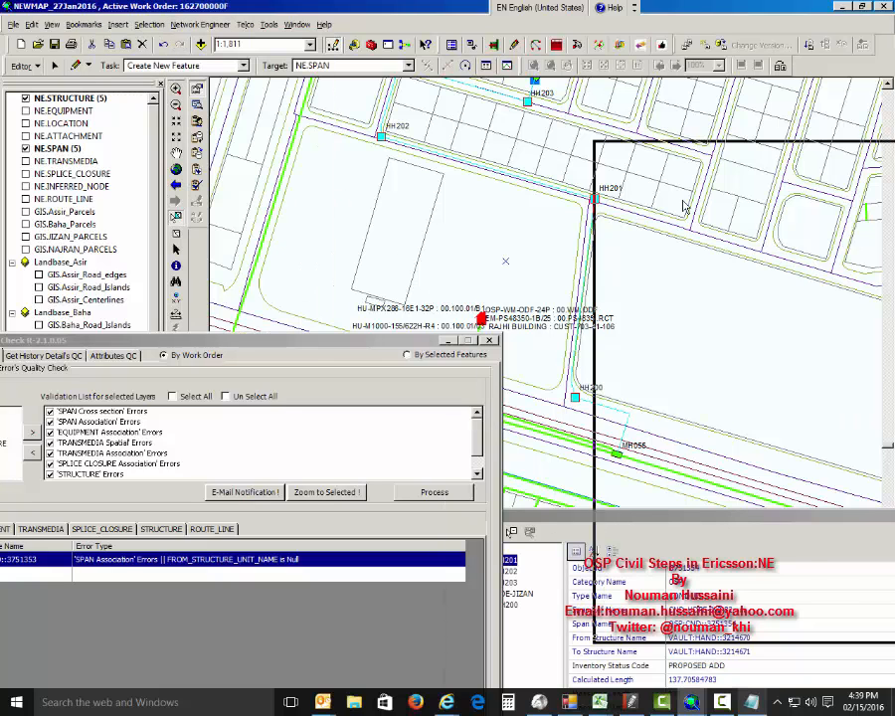
left_click_drag(152, 340, 242, 269)
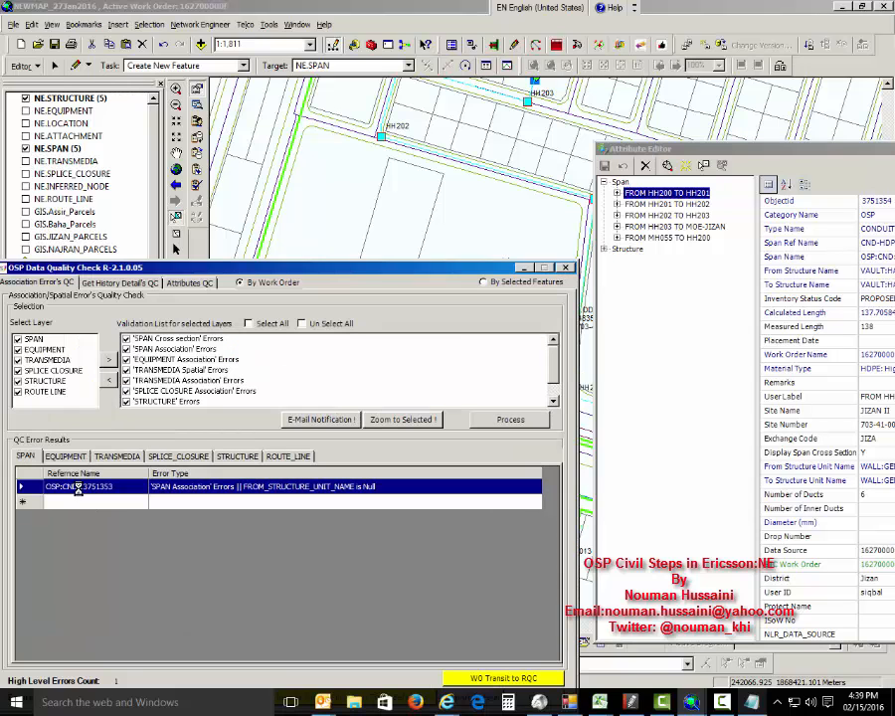
- Browse the span attributes to FROM MH055 TO HH200 and zoom the map to it
left_click(694, 228)
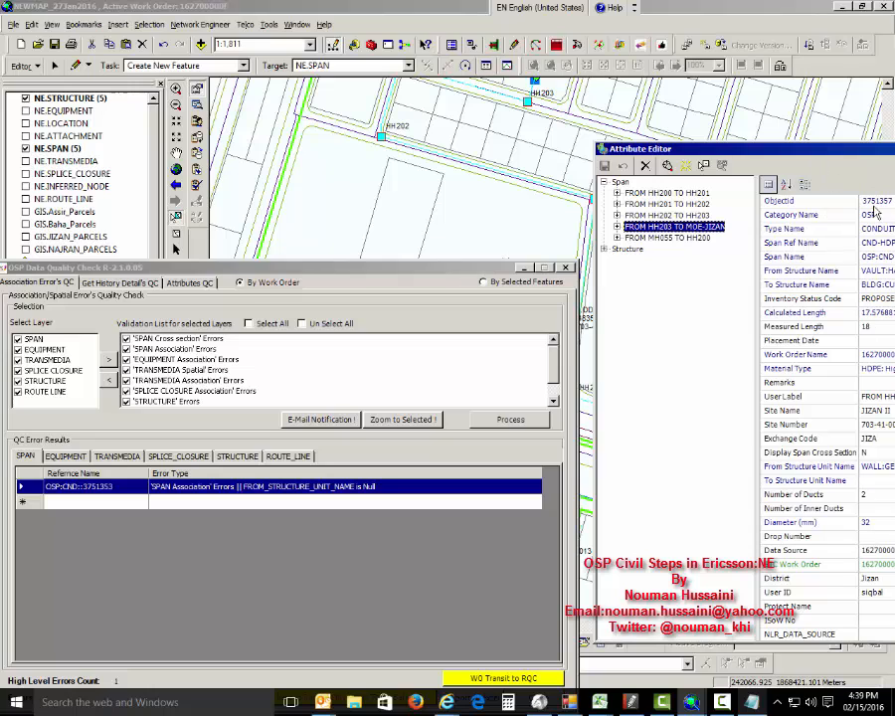
left_click_drag(862, 154, 848, 152)
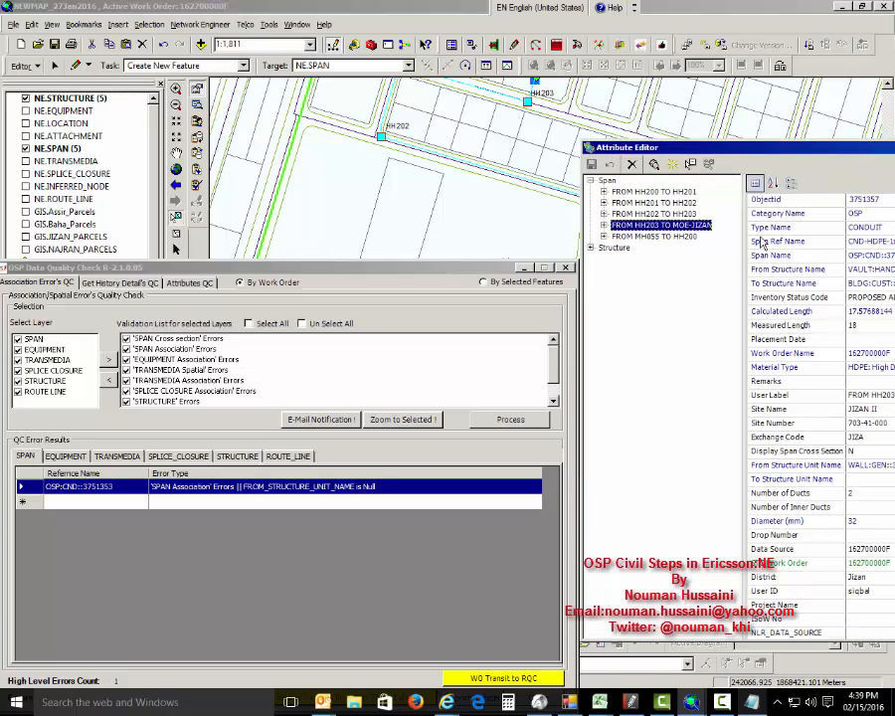
key("Down")
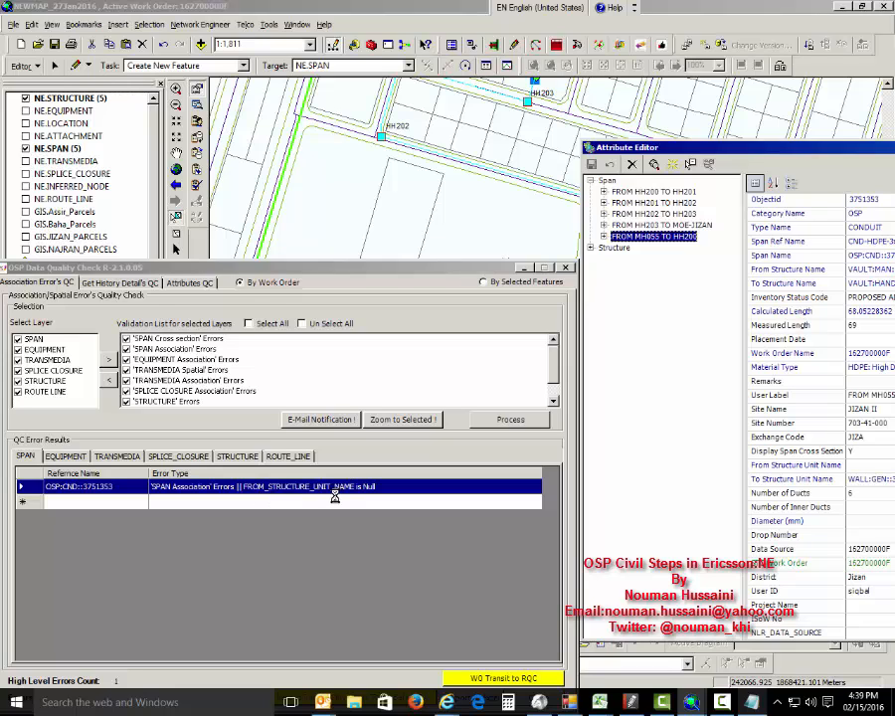
left_click(653, 164)
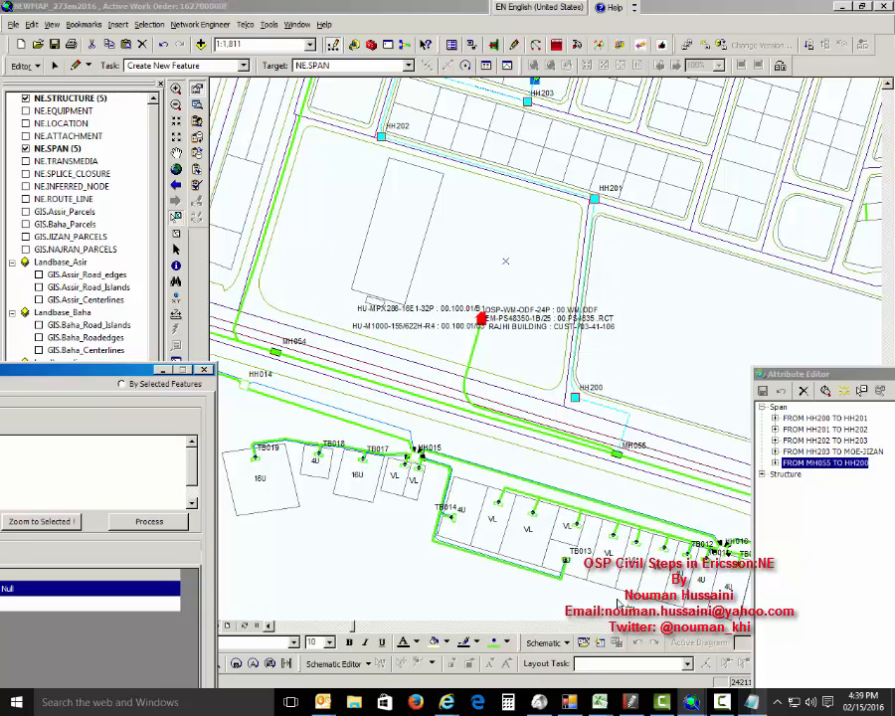
- Make NE.SPAN selectable, select the span at MH055, and open the JIZA-MH055 Manhole Layouts view
left_click(40, 149)
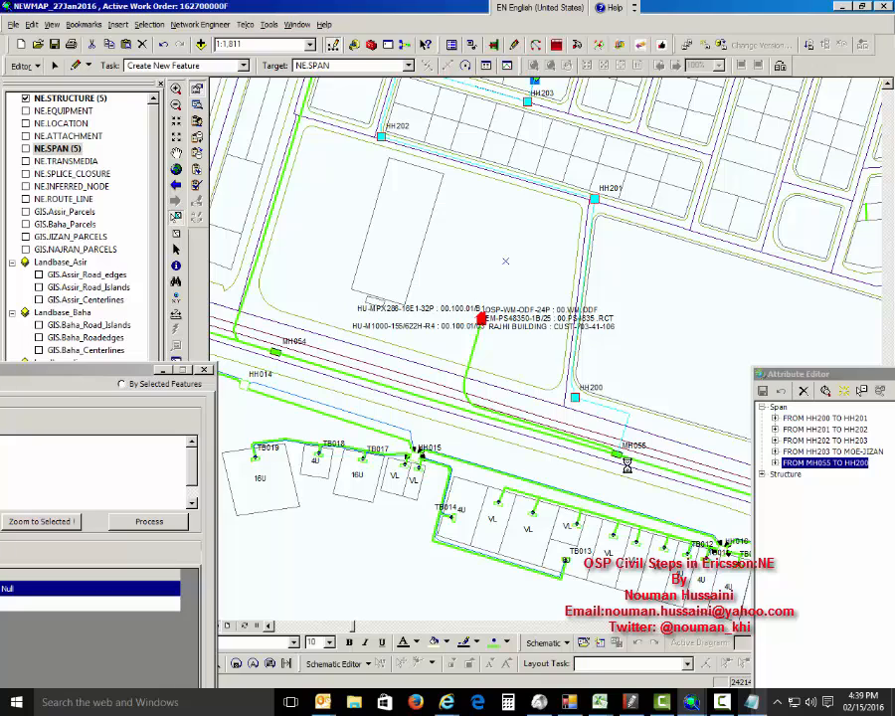
left_click(26, 148)
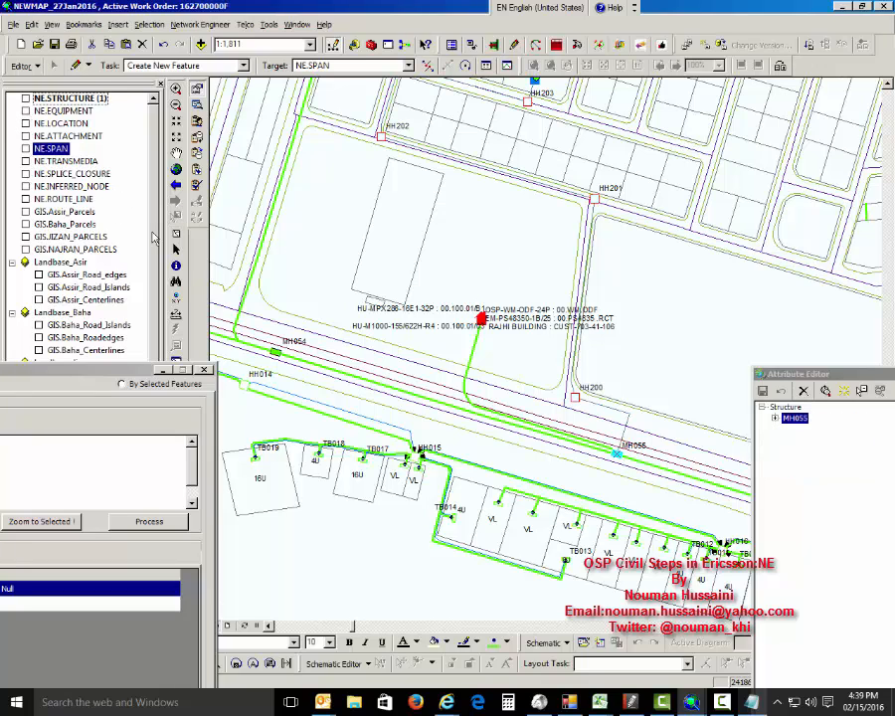
left_click_drag(618, 419, 637, 433)
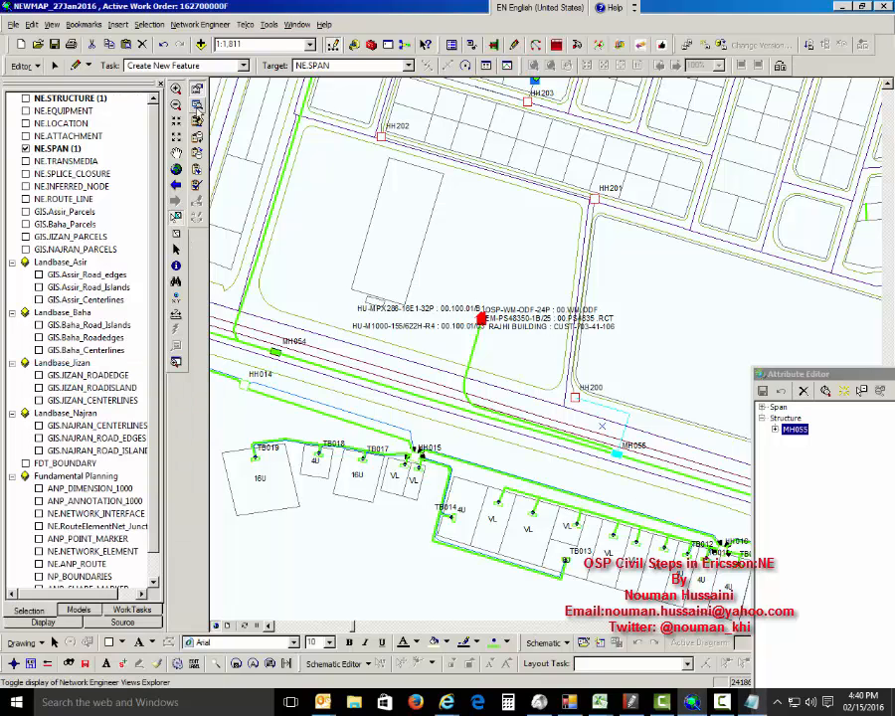
left_click(198, 106)
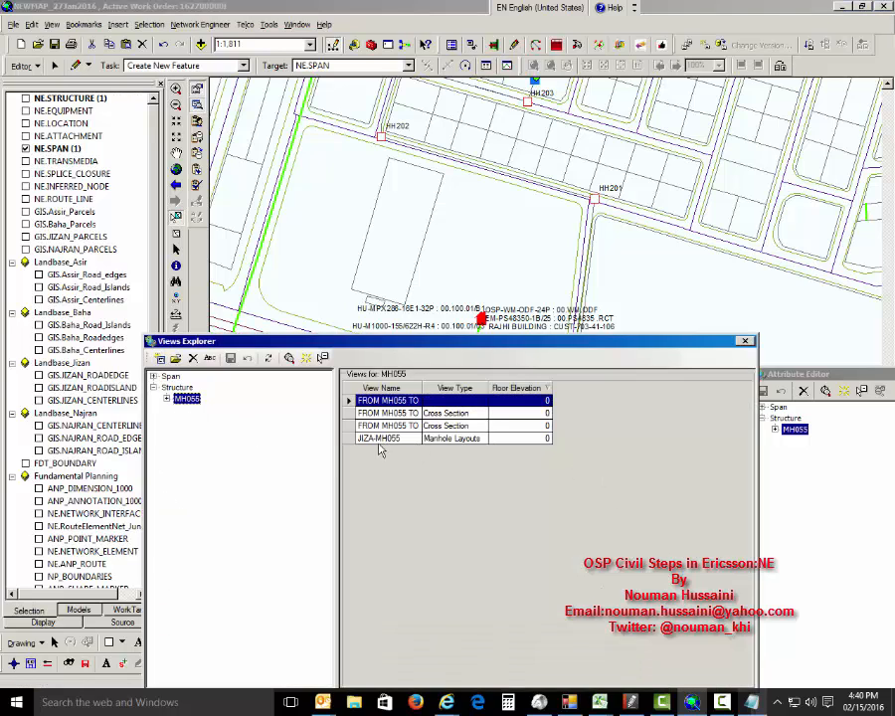
left_click(348, 440)
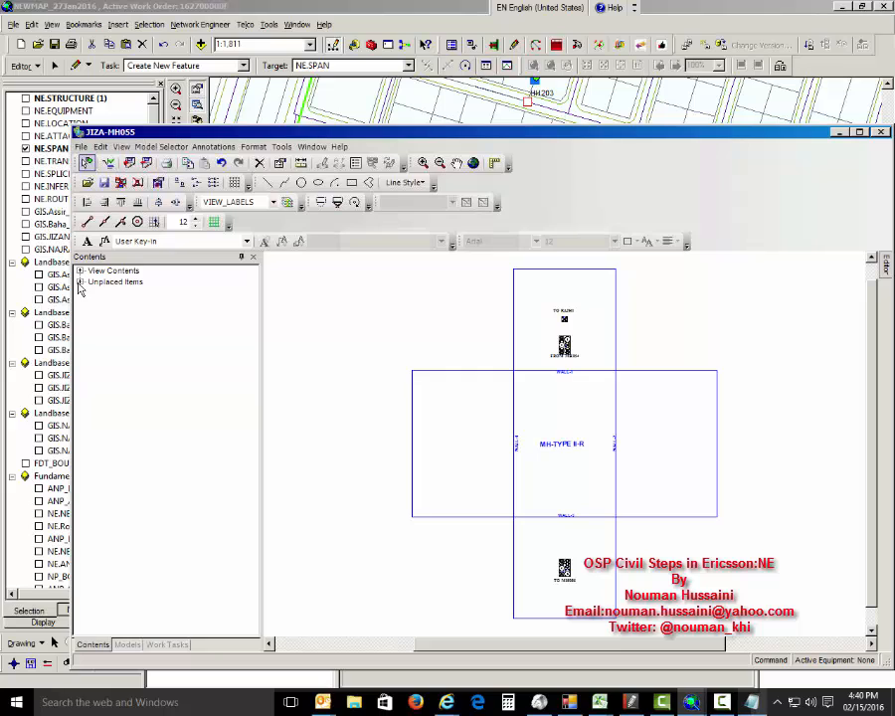
- Place span FROM MH055 TO HH200 from Unplaced Items near the layout's top, then close the layout
left_click(81, 283)
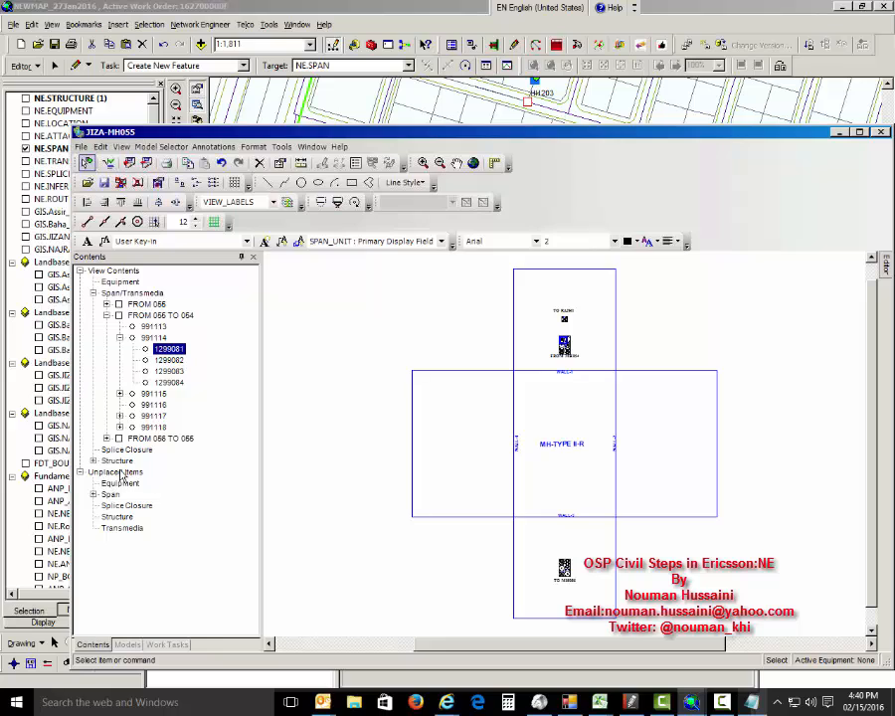
left_click(92, 495)
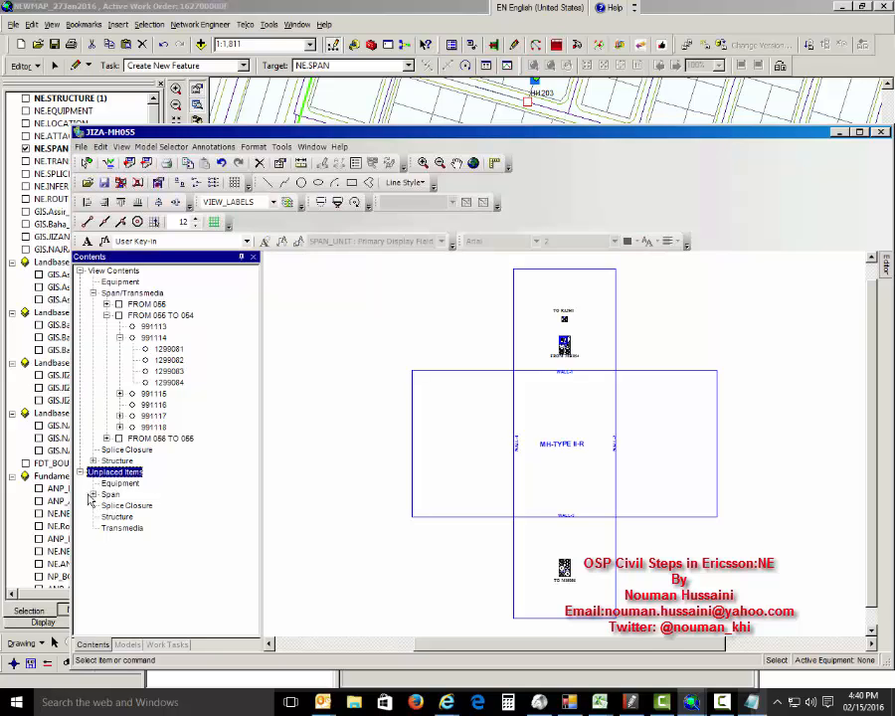
left_click(92, 495)
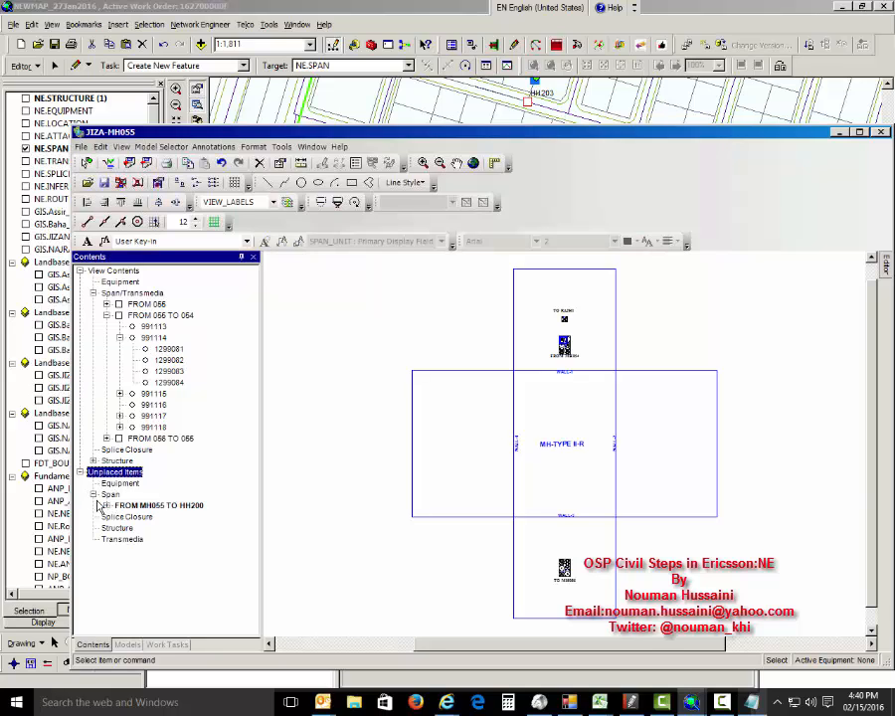
left_click(169, 507)
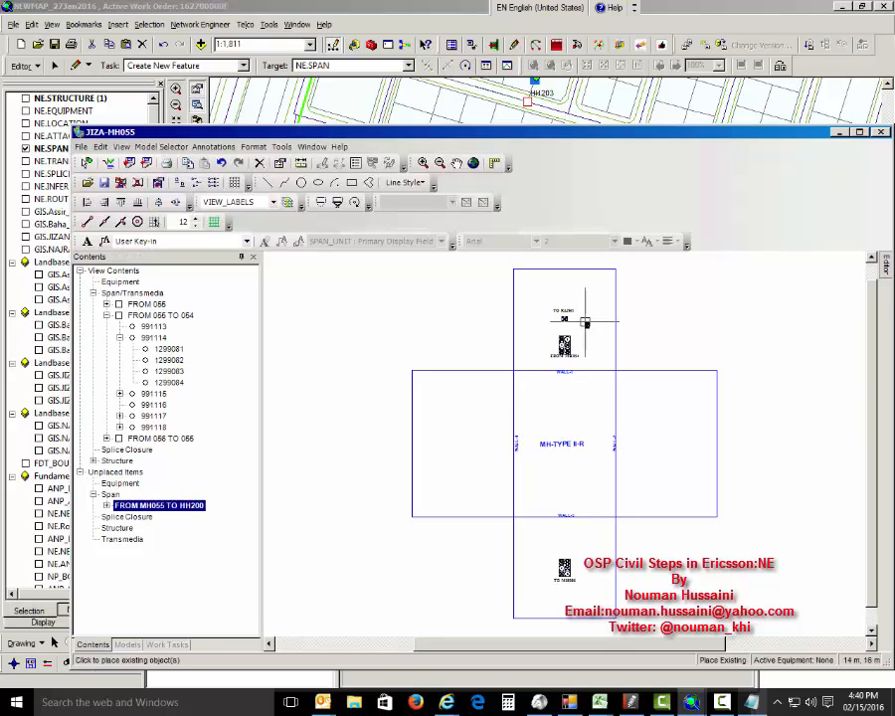
left_click(562, 295)
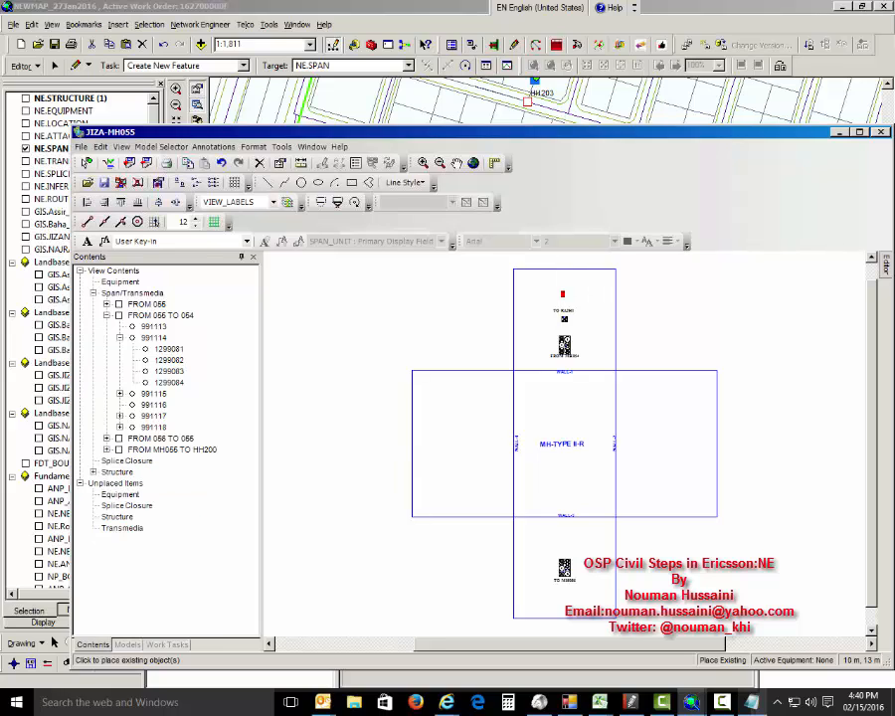
left_click(879, 133)
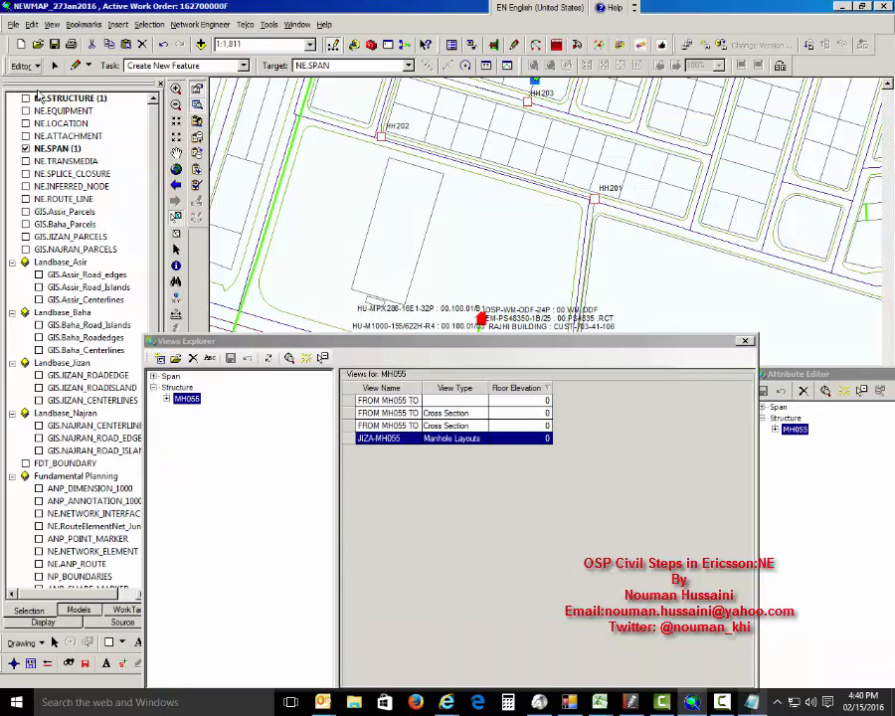
- Save the edits, close the MH055 views list, and rerun the OSP Data Quality Check
left_click(21, 66)
left_click(45, 118)
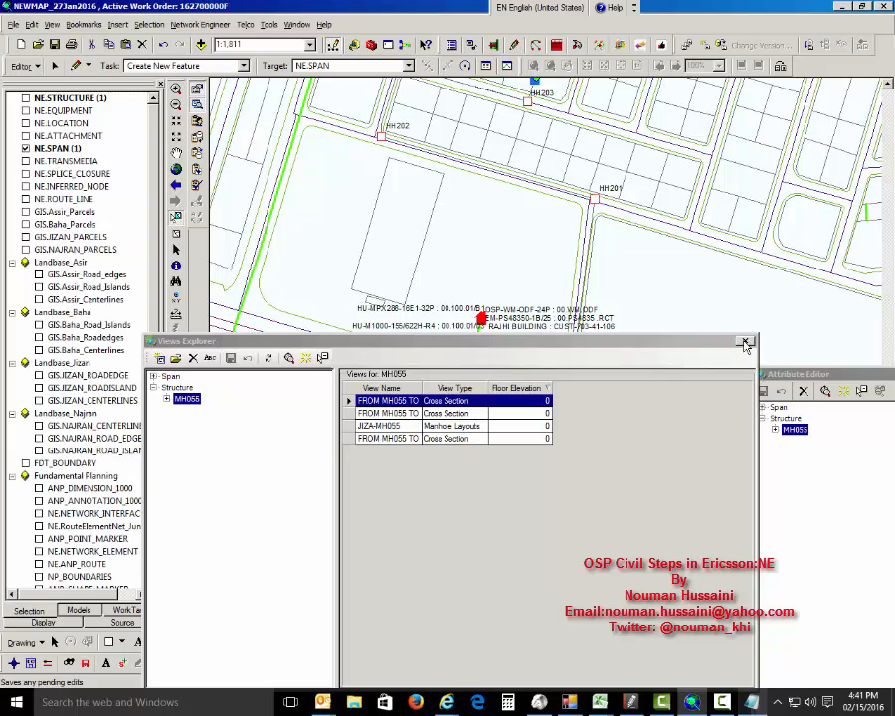
left_click(745, 341)
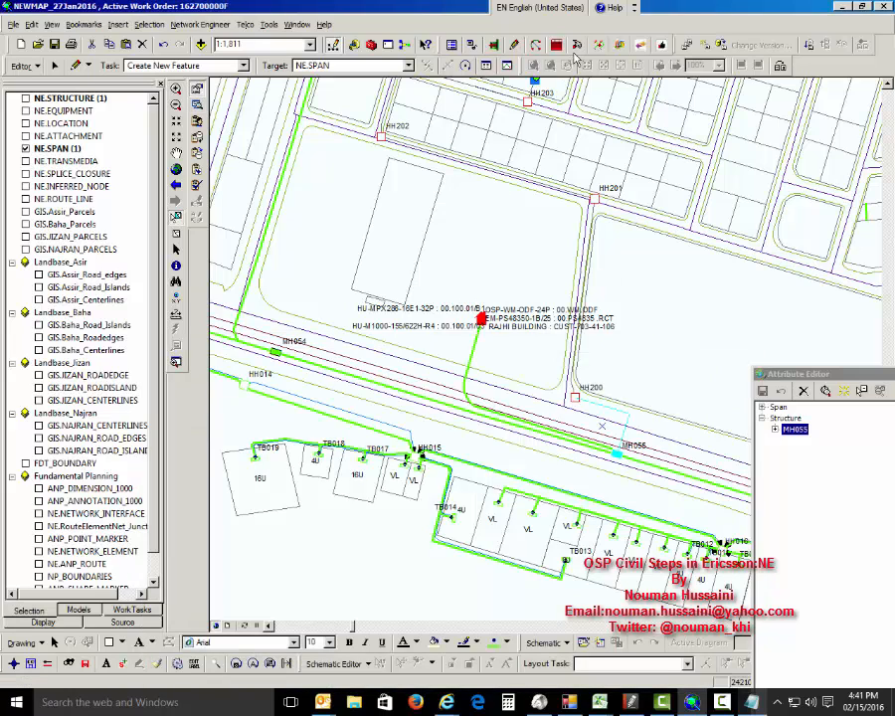
left_click(576, 46)
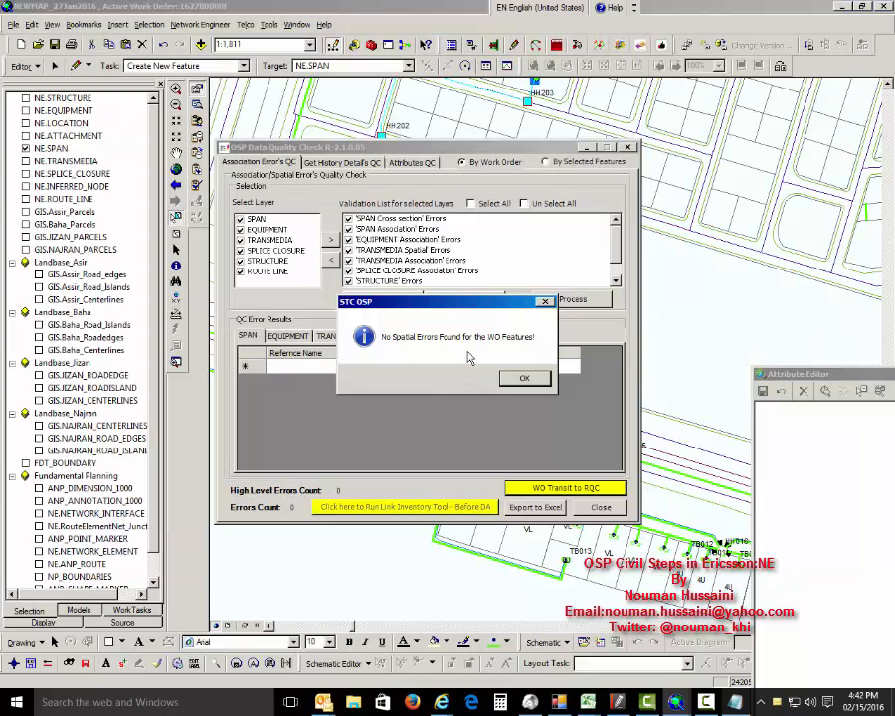
- Acknowledge the no-errors result and transition the work order to RQC
left_click_drag(448, 301, 708, 199)
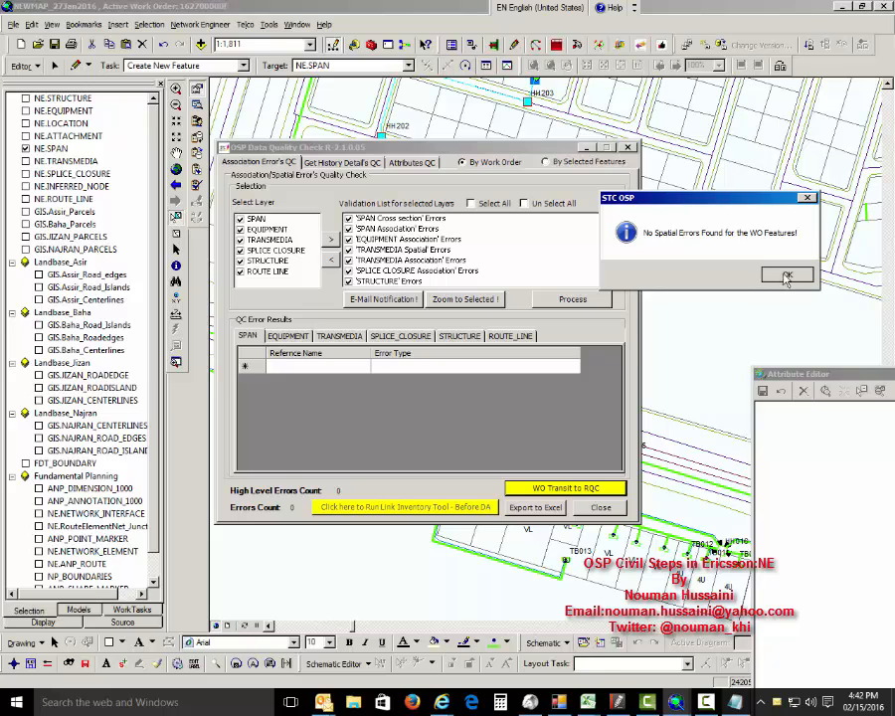
left_click(786, 274)
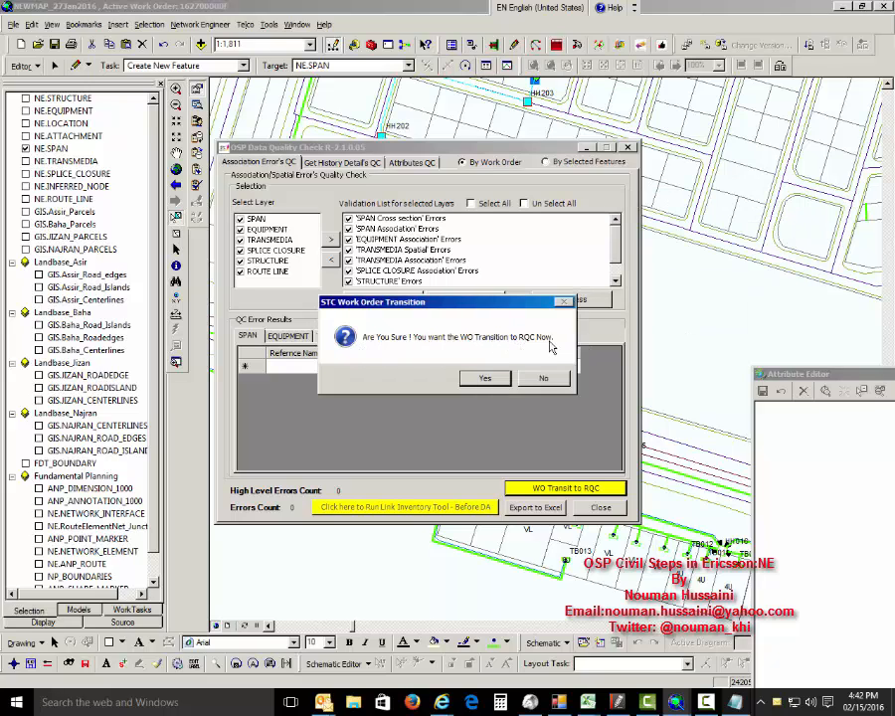
left_click(475, 383)
left_click(544, 376)
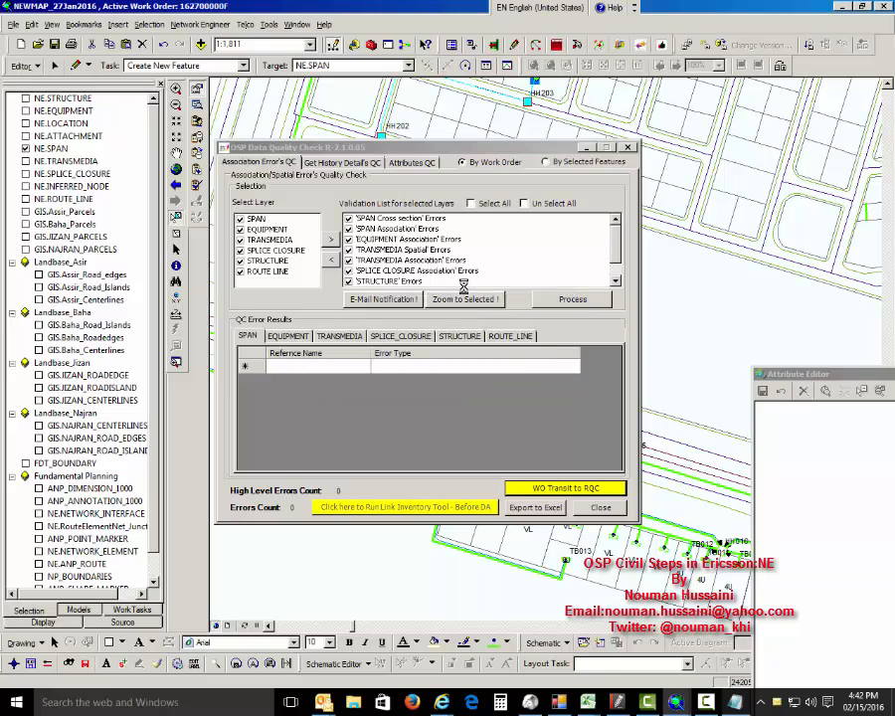
- Close the quality check, save all edits, and stop the recording
left_click(628, 149)
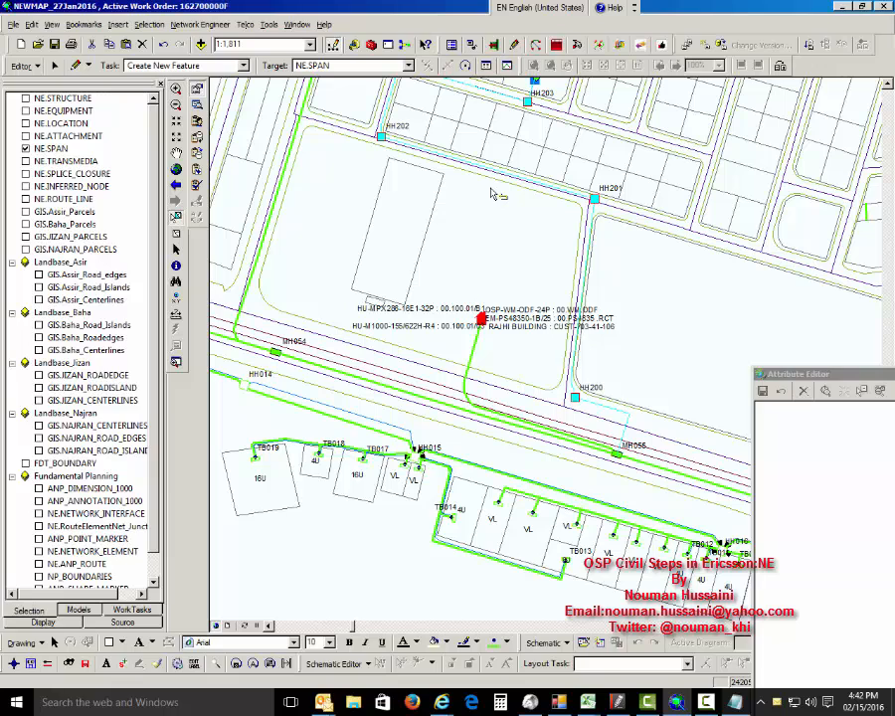
left_click(22, 66)
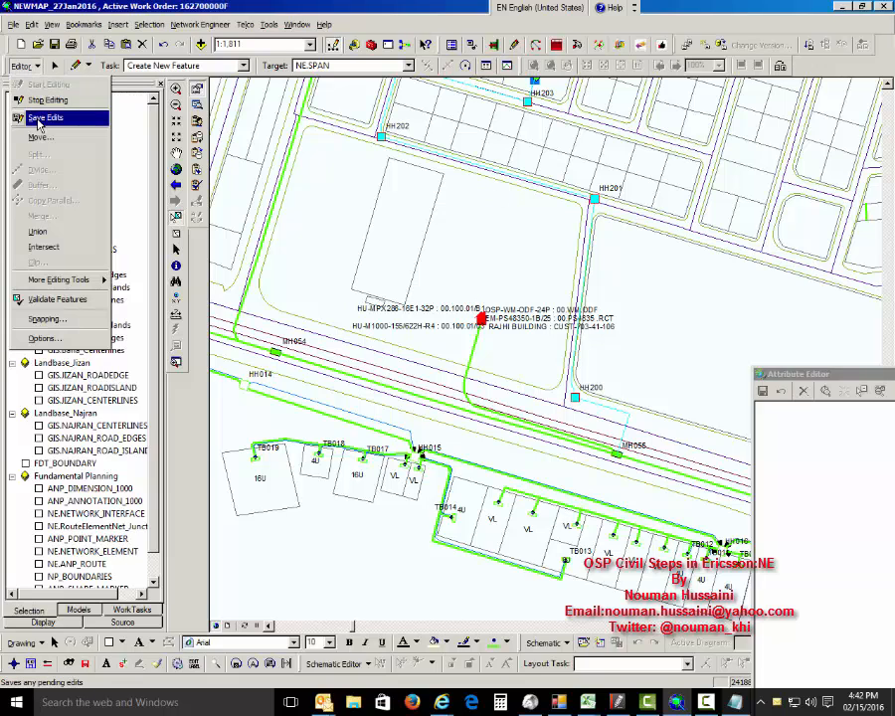
left_click(41, 119)
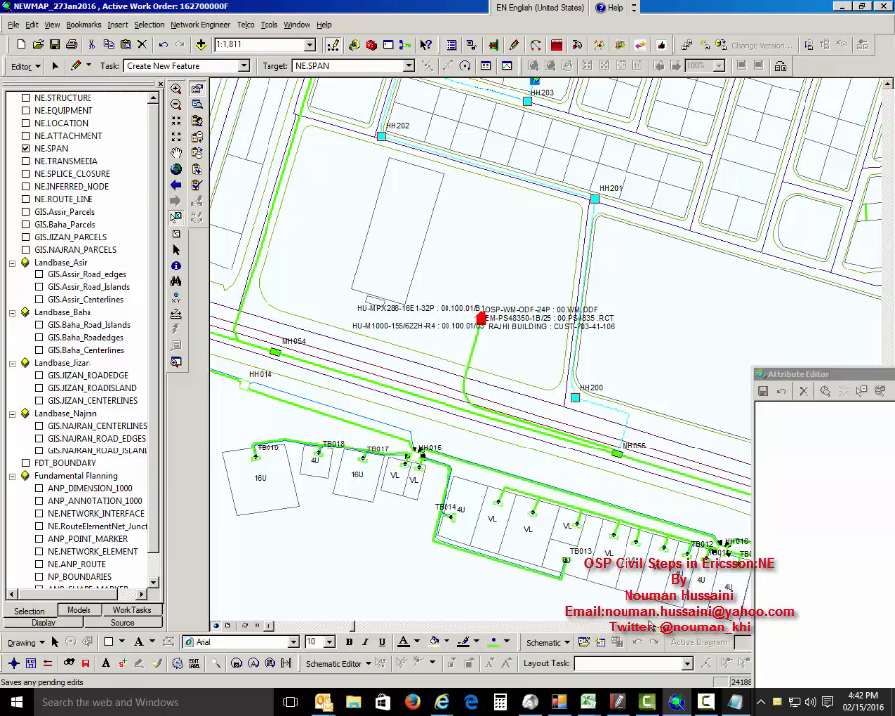
left_click(706, 702)
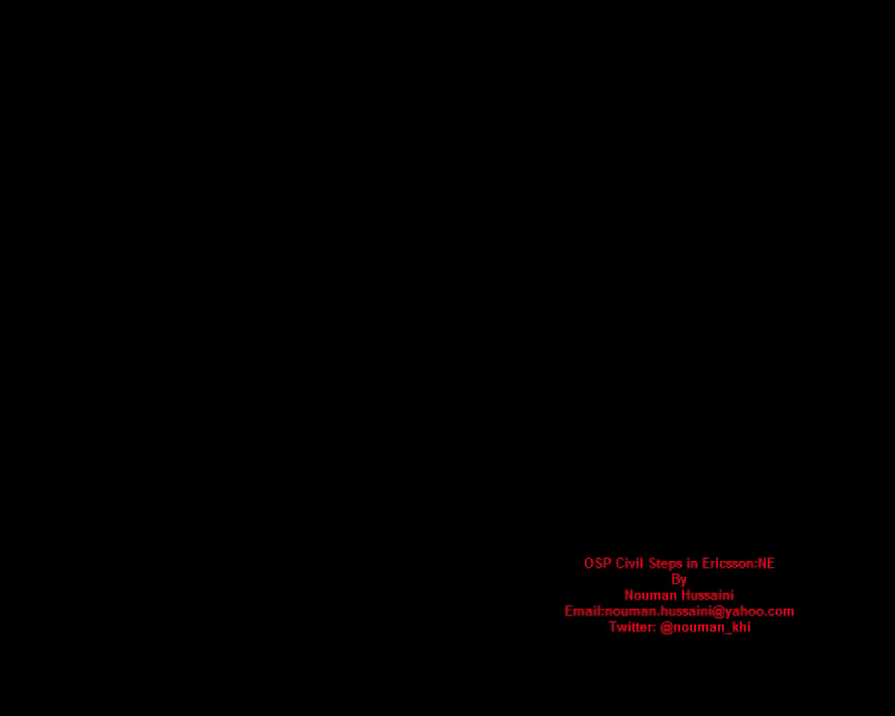